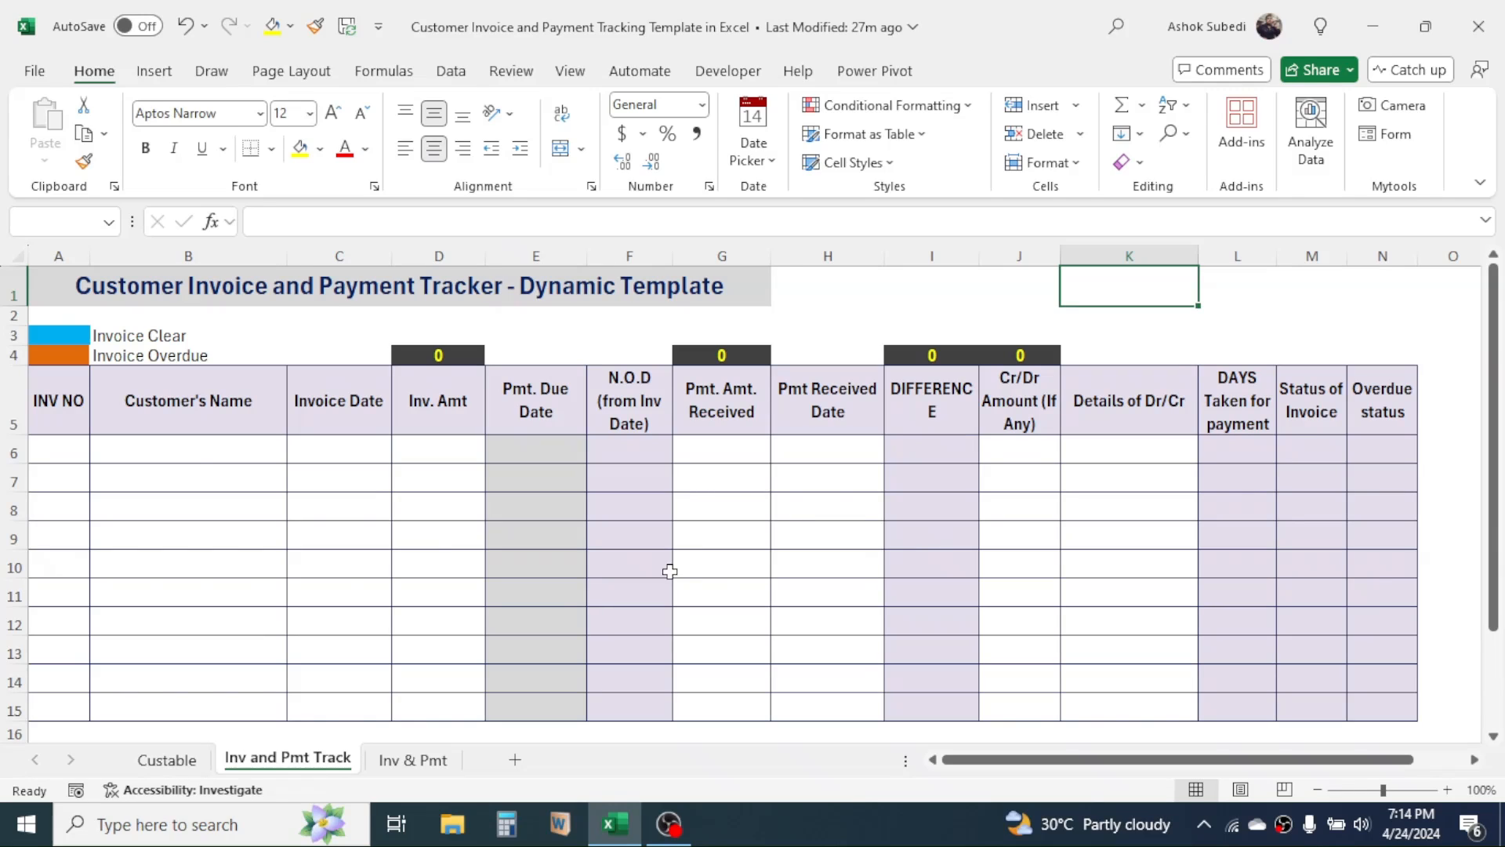
Examine the manual entry columns of the tracker: invoice number, customer's name, invoice date and invoice amount
drag(71, 406, 70, 538)
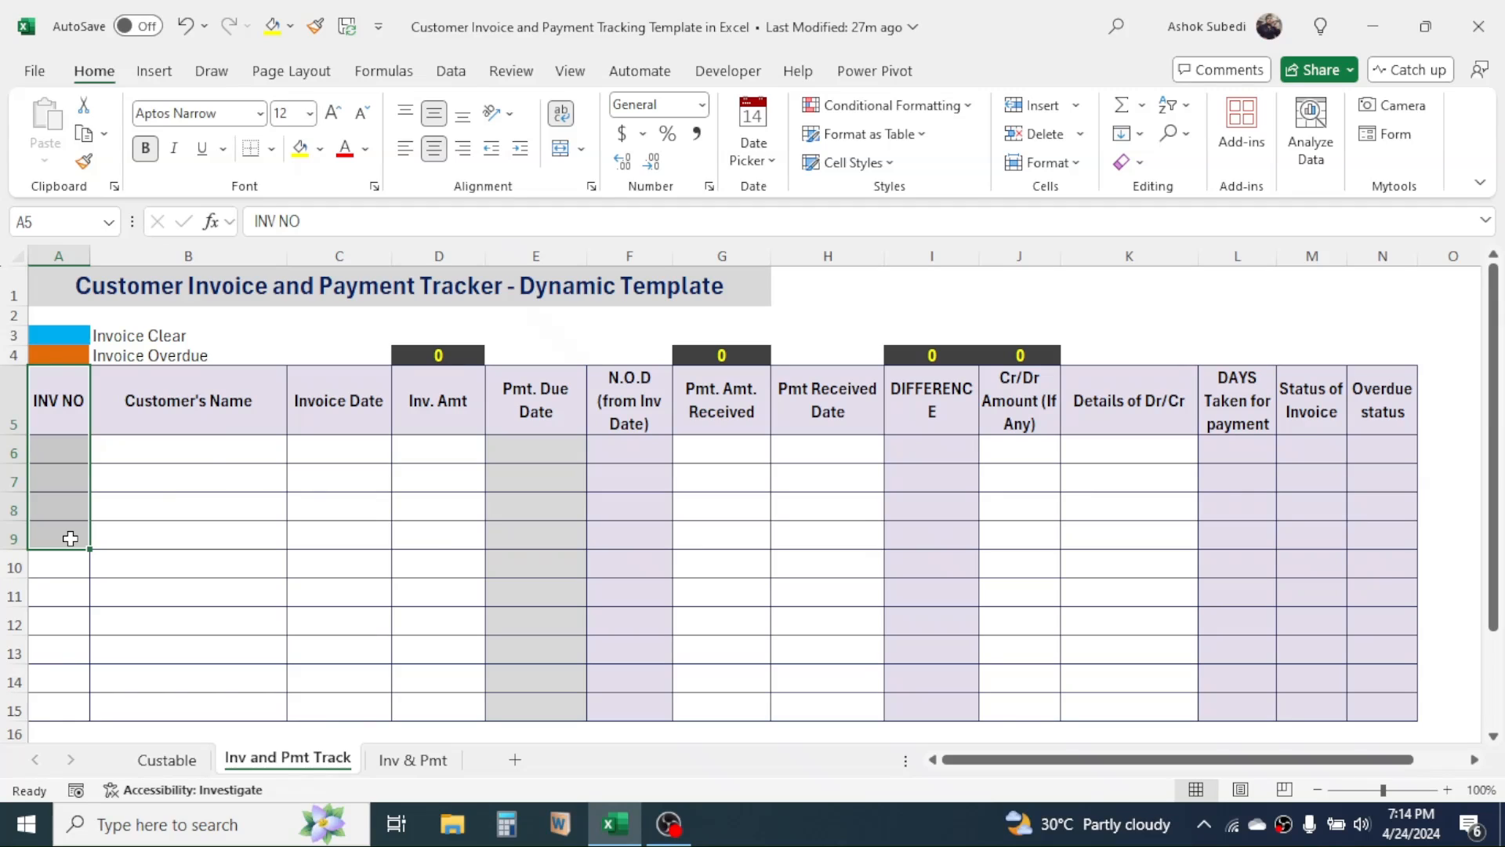
drag(228, 396, 217, 620)
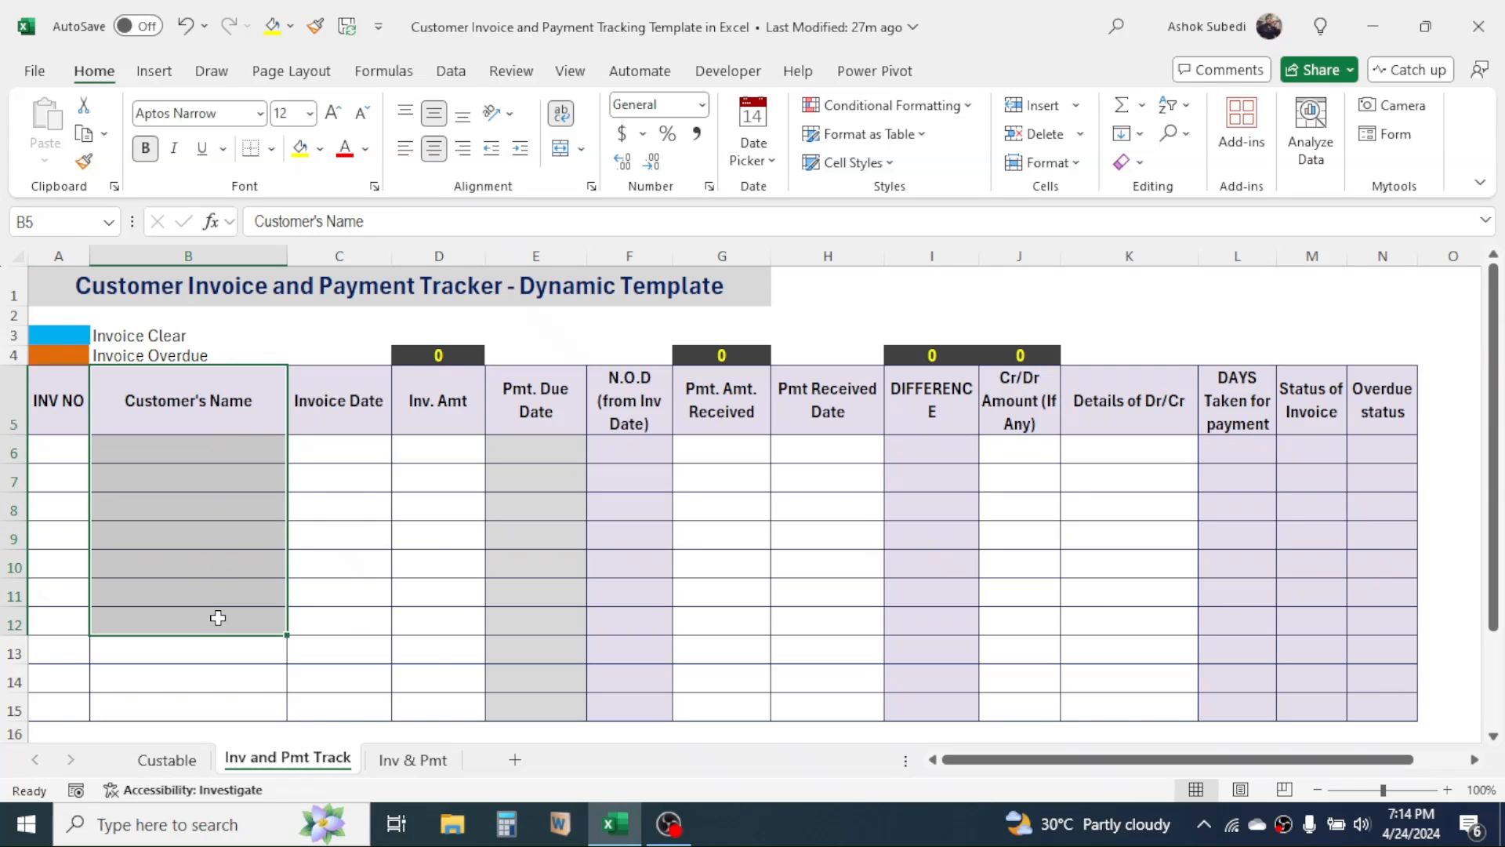
click(347, 405)
drag(347, 405, 333, 612)
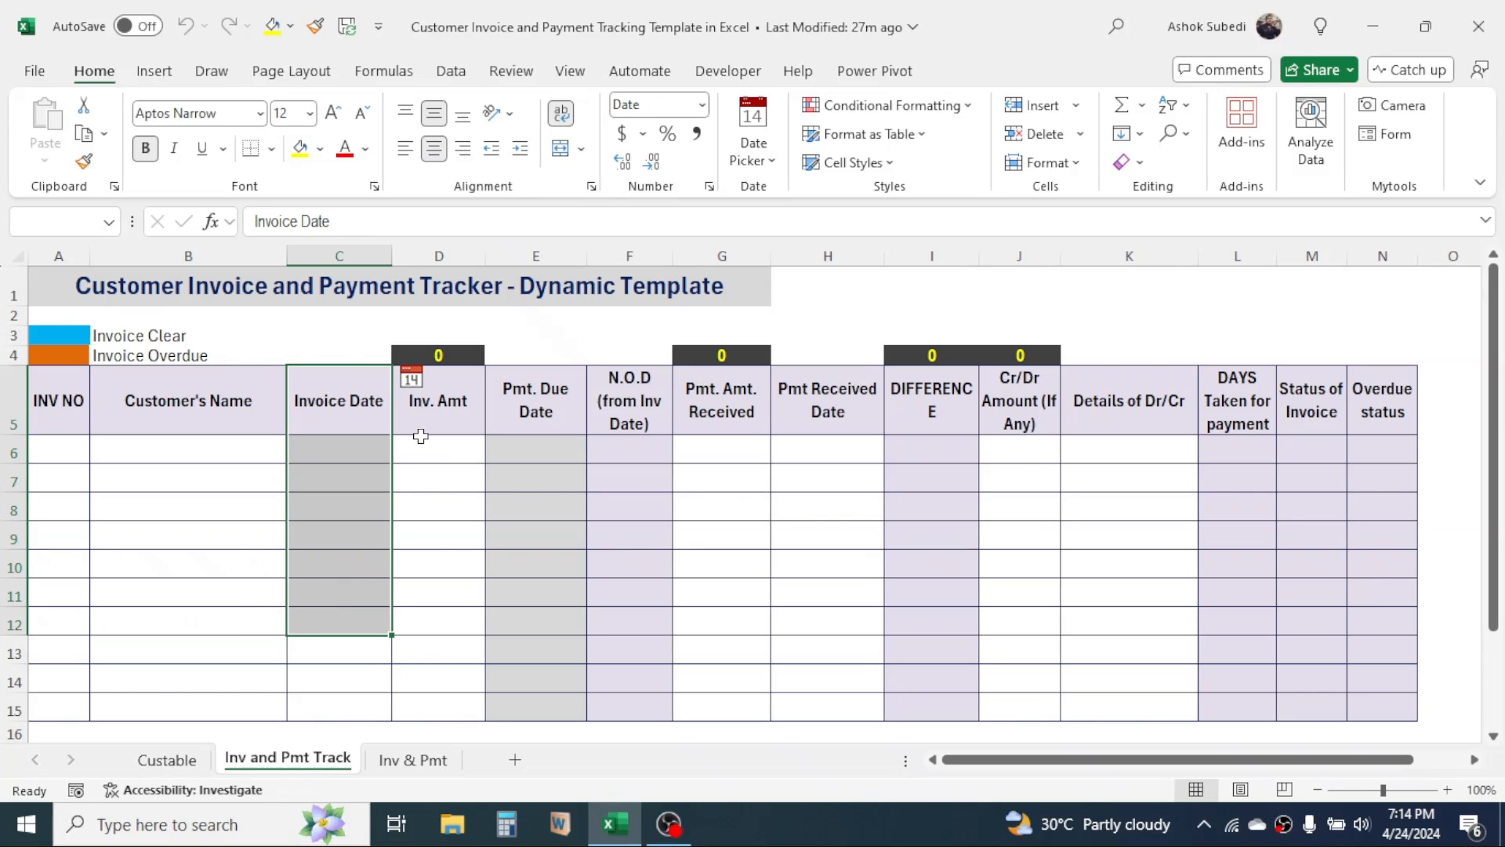
drag(439, 400, 423, 585)
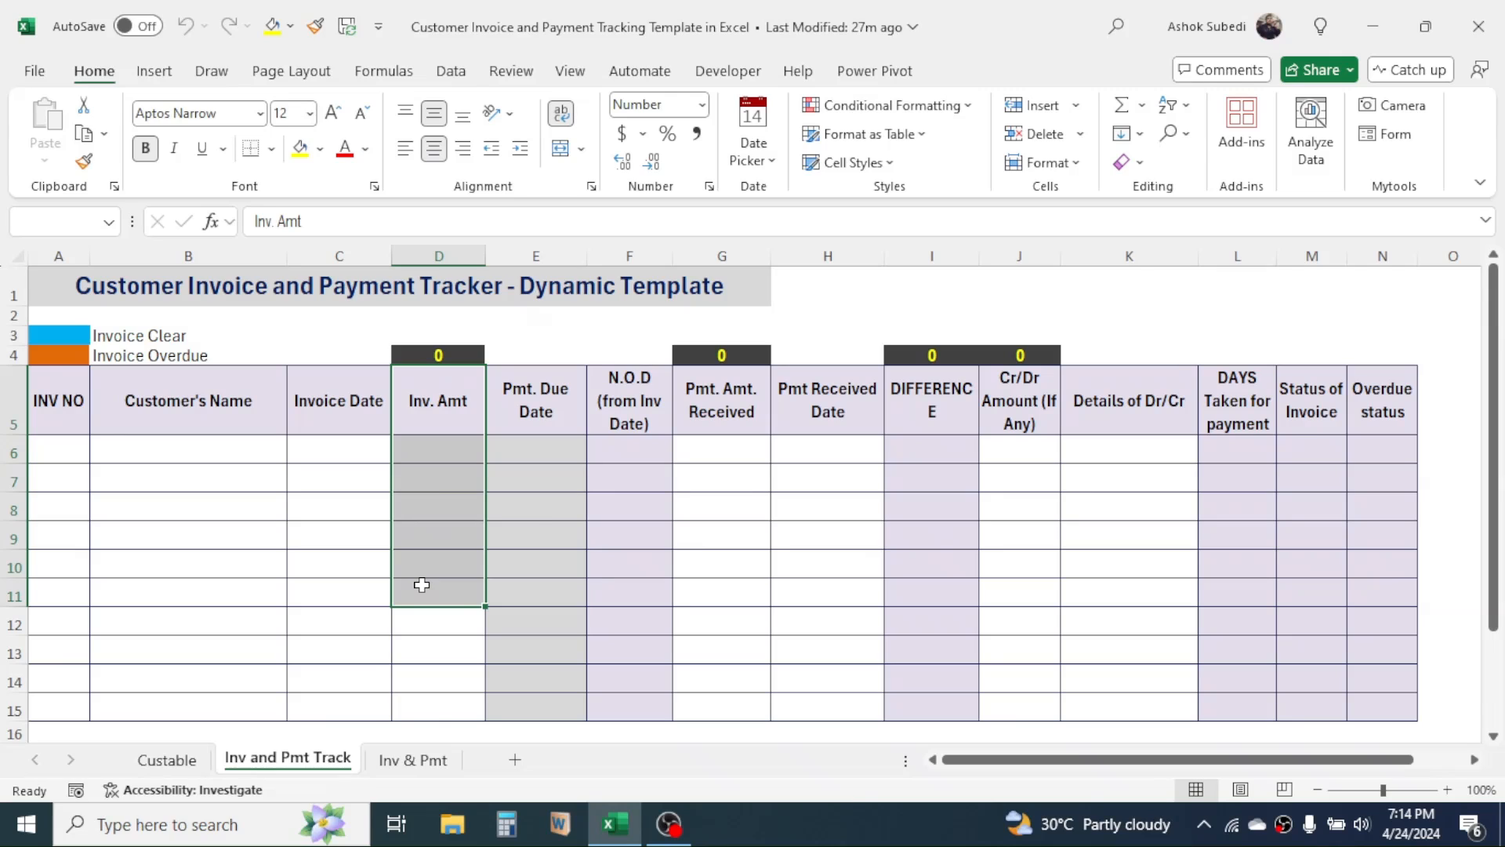
click(17, 399)
drag(51, 399, 446, 413)
drag(446, 545, 441, 610)
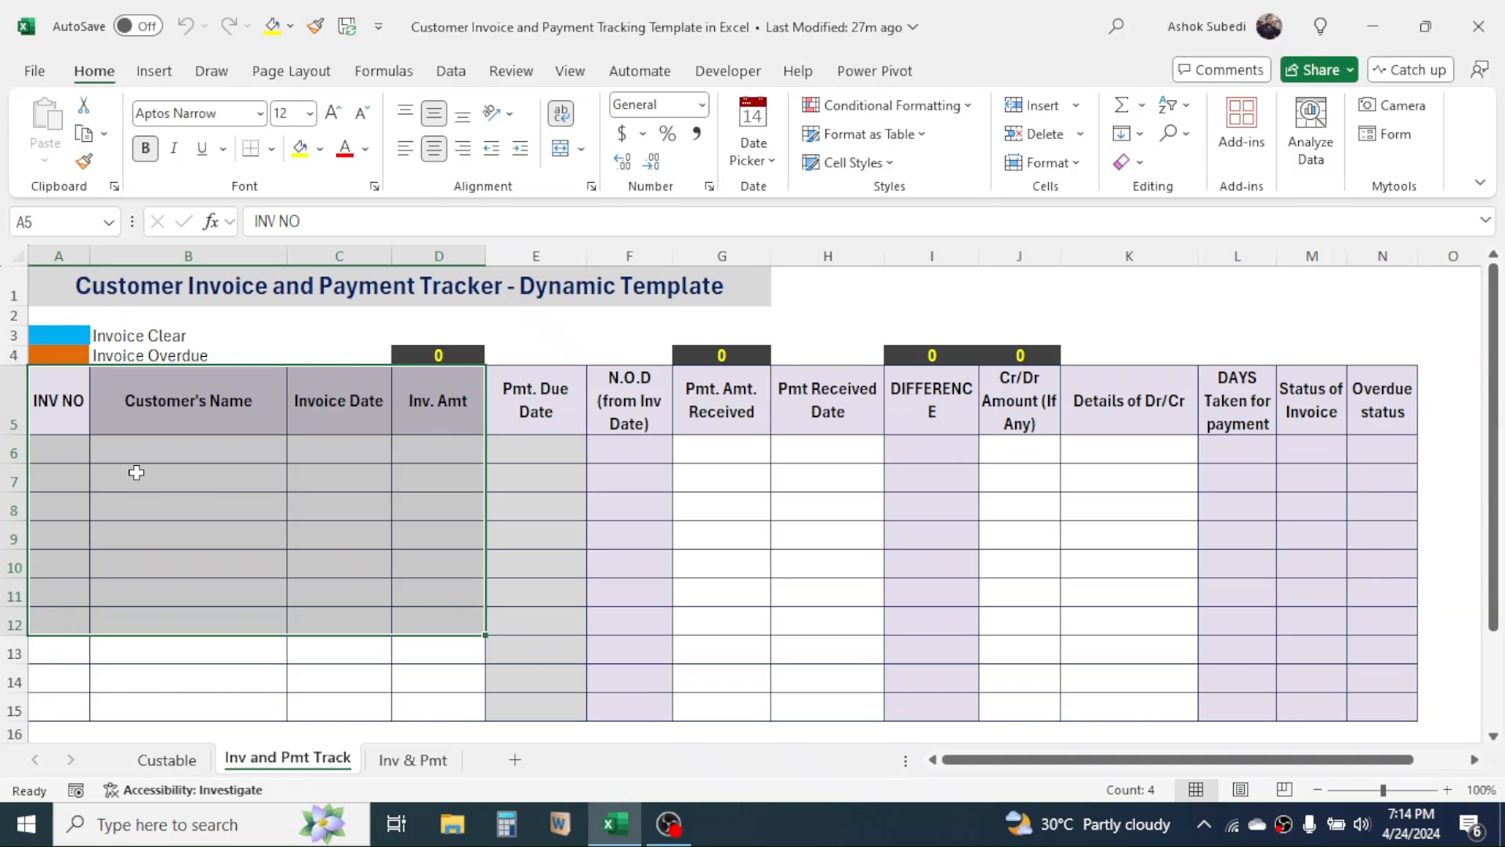
click(301, 514)
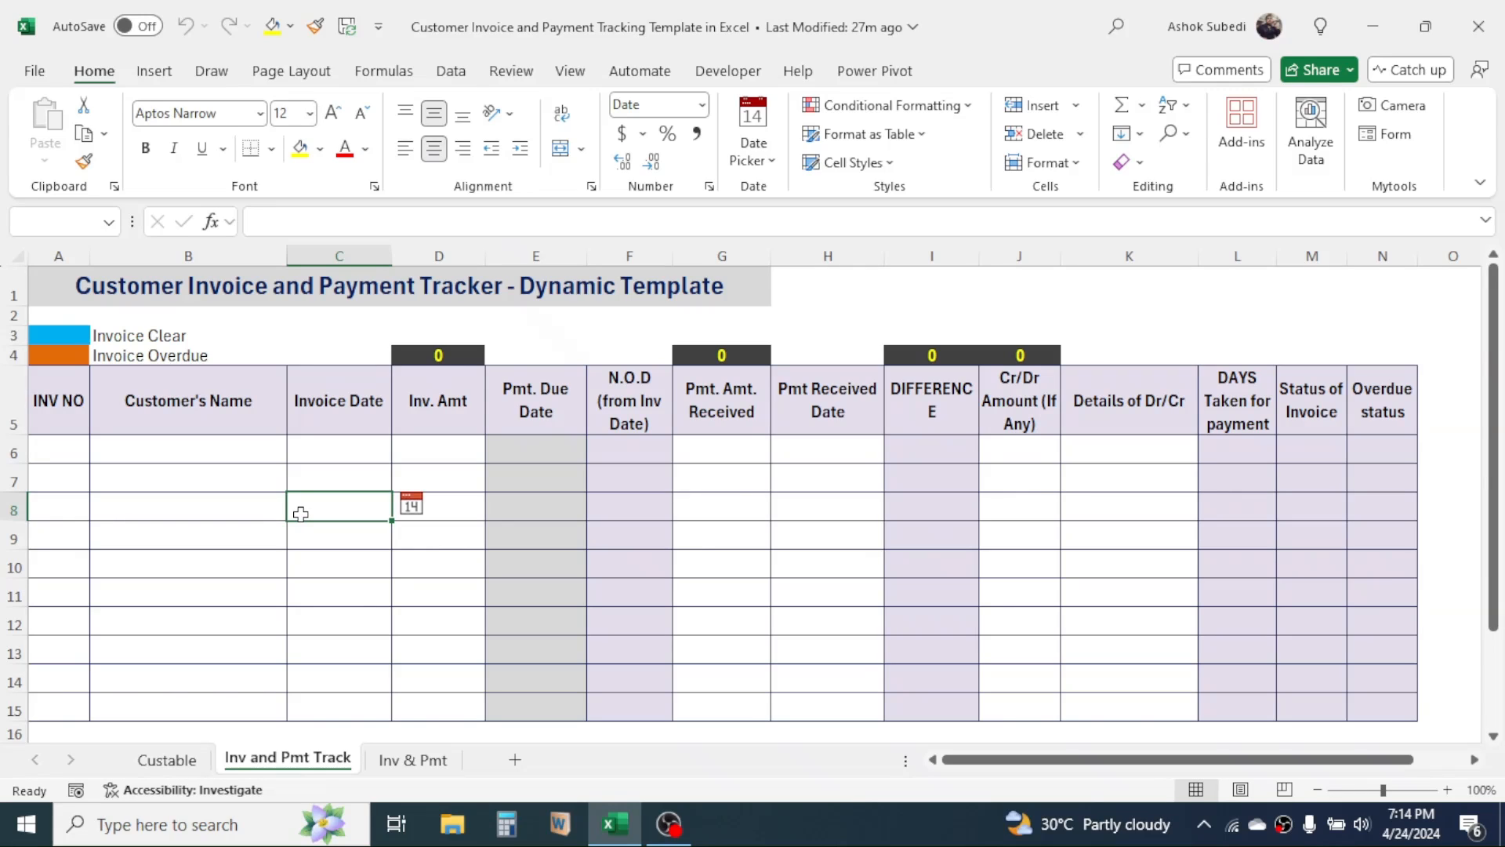
Review the due date, N.O.D, payment received, difference, Cr/Dr, invoice status and overdue status columns, including their row 6 formulas, and the colour legend
click(537, 409)
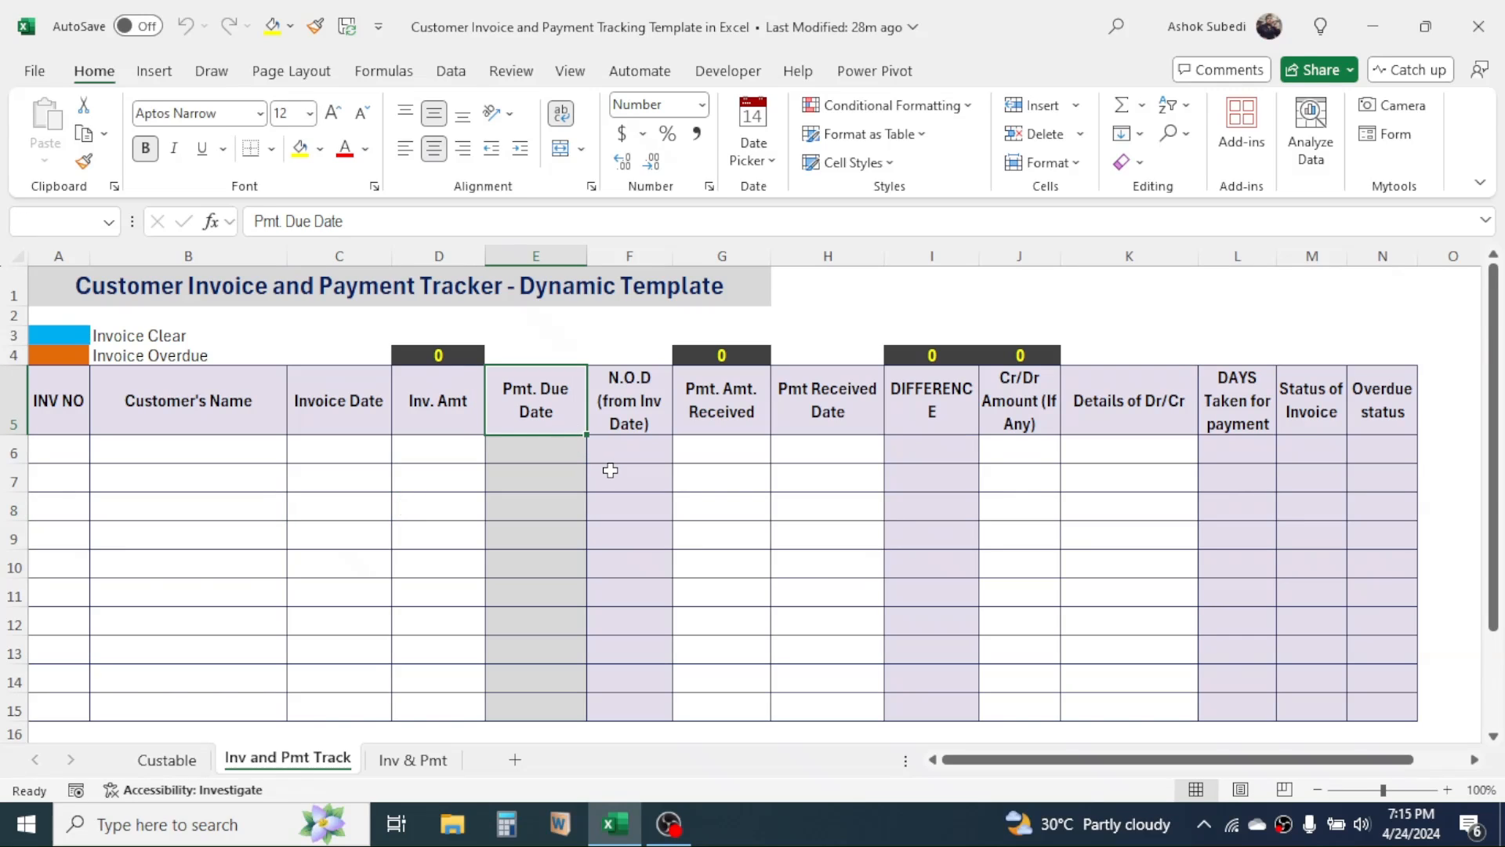
click(524, 459)
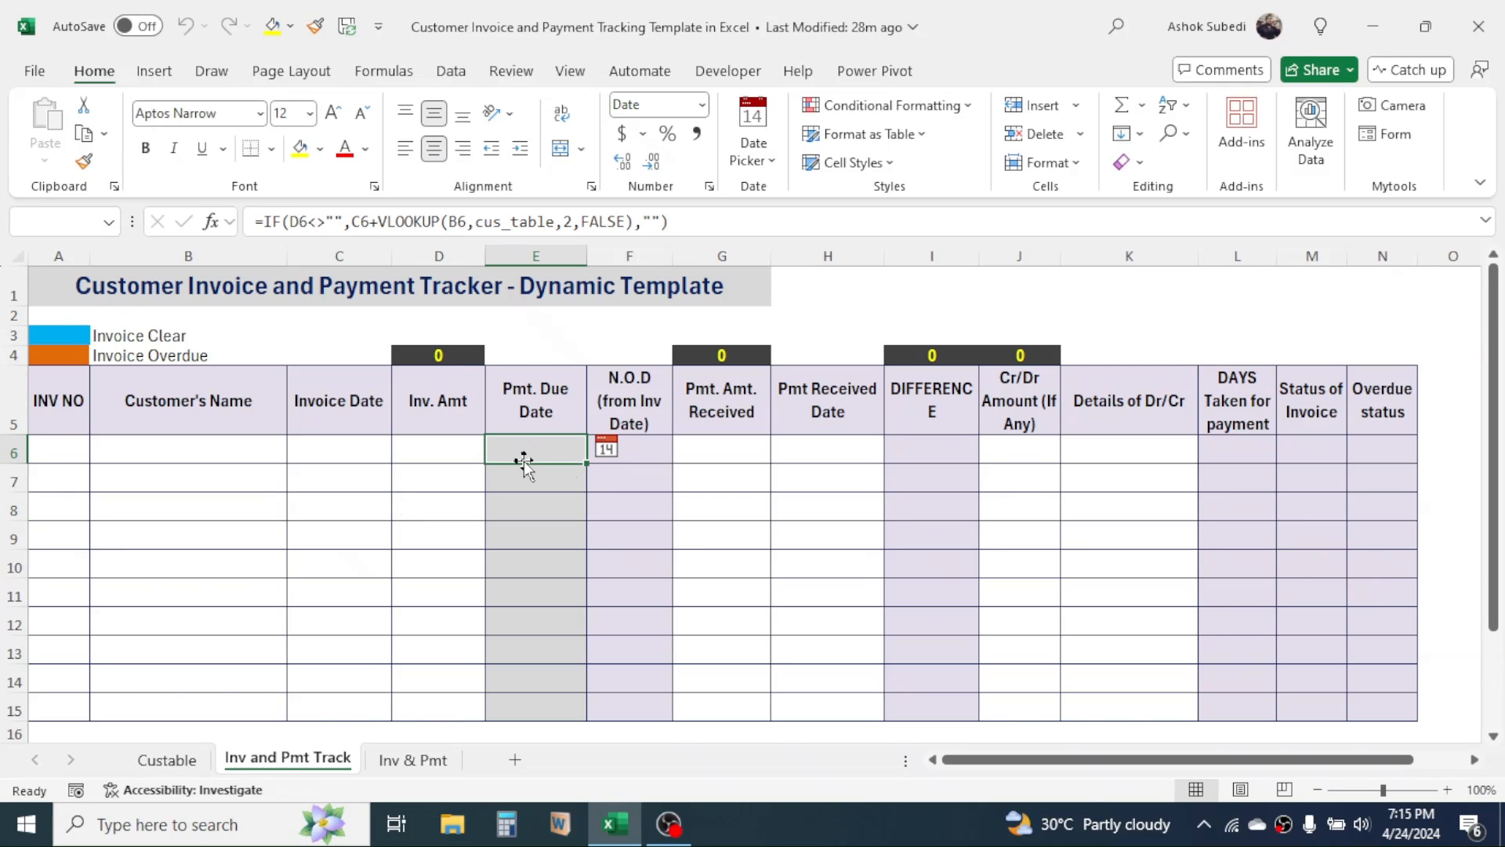
click(631, 404)
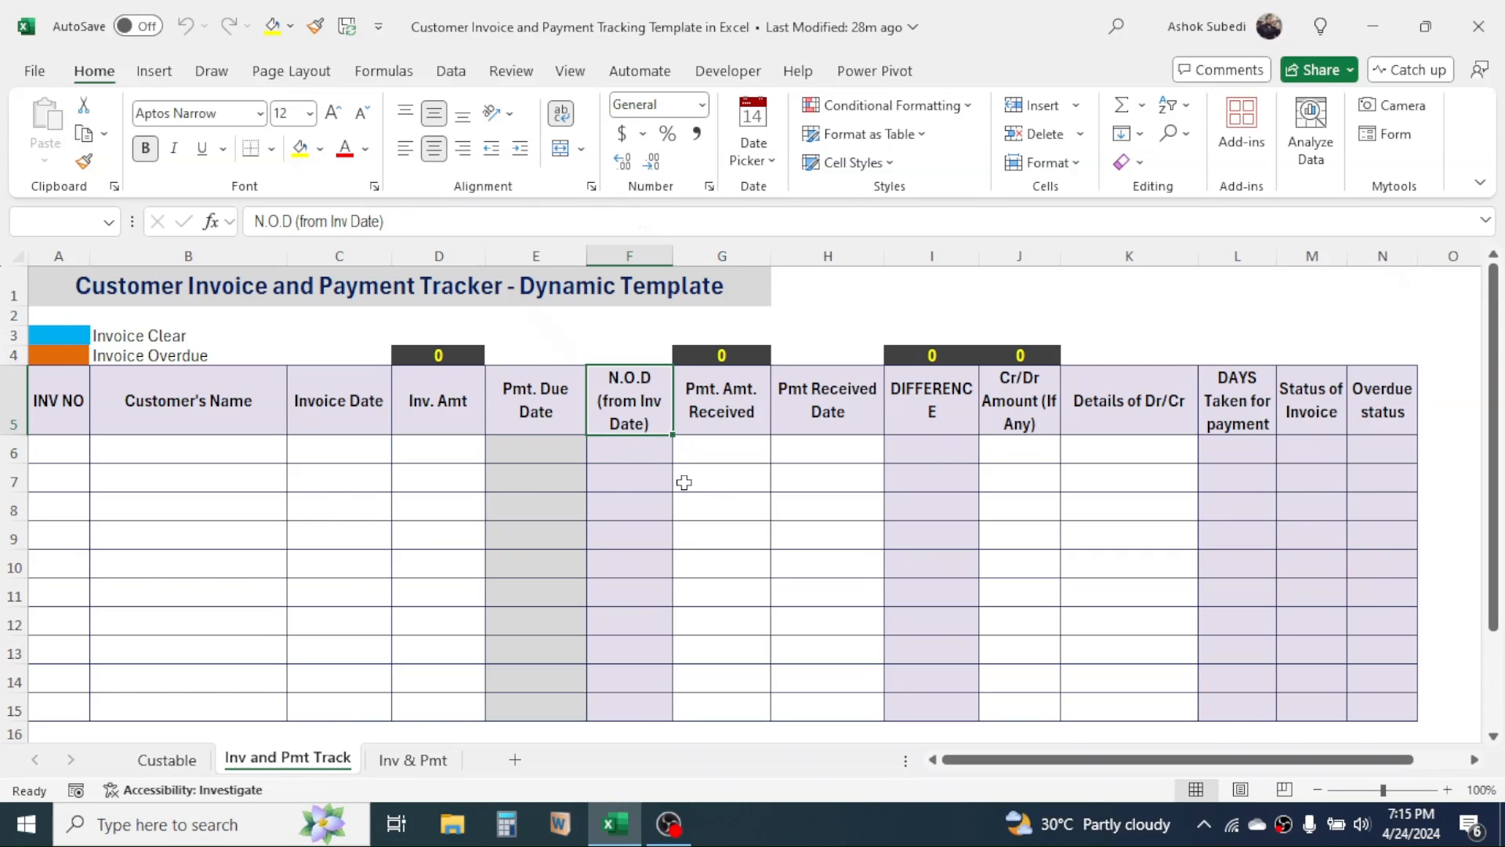
click(714, 414)
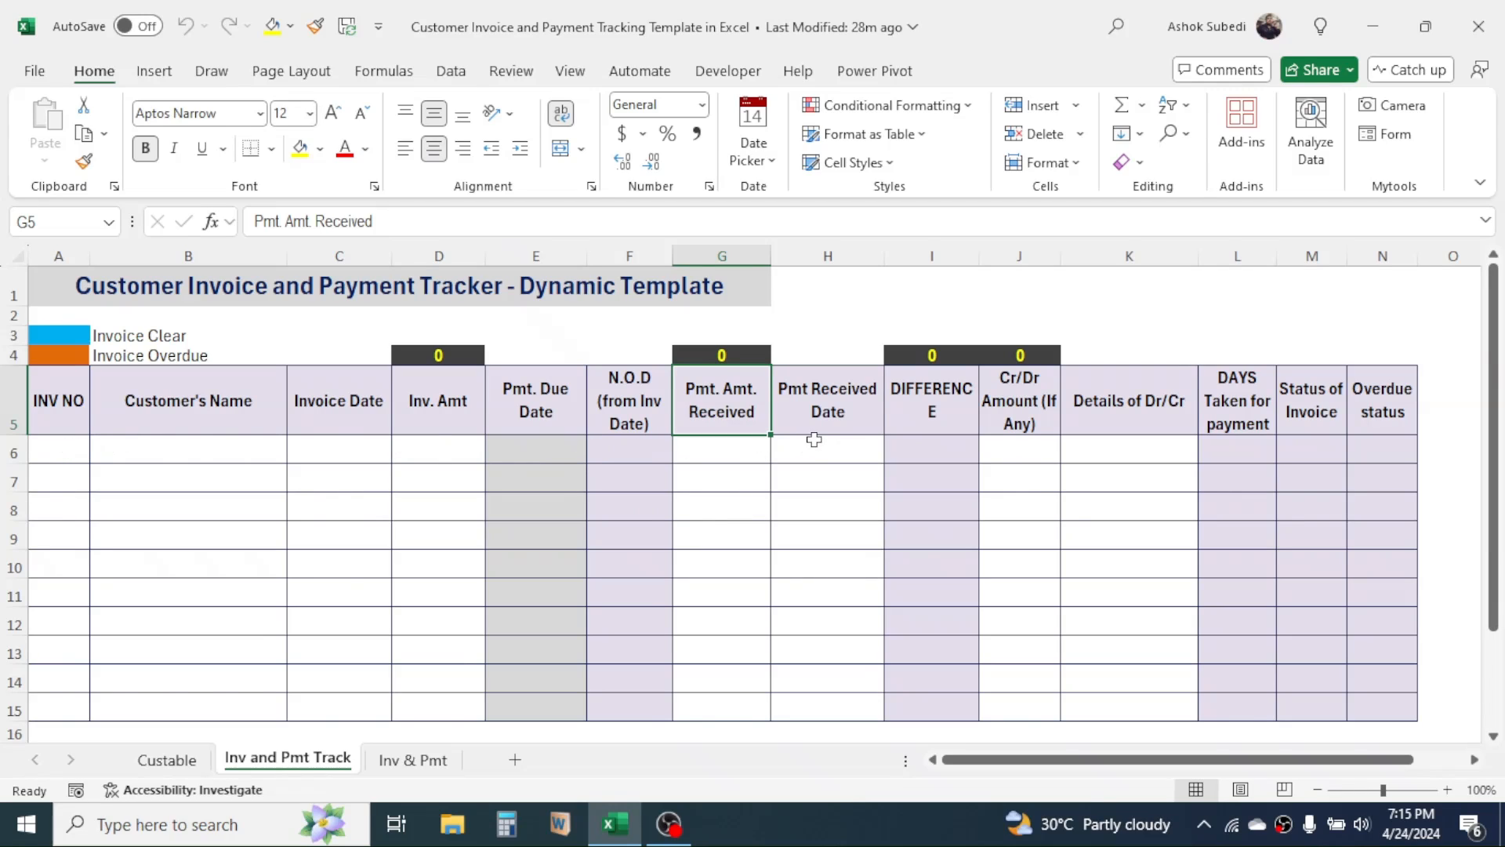
click(821, 401)
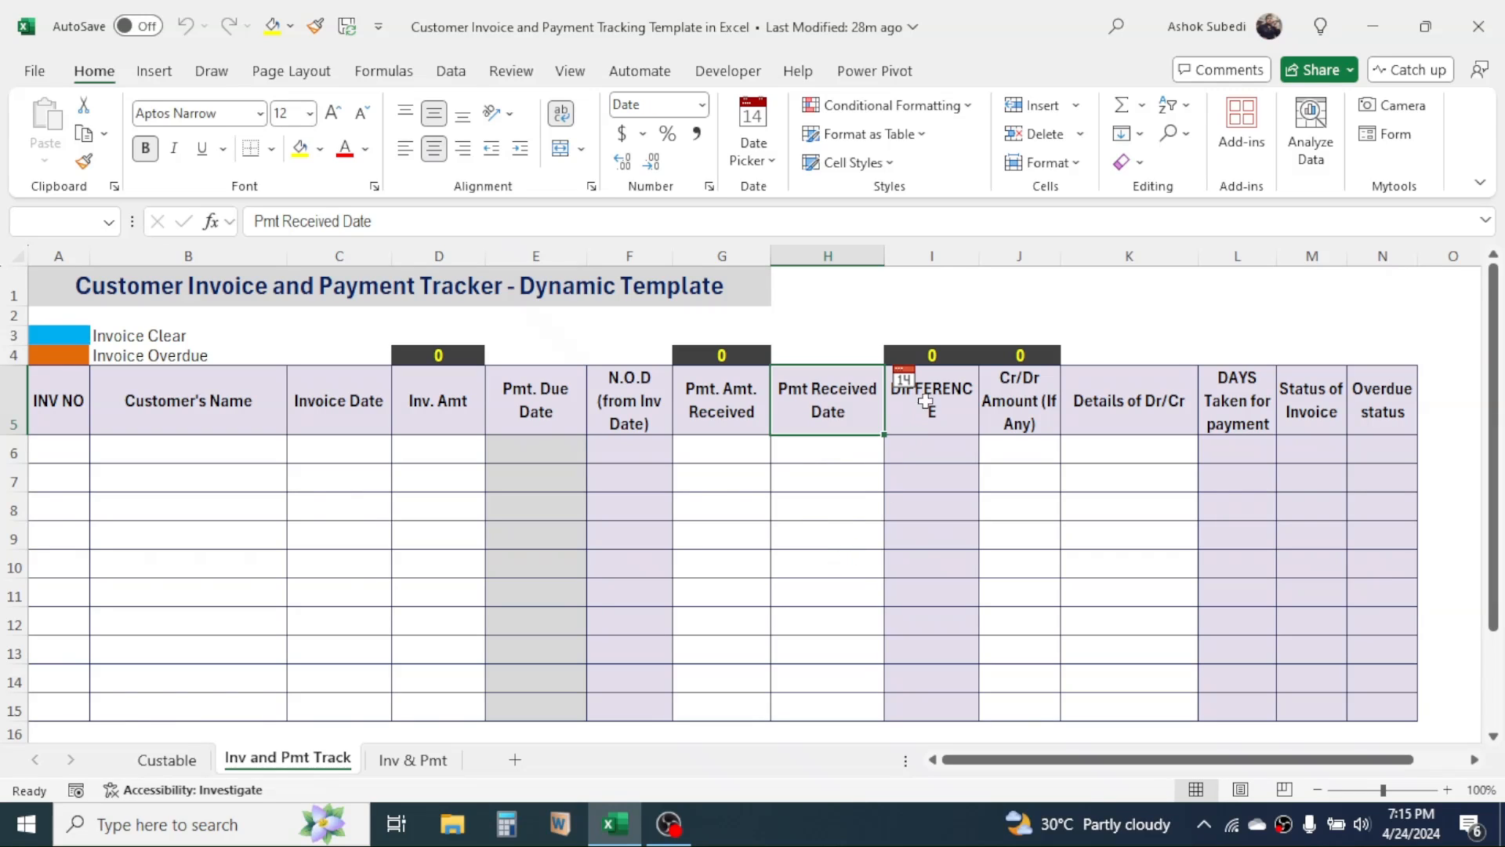
click(947, 453)
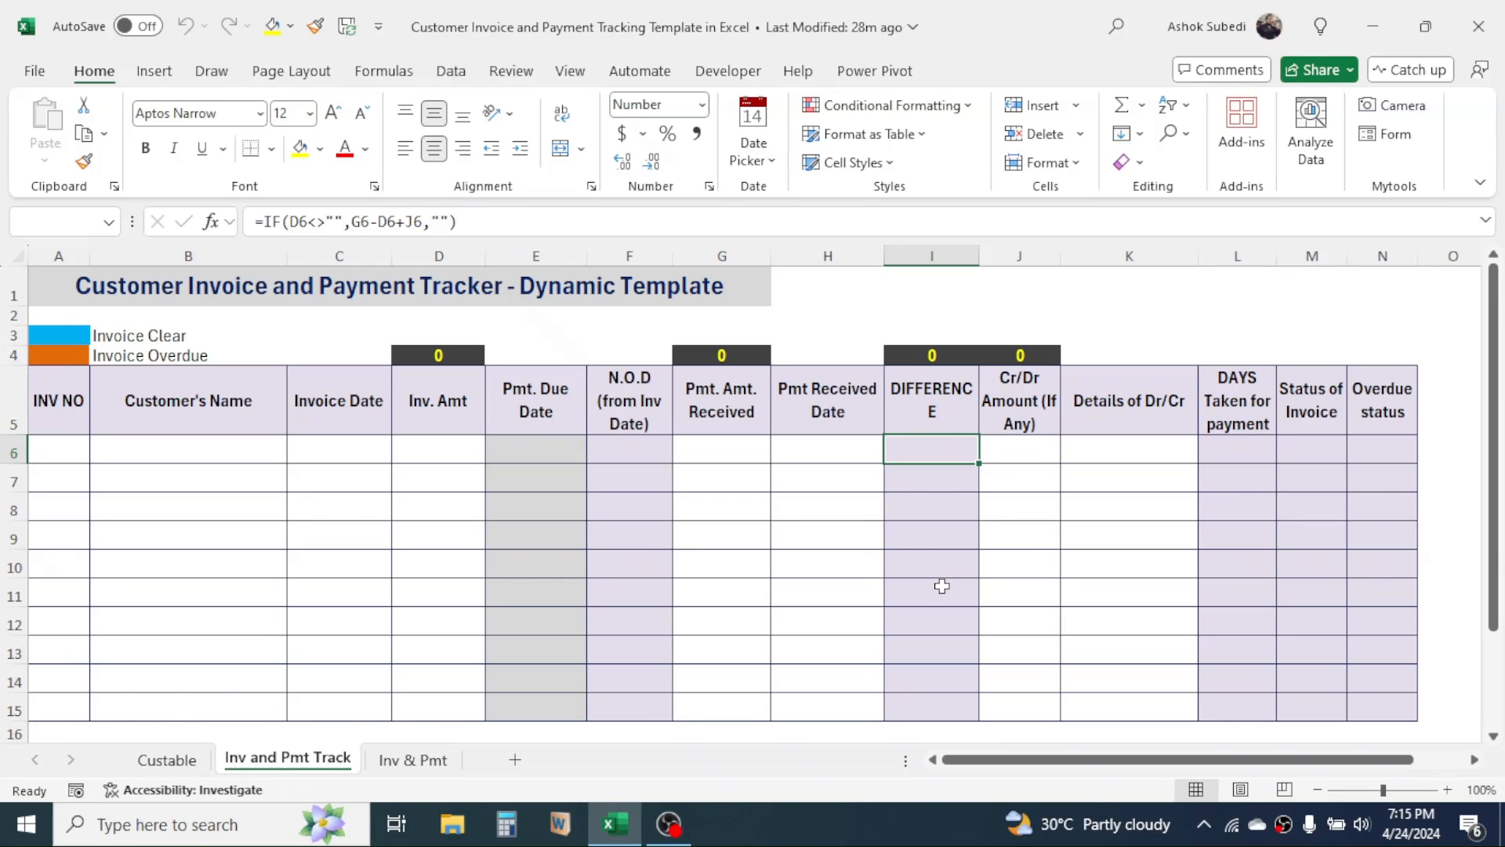
click(1029, 453)
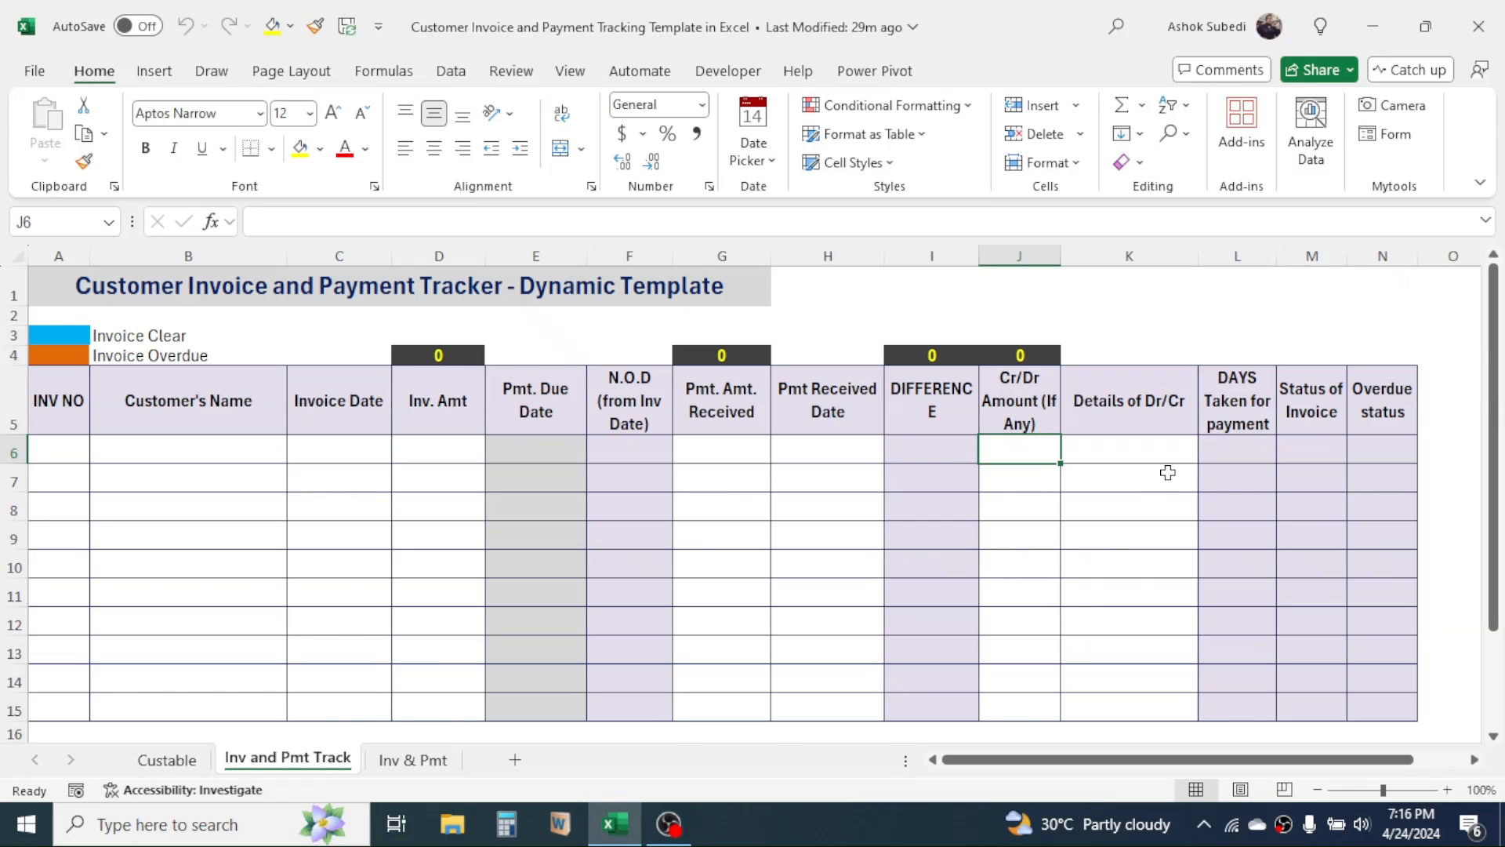
click(1132, 448)
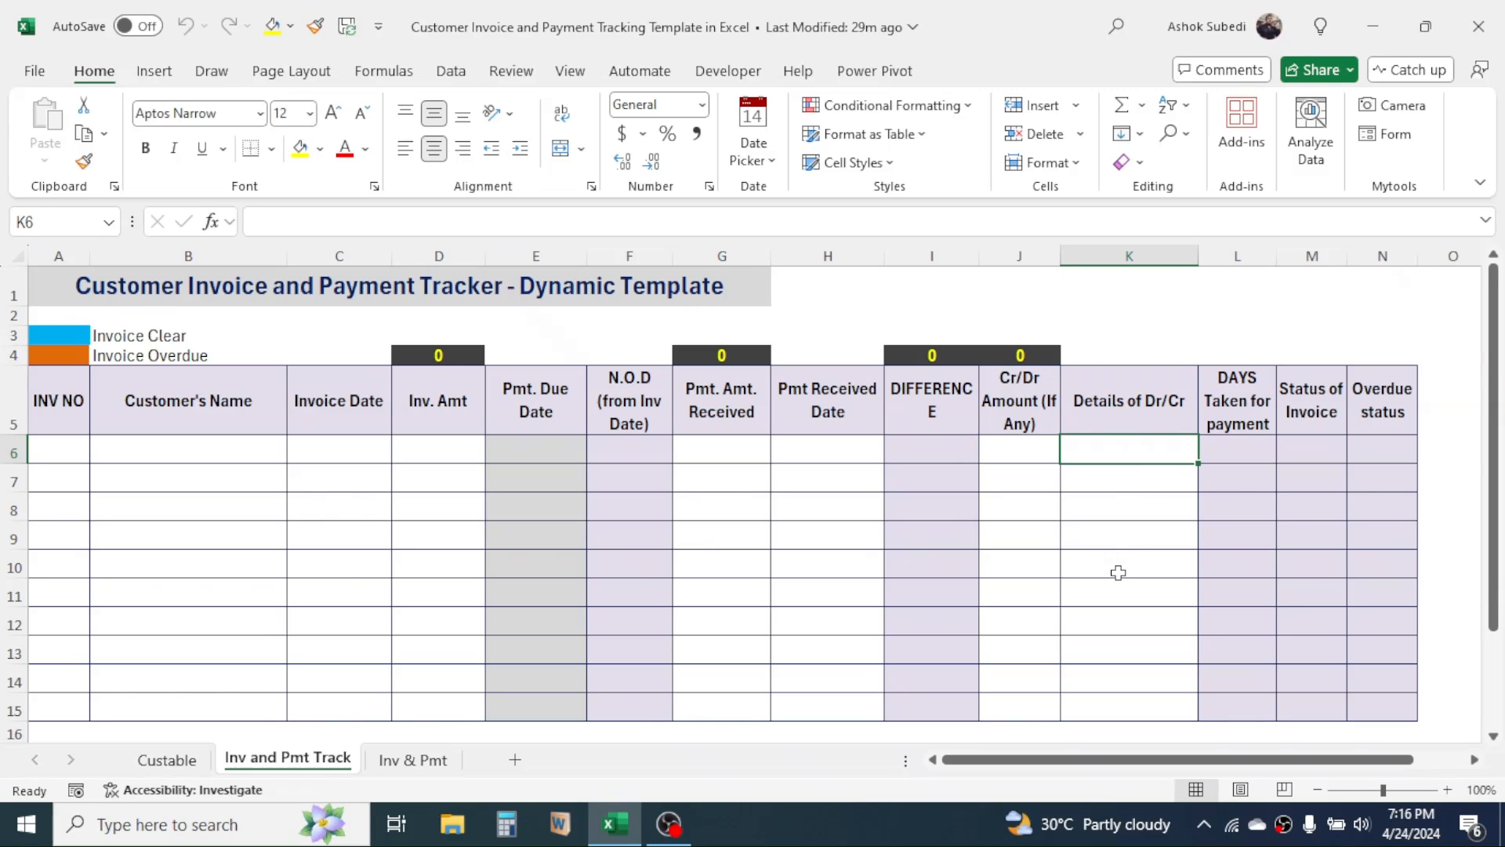
click(1032, 459)
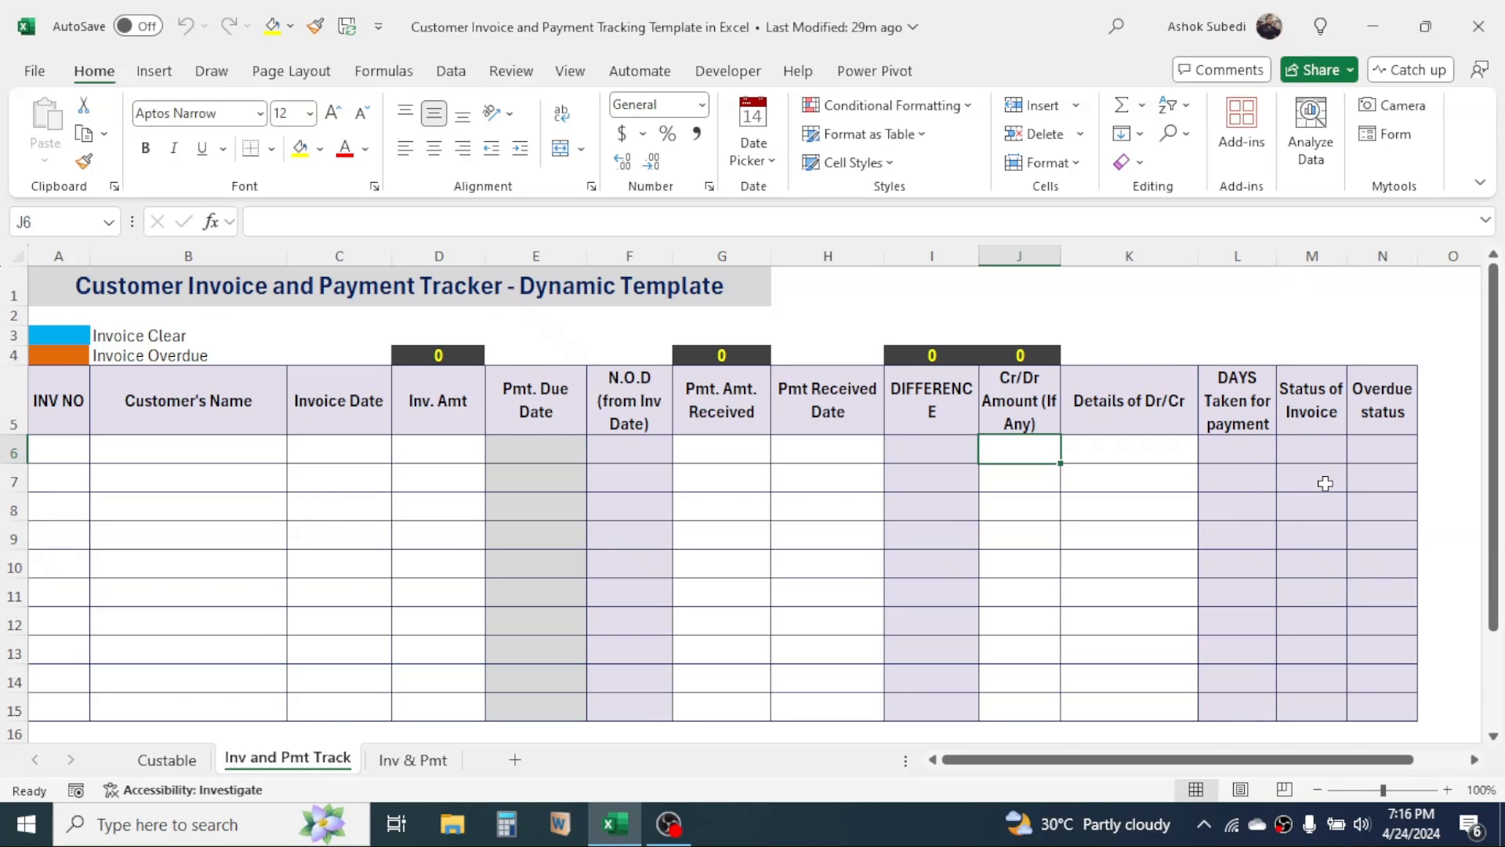
click(1311, 447)
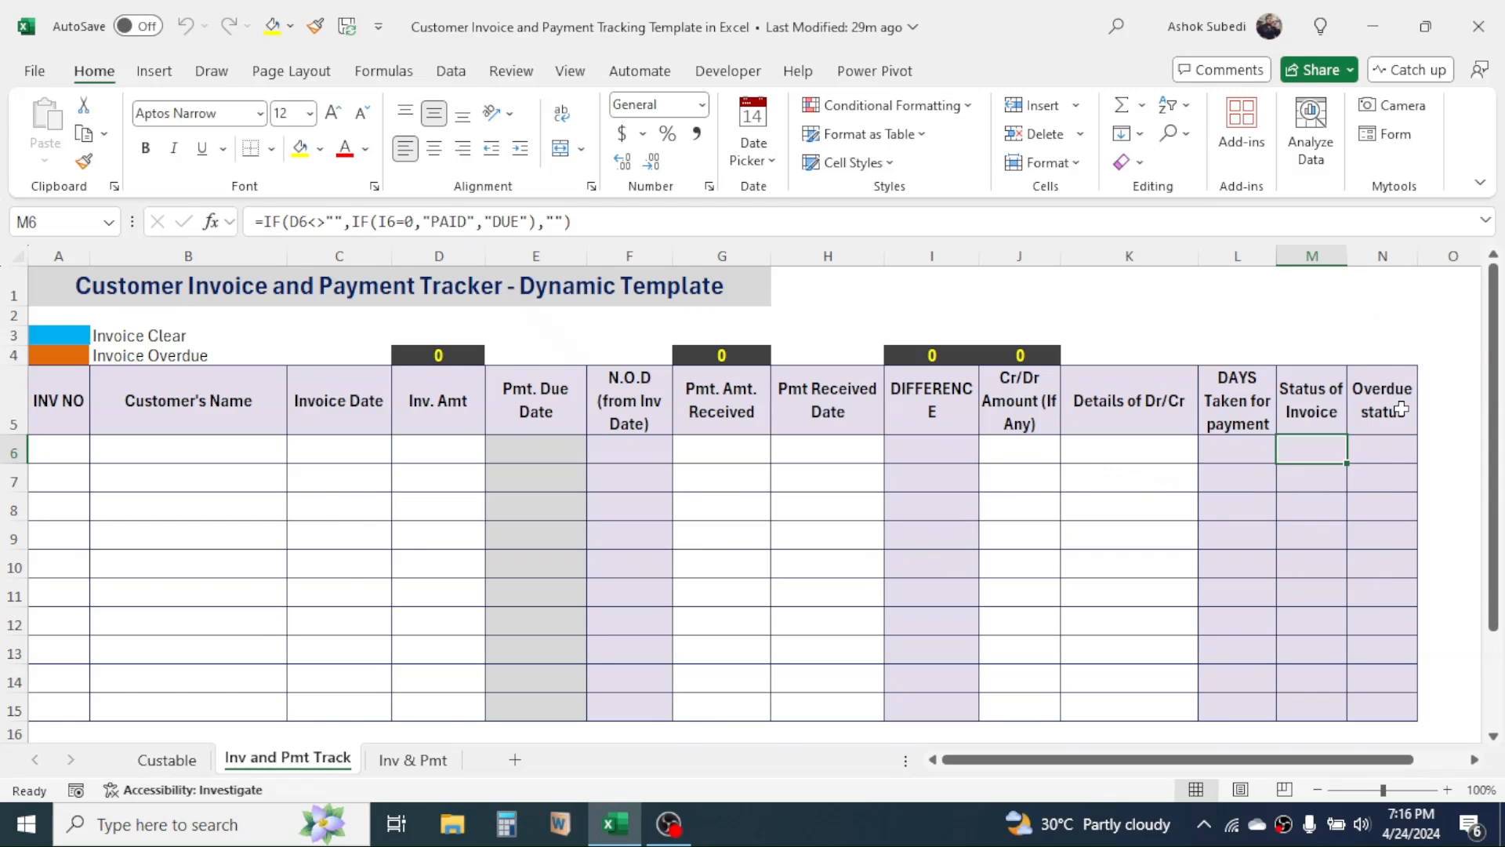
click(1399, 451)
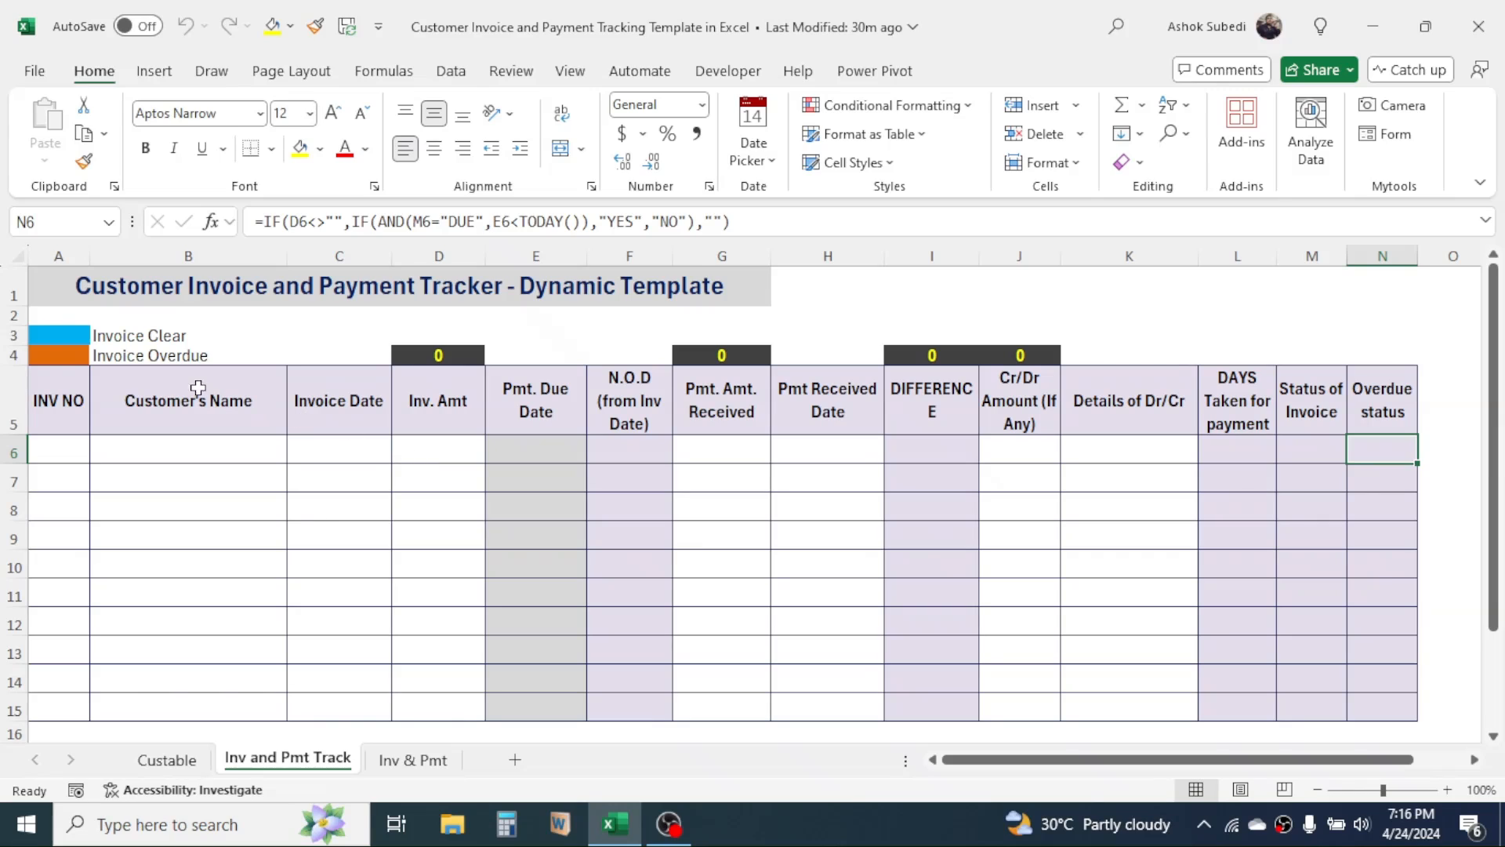
click(47, 330)
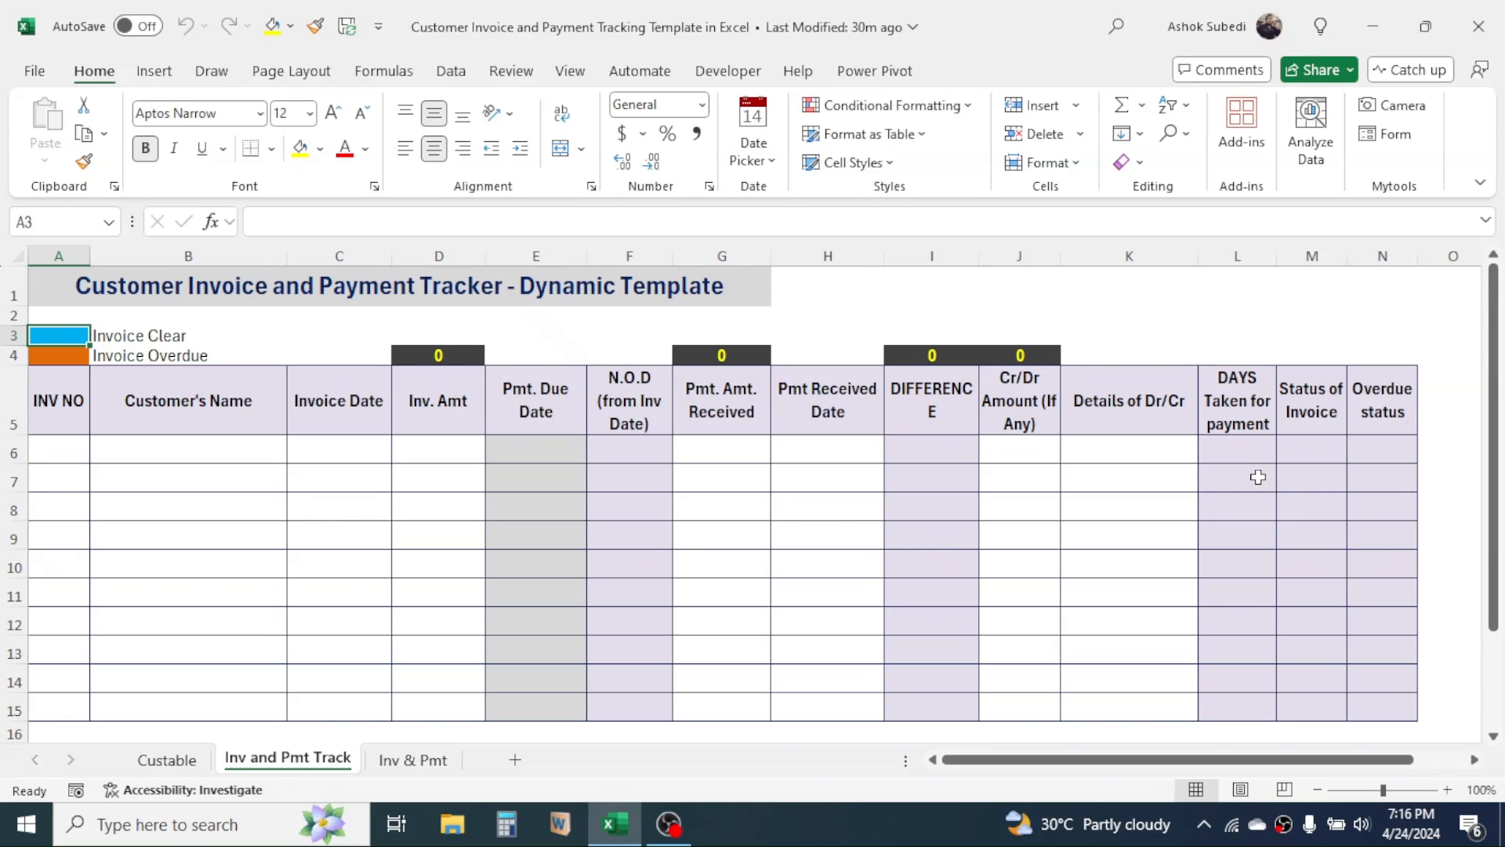
click(45, 356)
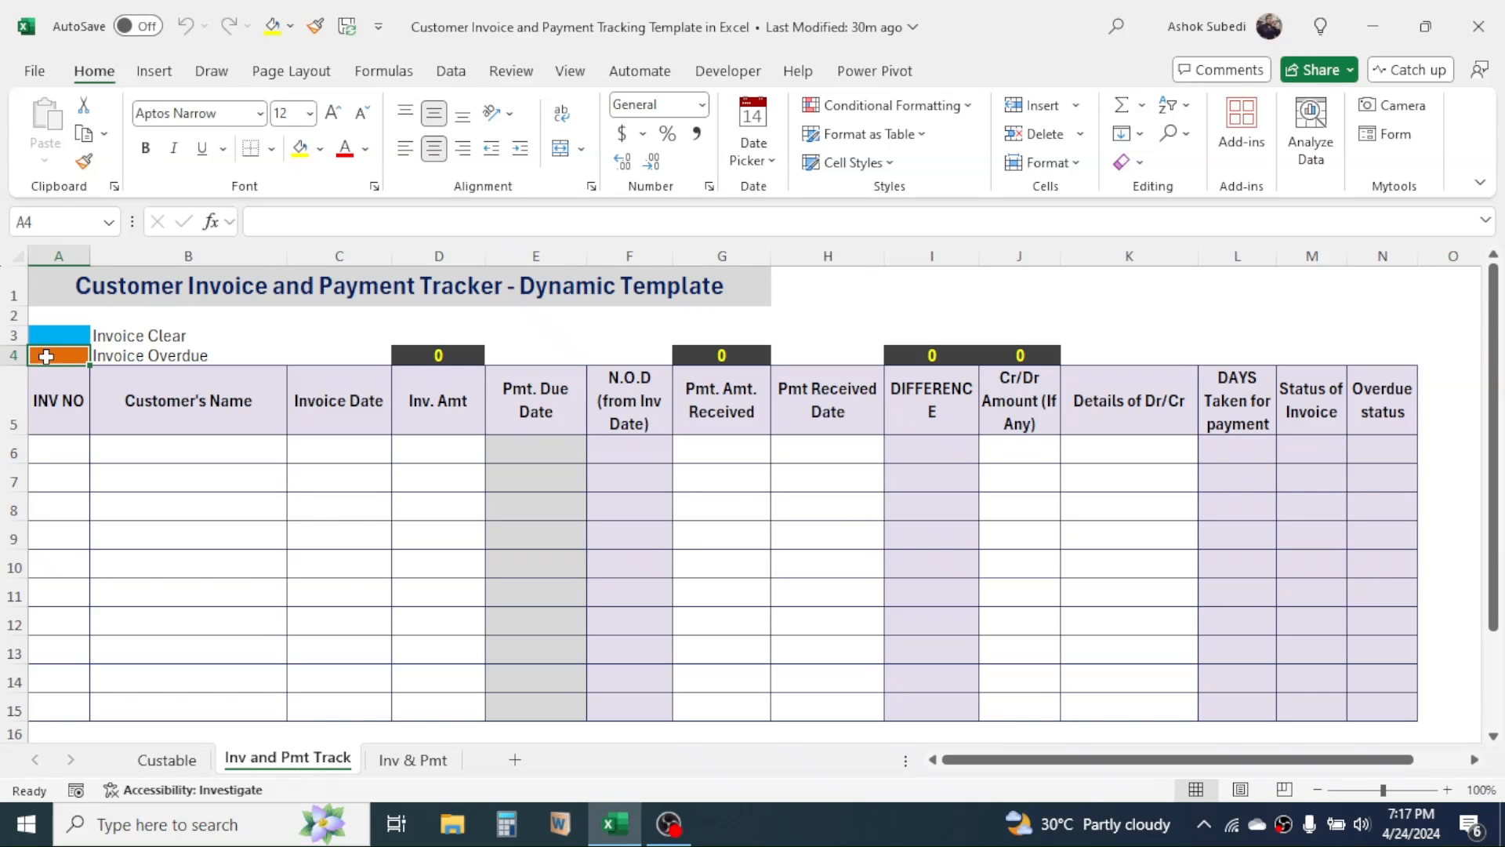
click(458, 508)
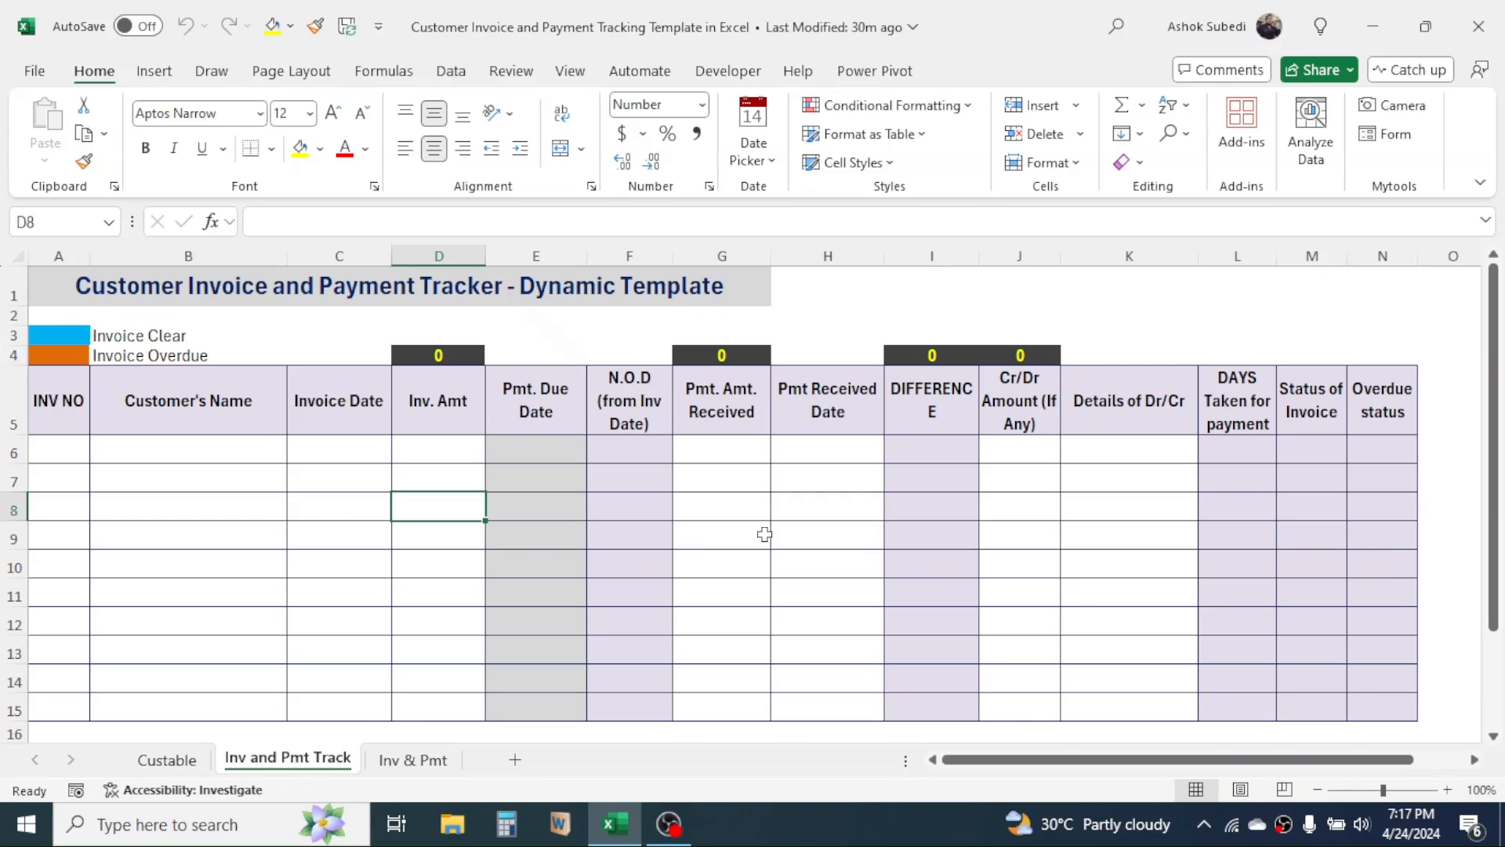
Enter invoice number 1 in row 6 and choose Customer C as the customer's name
click(69, 455)
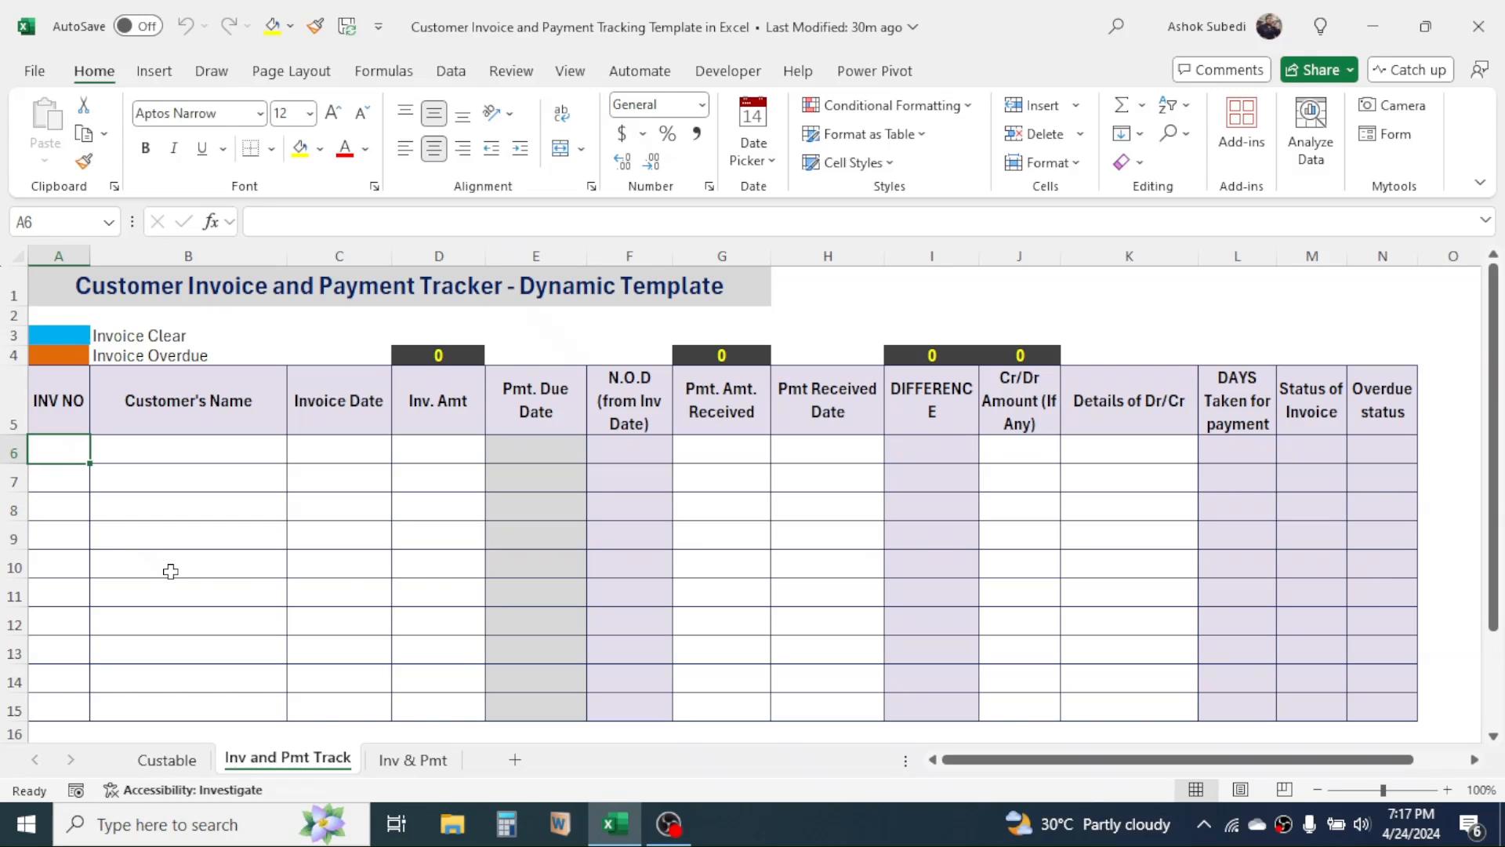
text(1)
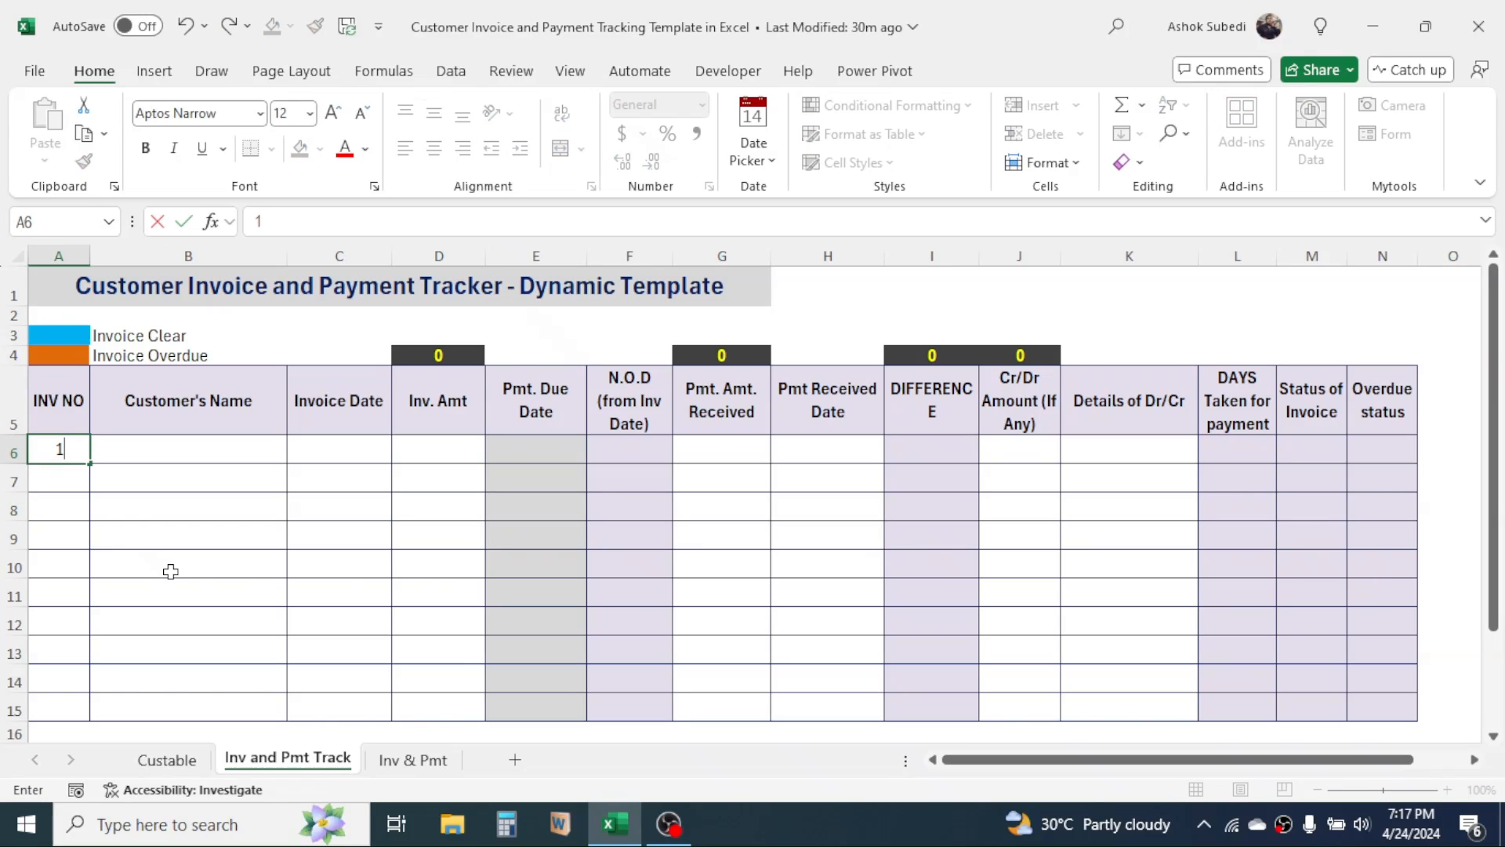
click(187, 443)
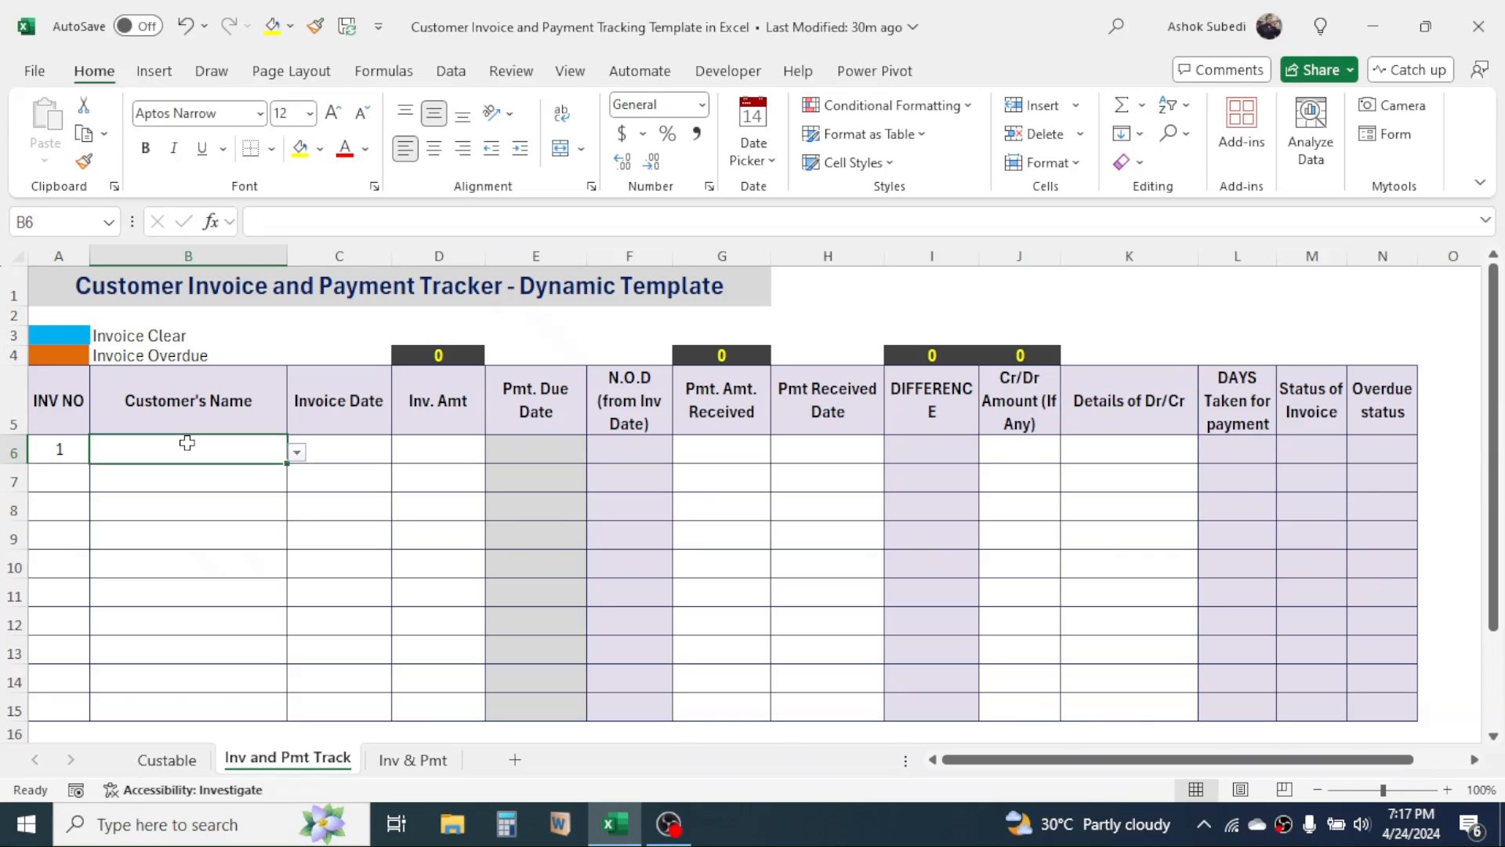
click(298, 455)
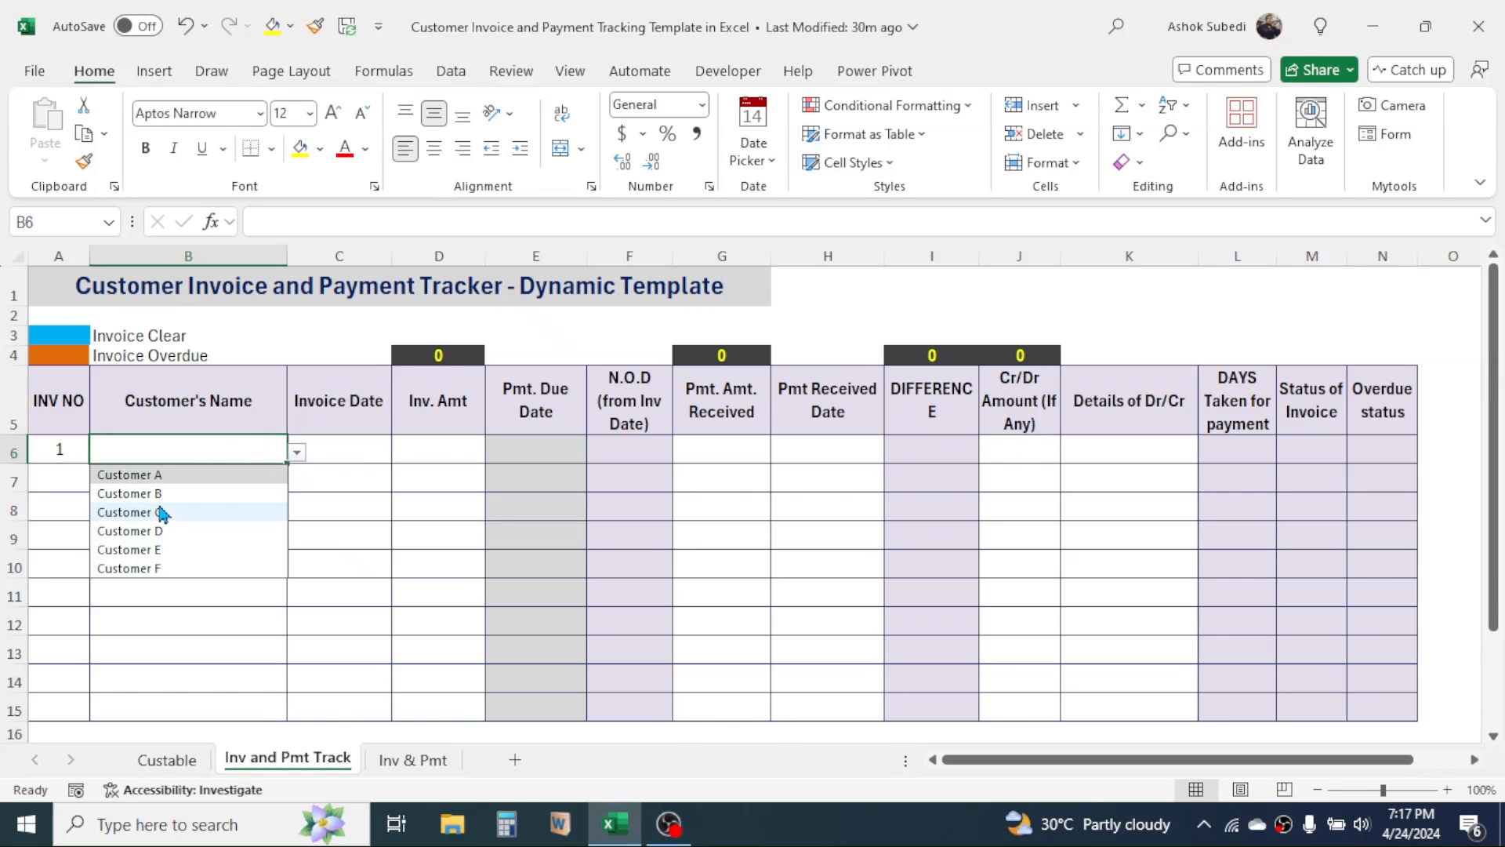
click(130, 513)
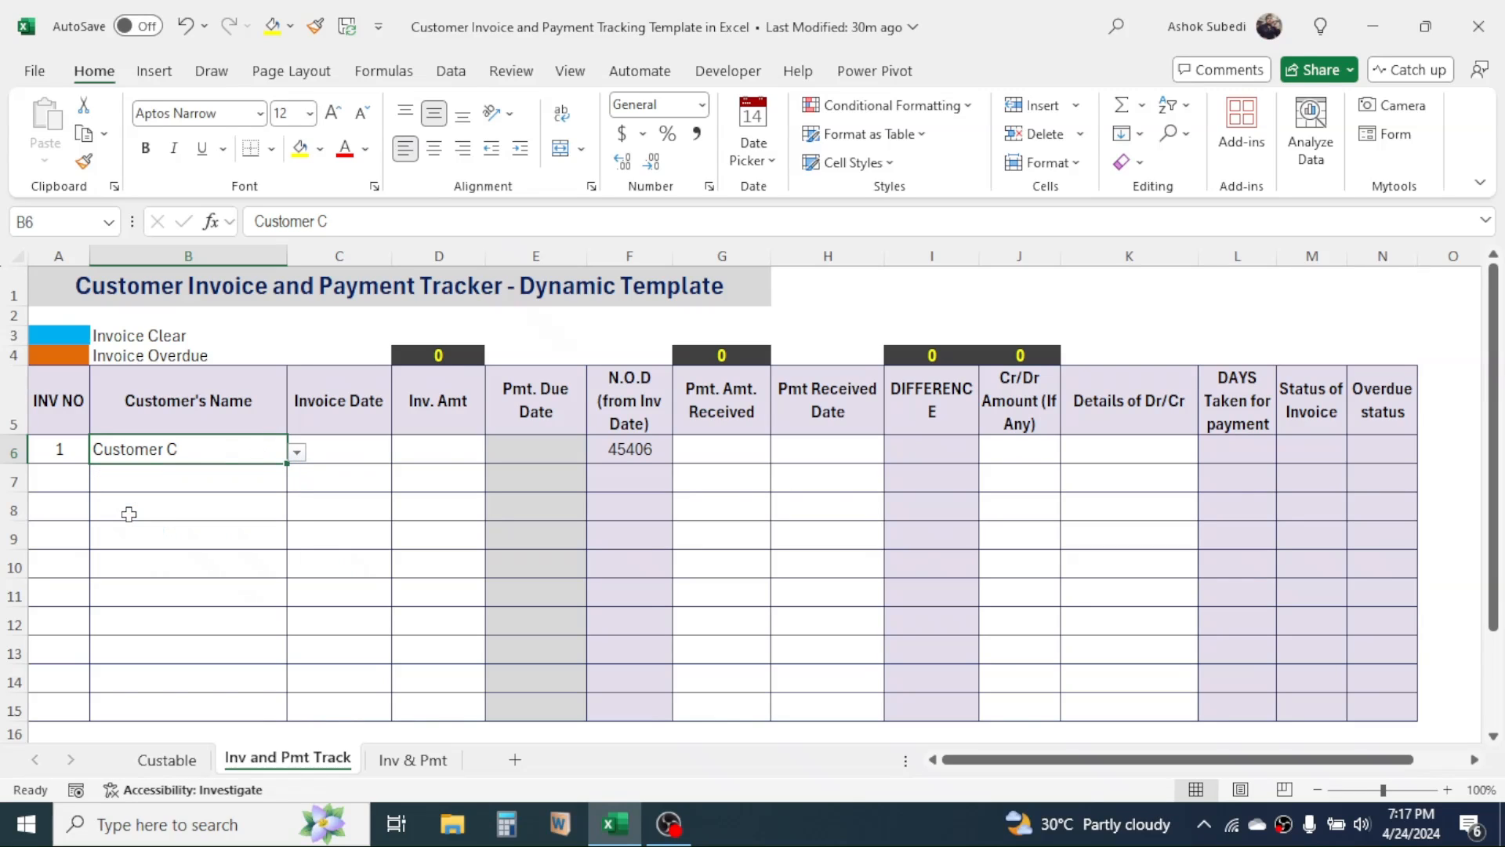
Set the invoice date of invoice 1 to 7-Mar-24 using the date picker
click(332, 448)
click(412, 448)
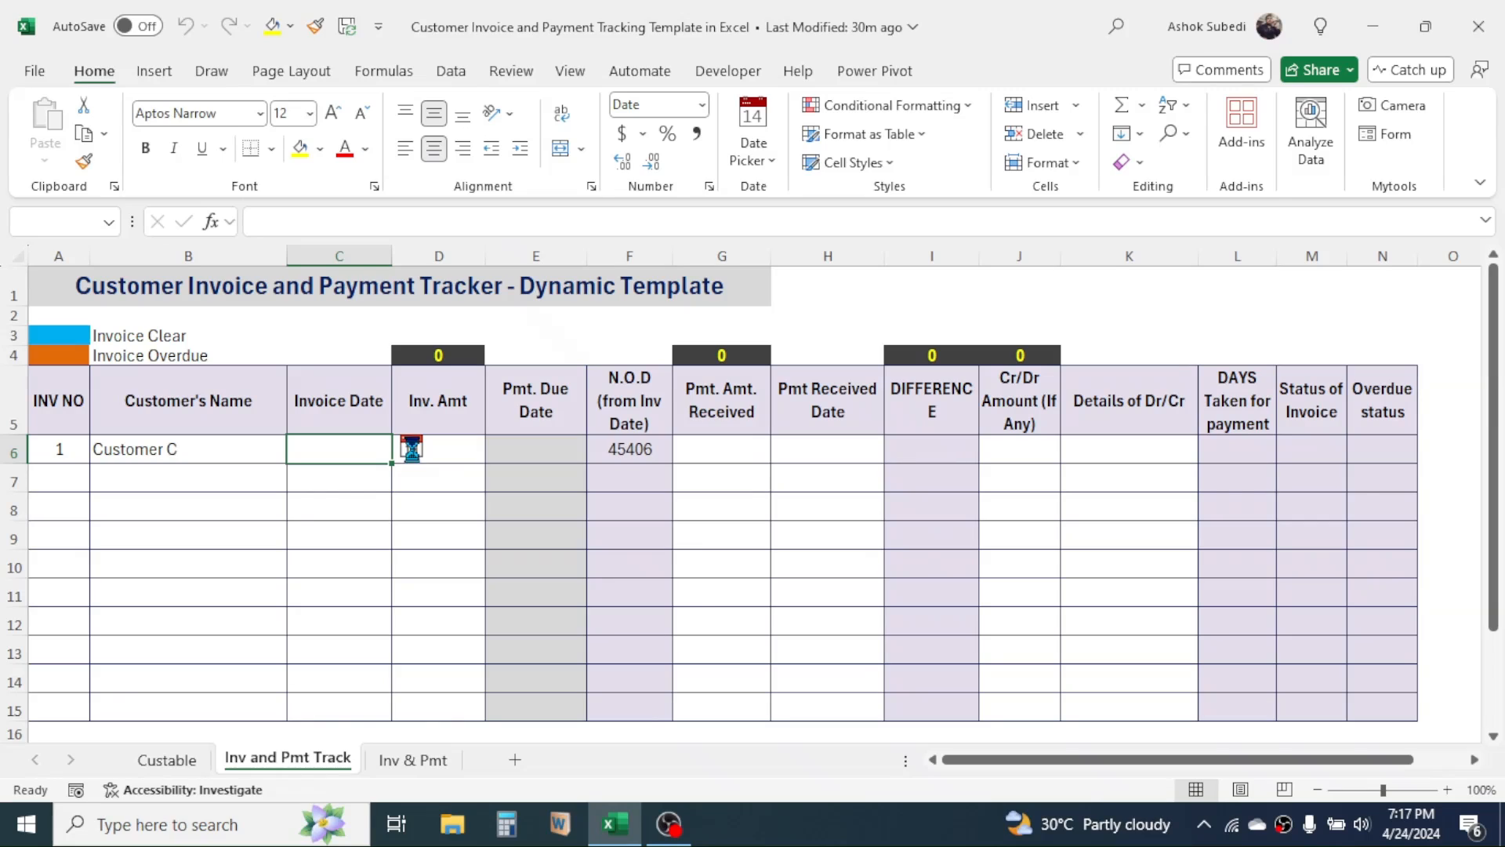
click(663, 449)
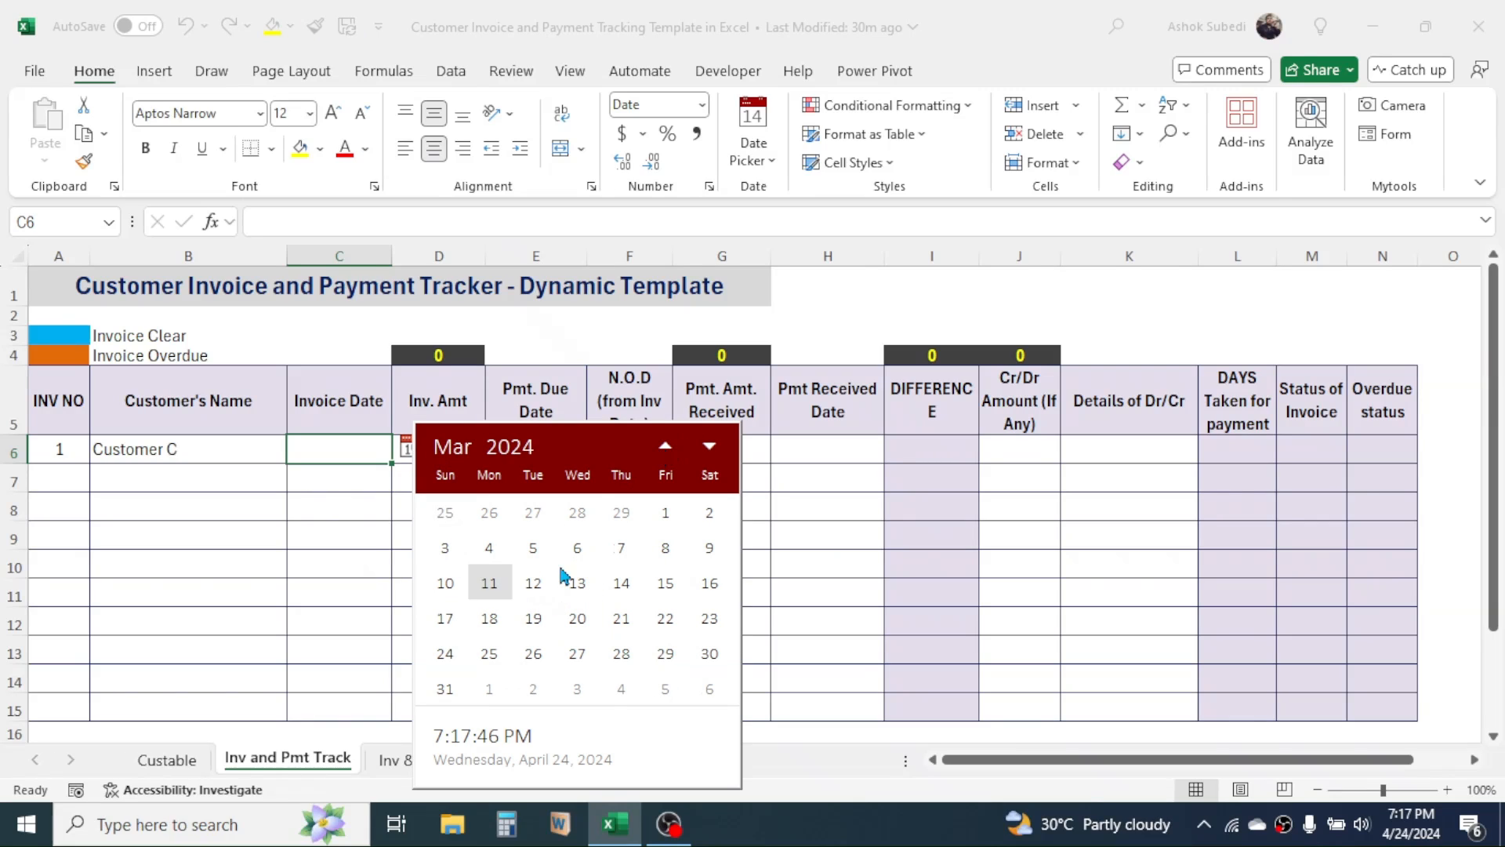
click(622, 547)
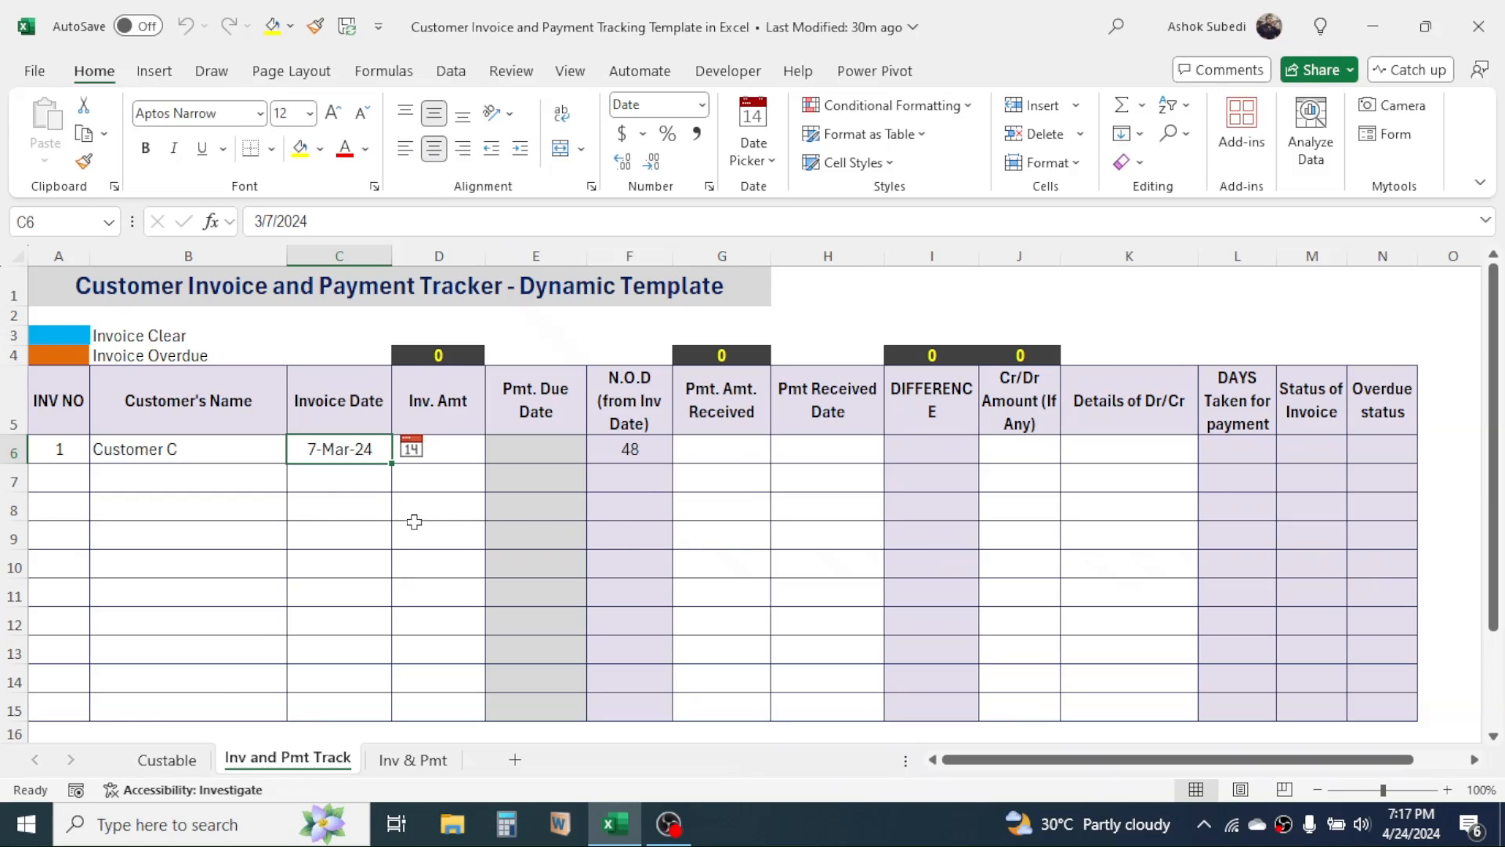
Enter 23456 as the invoice amount for invoice 1
click(450, 443)
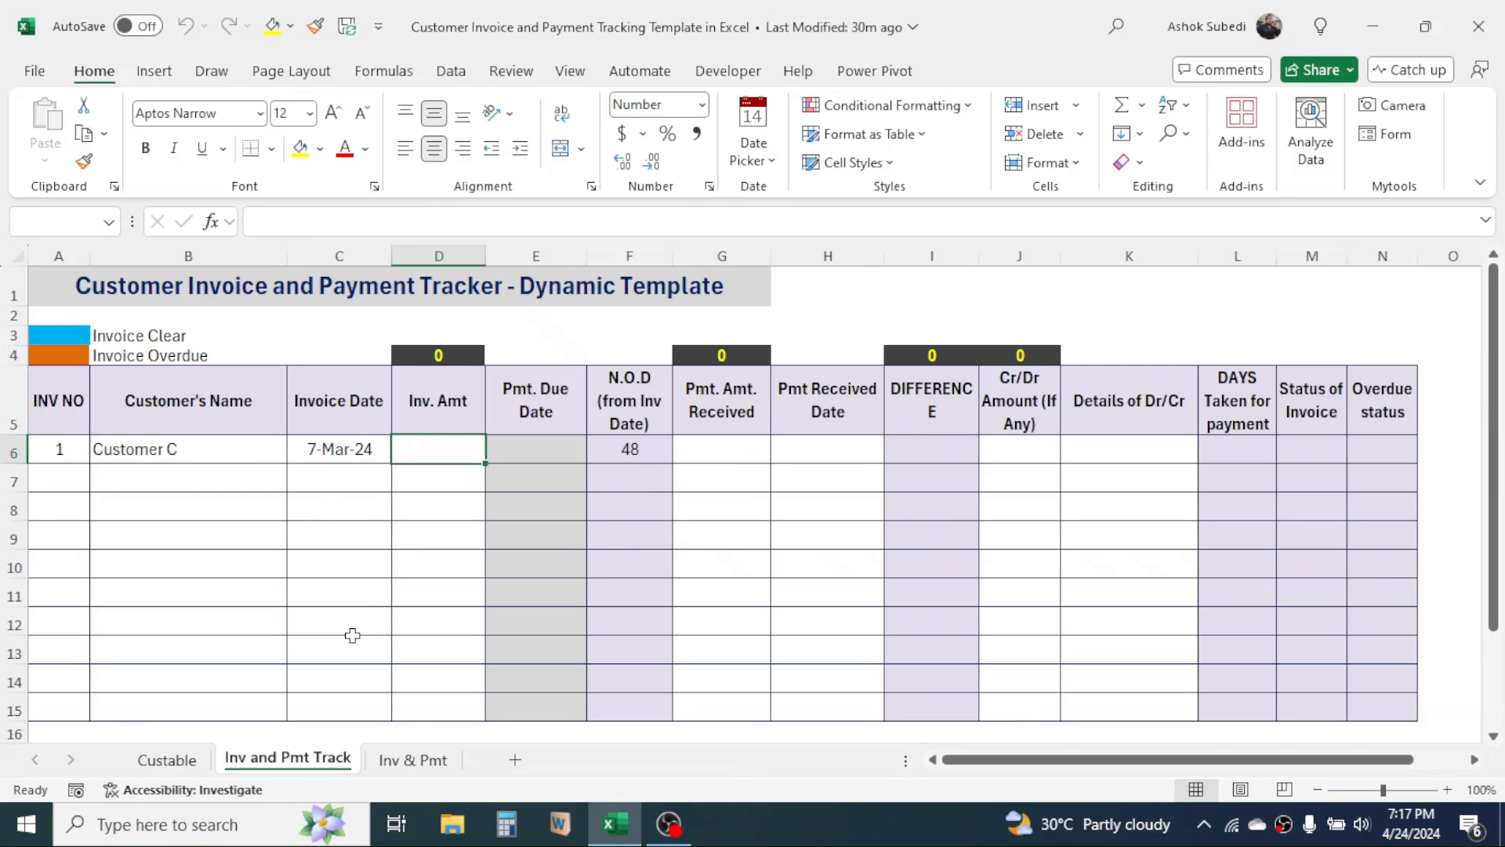
text(23)
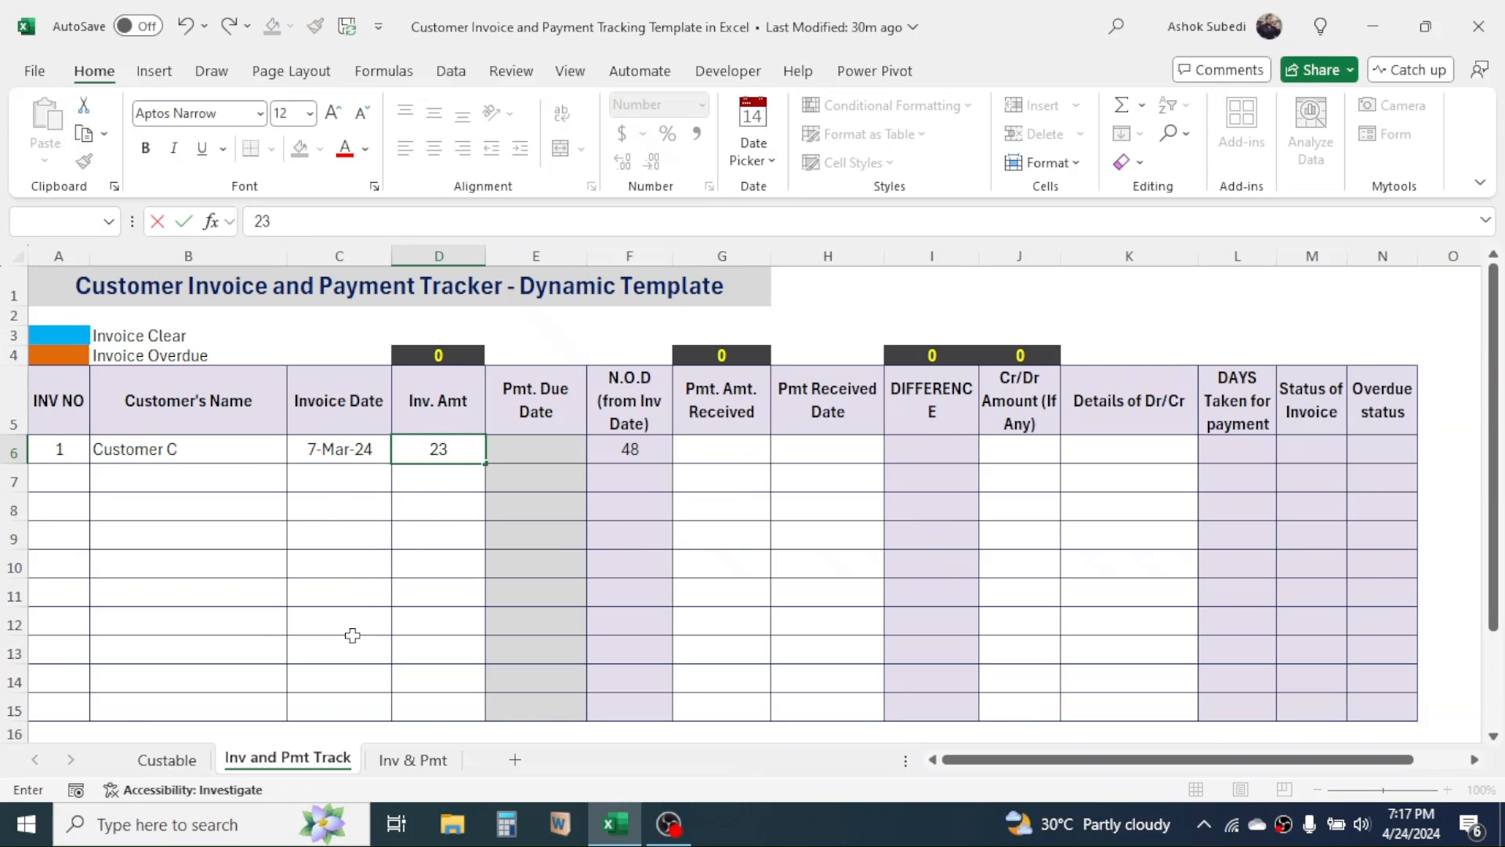
text(456)
key(Return)
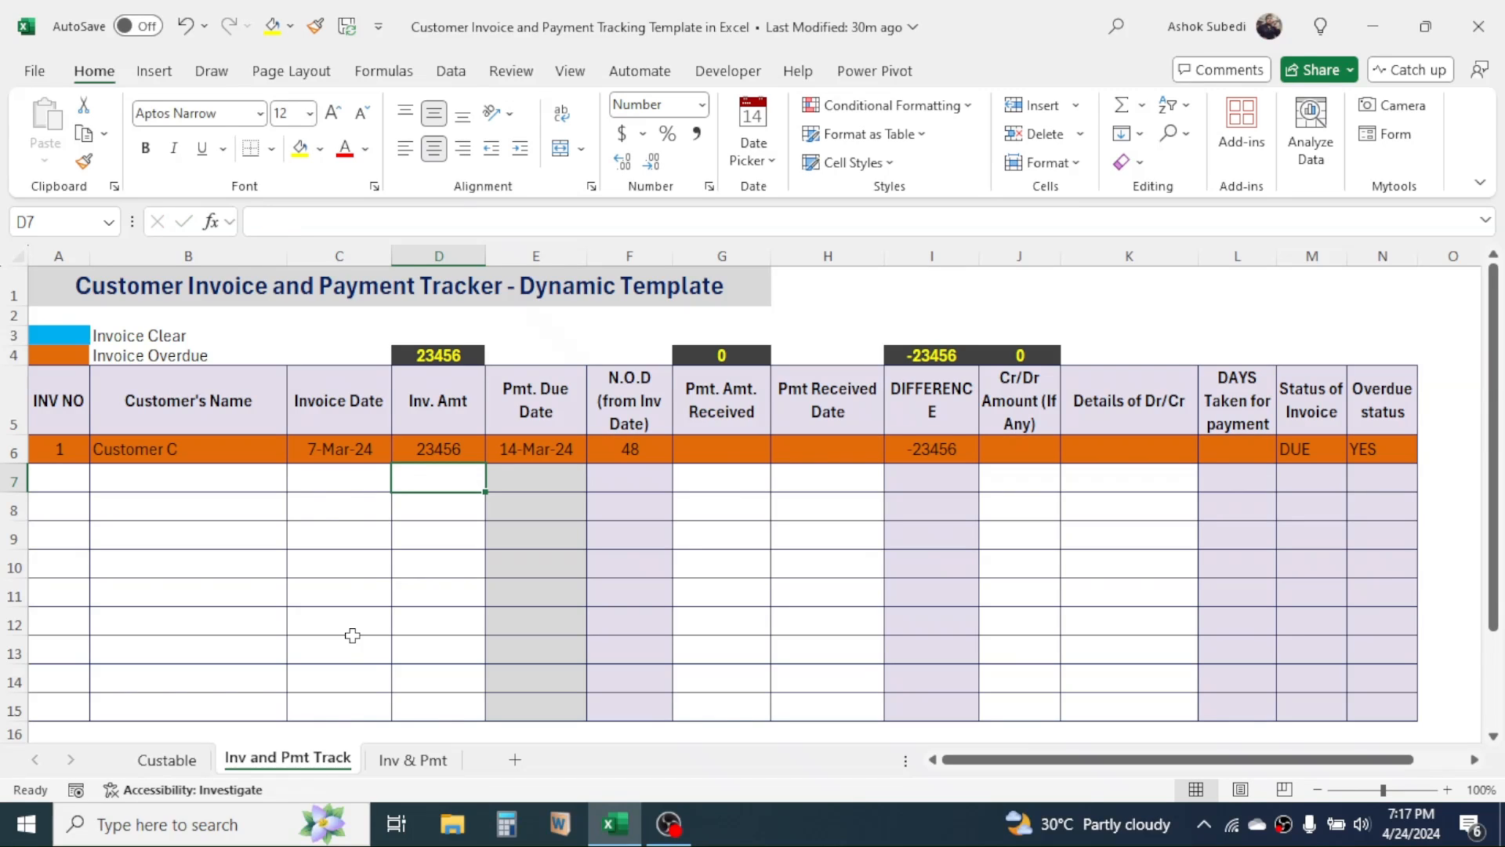
click(448, 451)
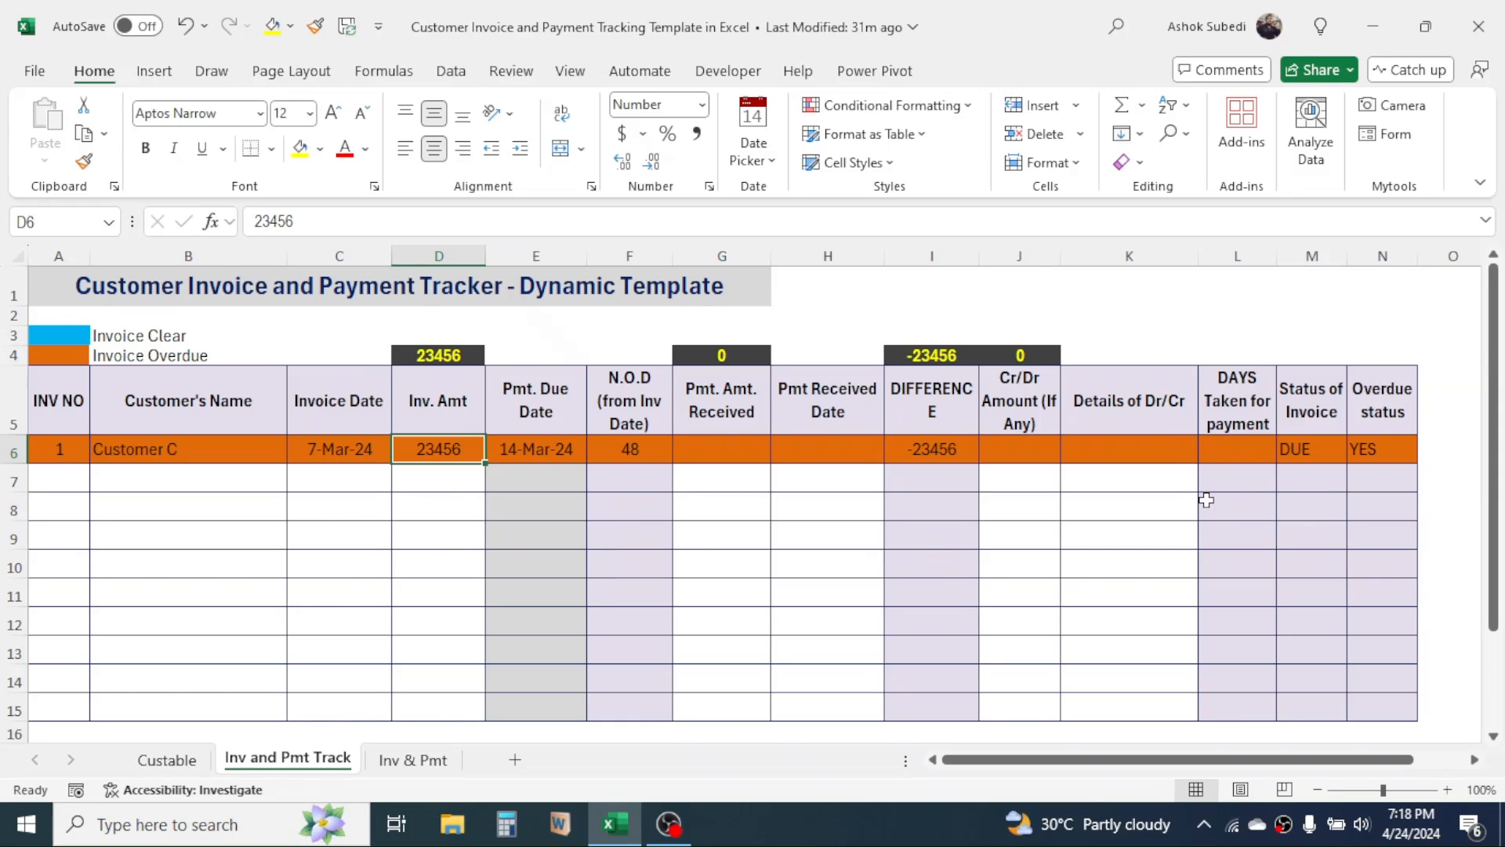
Enter invoice number 2 in row 7 and choose Customer A as the customer's name
click(59, 477)
text(2)
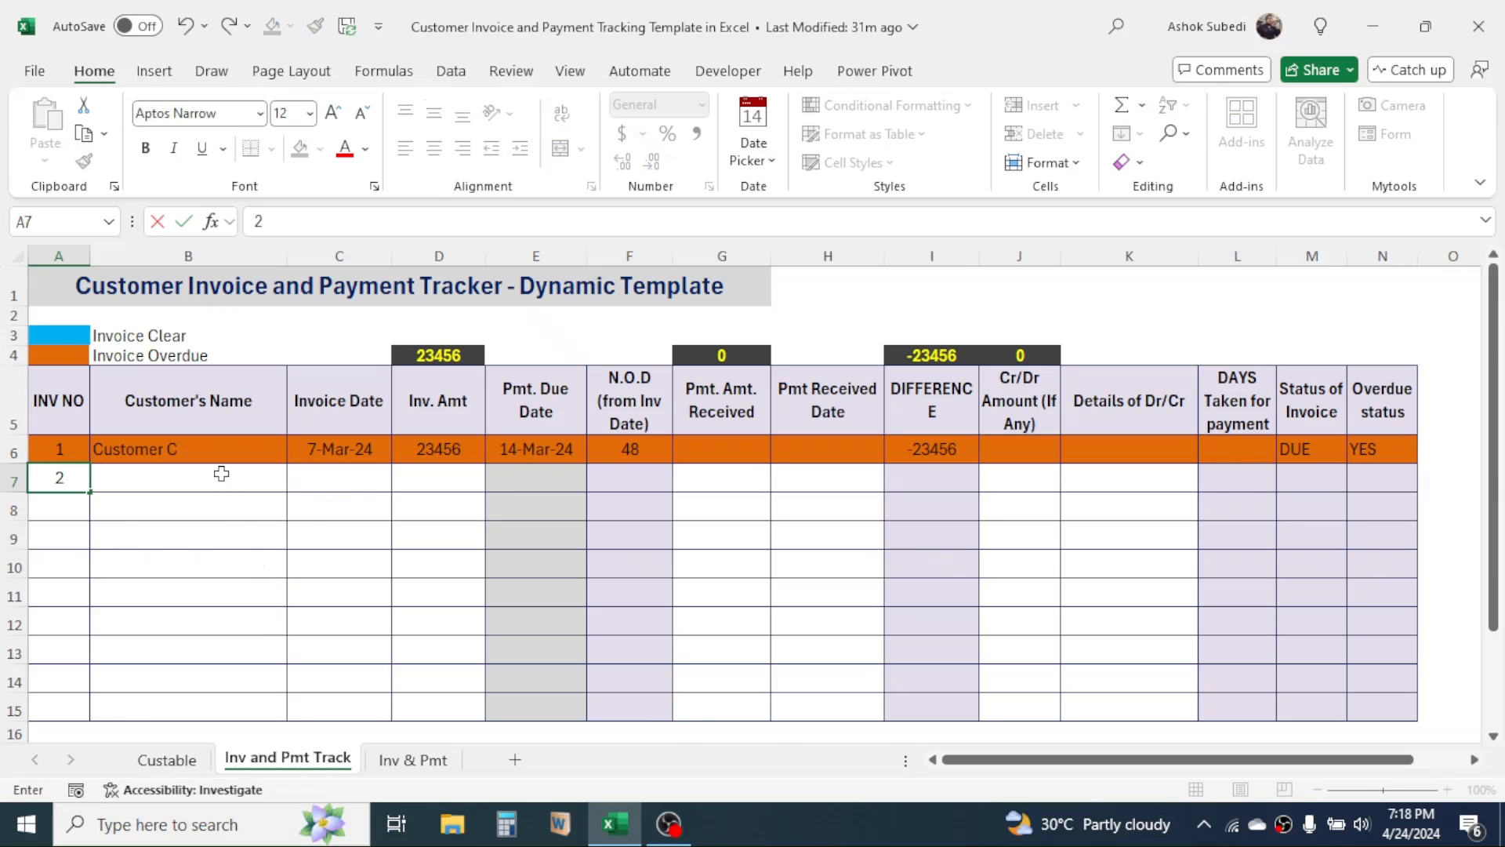
click(222, 473)
click(297, 482)
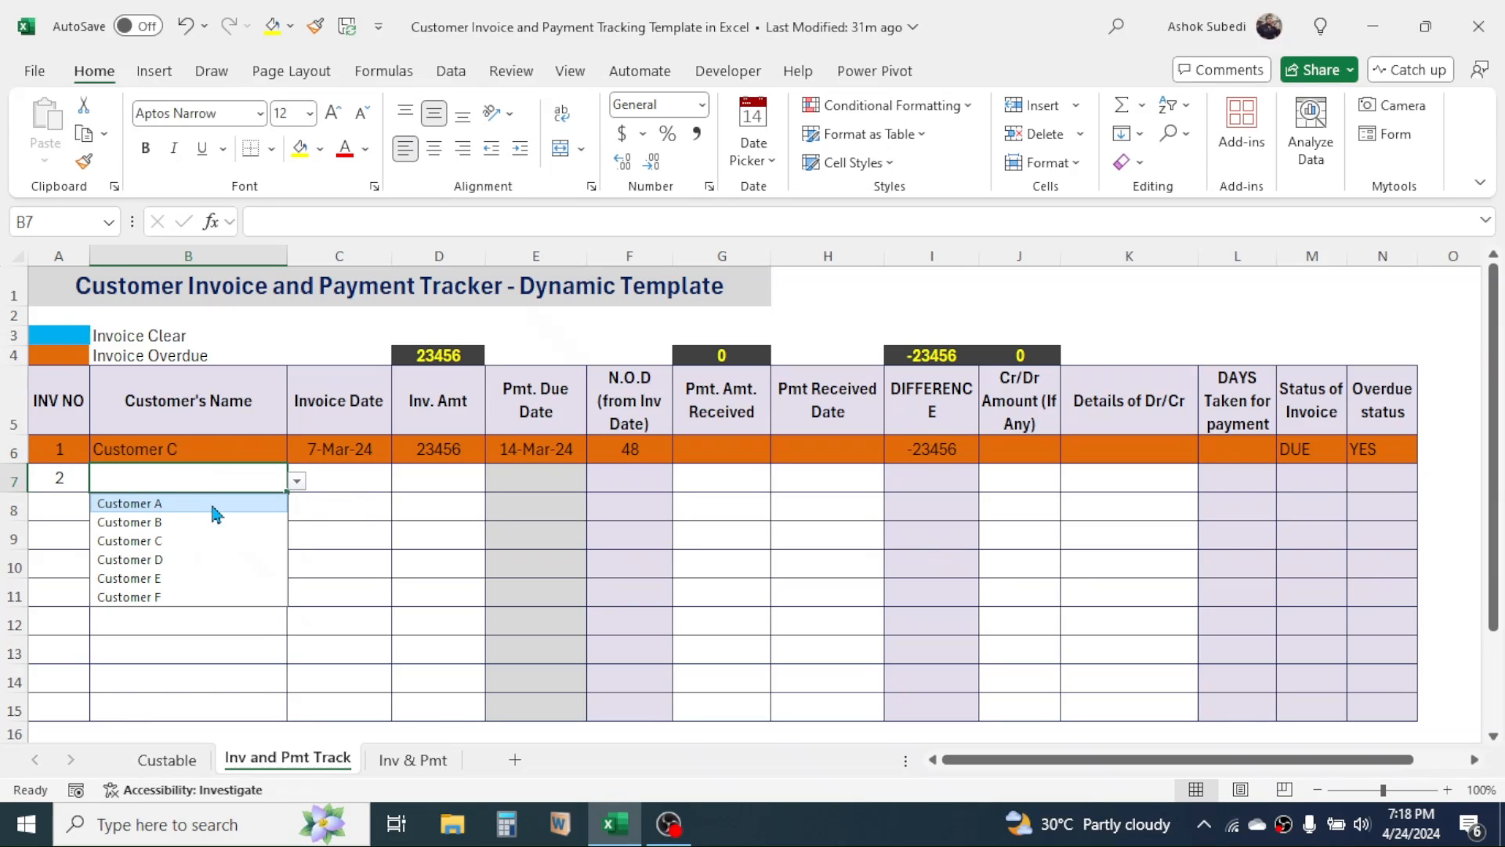
click(160, 505)
Set the invoice date of invoice 2 to 1-Apr-24 using the date picker
click(350, 481)
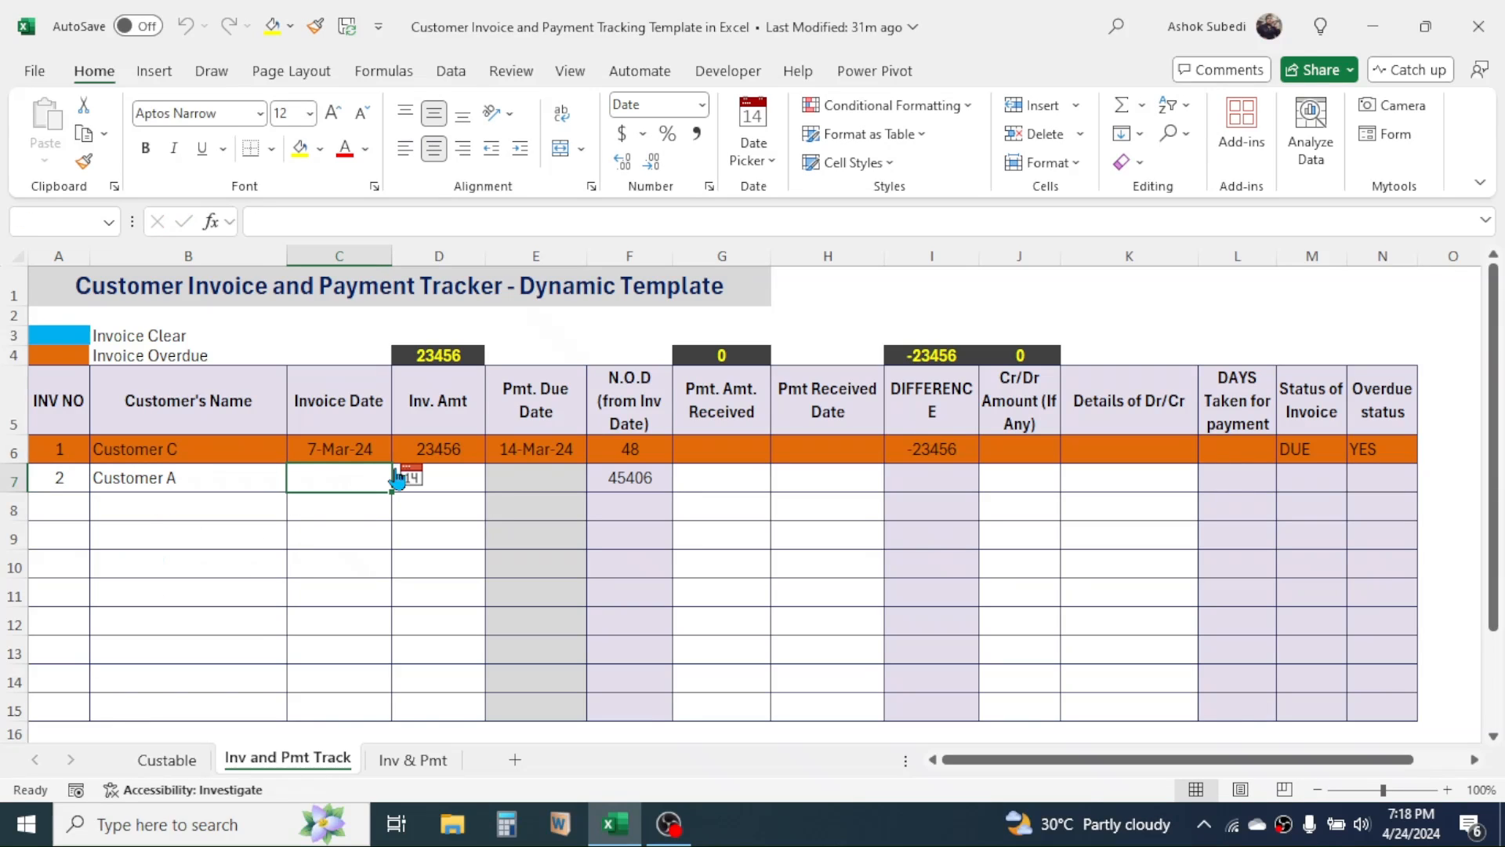
click(404, 476)
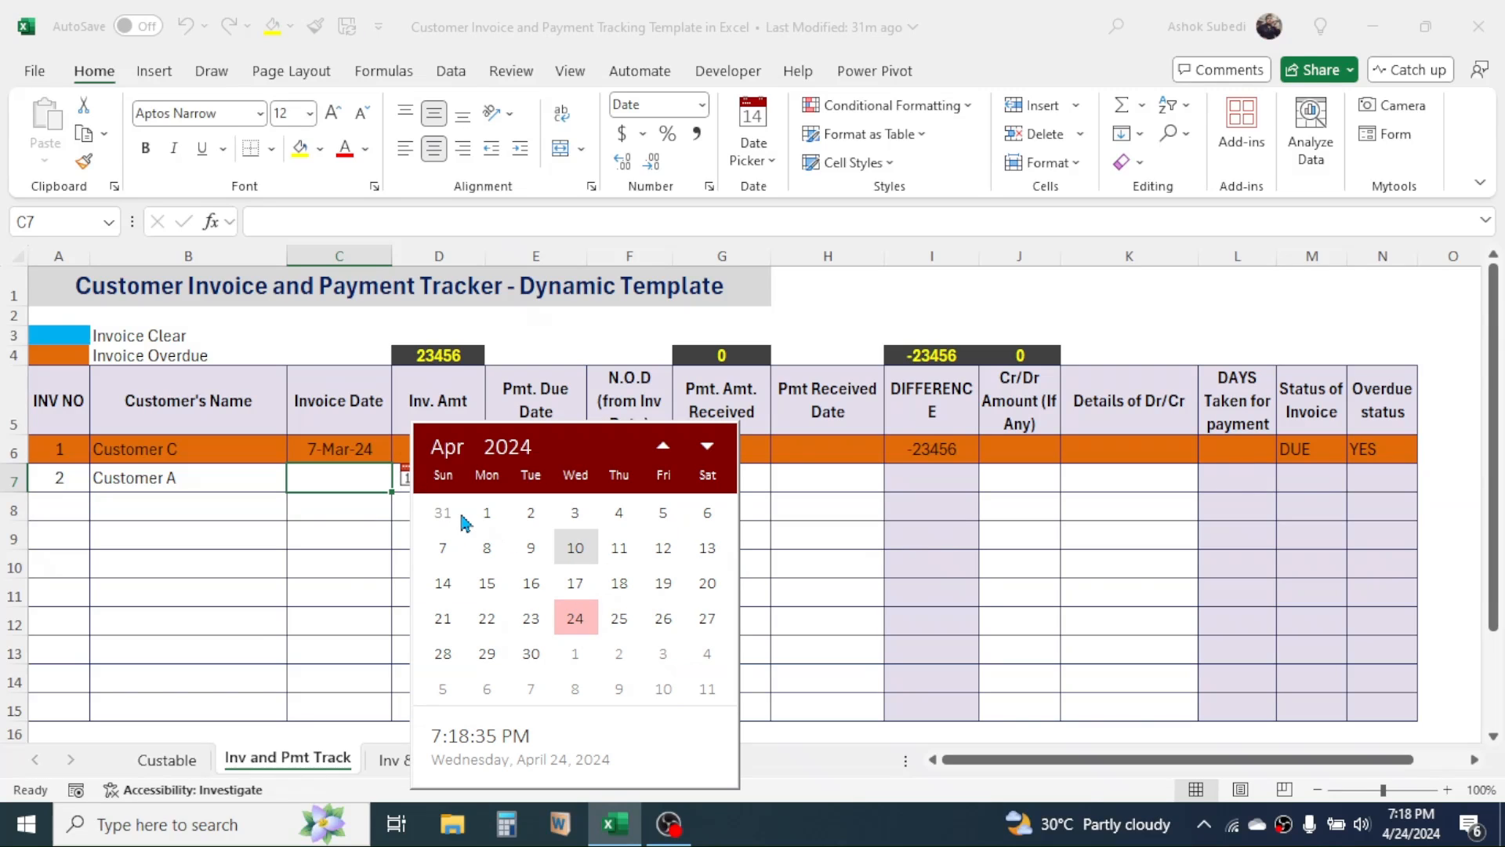
click(487, 513)
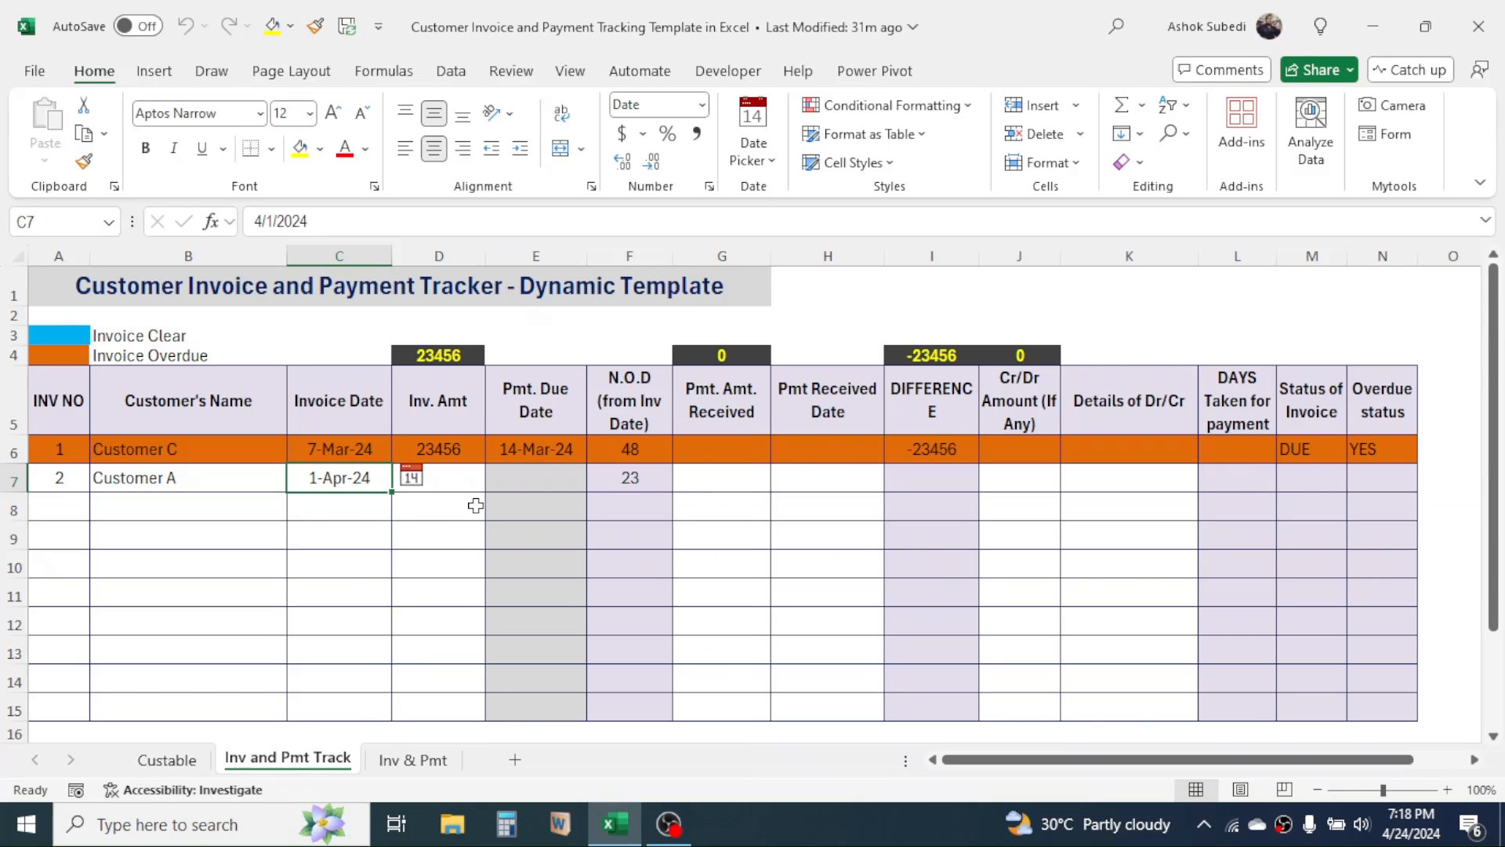
Enter 76540 as the invoice amount for invoice 2
click(446, 480)
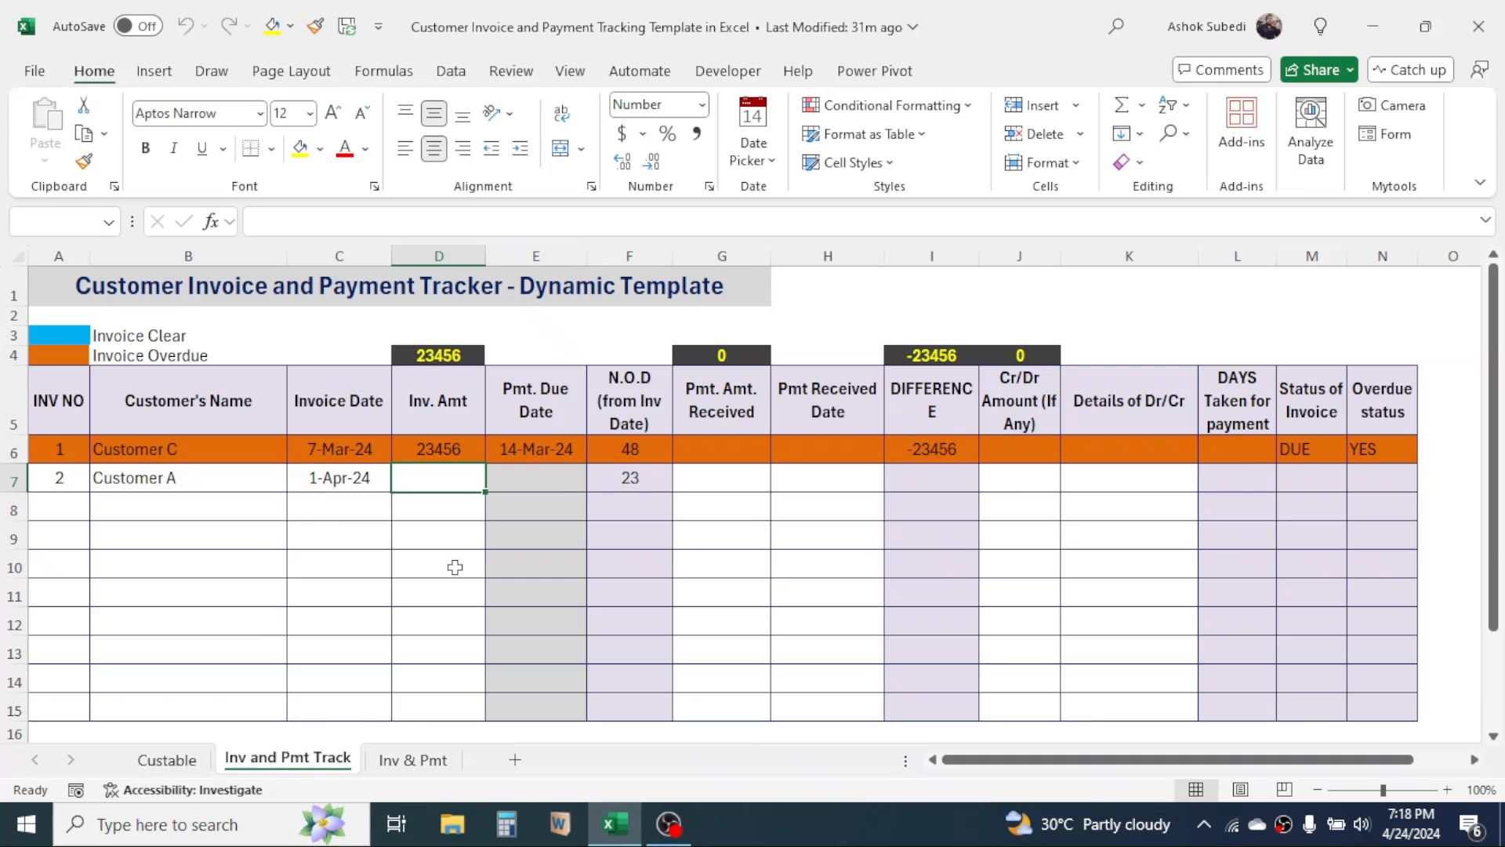
text(76)
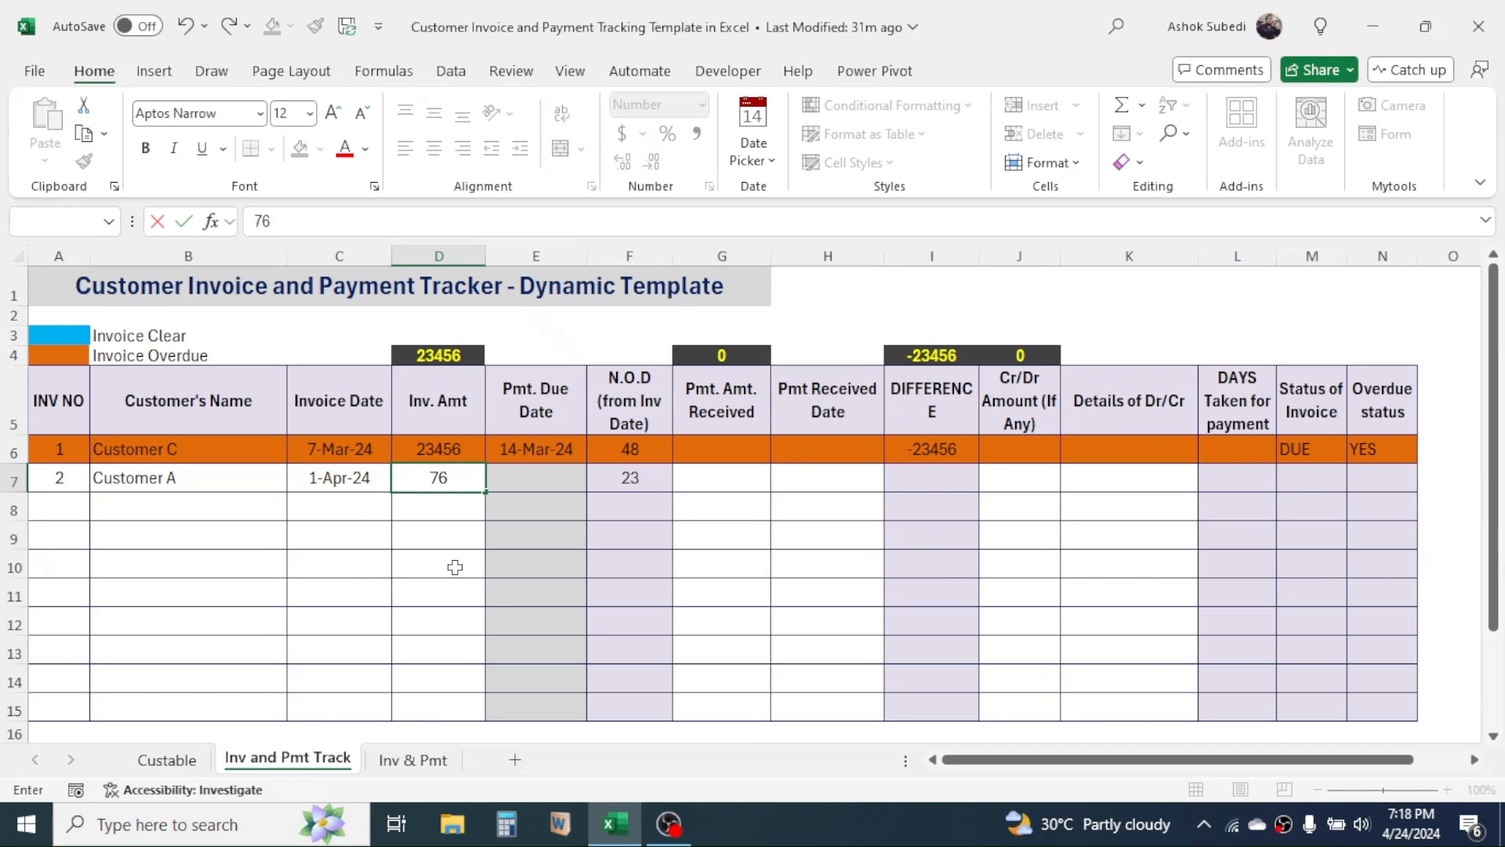
text(540)
click(455, 567)
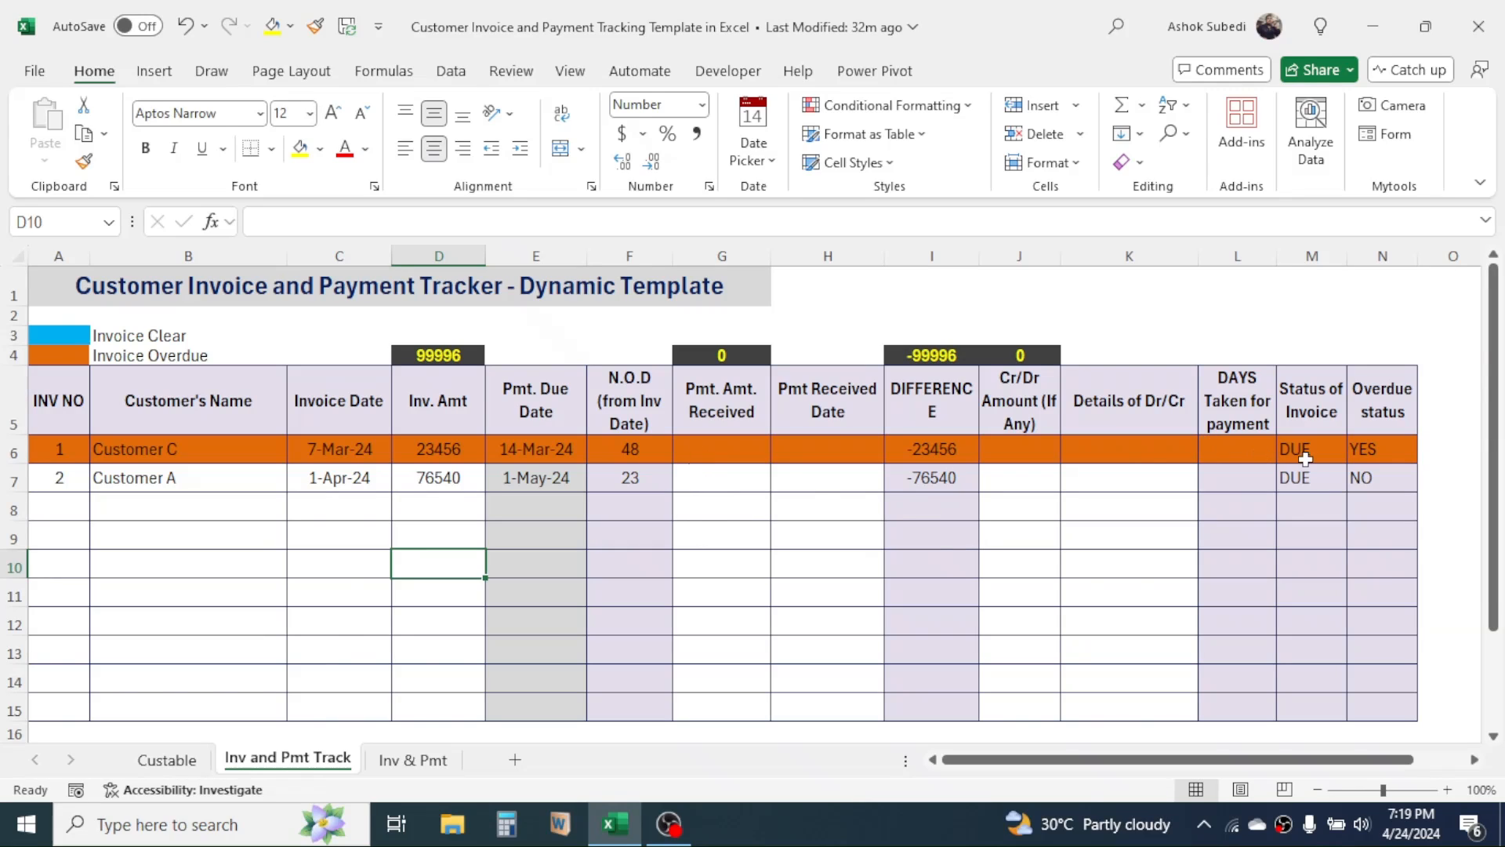
Check the invoice status cells of both invoices and enter 23456 as the payment amount received for invoice 1
drag(1314, 450, 1320, 476)
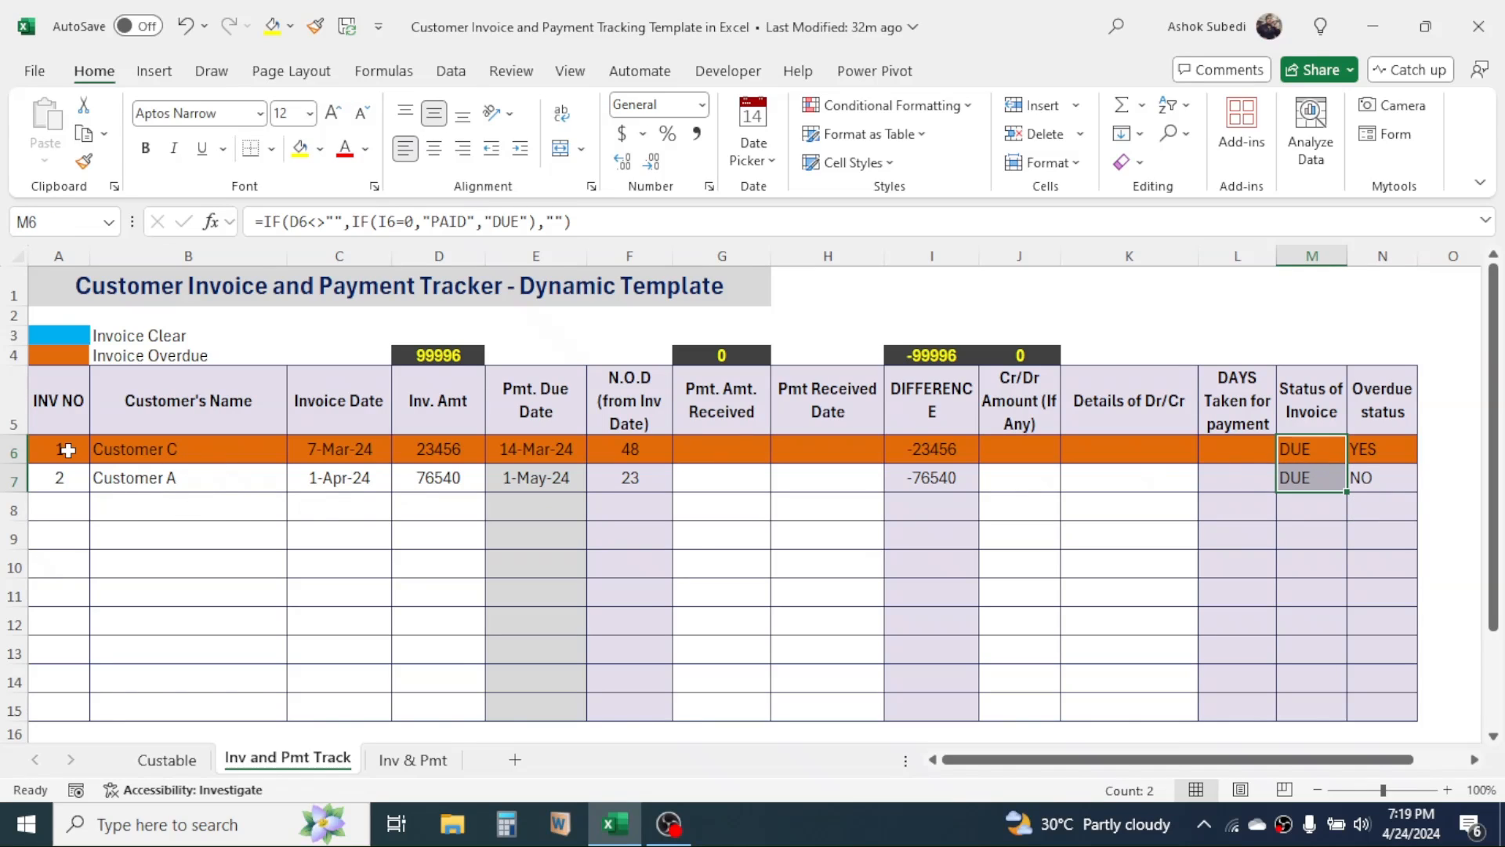
click(722, 452)
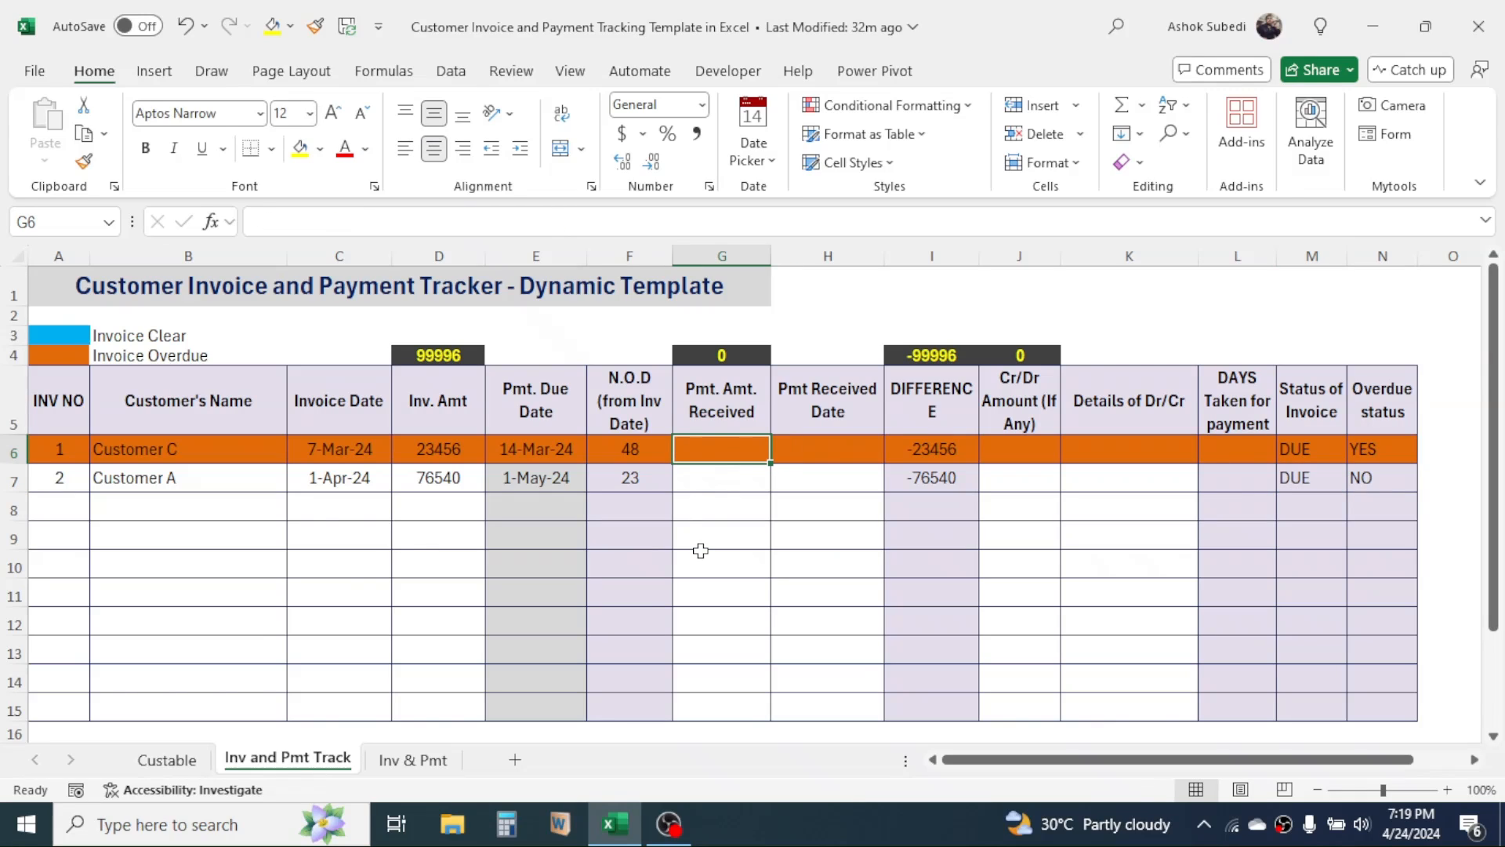
text(23)
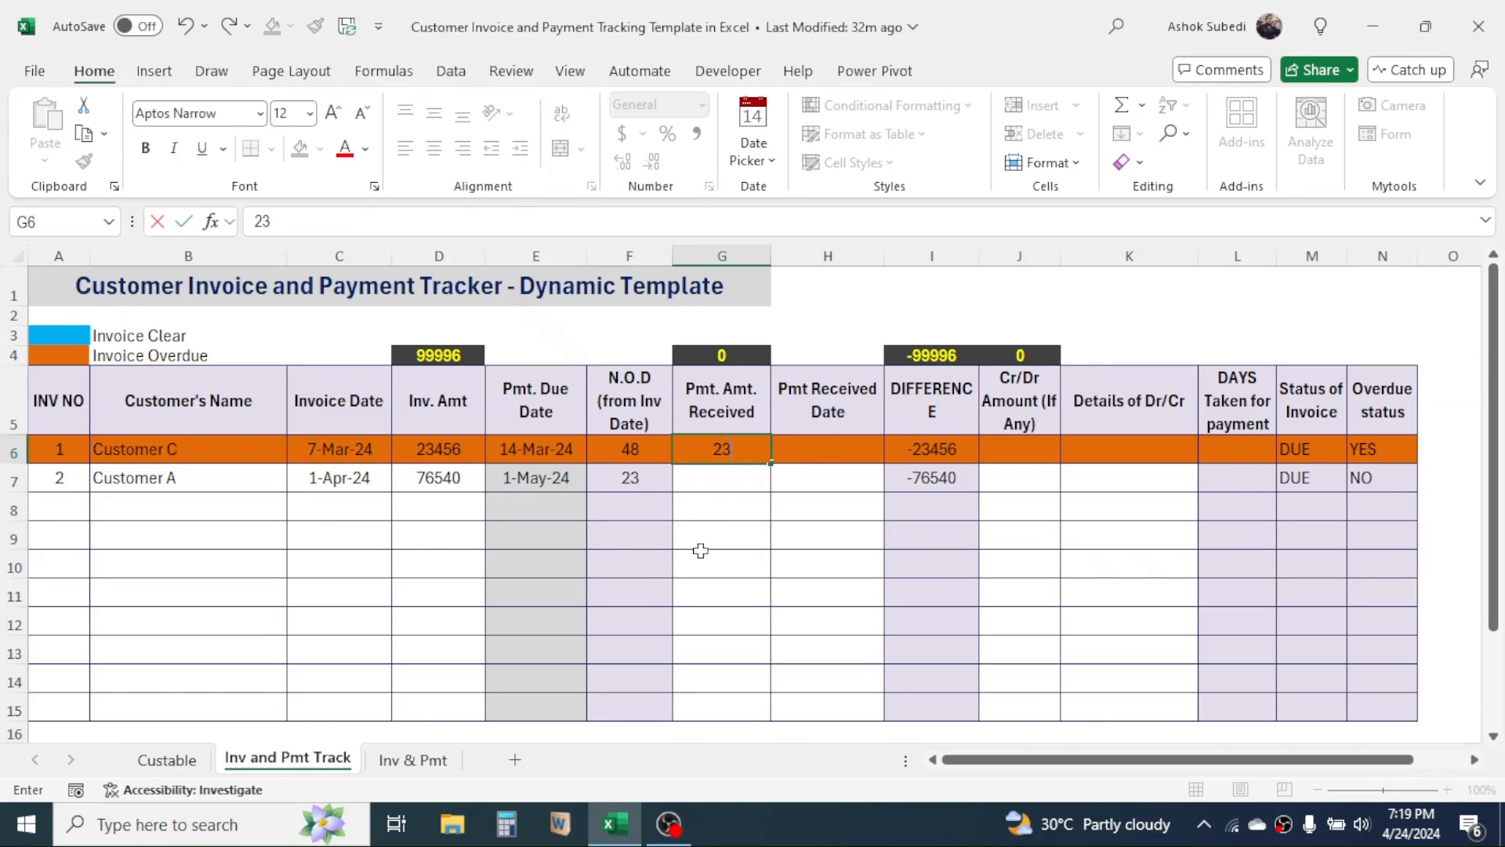
text(456)
key(Return)
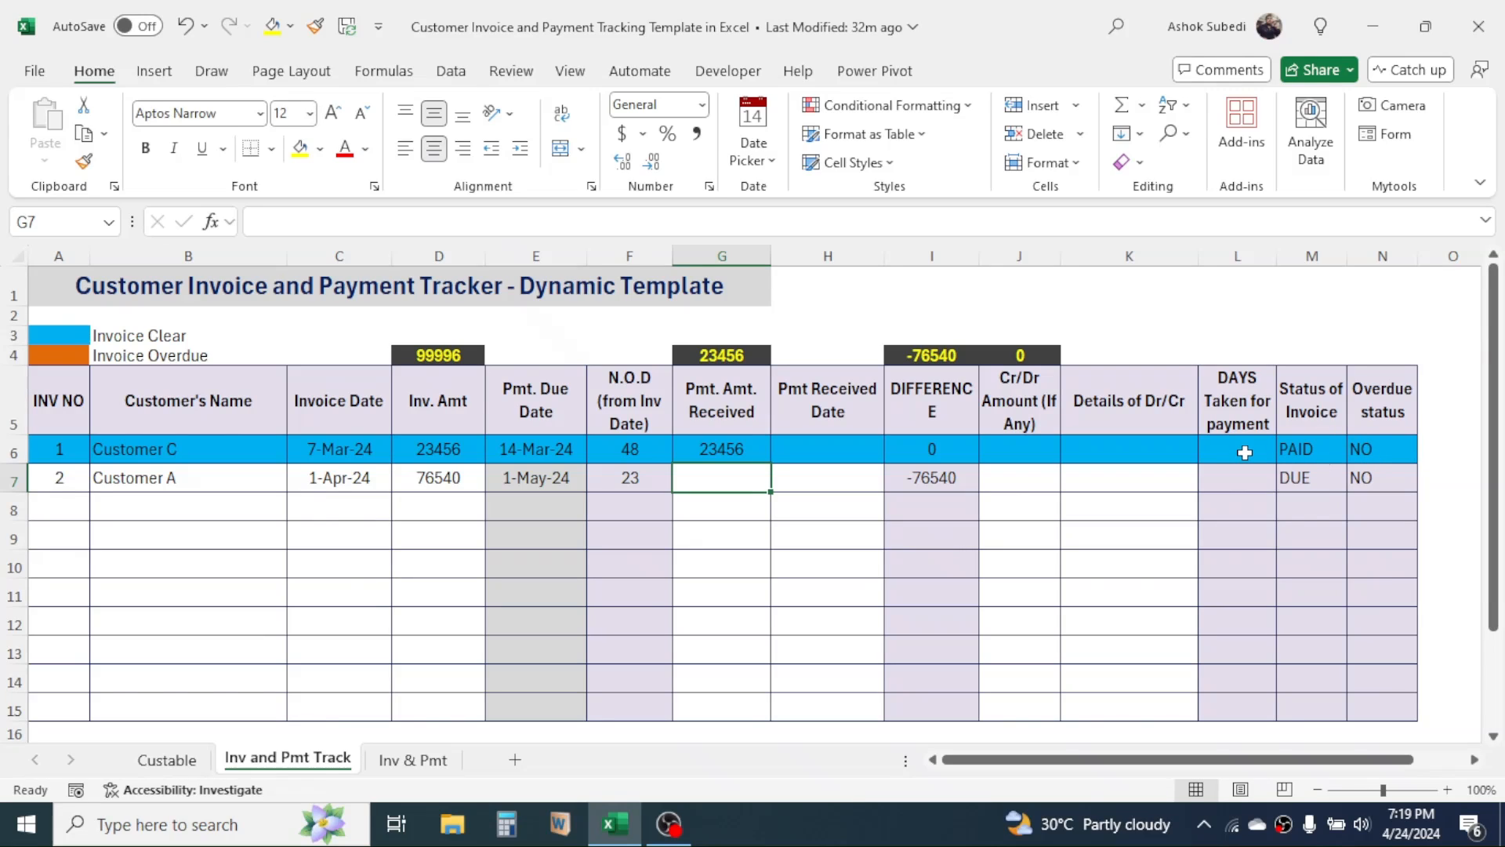
Set the payment received date of invoice 1 to 23-Apr-24 using the date picker
click(829, 447)
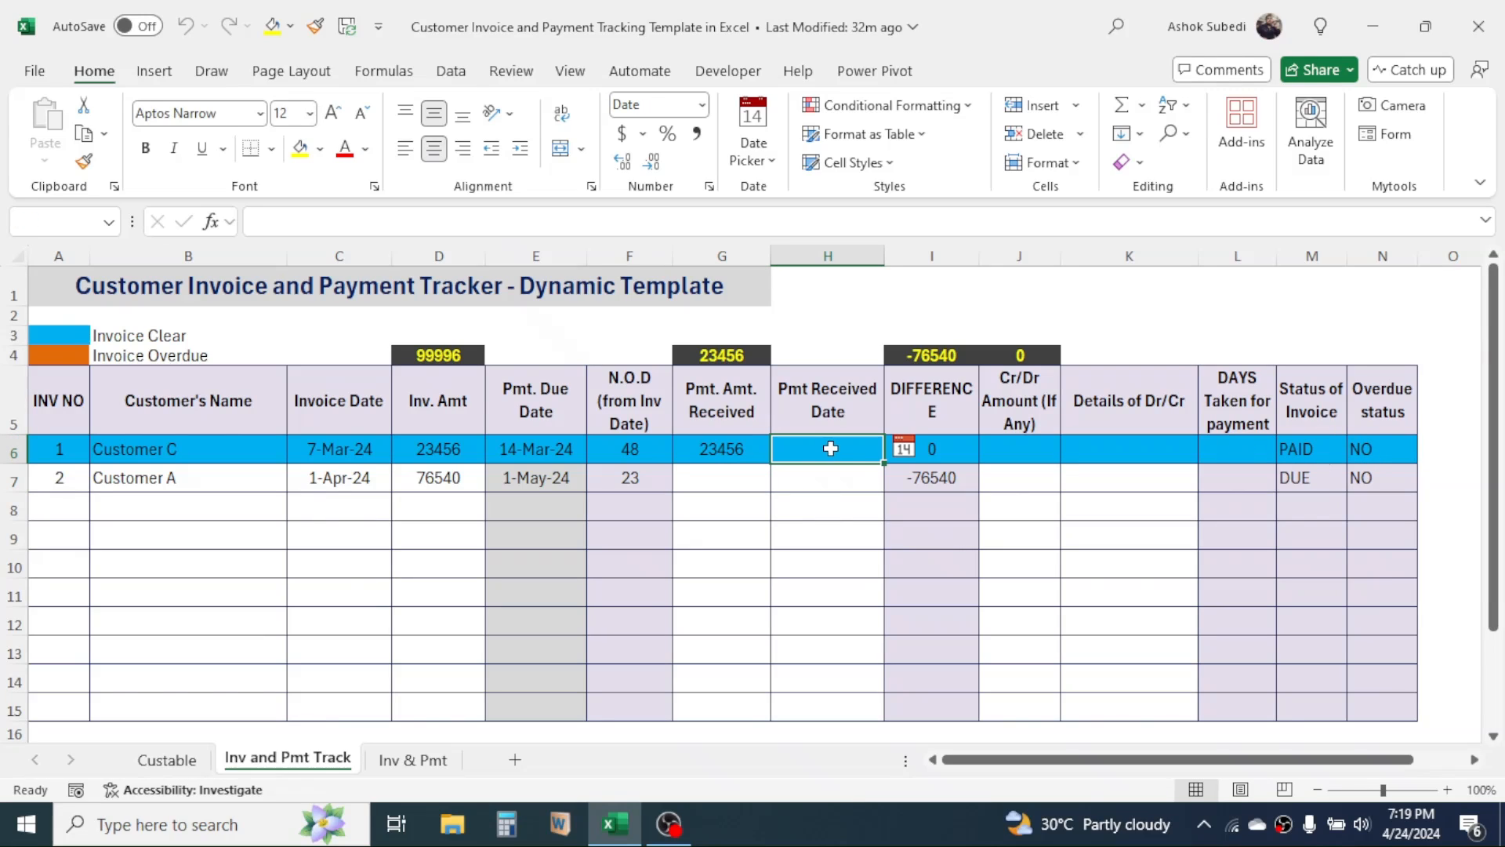
click(904, 450)
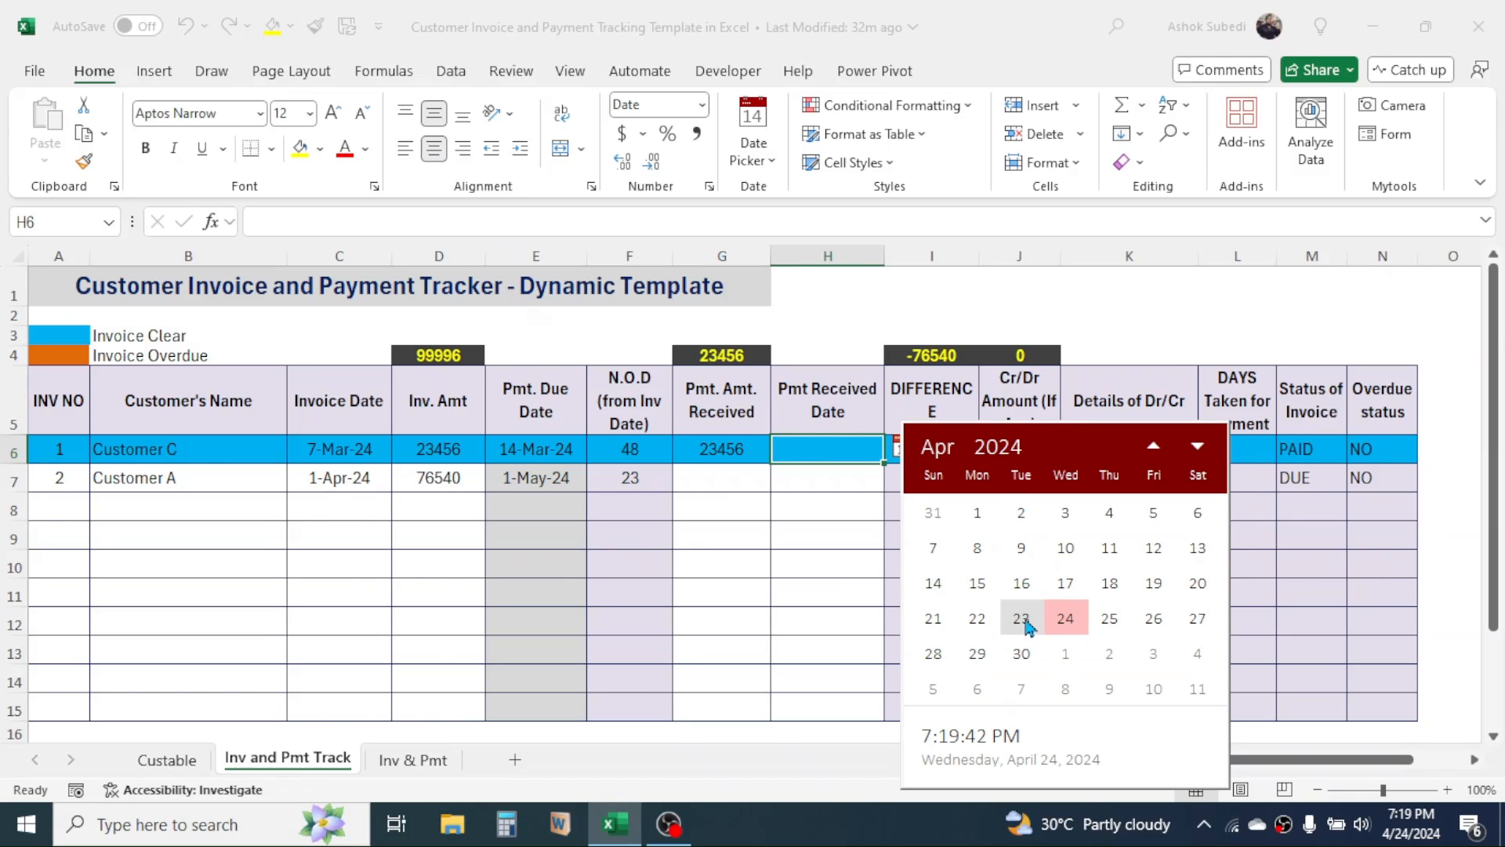
click(1022, 620)
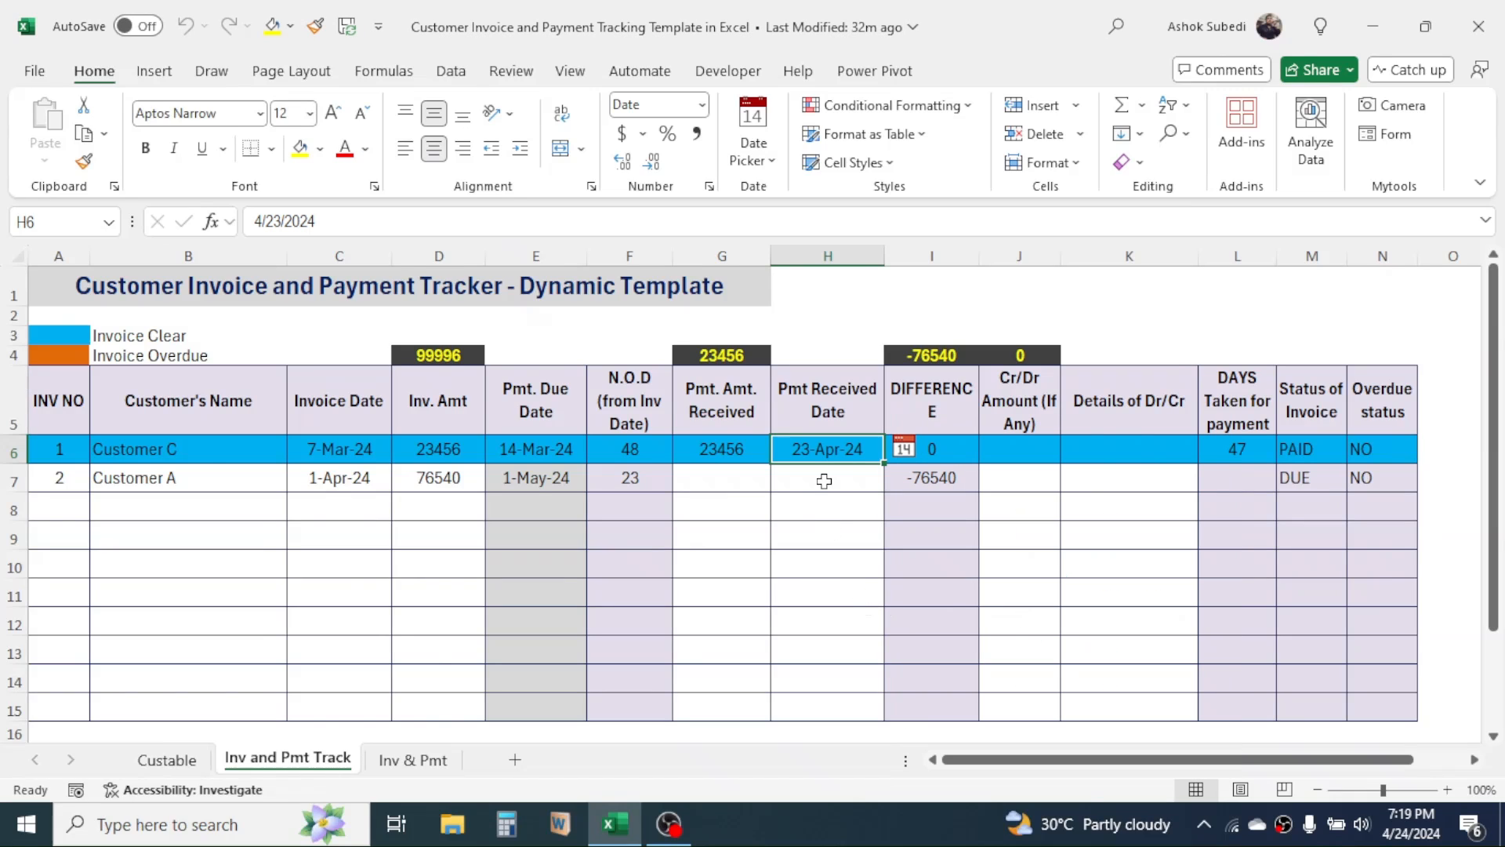
click(1019, 452)
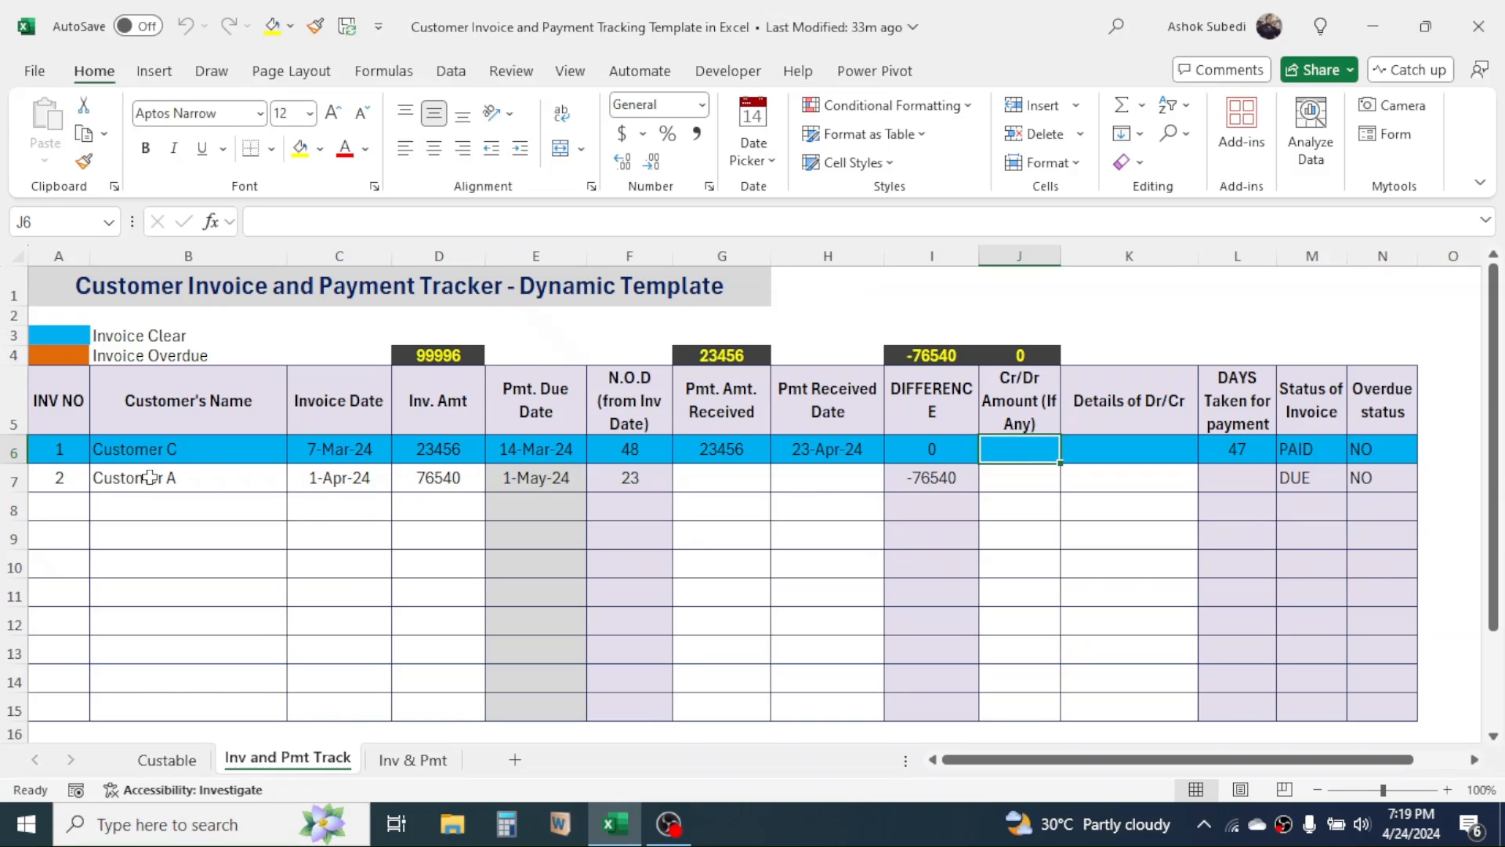
Enter 76500 as the payment amount received for invoice 2
click(721, 475)
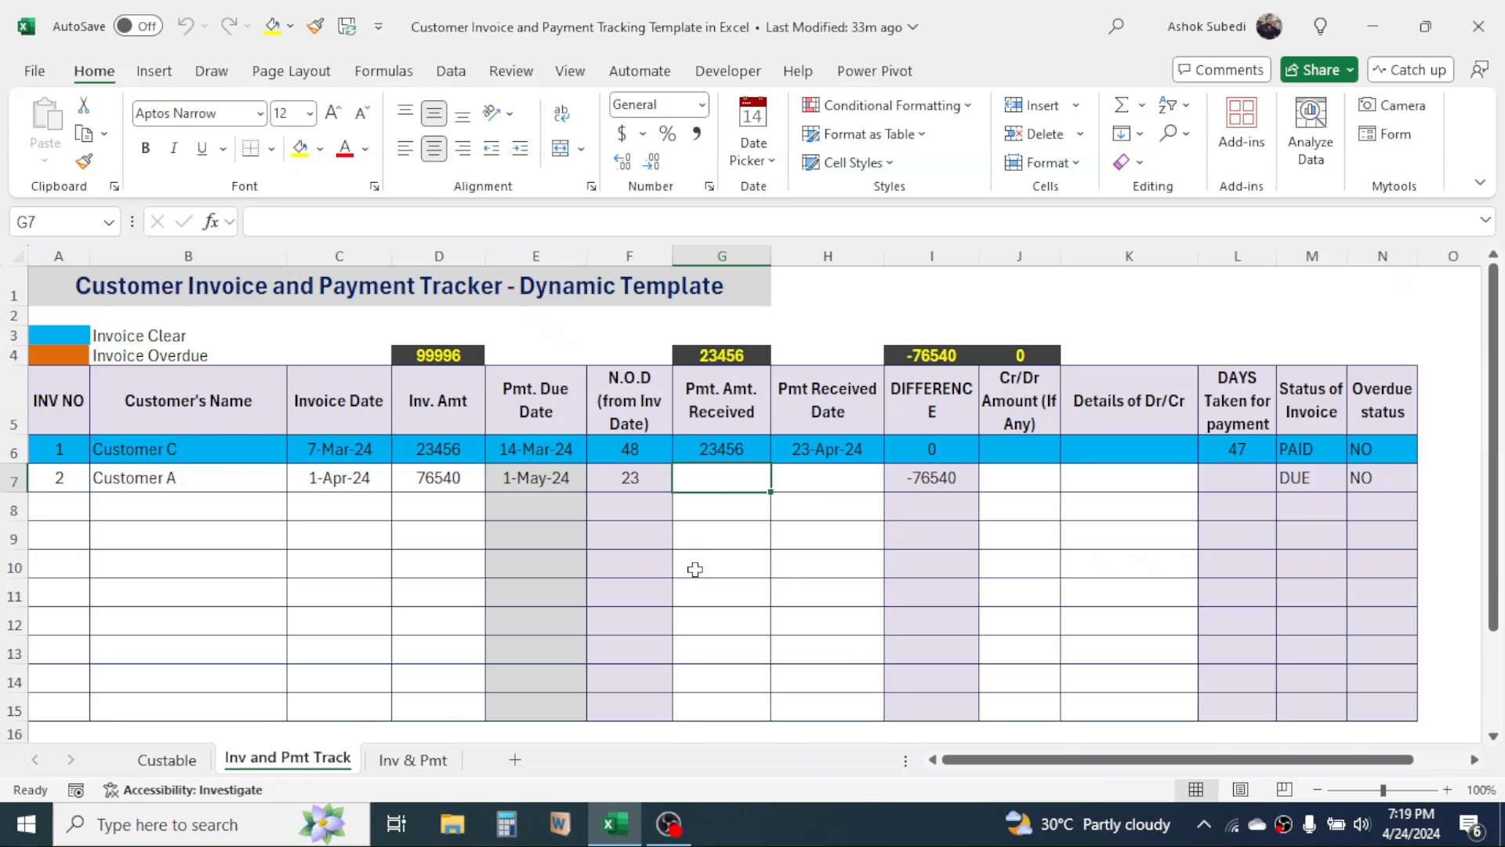
text(7)
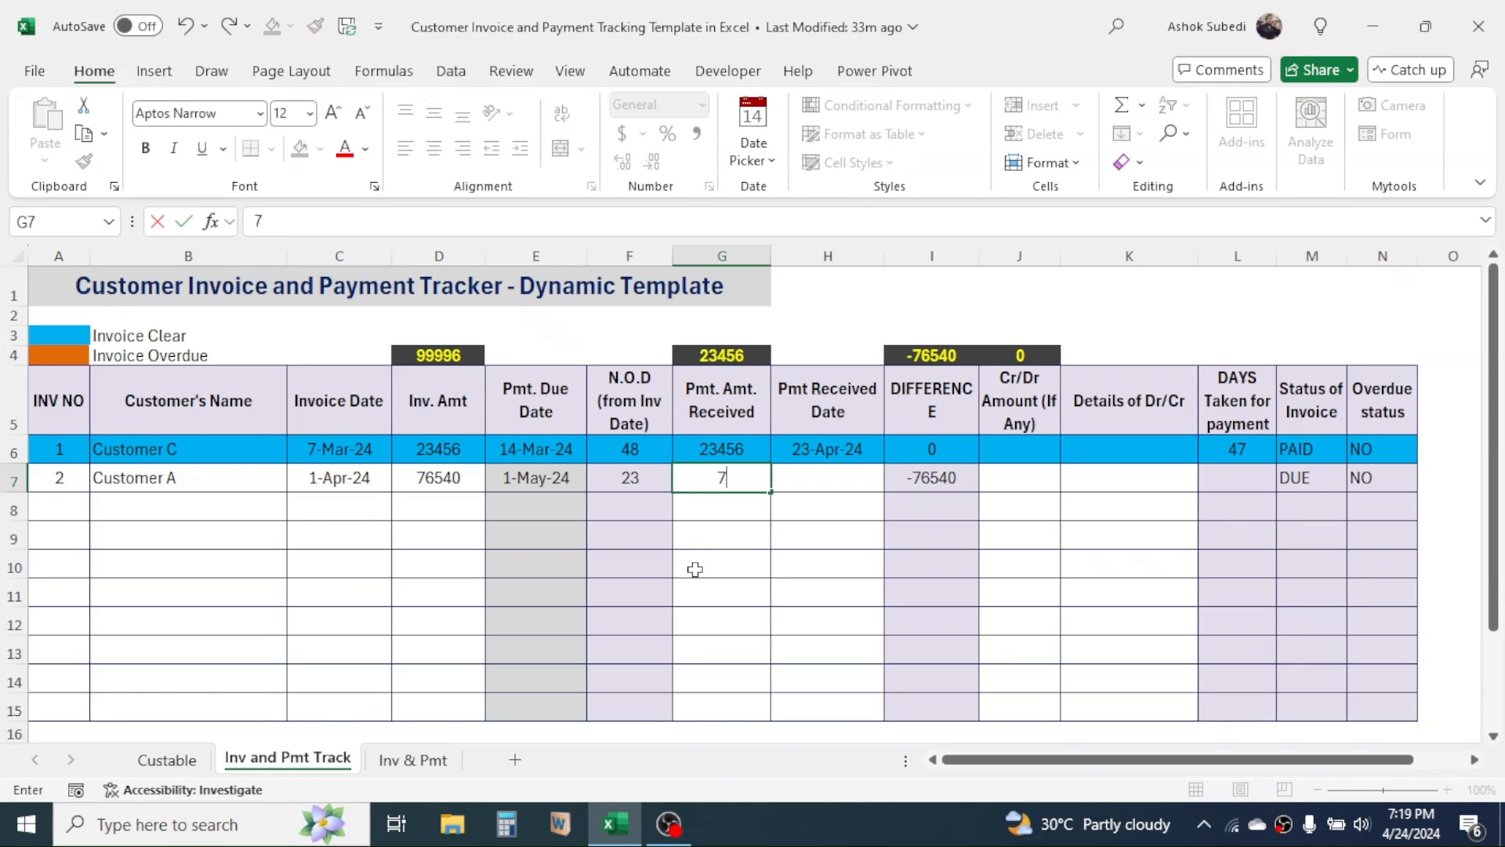
text(6500)
key(Return)
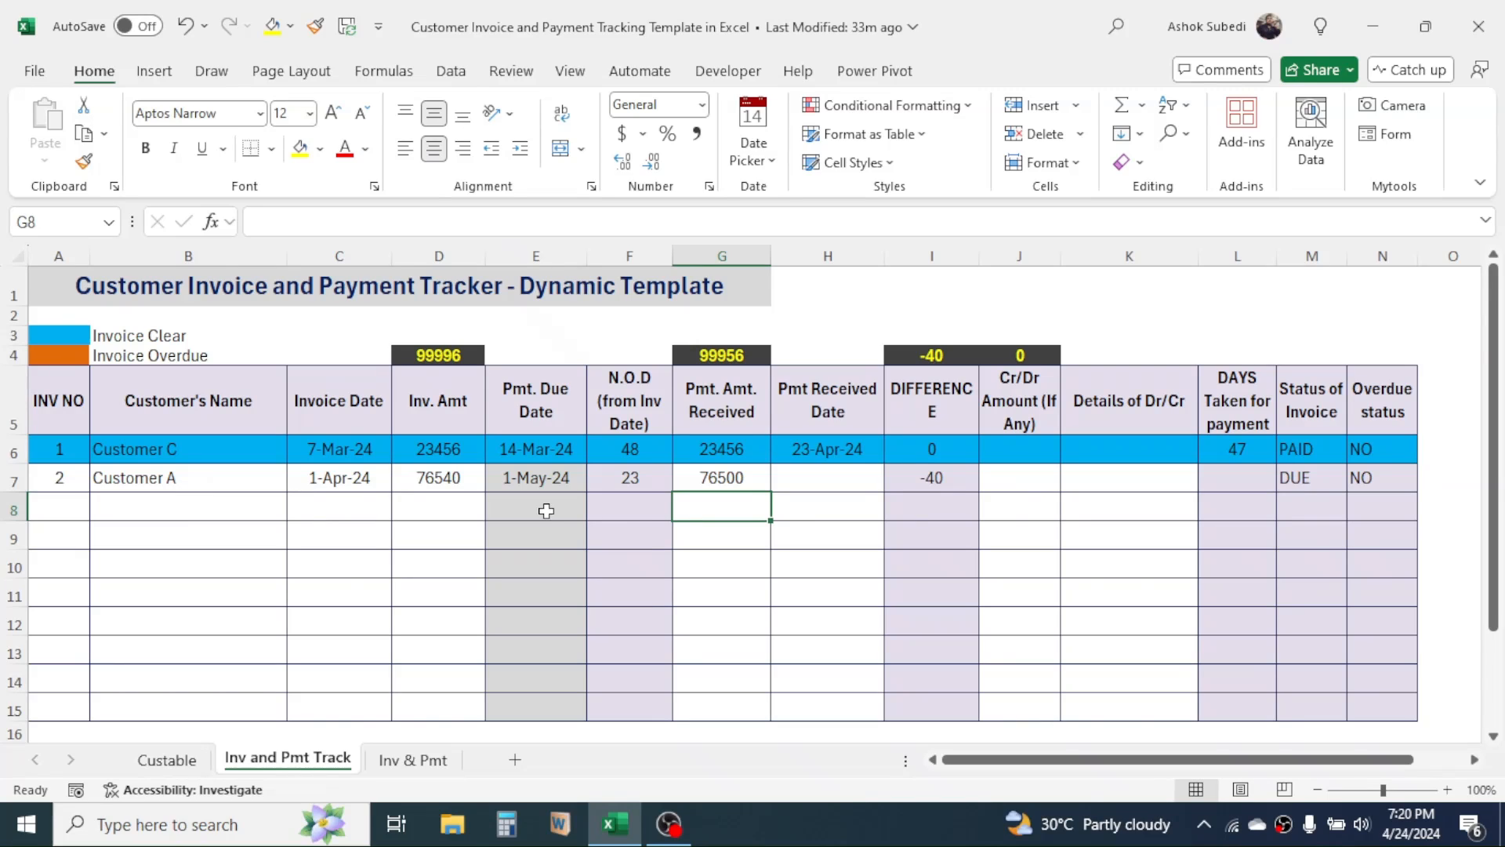
Enter 40 as the Cr/Dr amount for invoice 2
click(1033, 477)
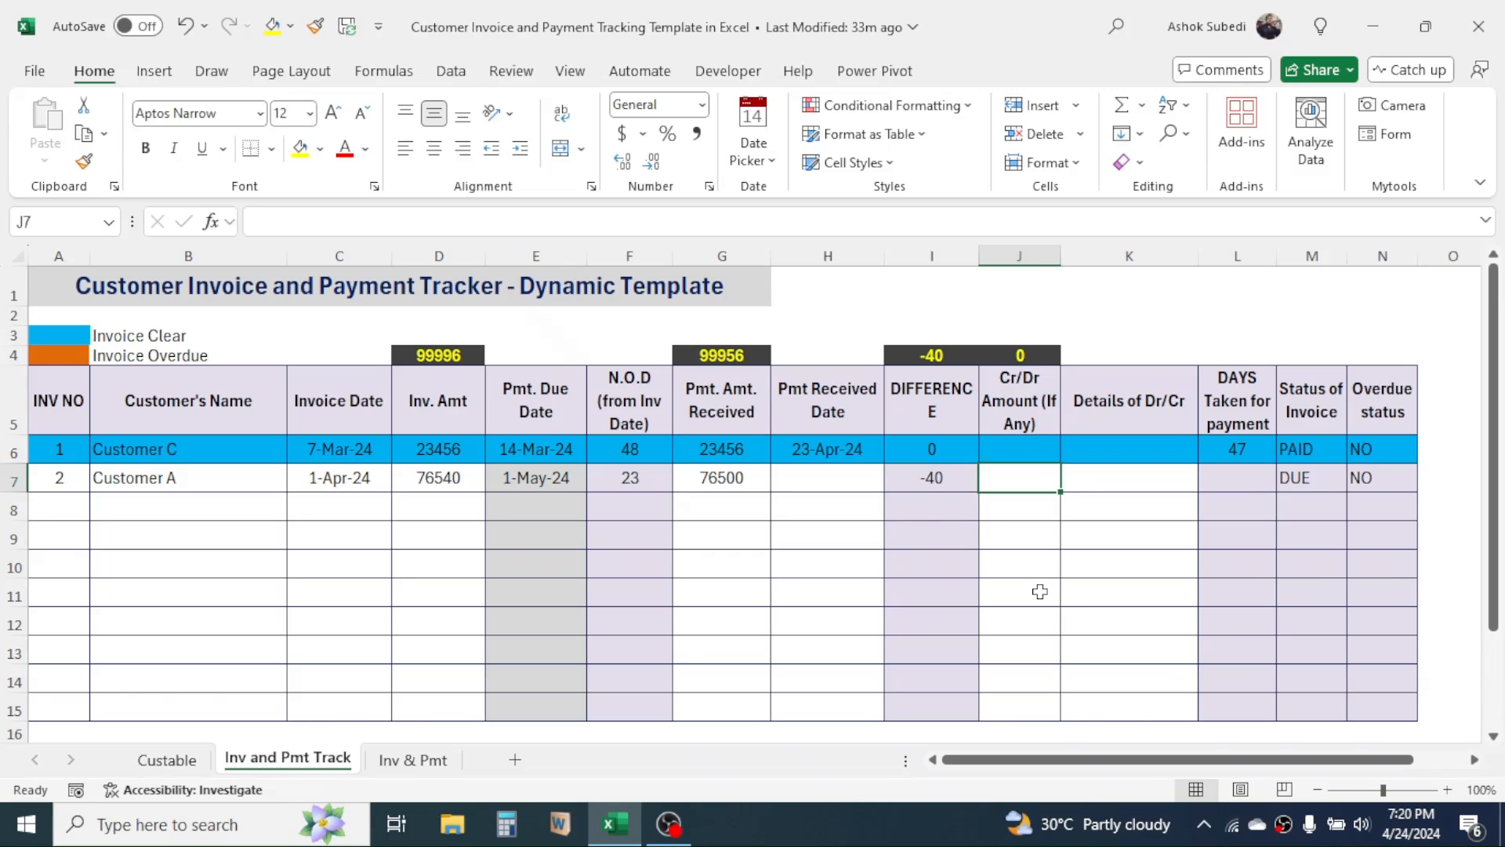
text(40)
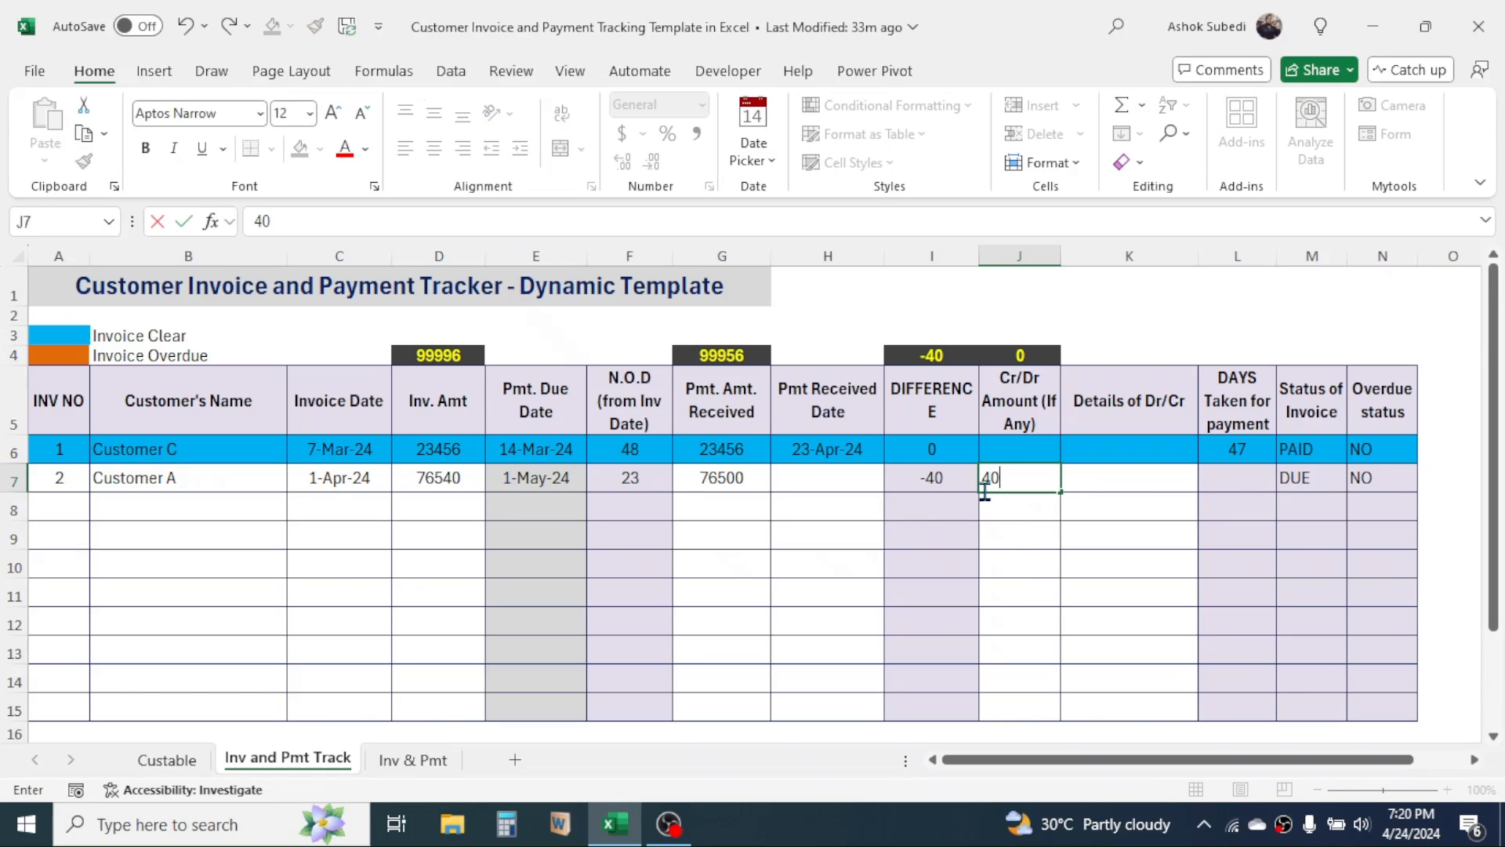
key(Return)
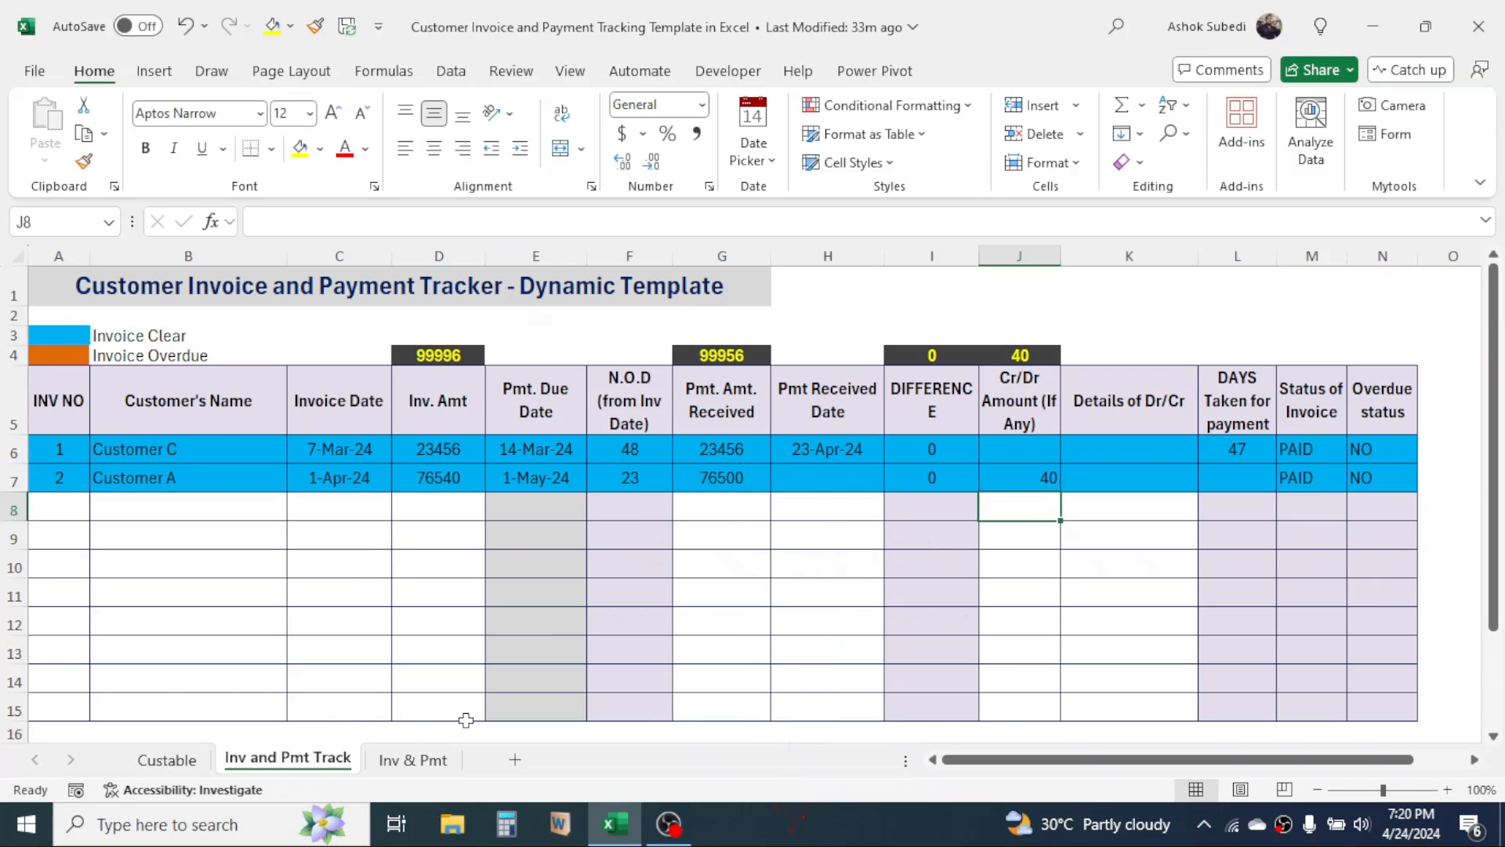
Examine the blank Inv & Pmt sheet and the customer names with their credit days on the Custable sheet
click(404, 762)
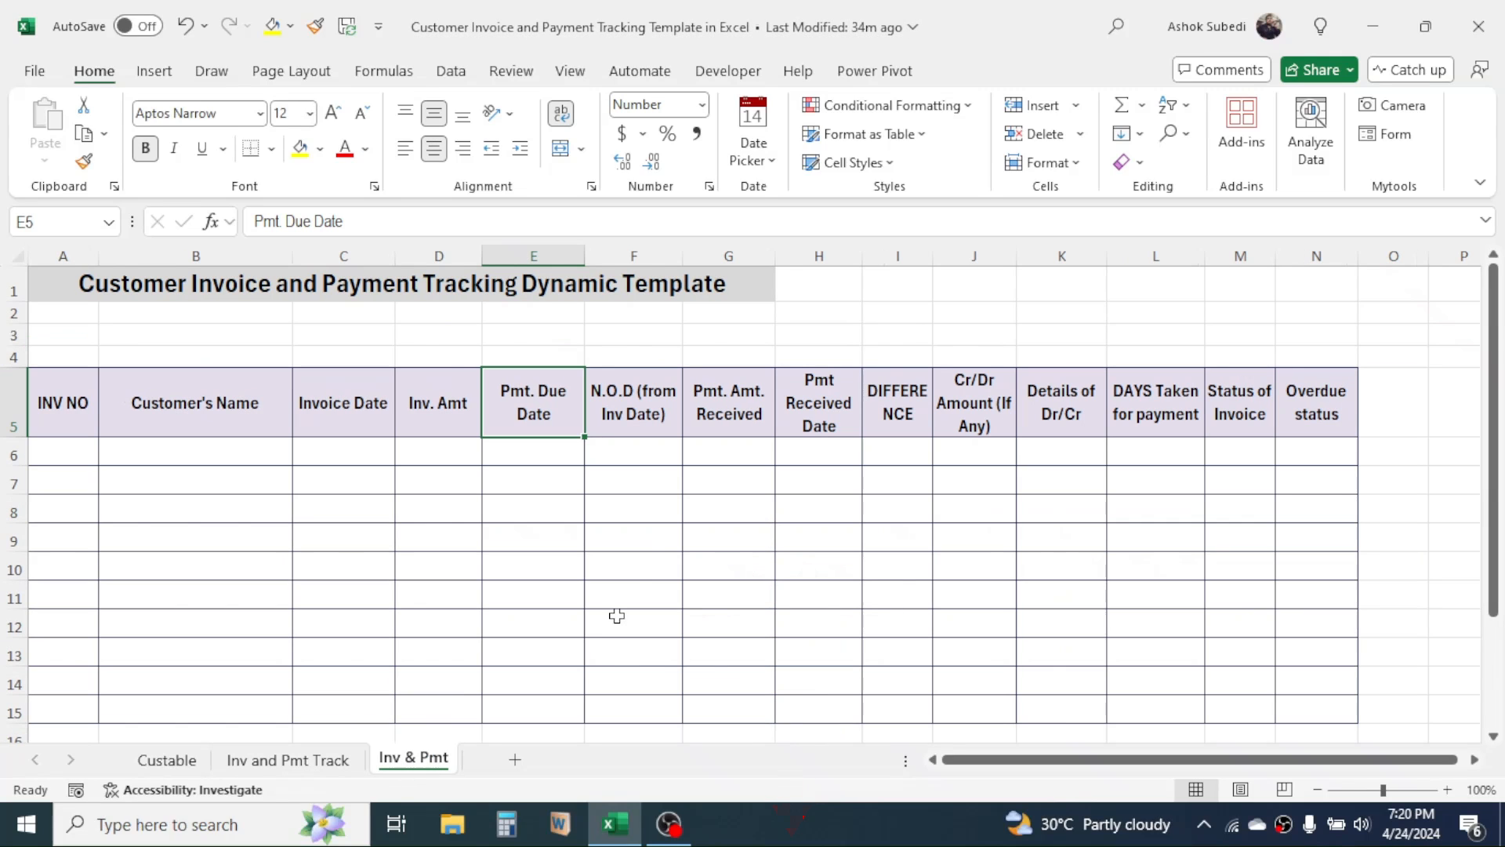
click(653, 534)
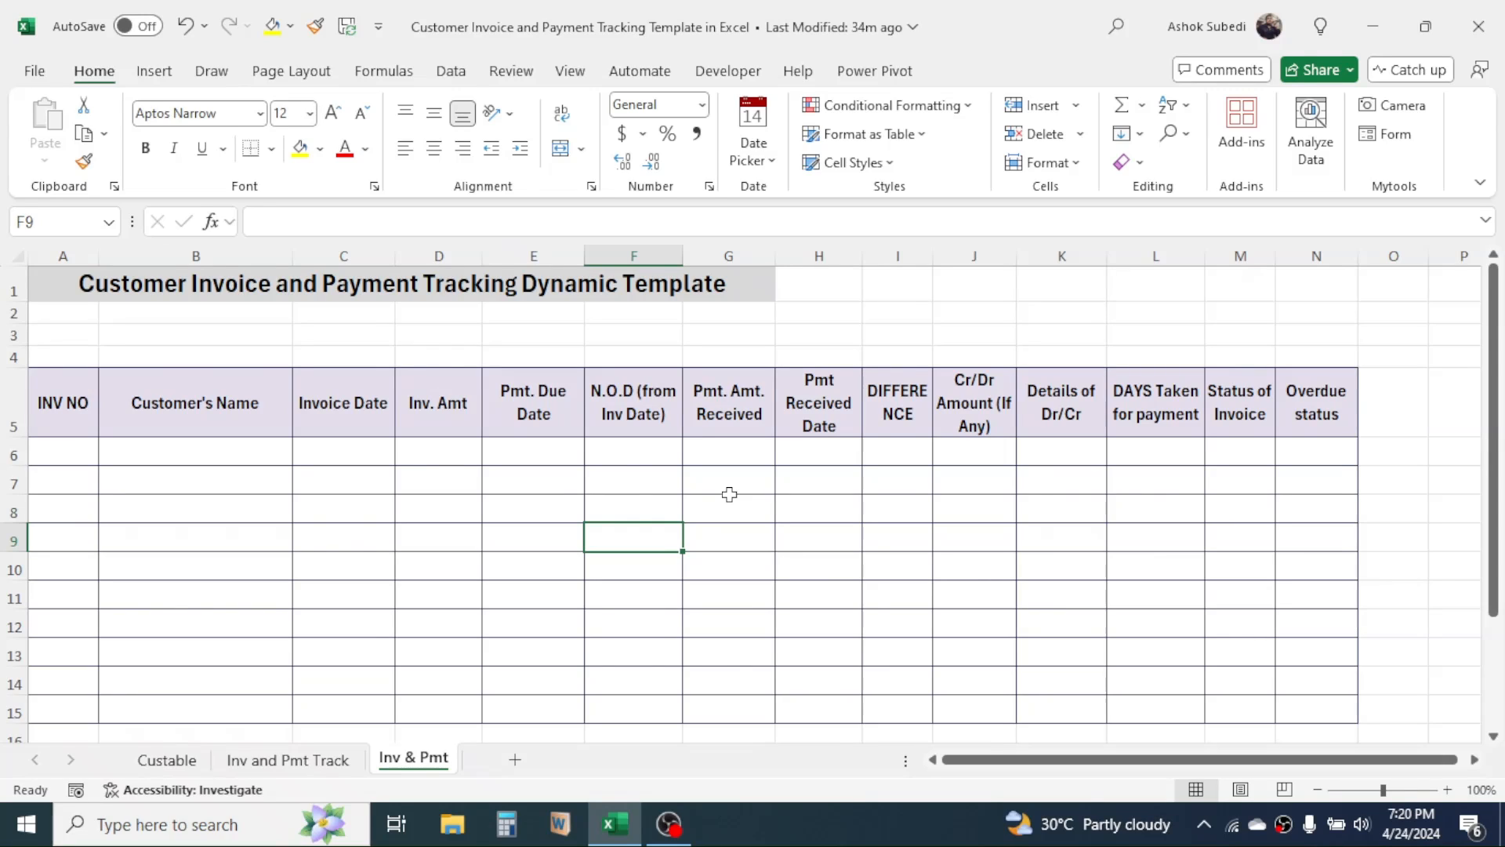
click(167, 760)
click(305, 592)
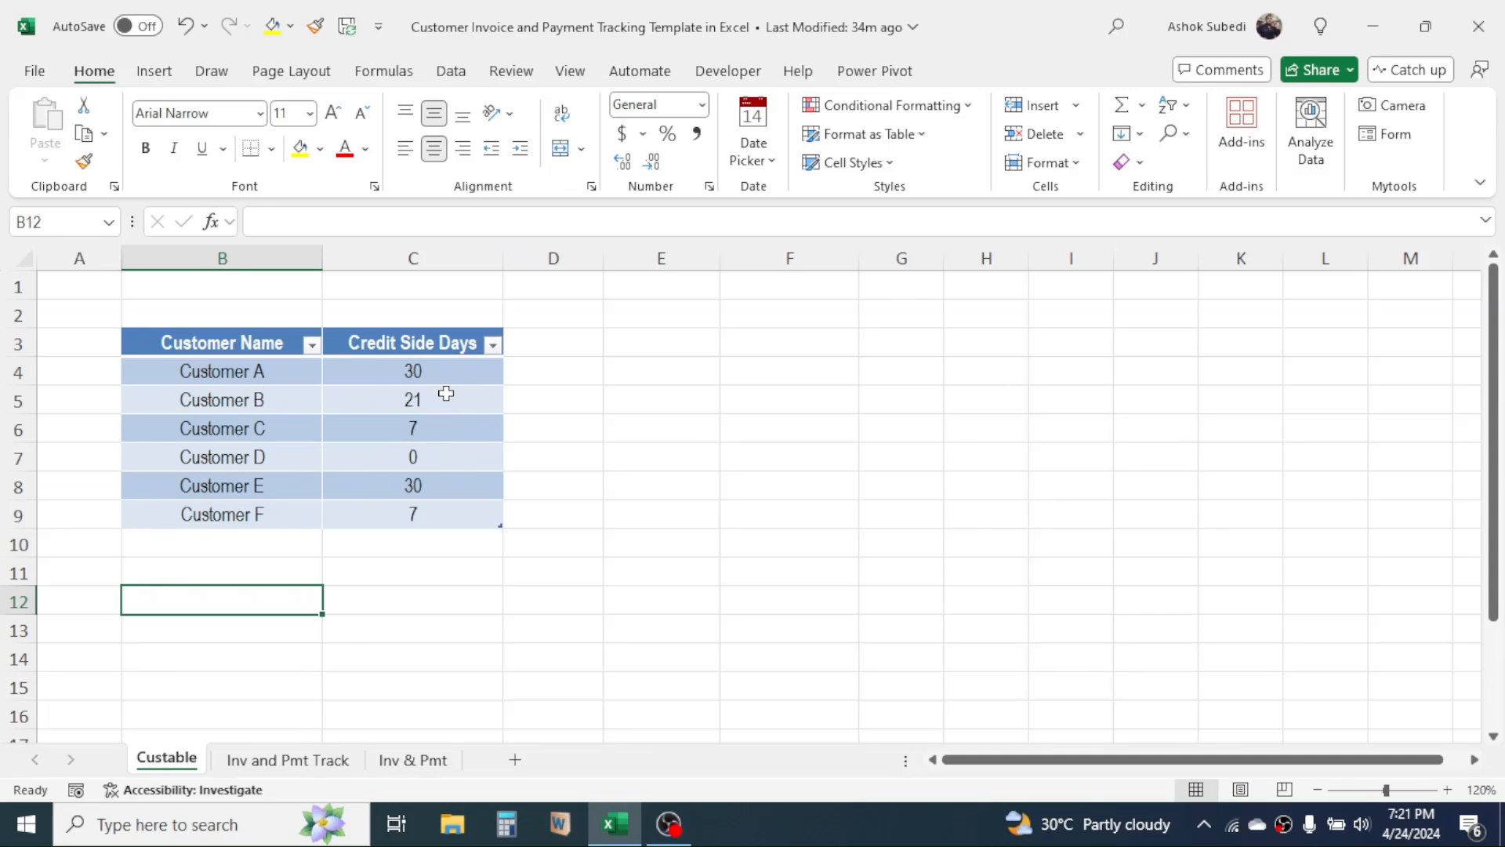
click(413, 759)
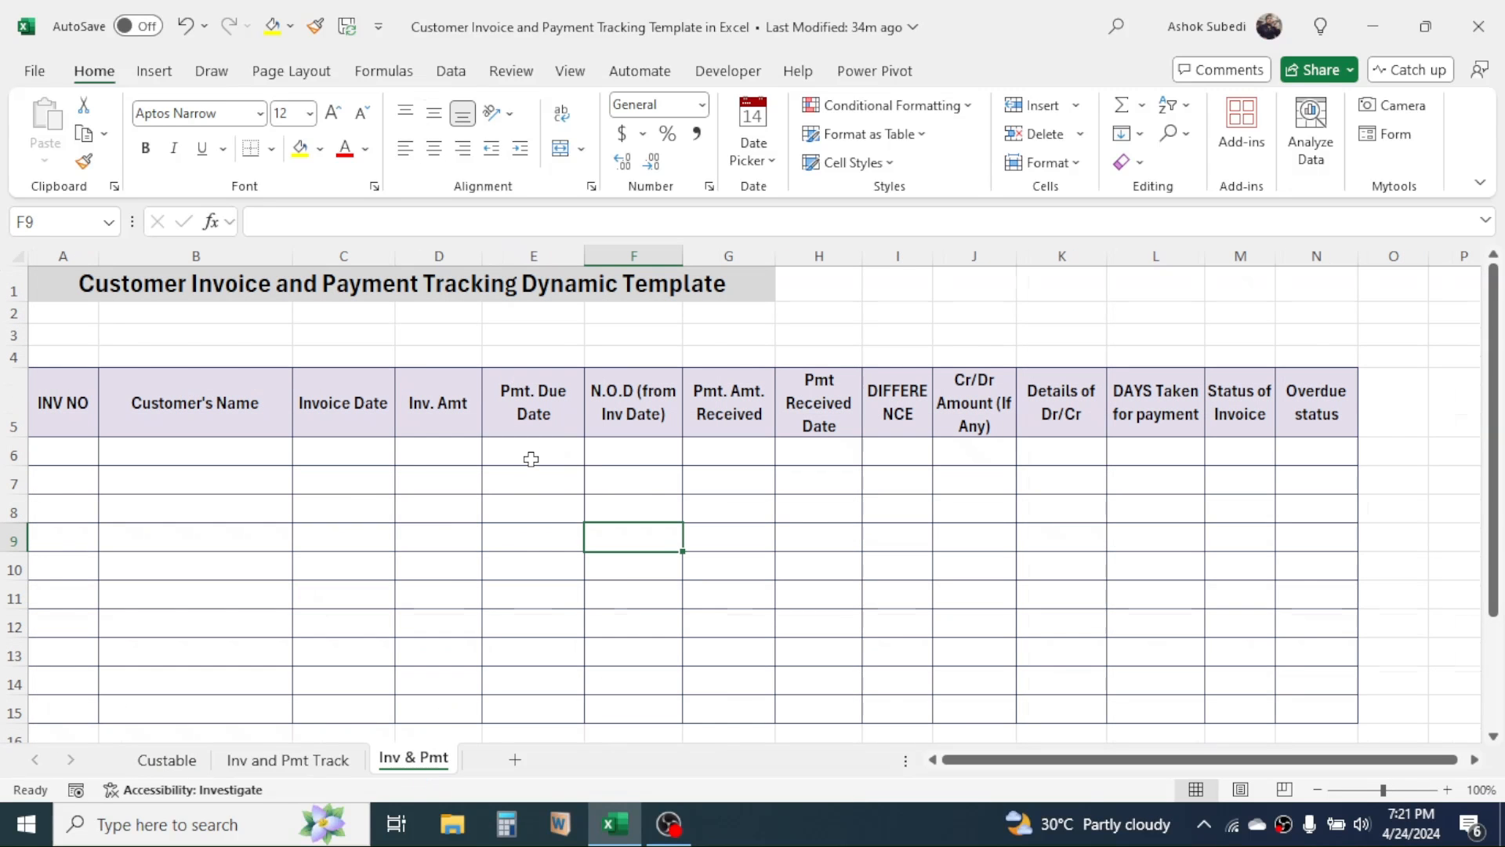
click(167, 761)
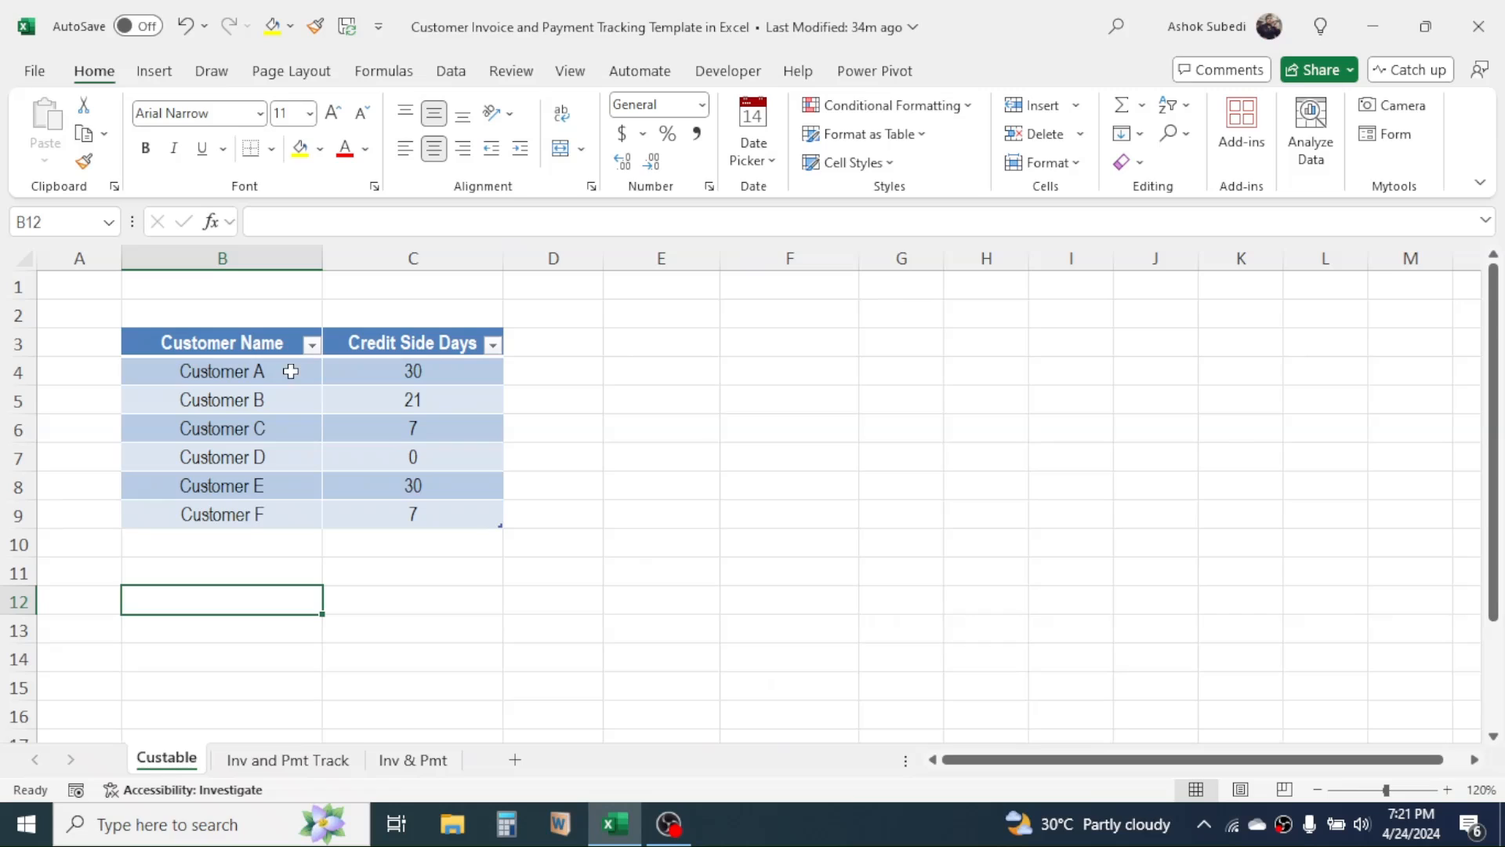
drag(233, 345, 413, 513)
click(434, 462)
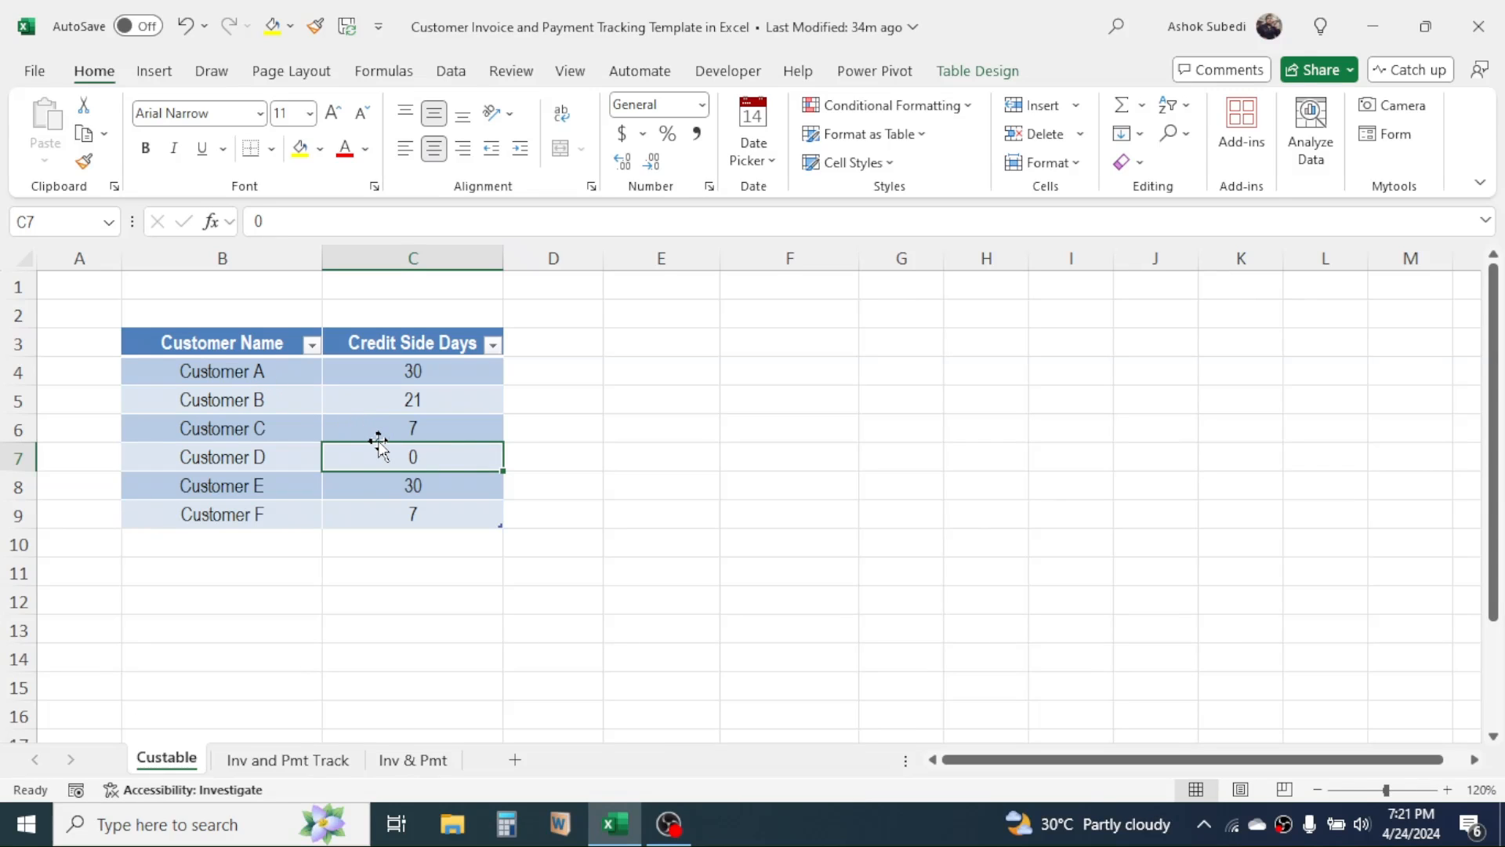
click(292, 763)
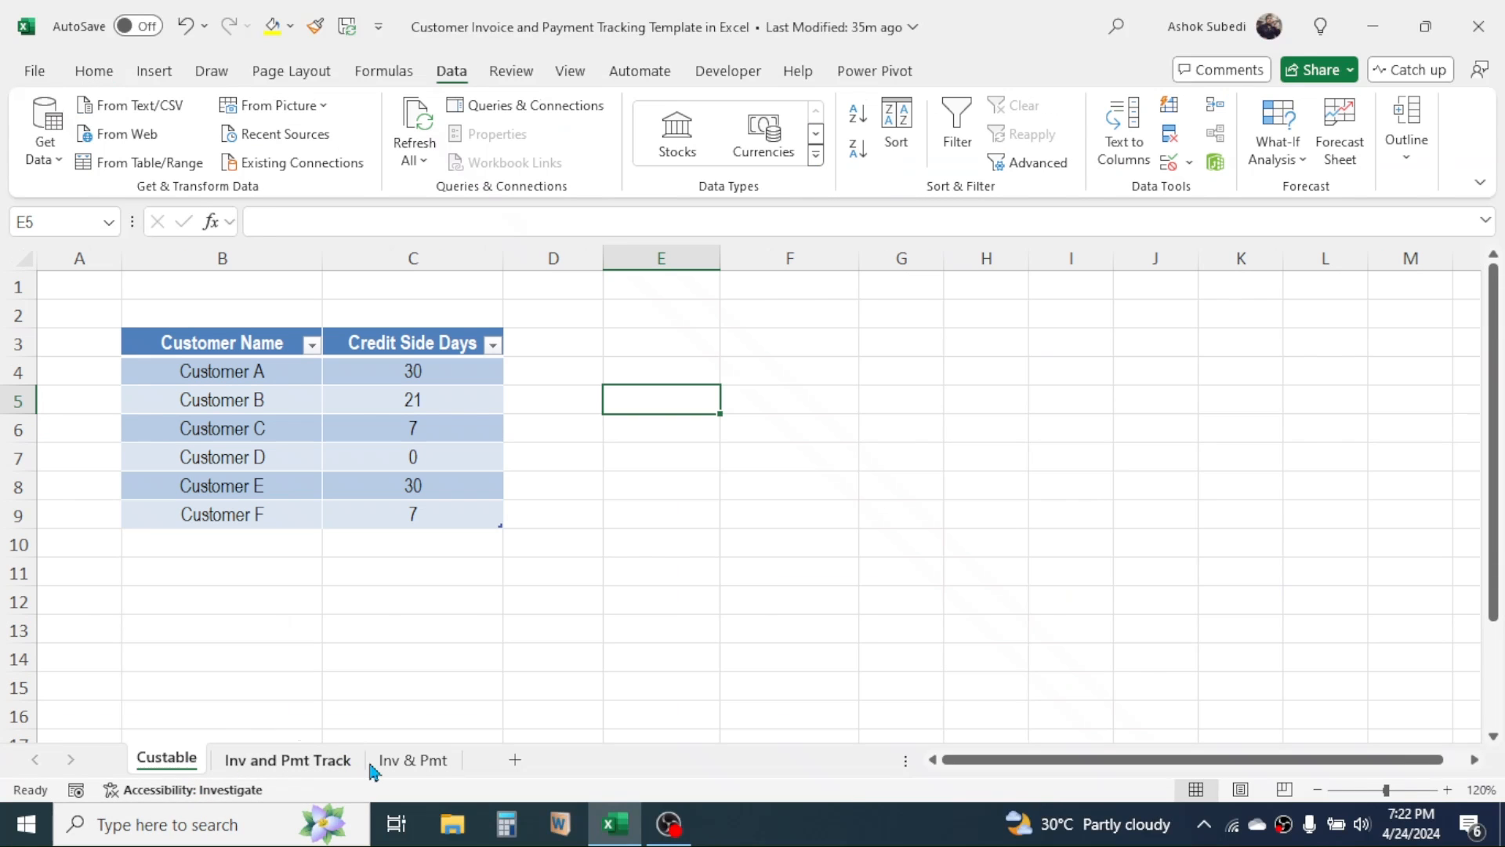
On the Inv & Pmt sheet, start a data validation for the Customer's Name cells B6:B15 that allows a List
click(415, 761)
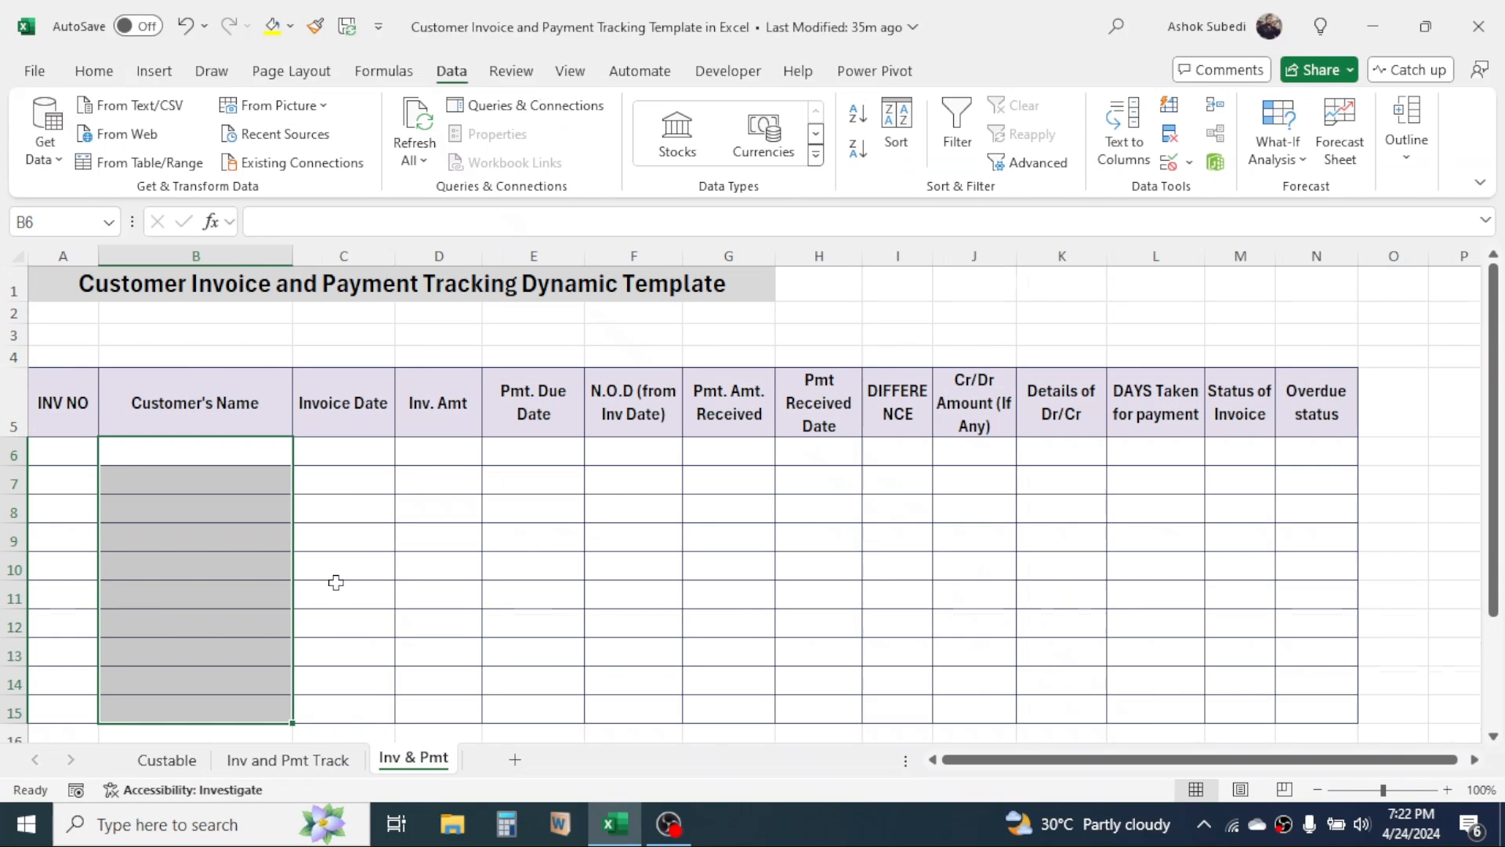
click(580, 541)
drag(225, 449, 248, 706)
click(409, 482)
drag(218, 454, 209, 710)
click(1174, 166)
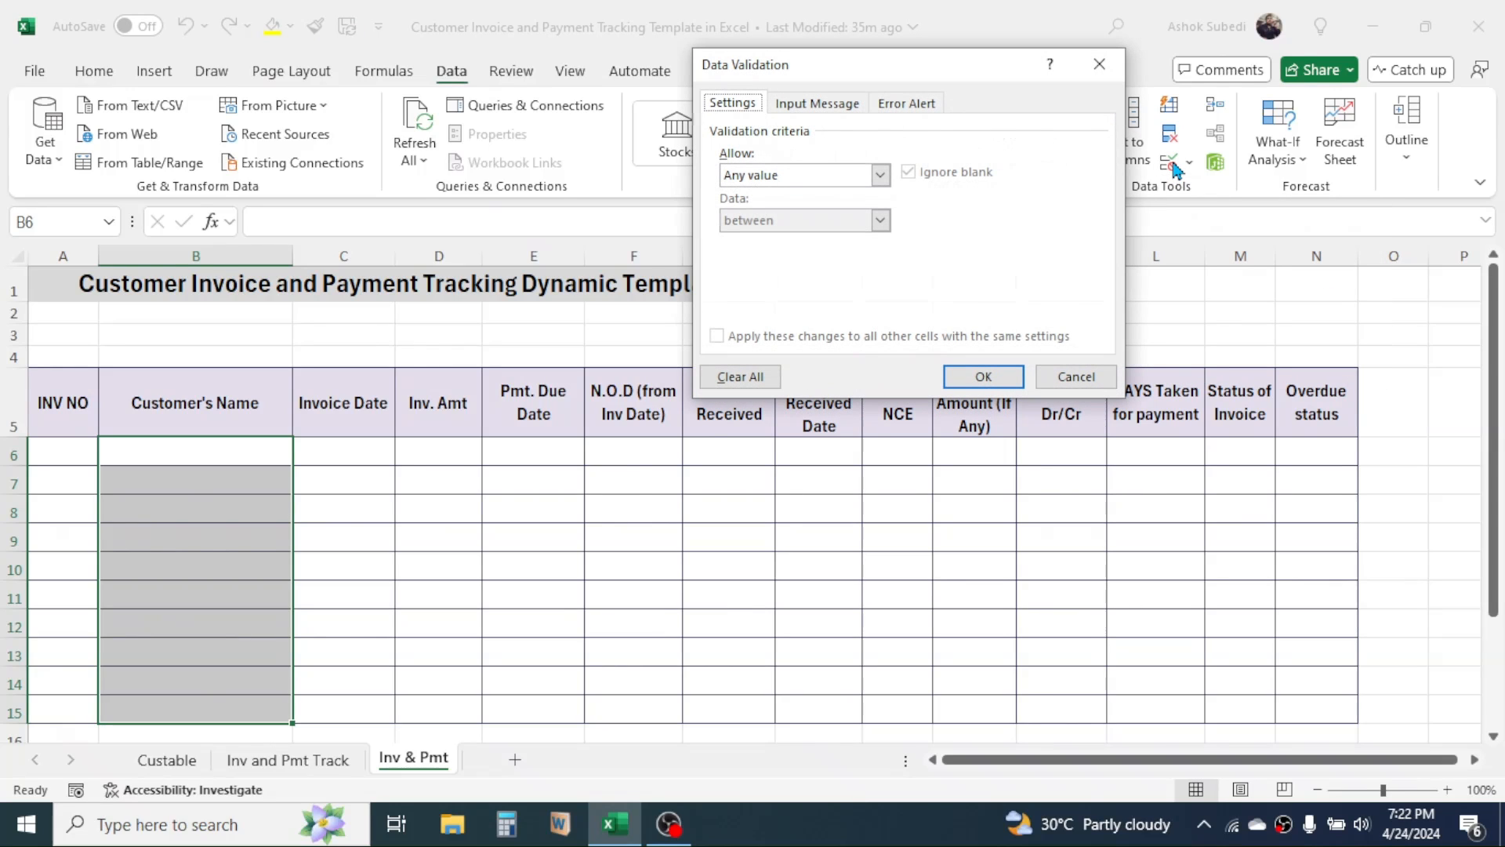
click(868, 181)
click(757, 239)
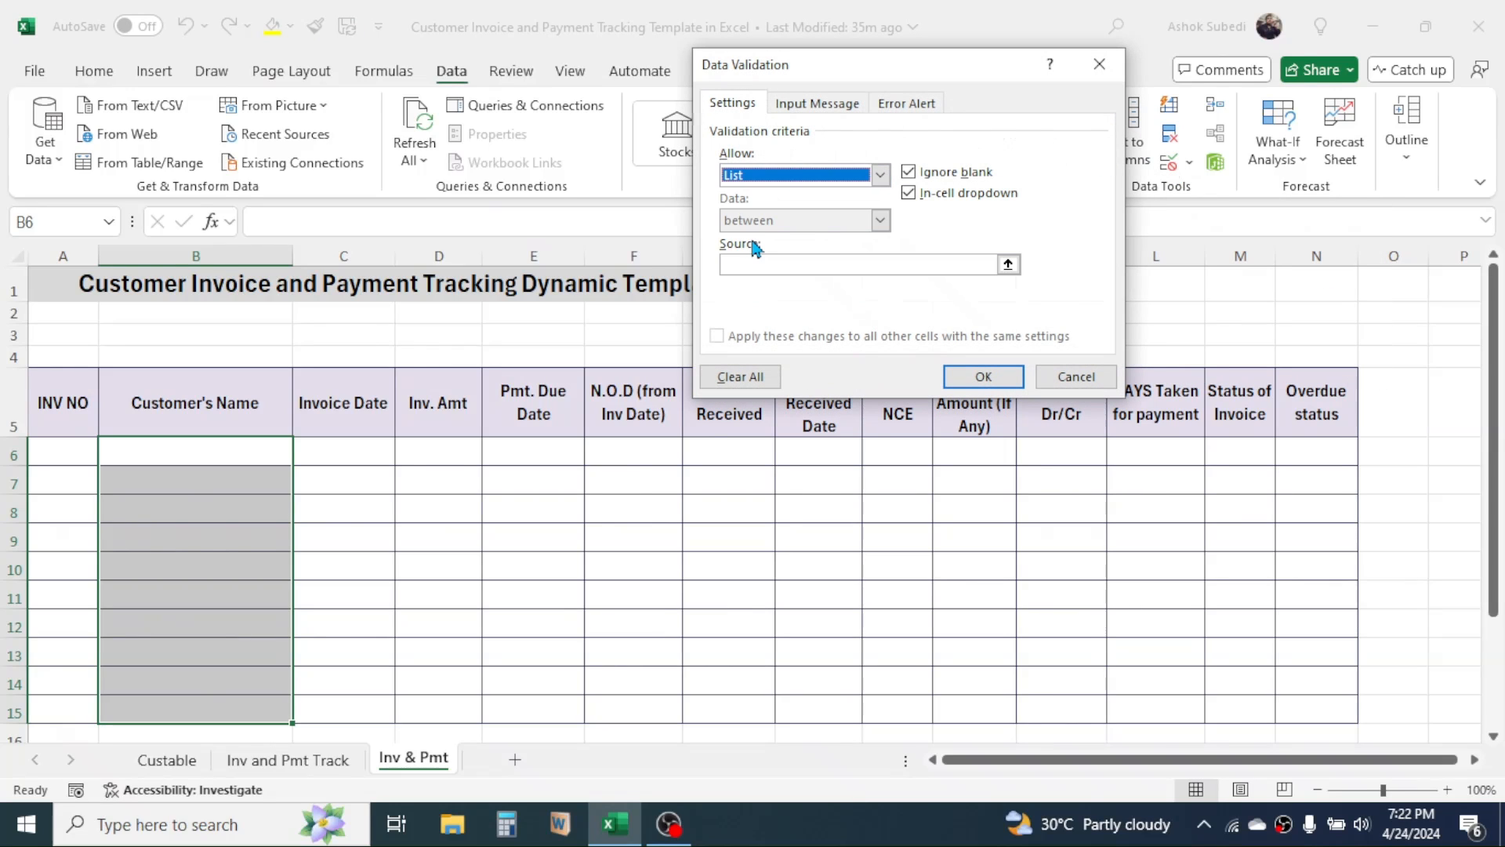
Use the customer names in Custable B4:B9 as the list source, apply the validation and select cell B6
click(738, 263)
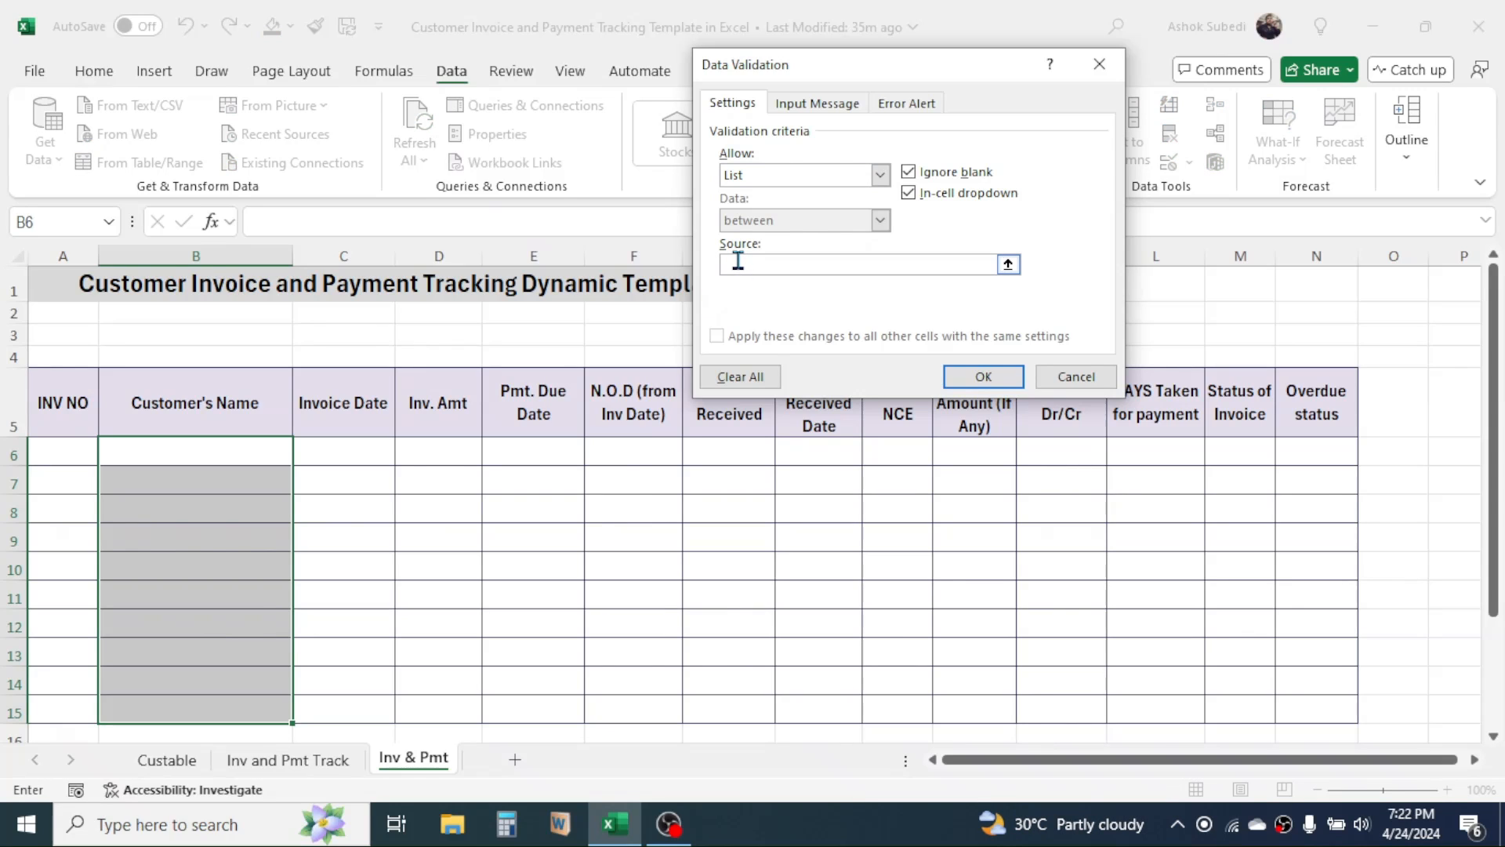
click(171, 760)
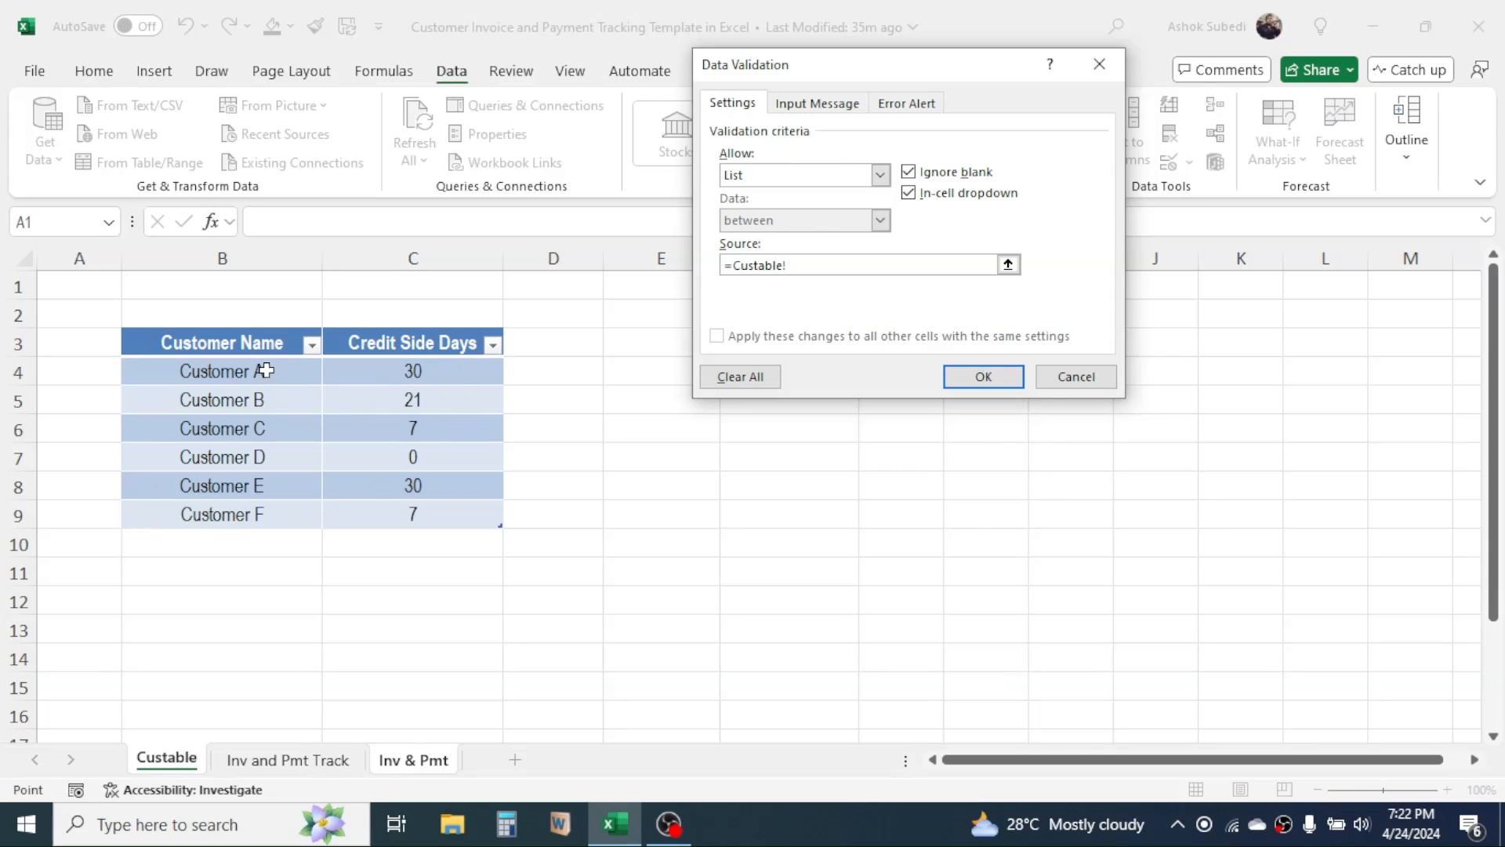
drag(267, 370, 261, 506)
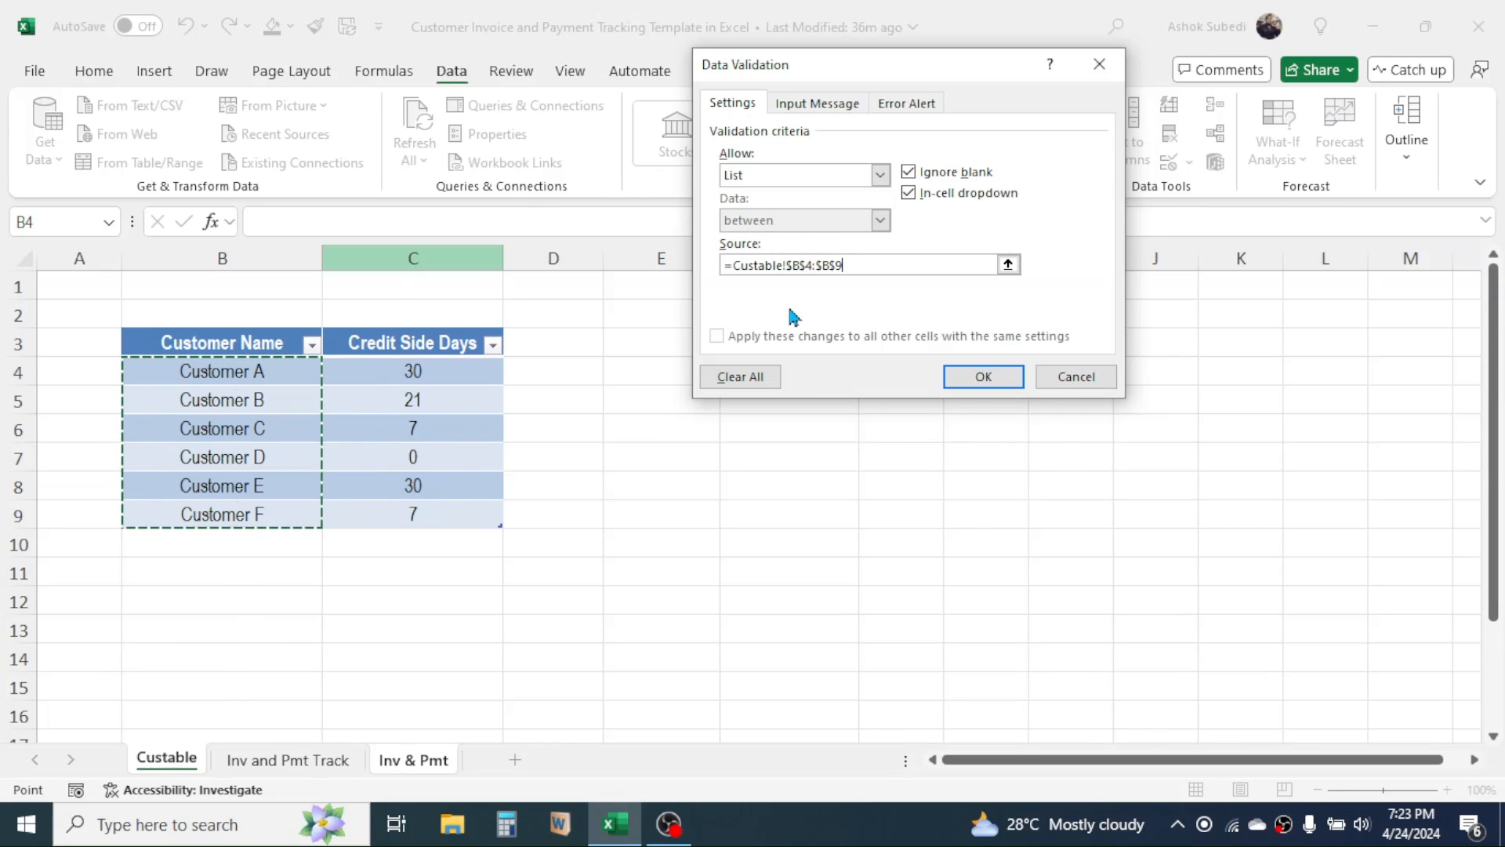
click(983, 376)
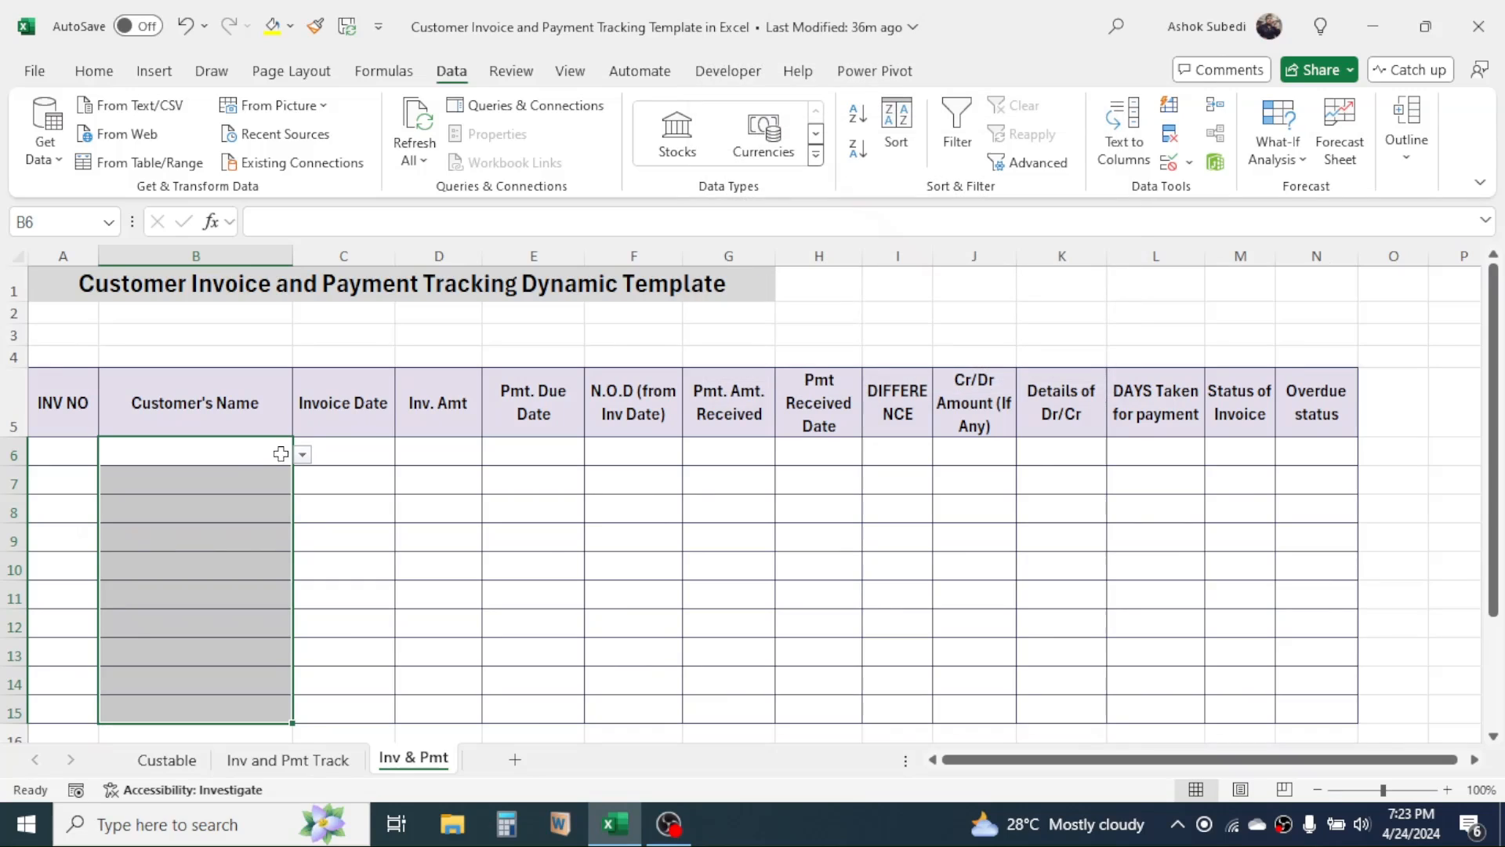
click(233, 457)
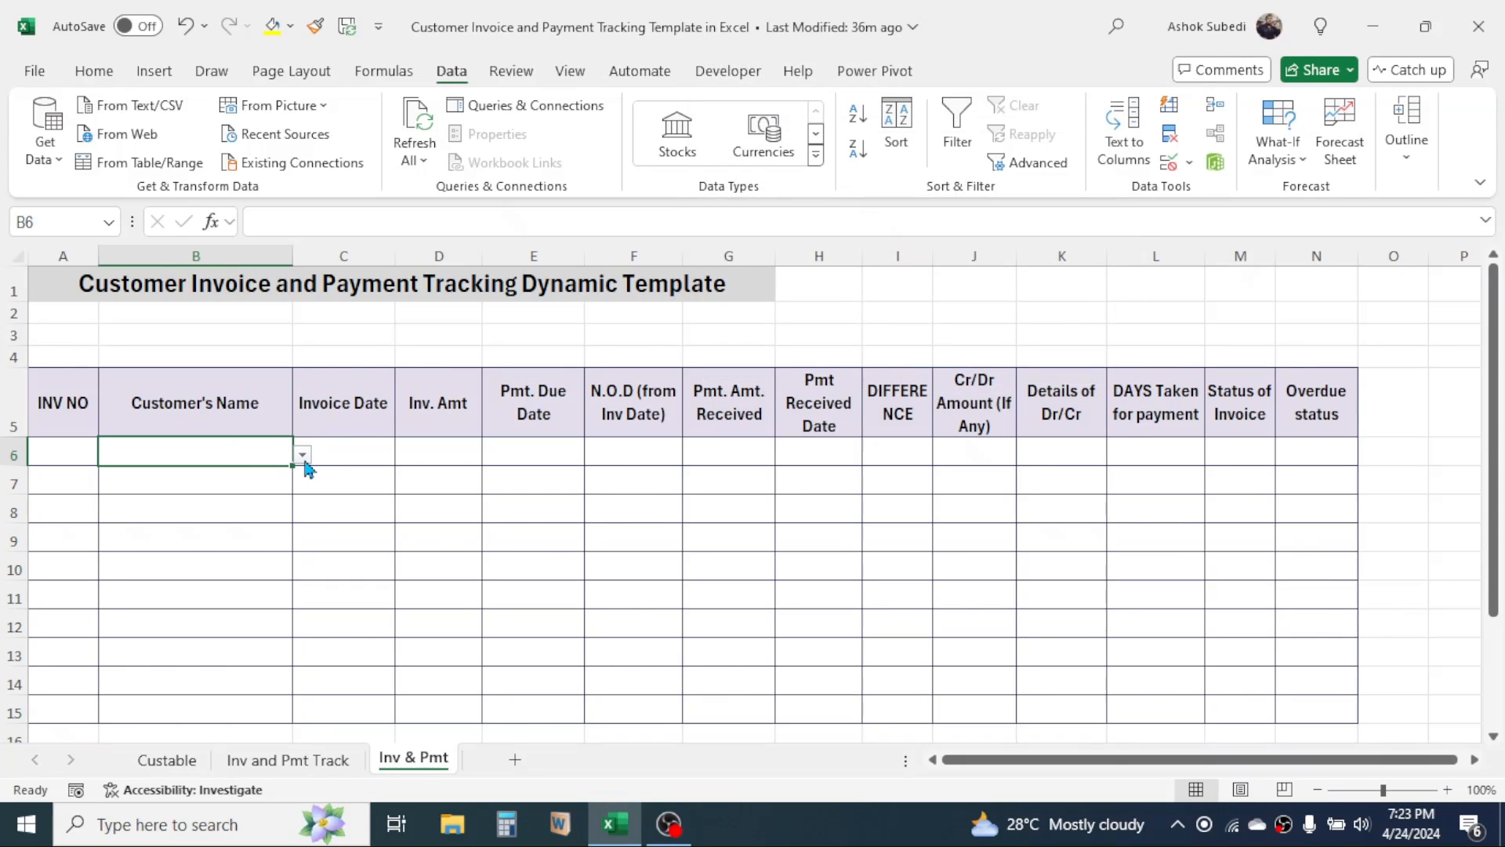
Copy the two sample invoices' numbers, customers, dates and amounts from Inv and Pmt Track into A6:D7 of Inv & Pmt as values
click(302, 456)
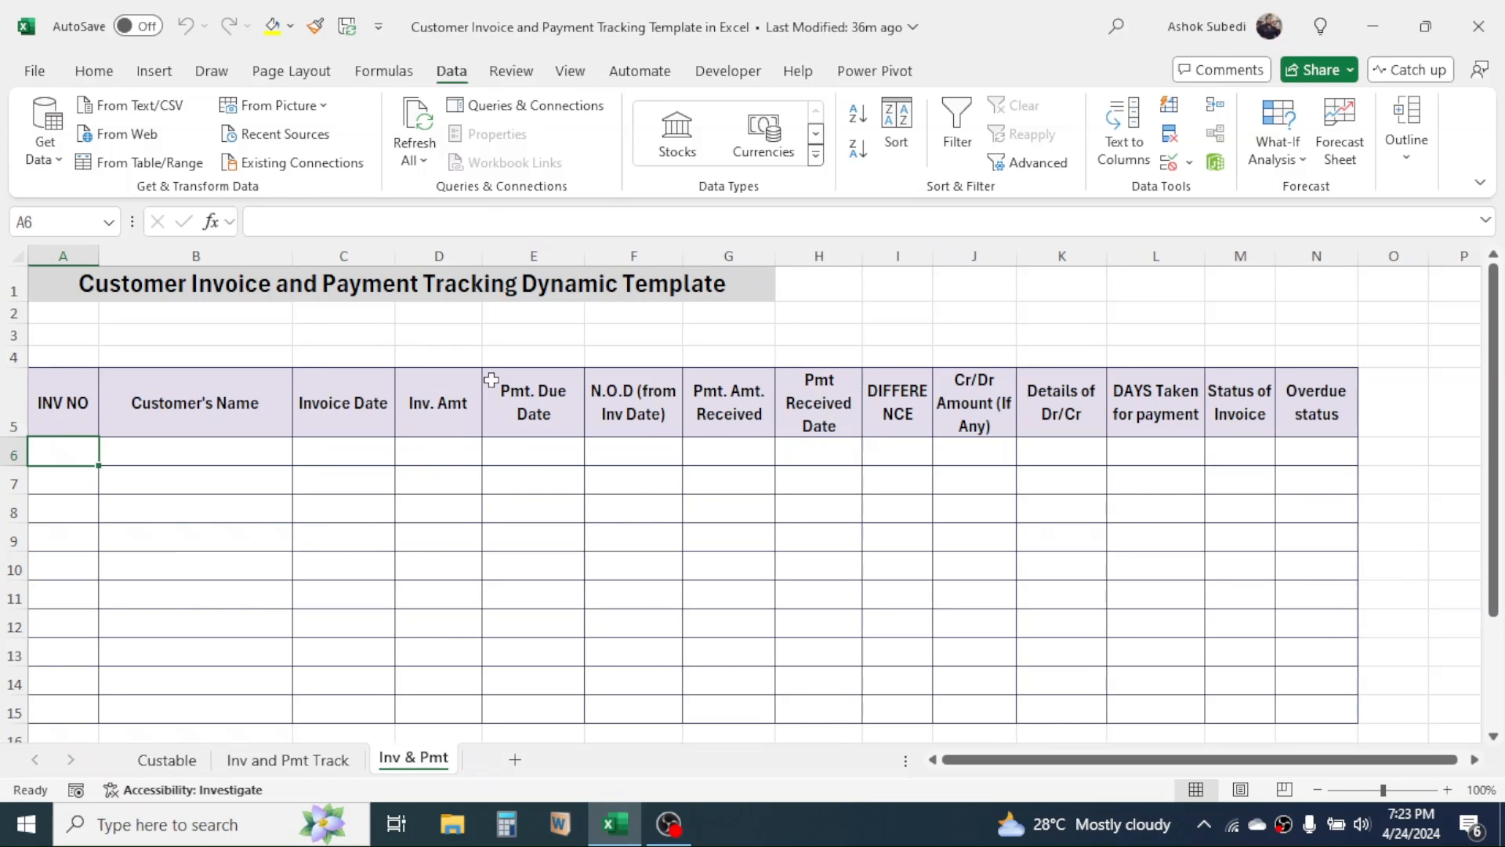
click(312, 761)
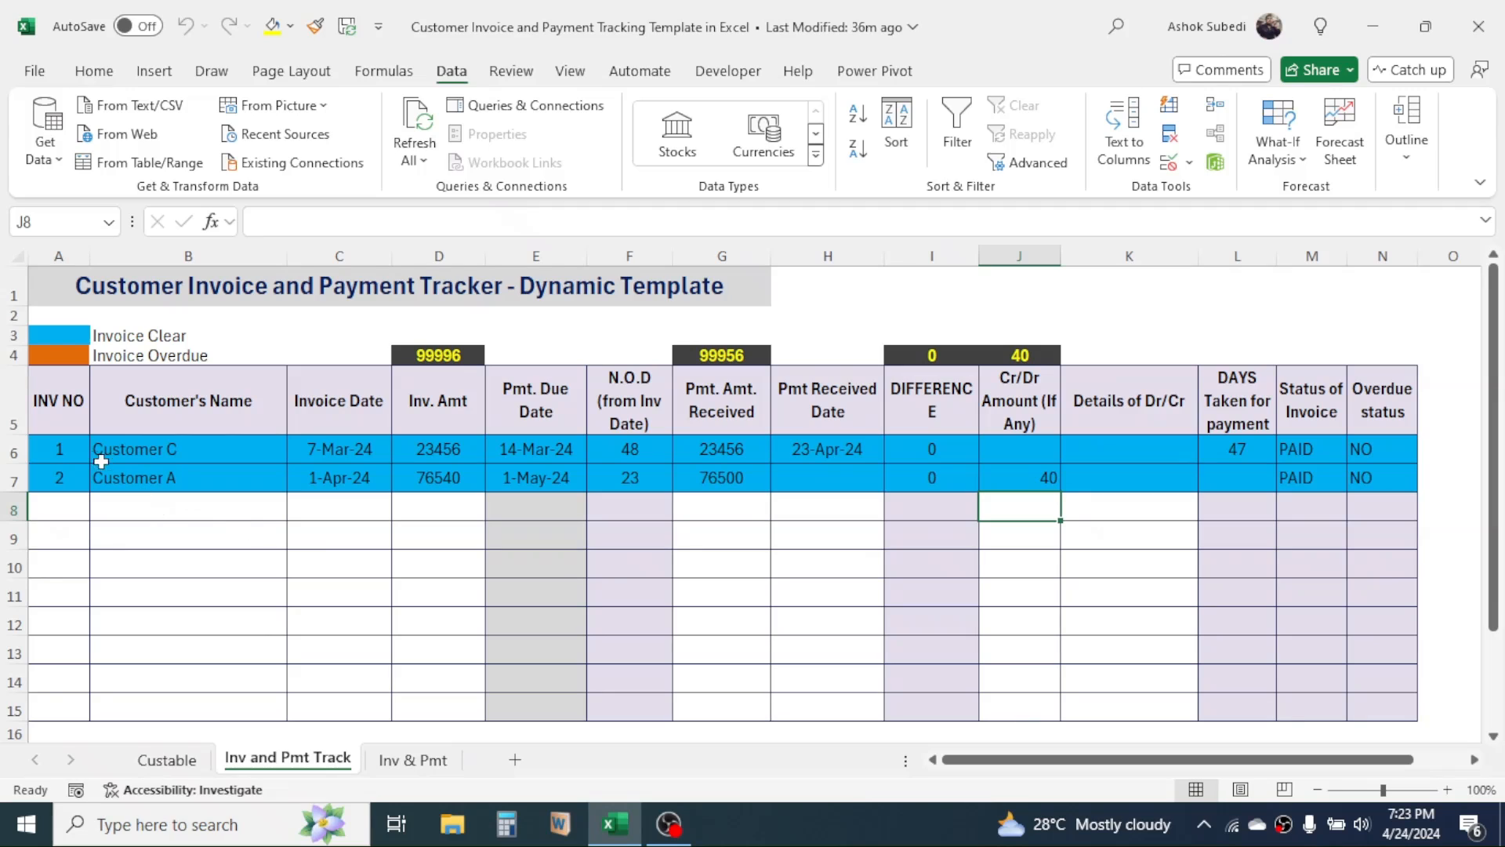
drag(63, 448, 430, 473)
key(ctrl+c)
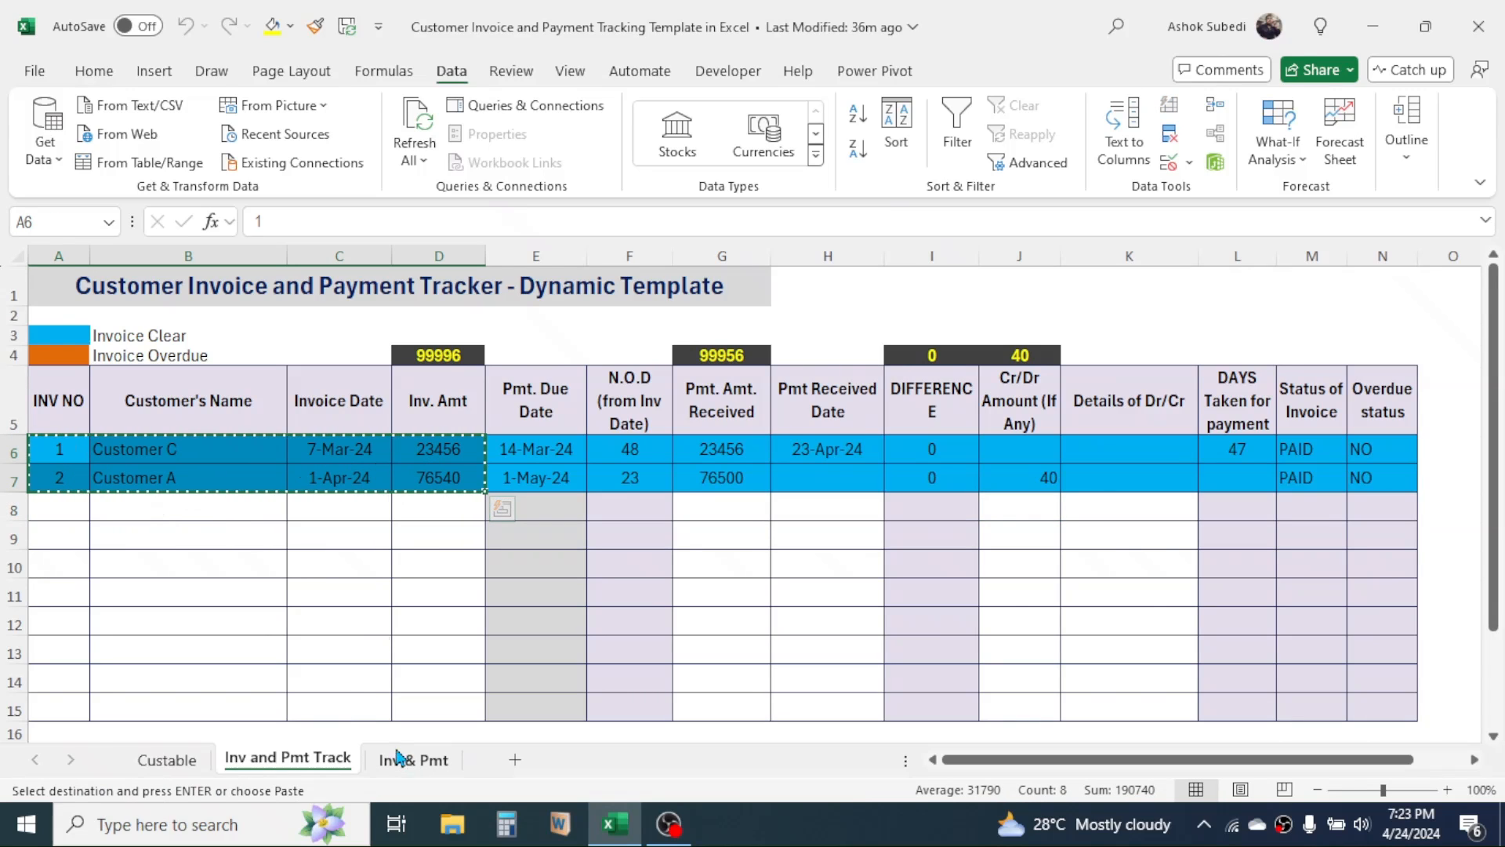
click(411, 759)
right_click(64, 453)
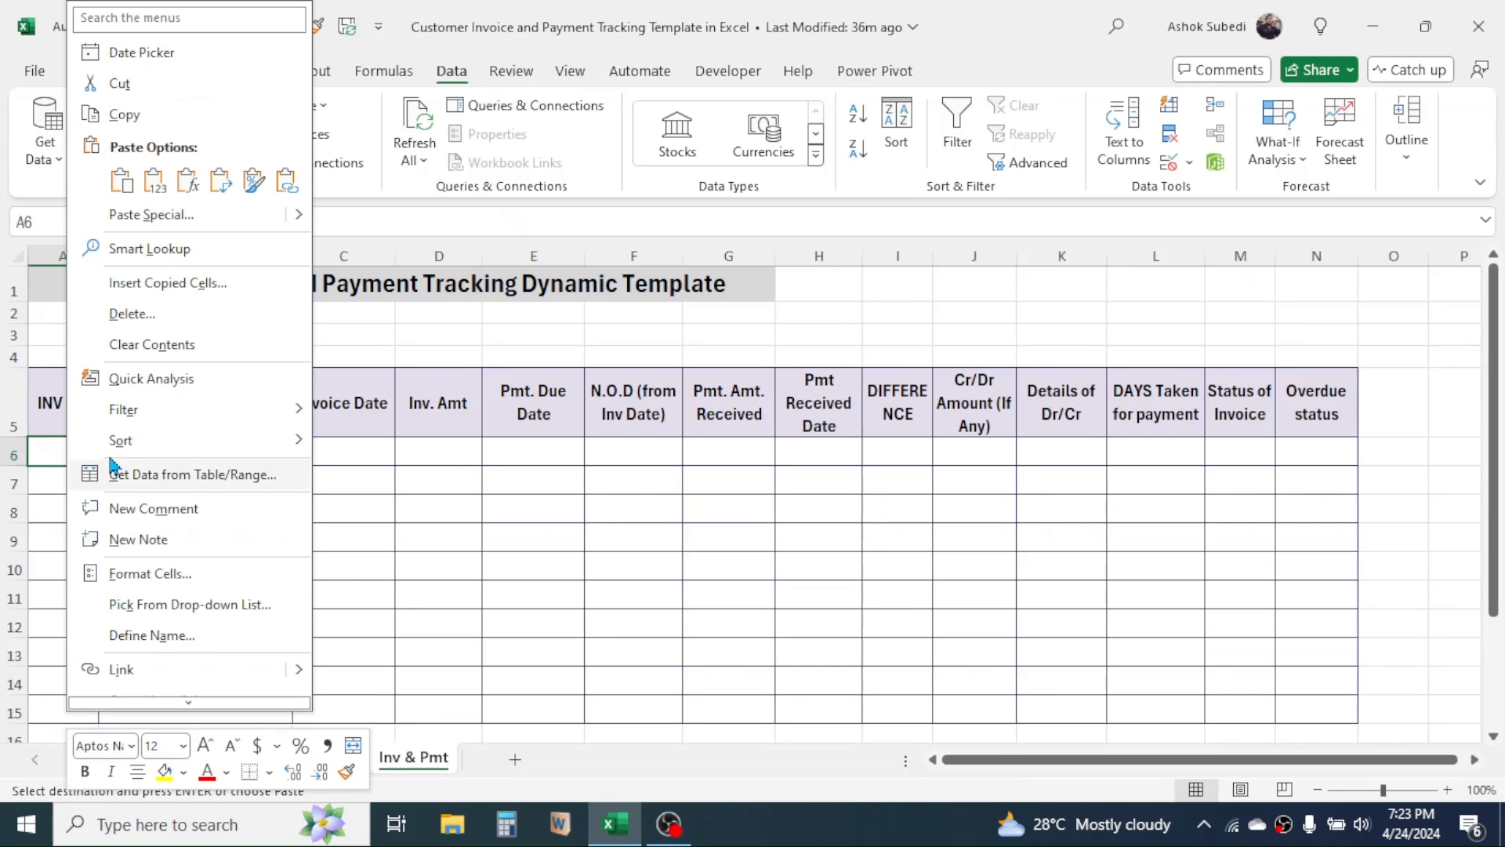
key(ctrl+v)
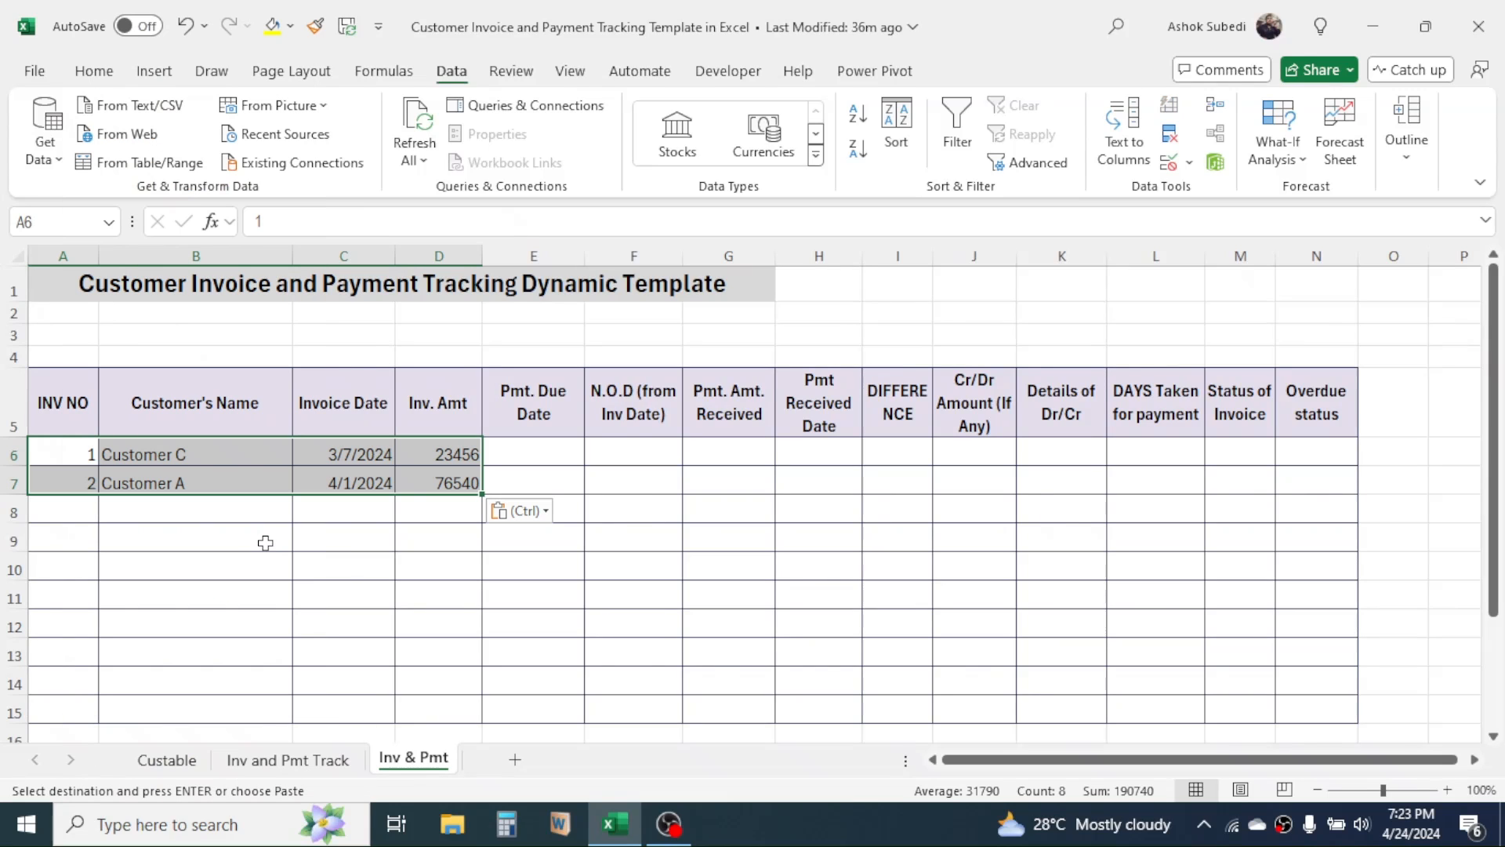
click(267, 538)
Start the Pmt. Due Date formula in E6 by adding a VLOOKUP of customer name B6 to invoice date C6
click(531, 451)
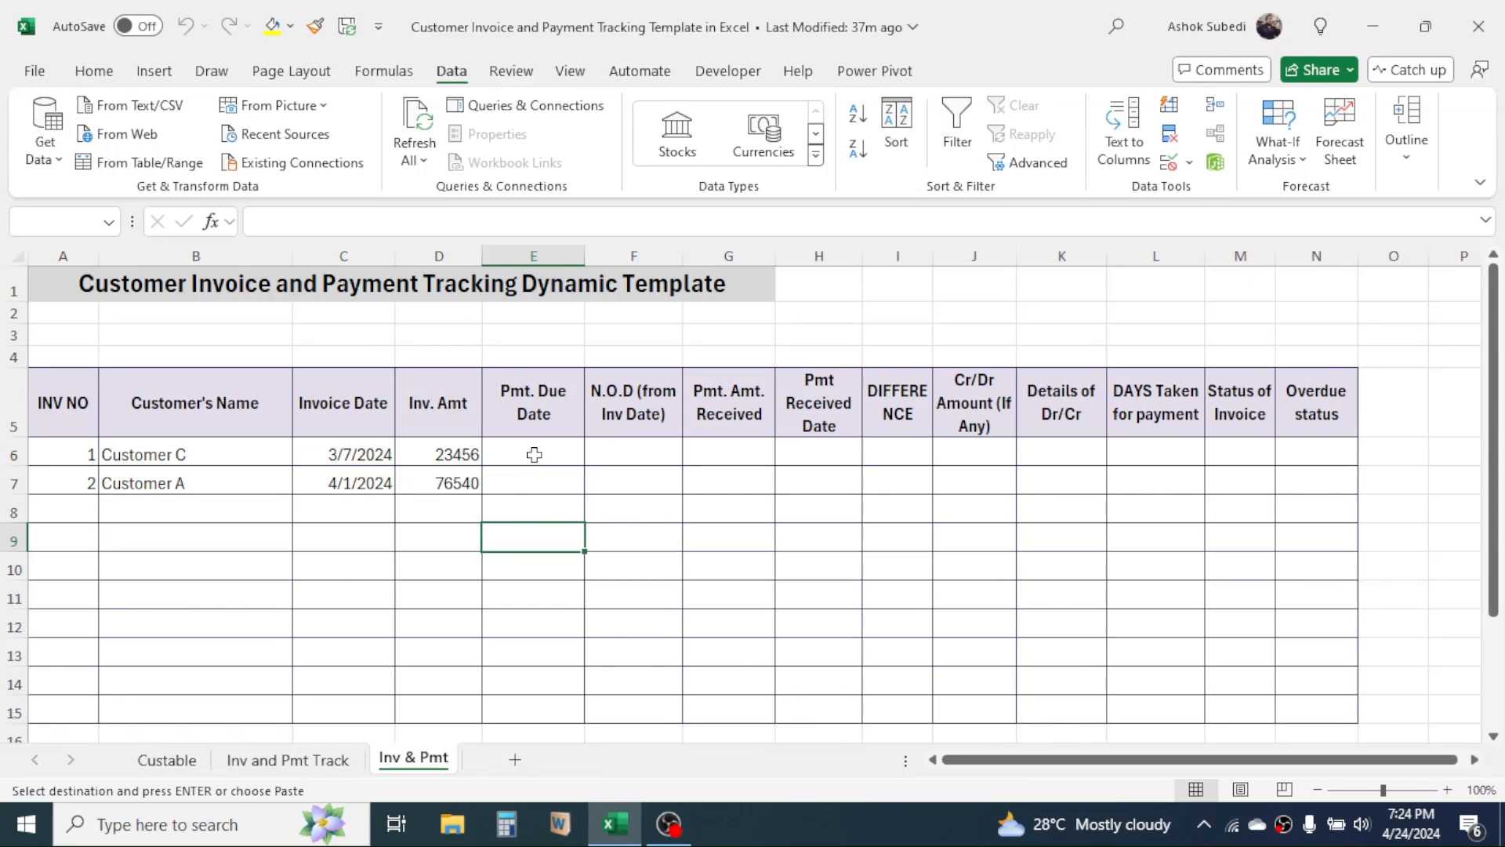
text(=)
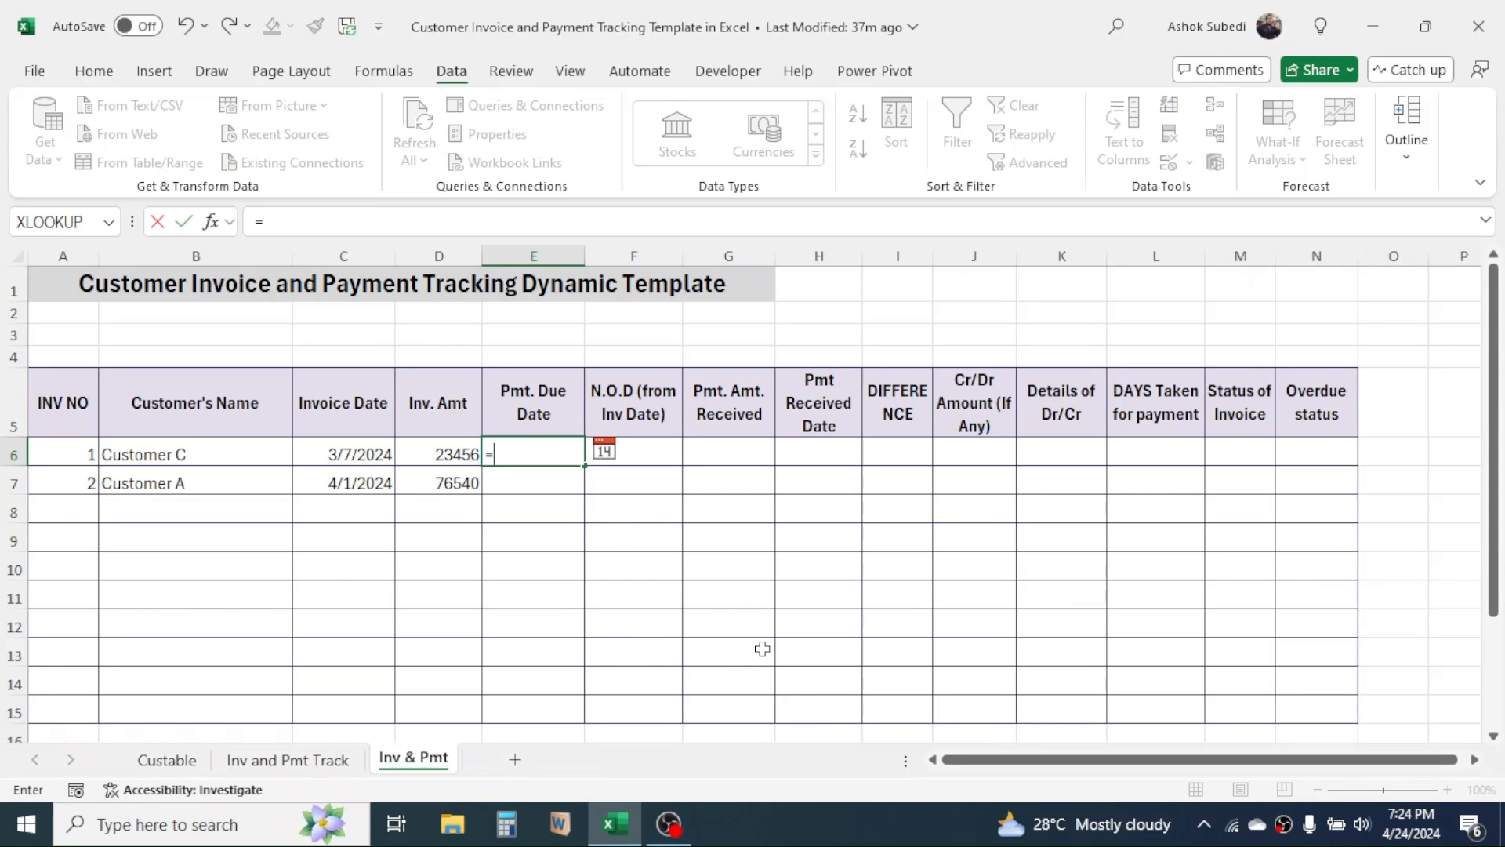
click(374, 456)
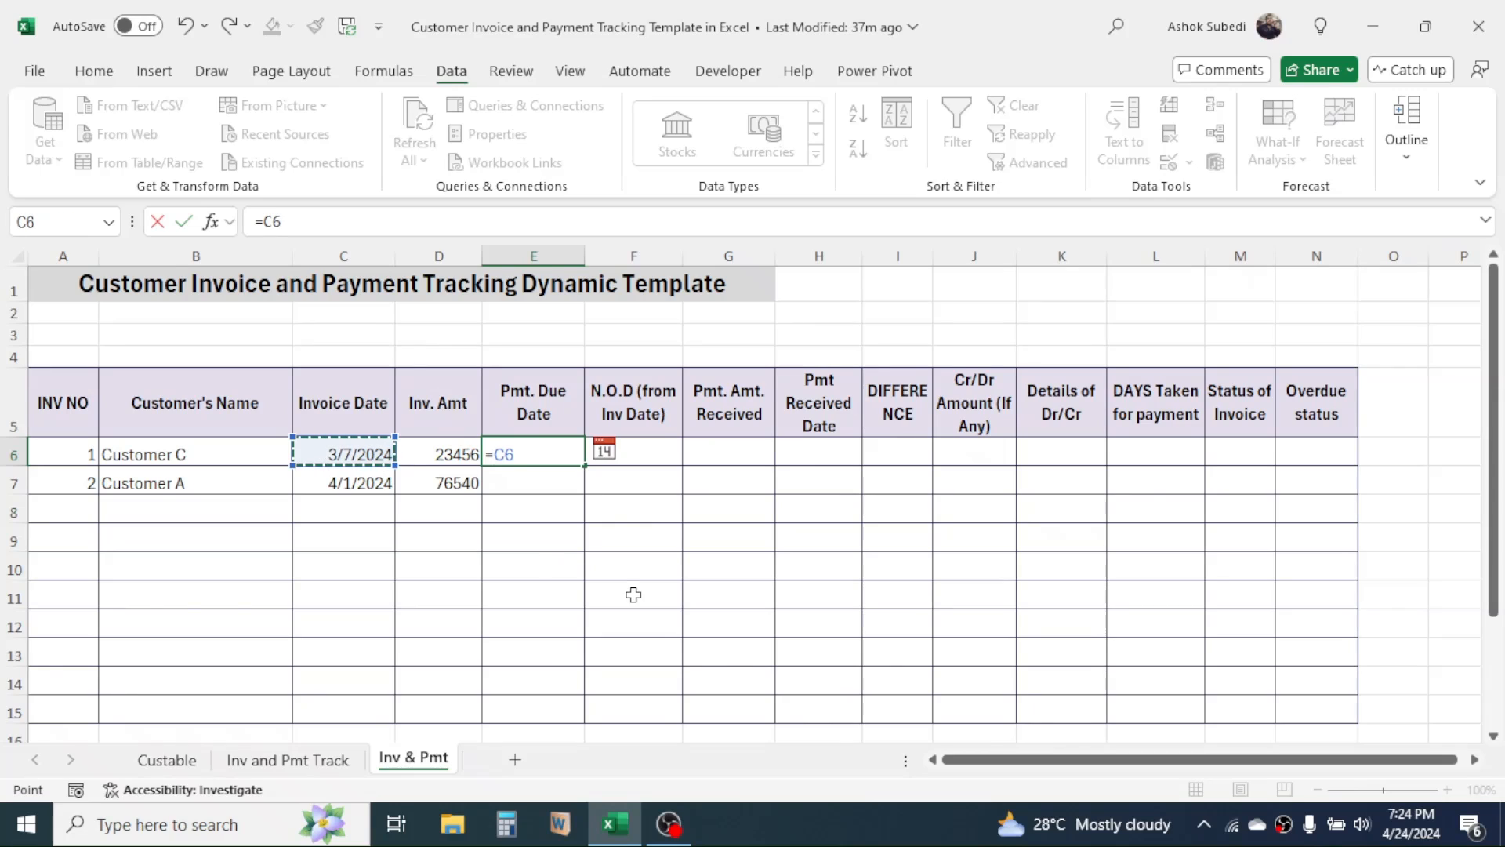
text(+)
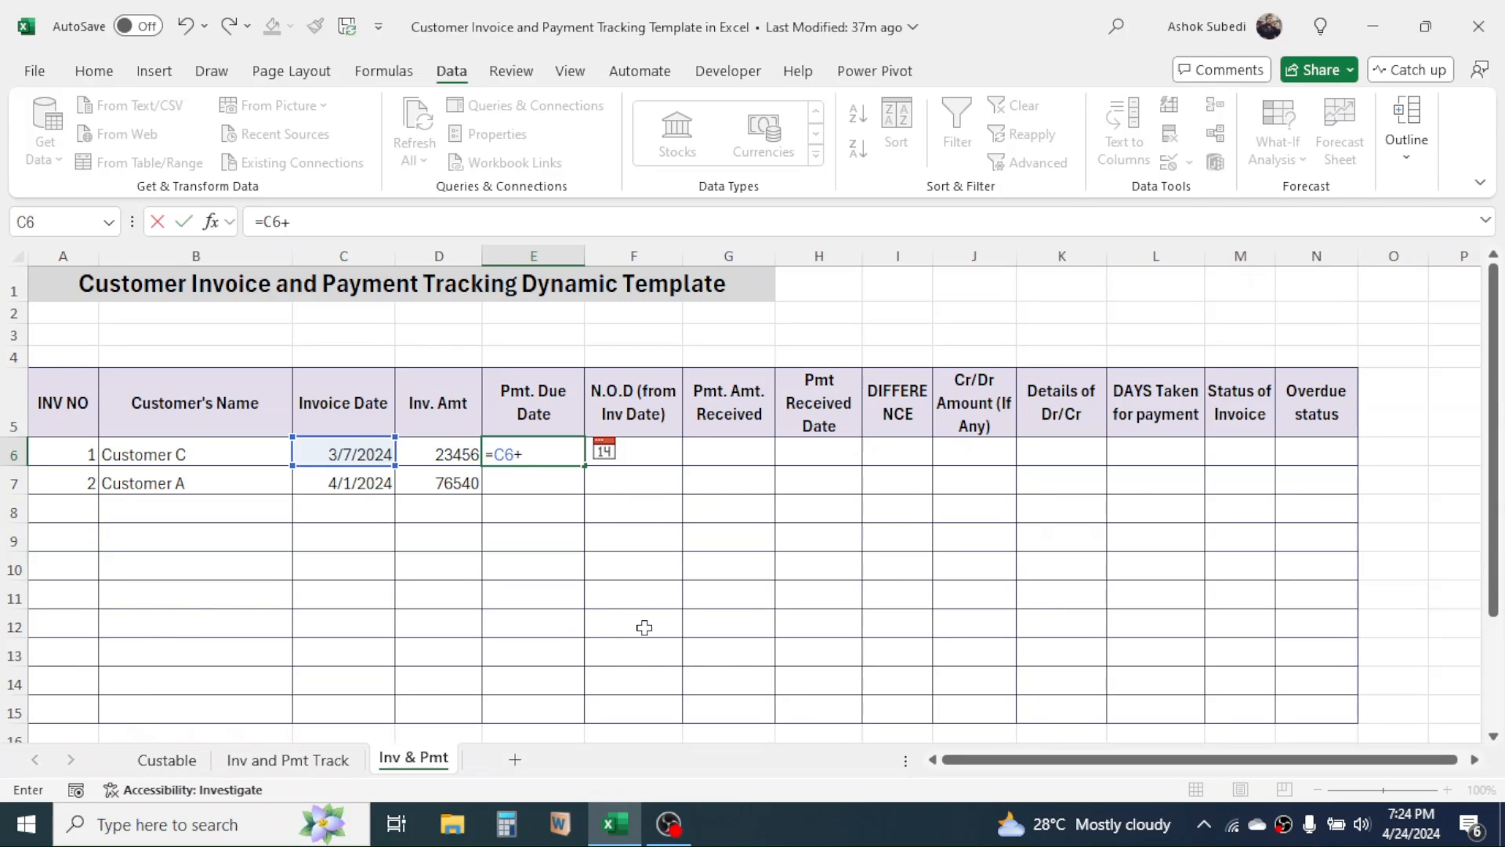
text(VLOOKU)
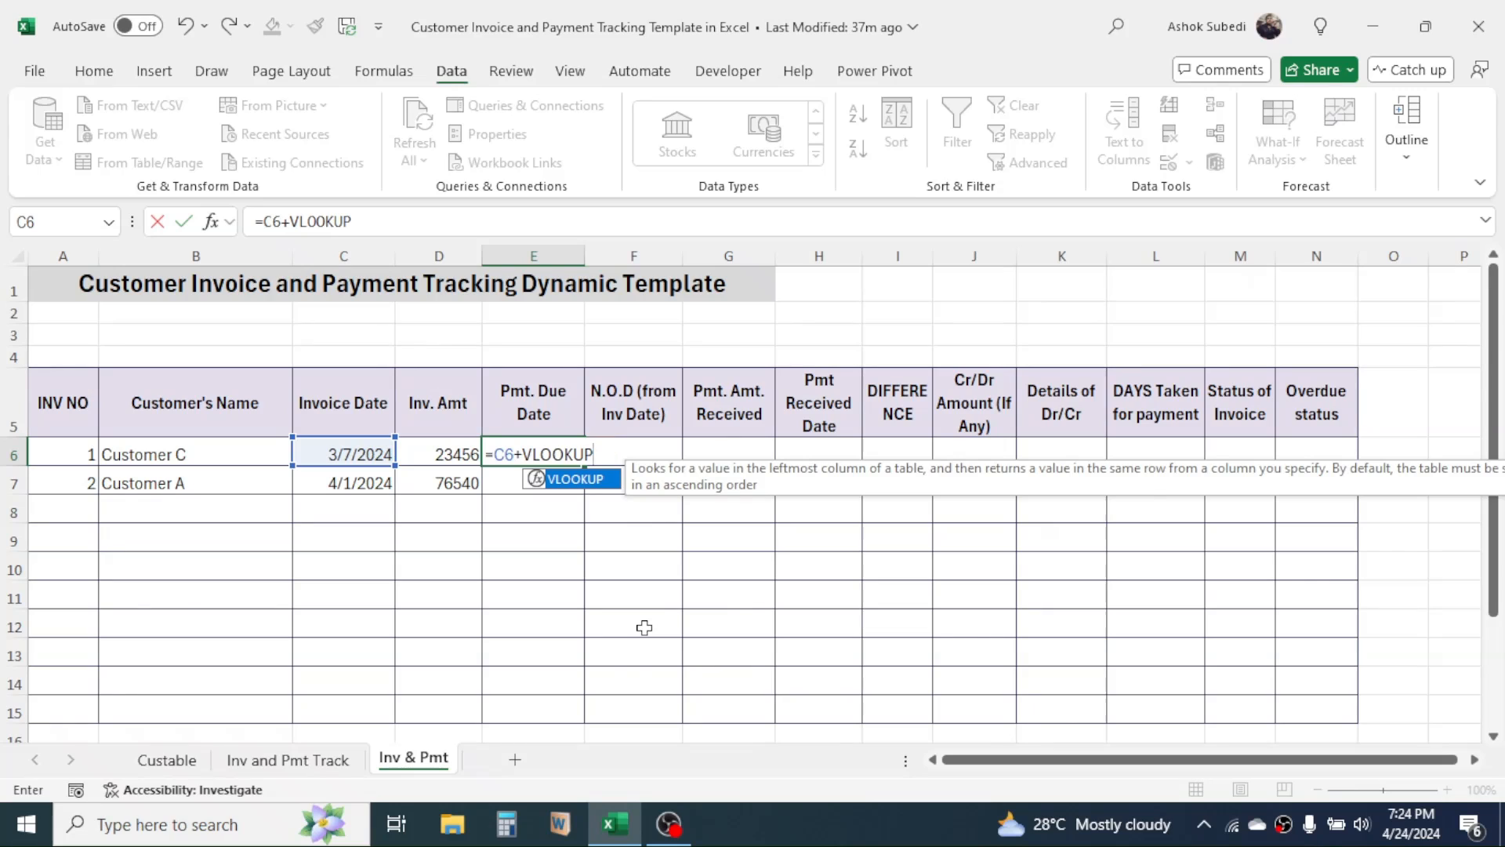
text(P()
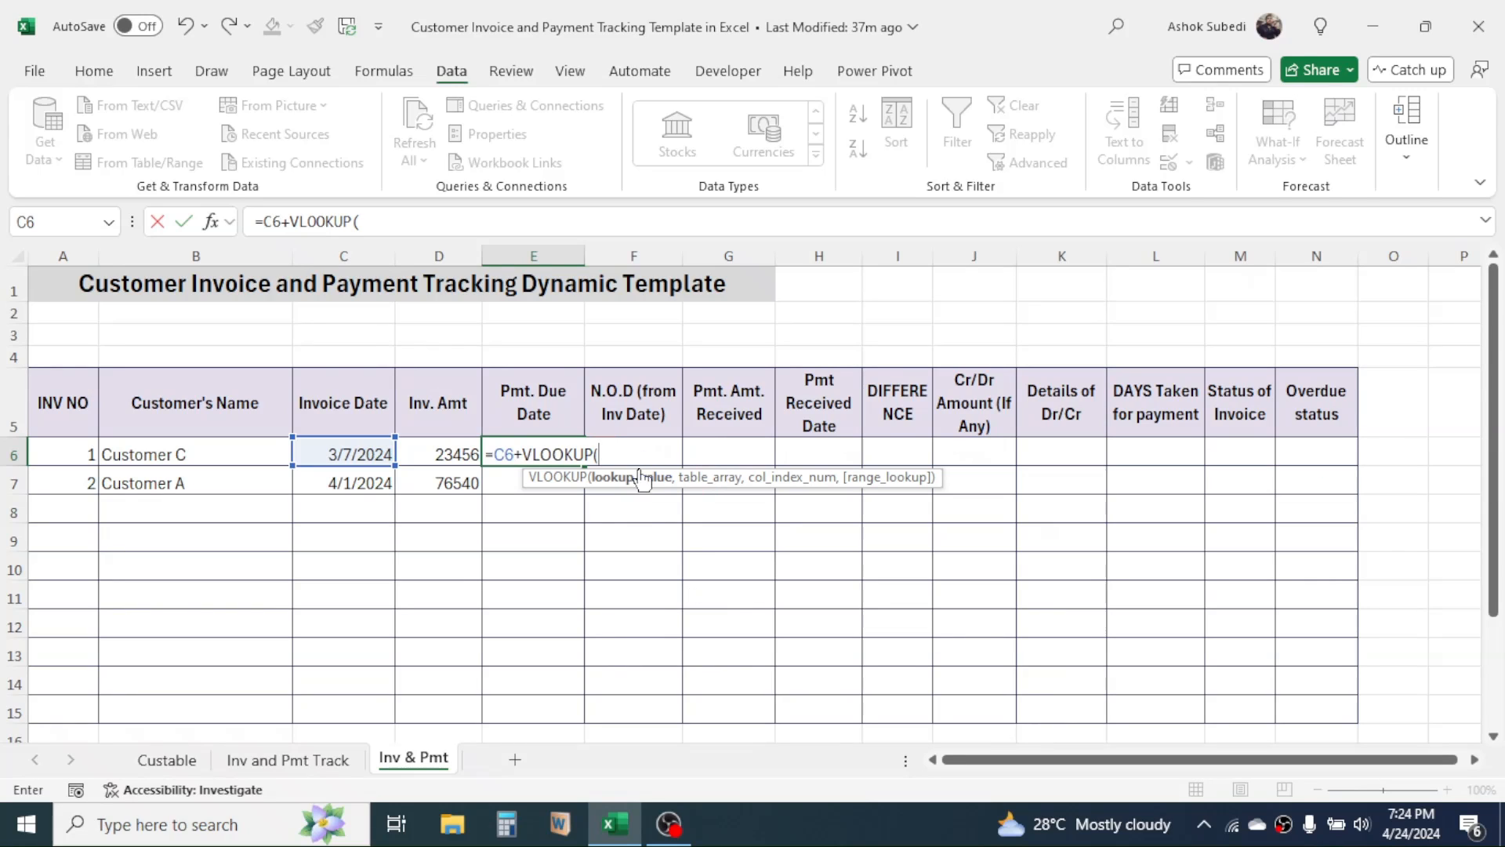
click(161, 453)
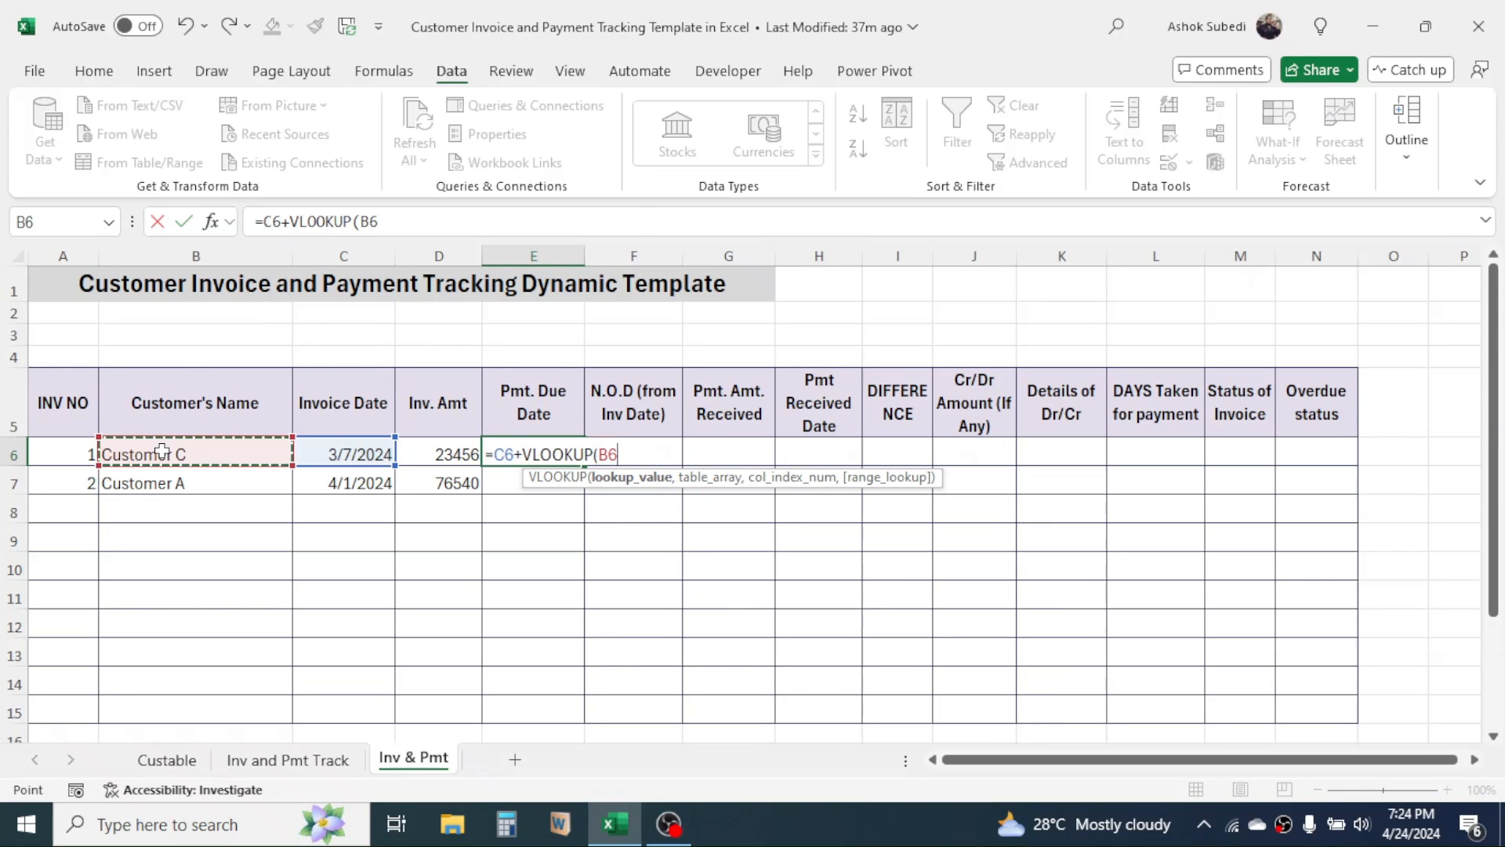
text(,)
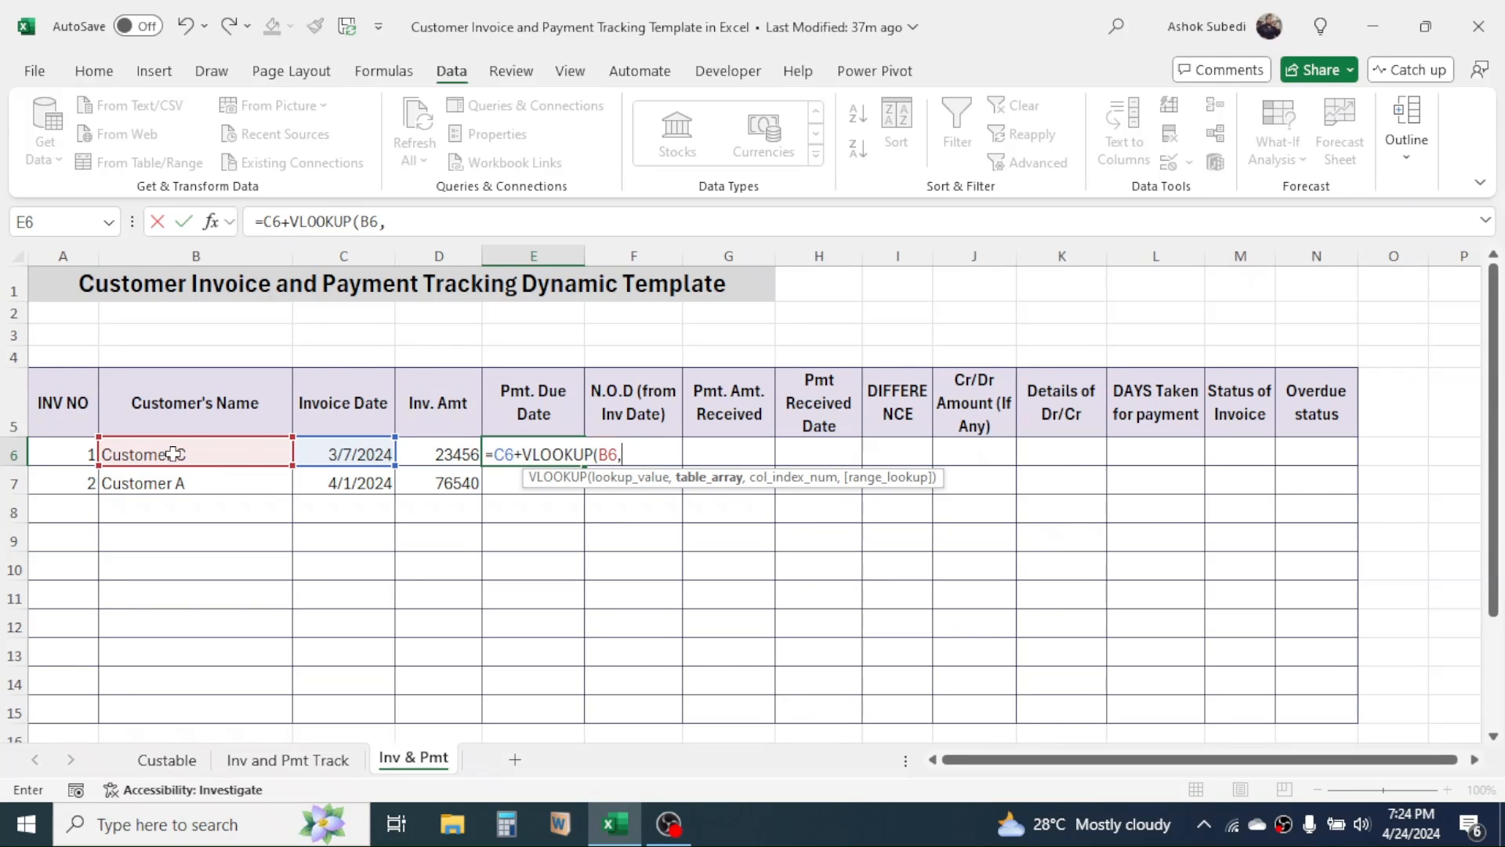
Complete the E6 lookup with the Custable range B4:C9 (cus_table), column 2 and FALSE for an exact match, and enter the formula
click(166, 760)
drag(218, 372, 410, 428)
drag(410, 482, 408, 511)
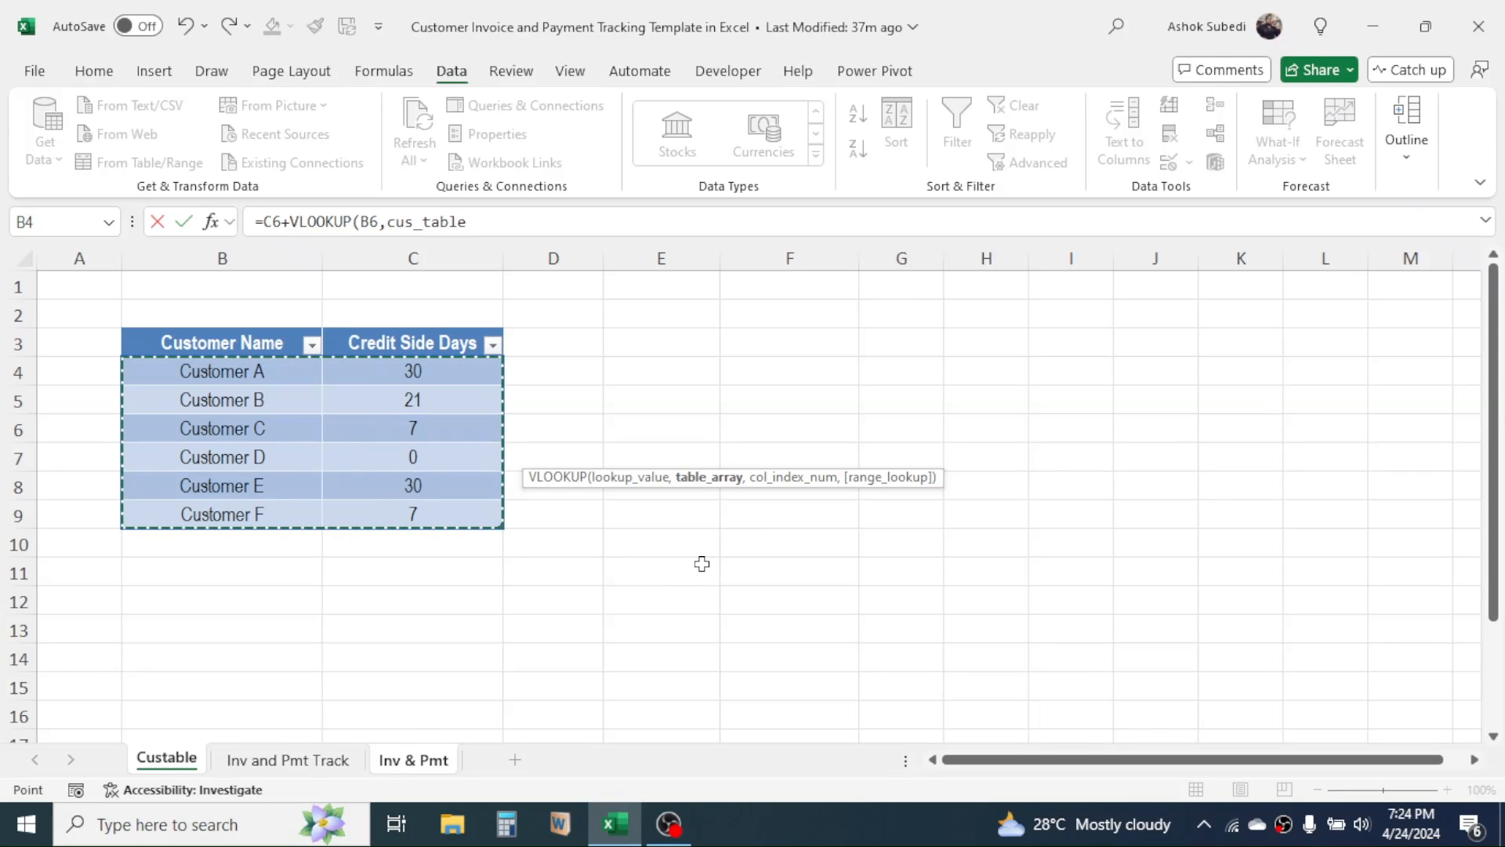
text(,)
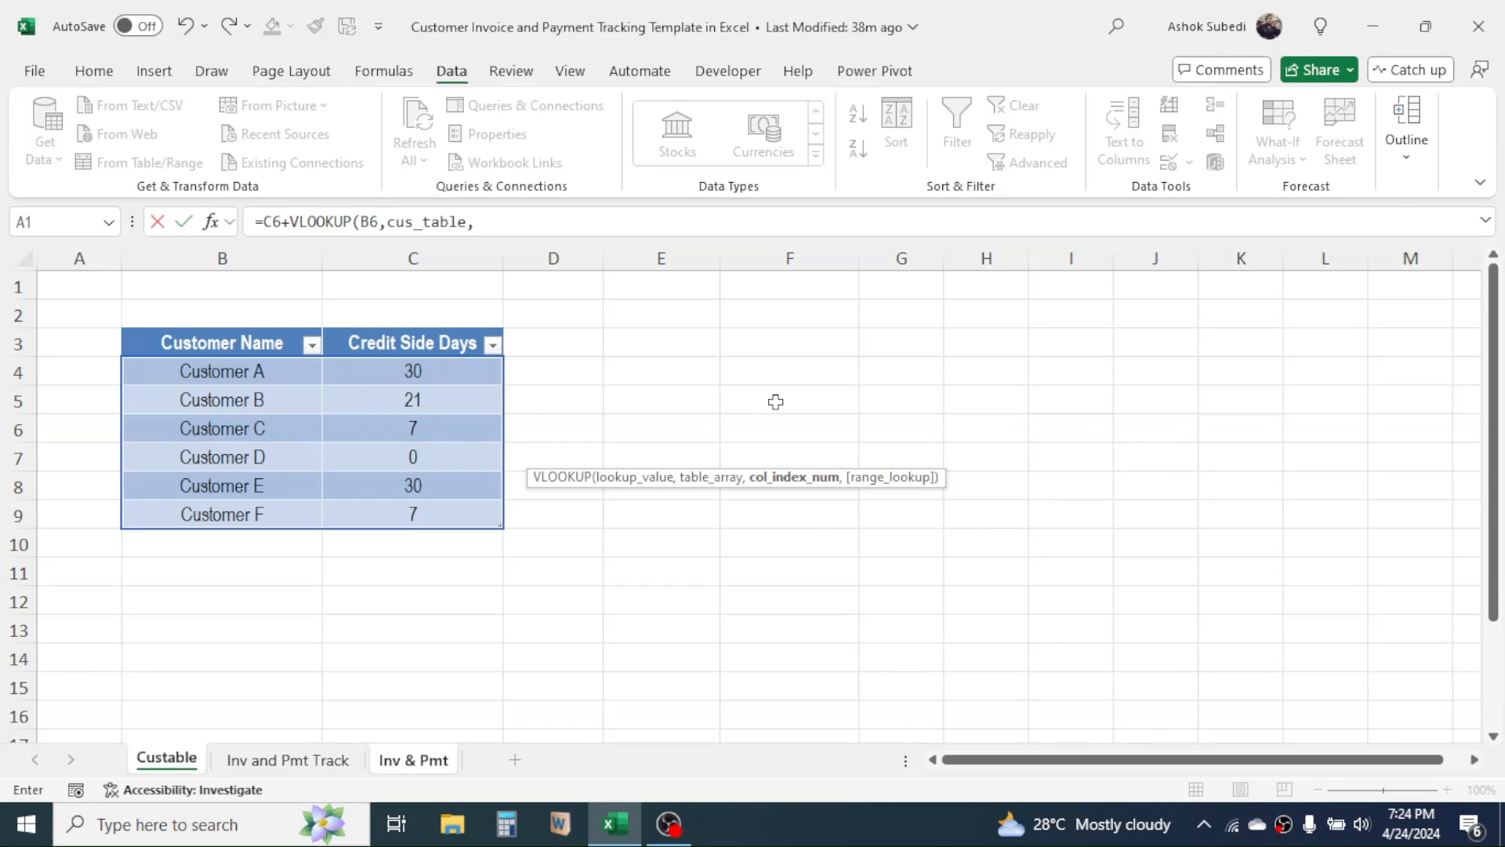
text(,)
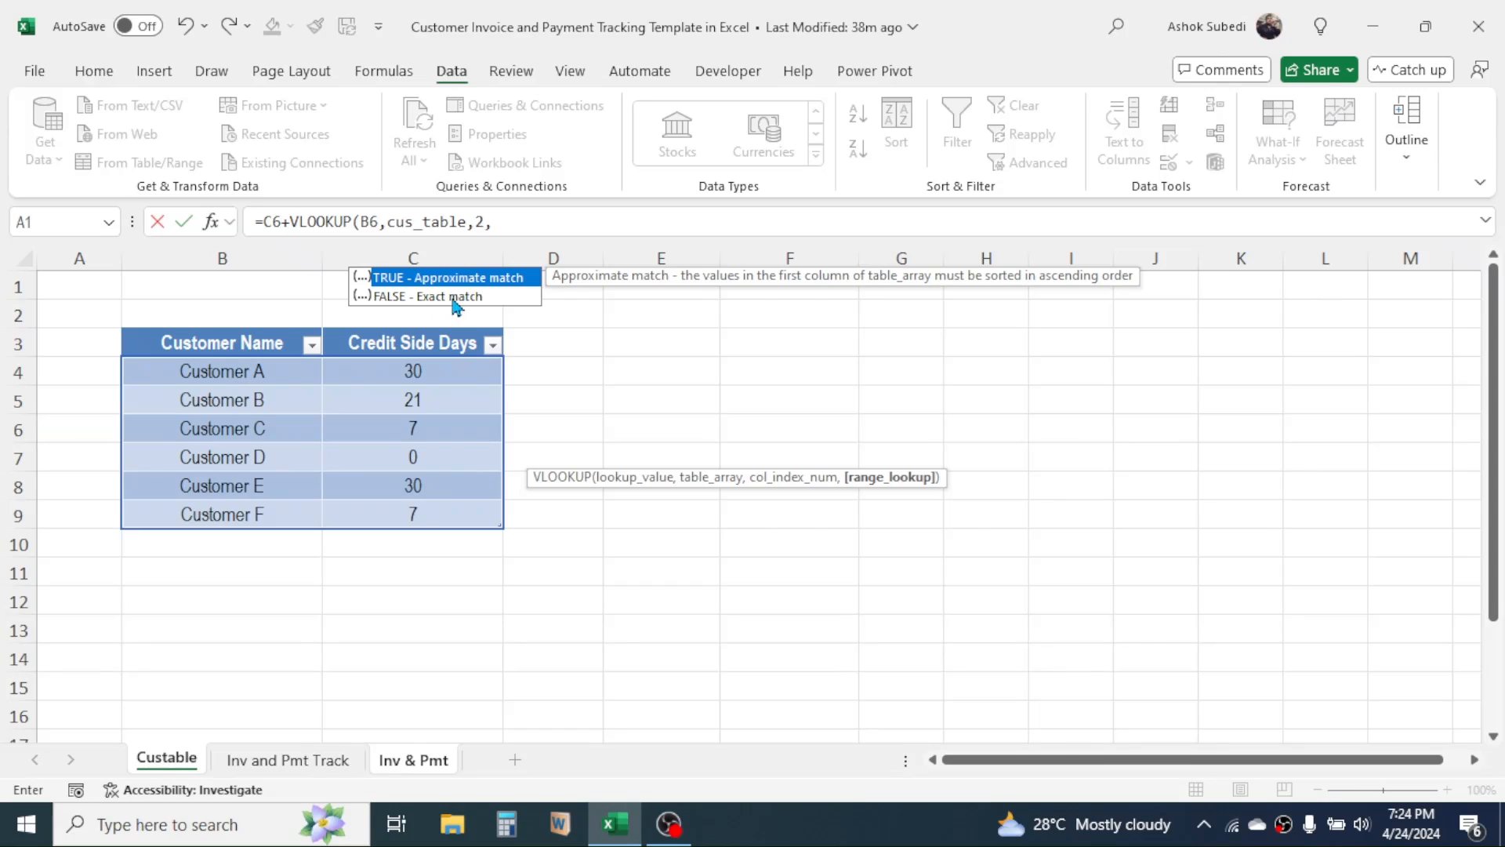
double_click(401, 298)
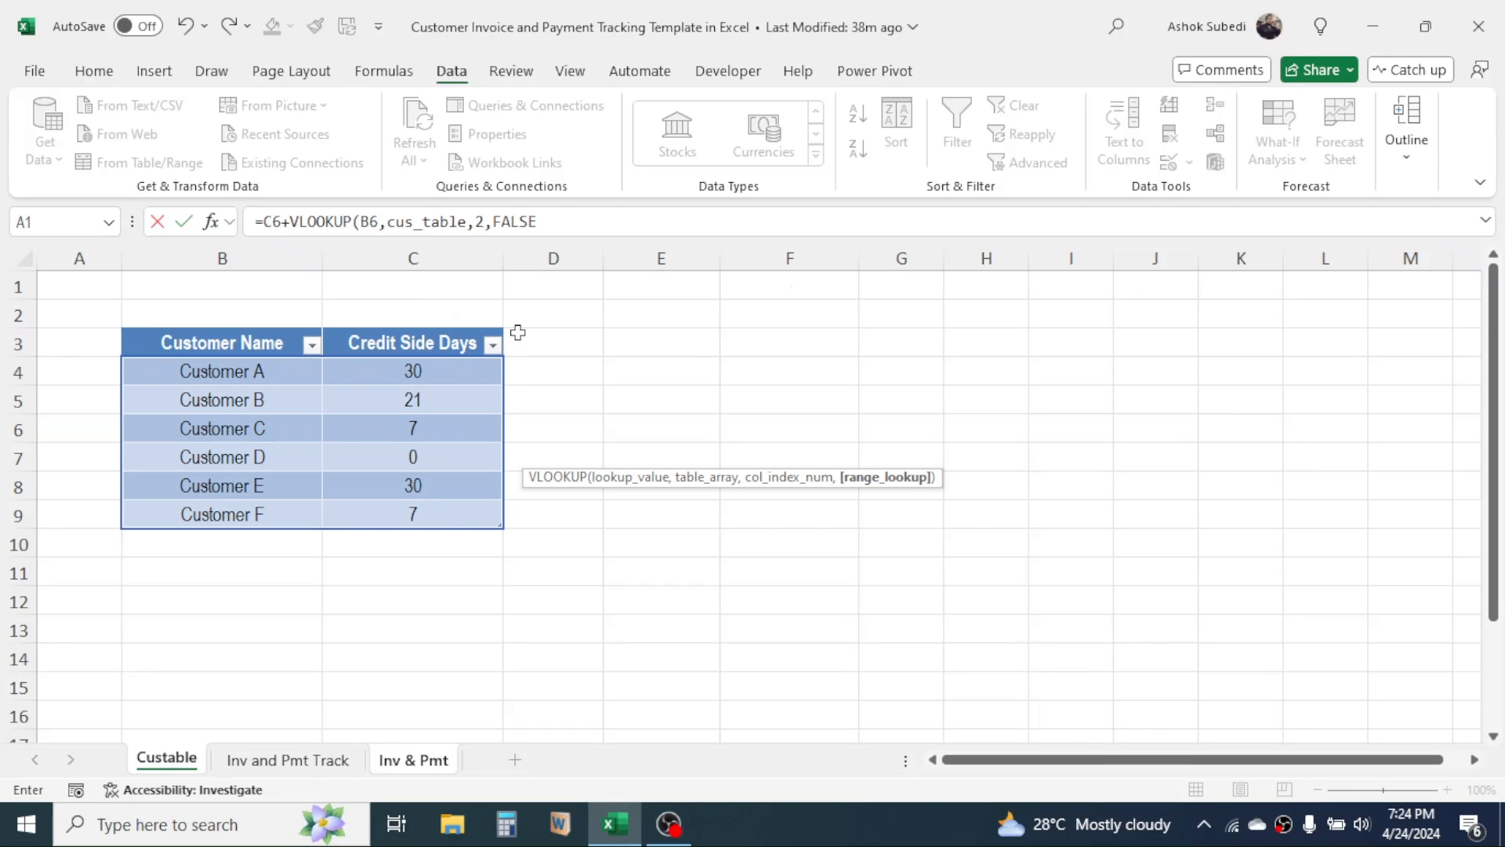
text())
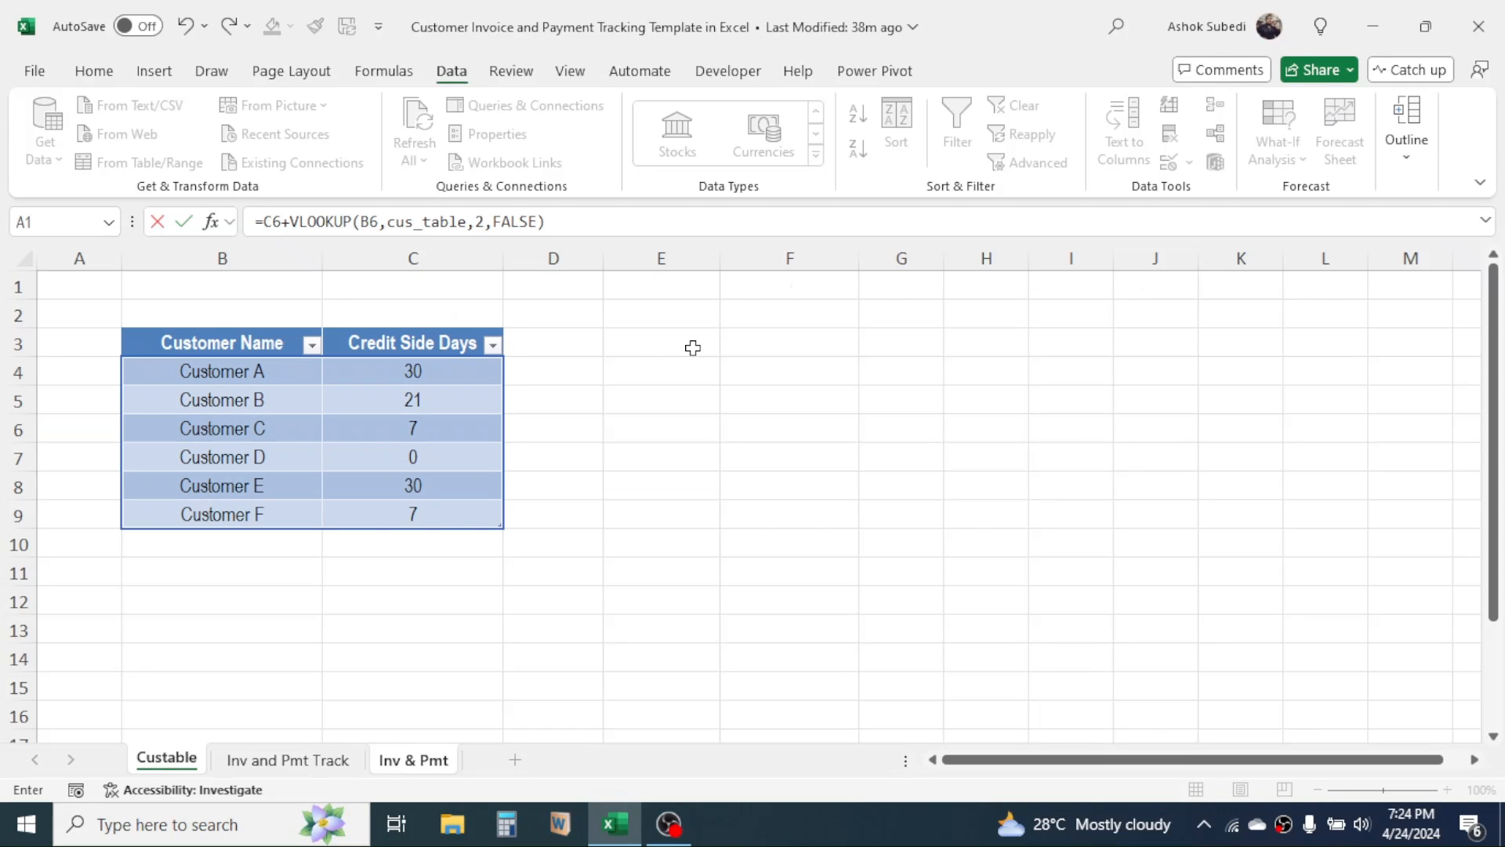
key(Return)
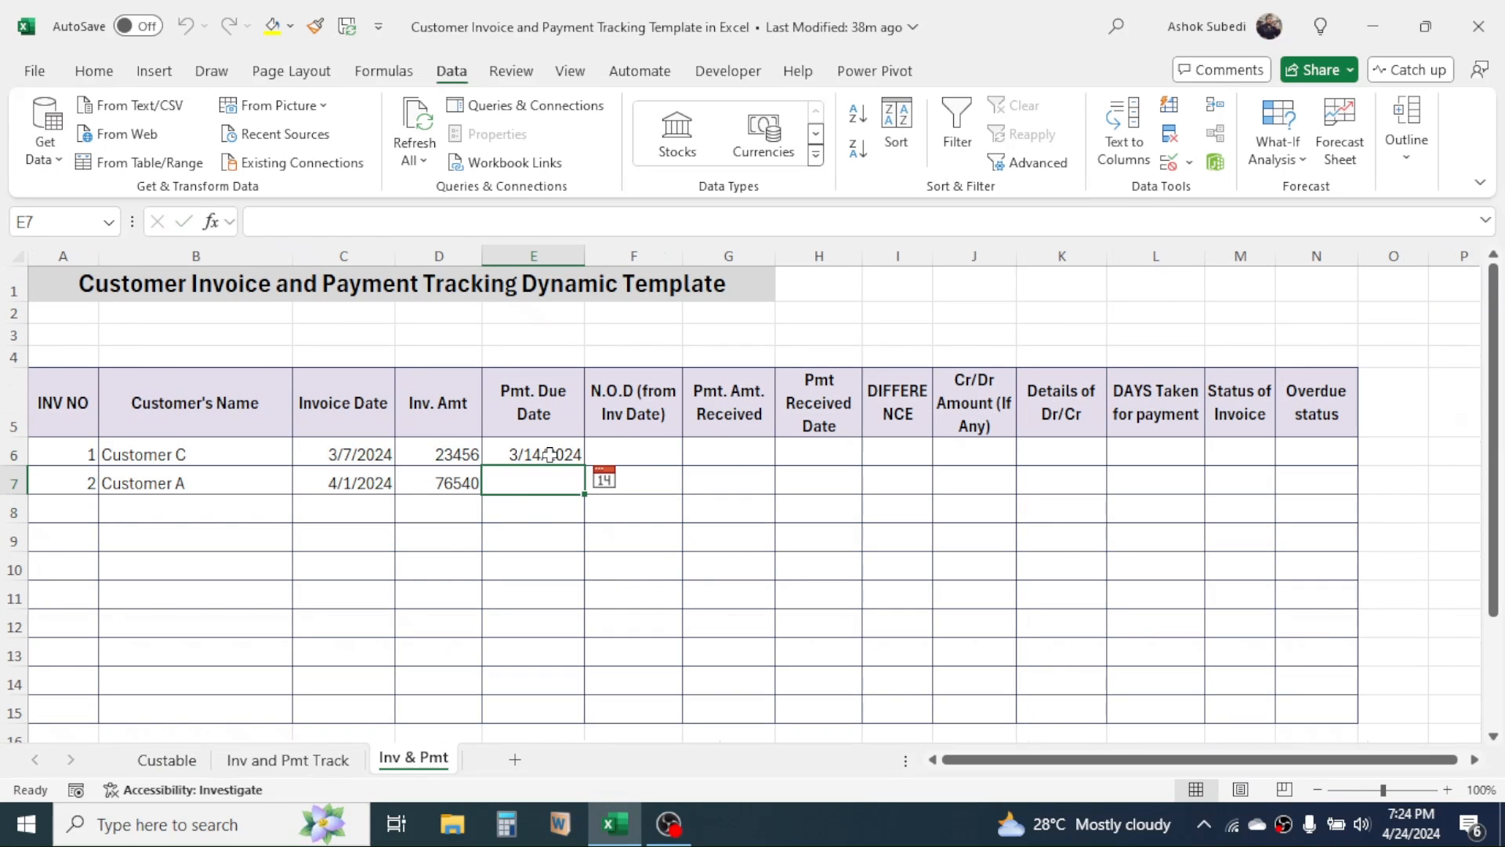
Fill the Pmt. Due Date formula from E6 down to E15 and check the filled cells in the empty invoice rows
click(549, 455)
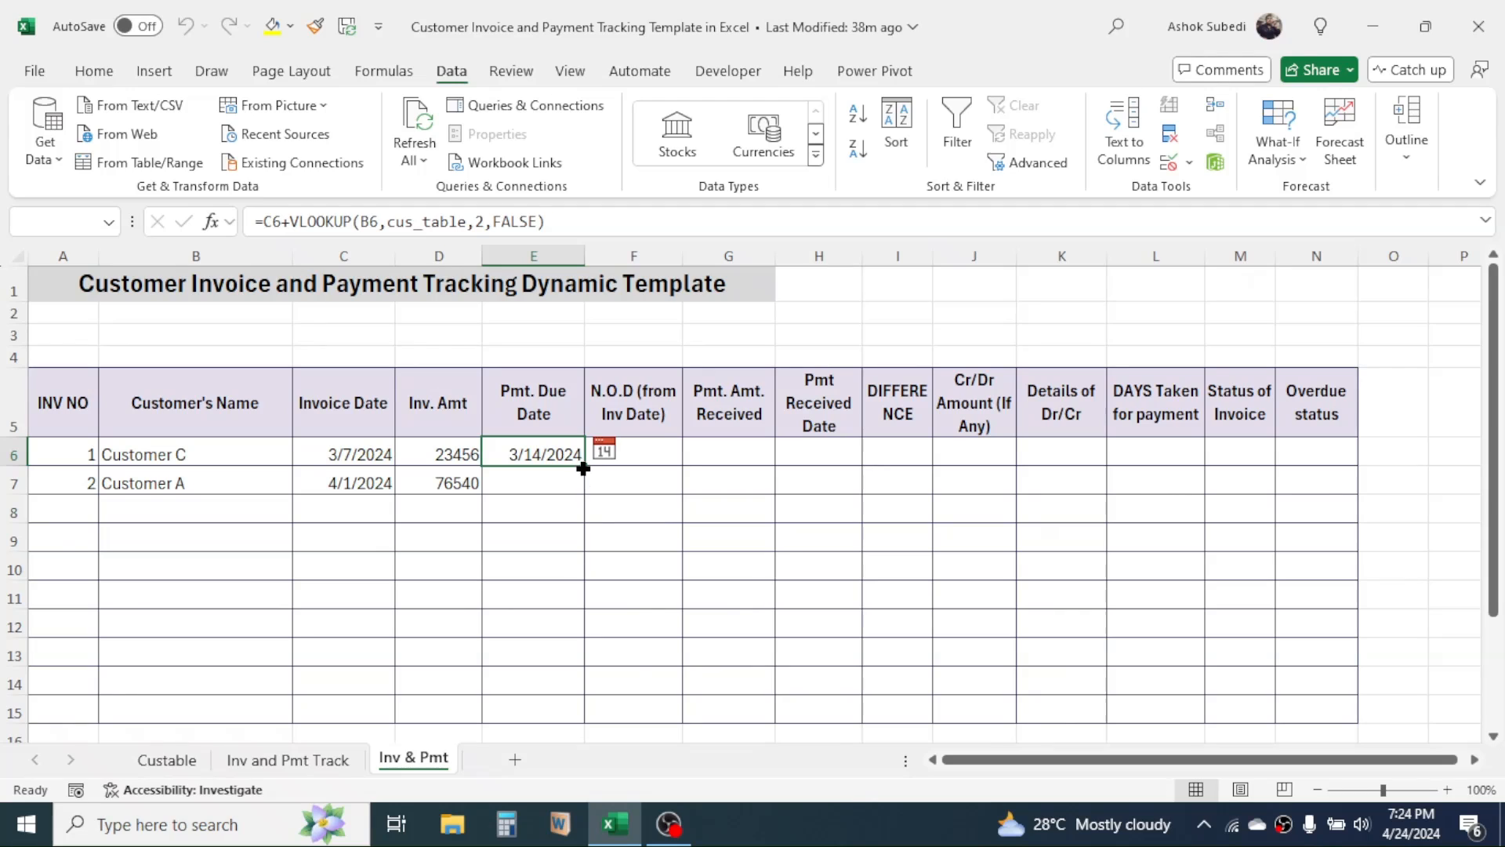
drag(586, 468, 558, 710)
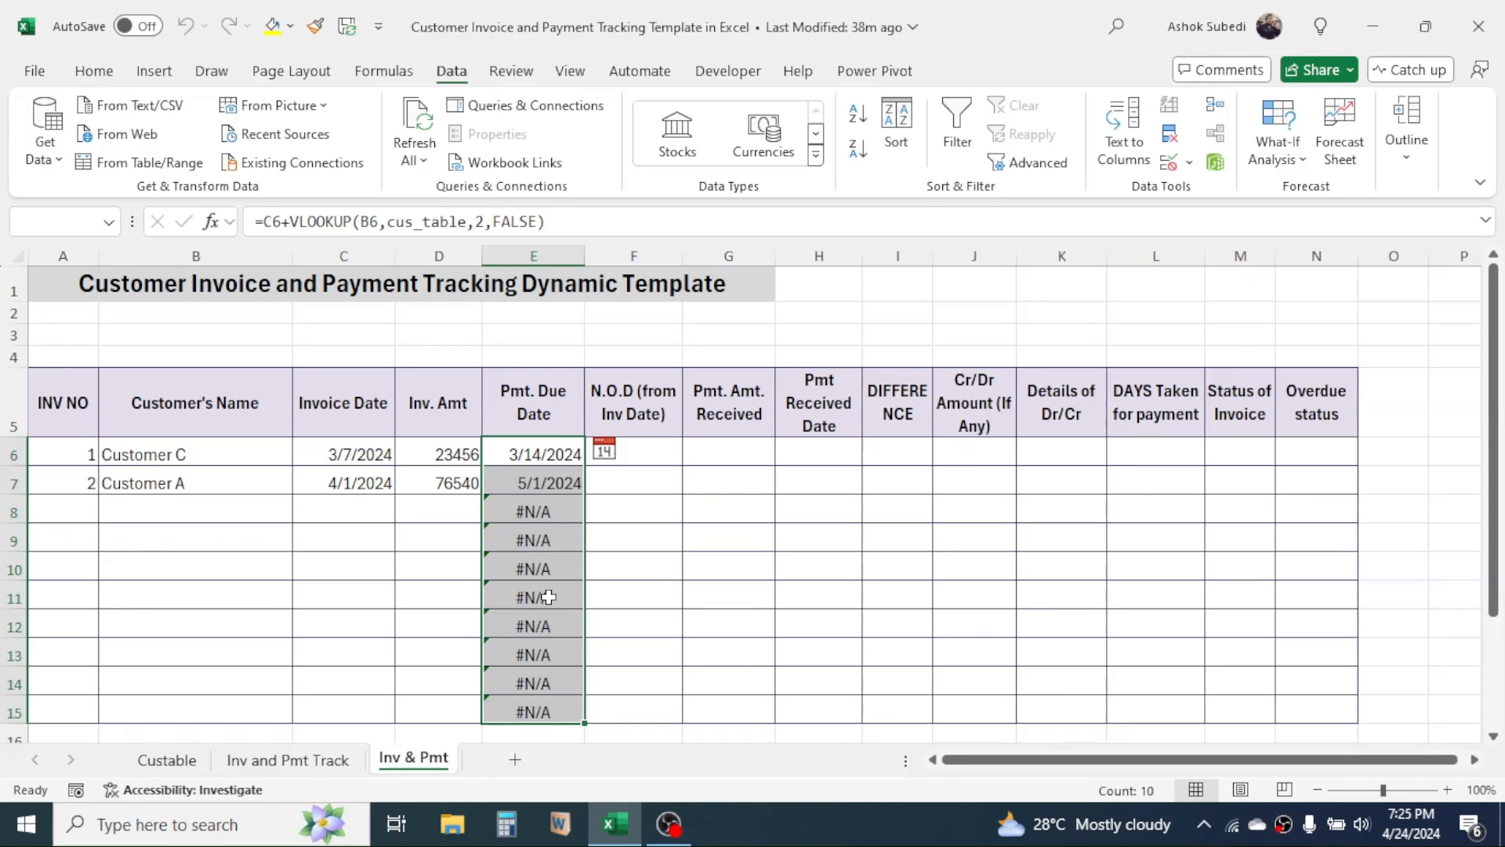
click(546, 570)
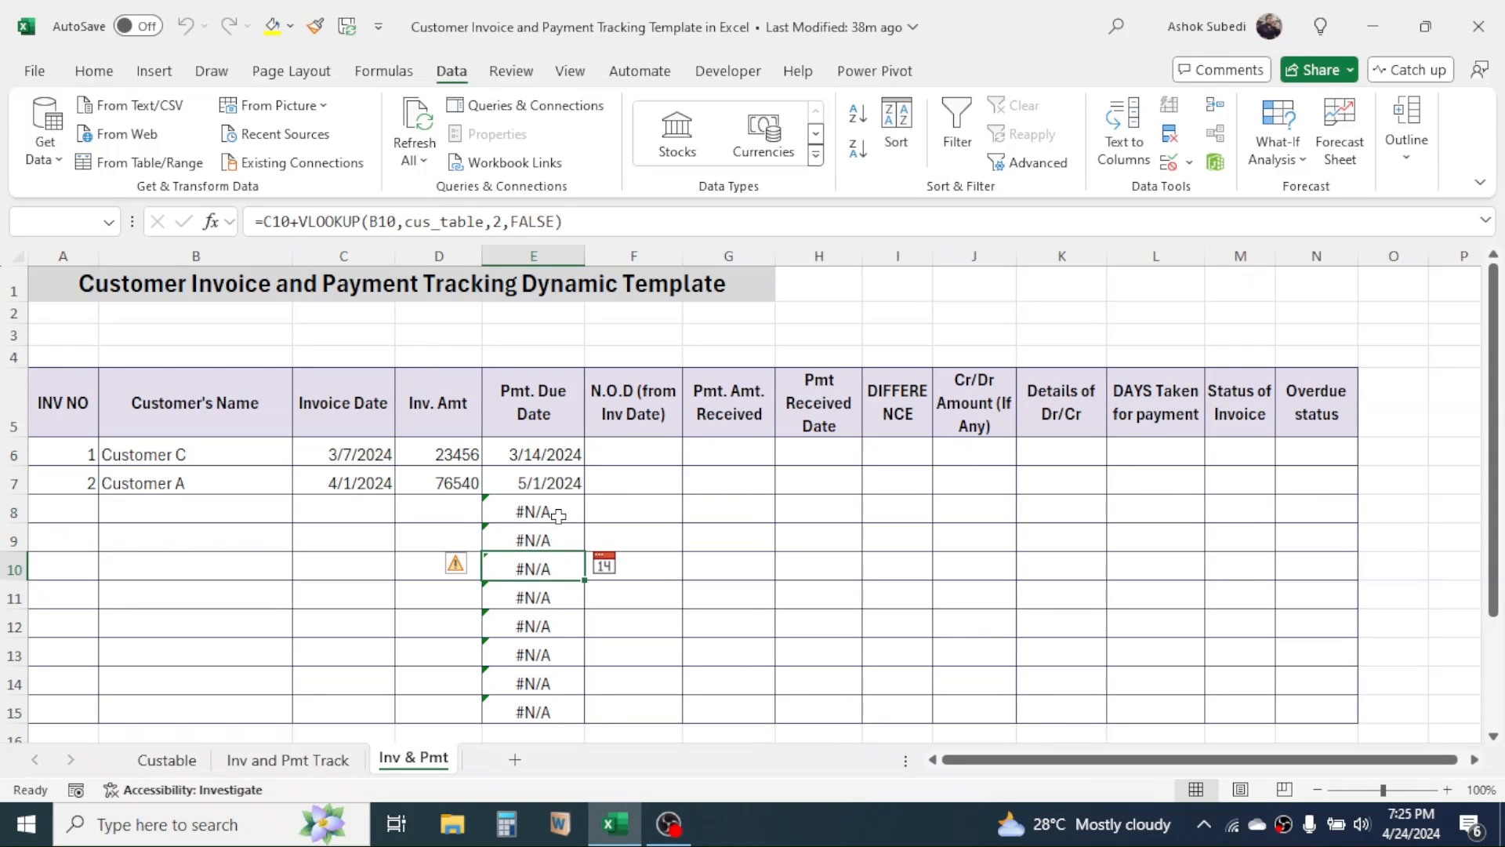
click(547, 513)
click(547, 542)
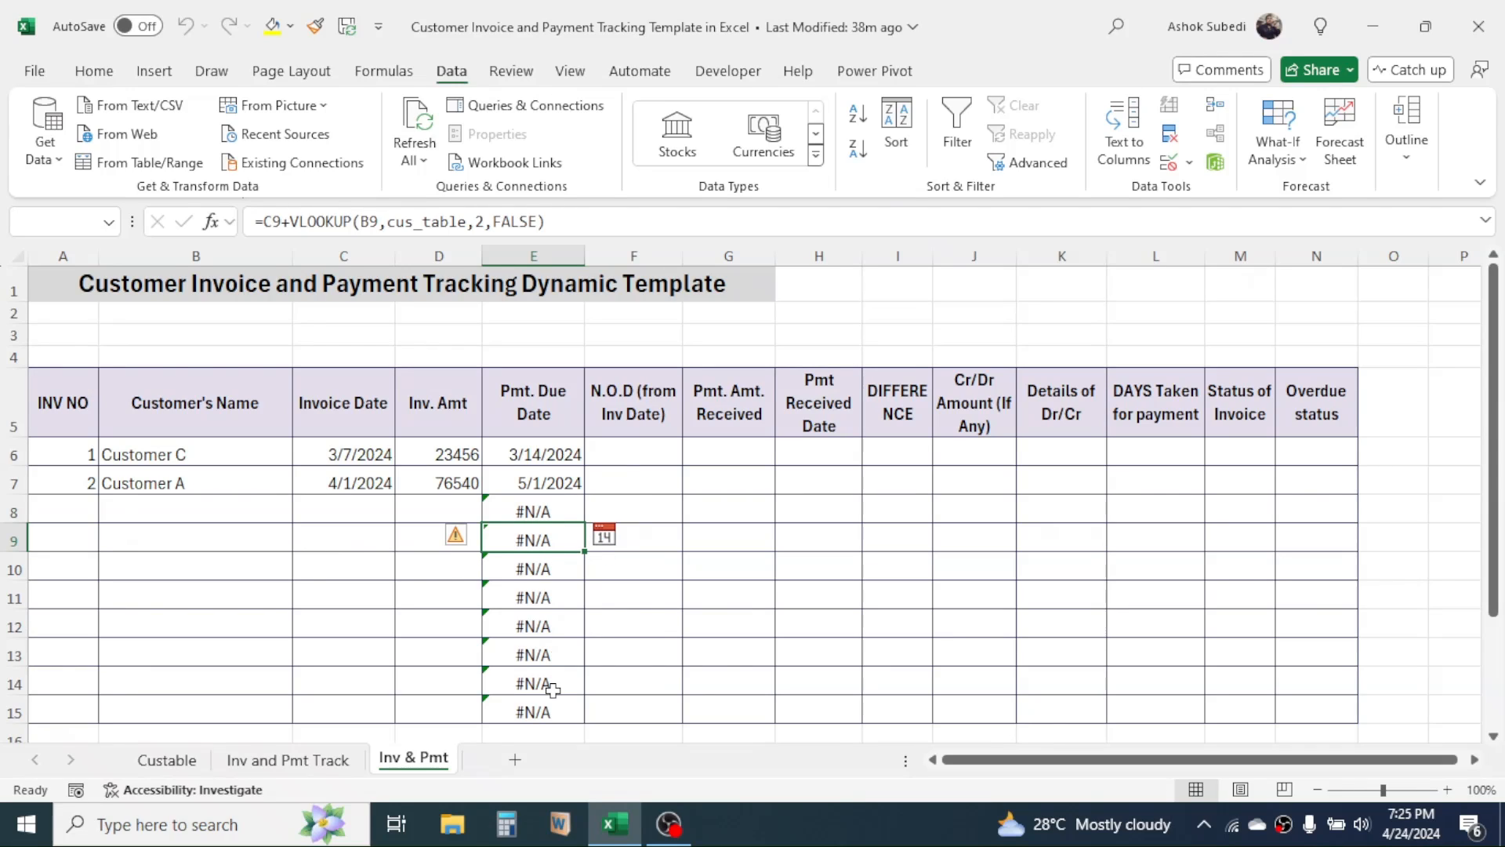
Wrap the E6 due date formula in an IF that tests D6<>"" and uses the existing calculation as the true value
click(520, 454)
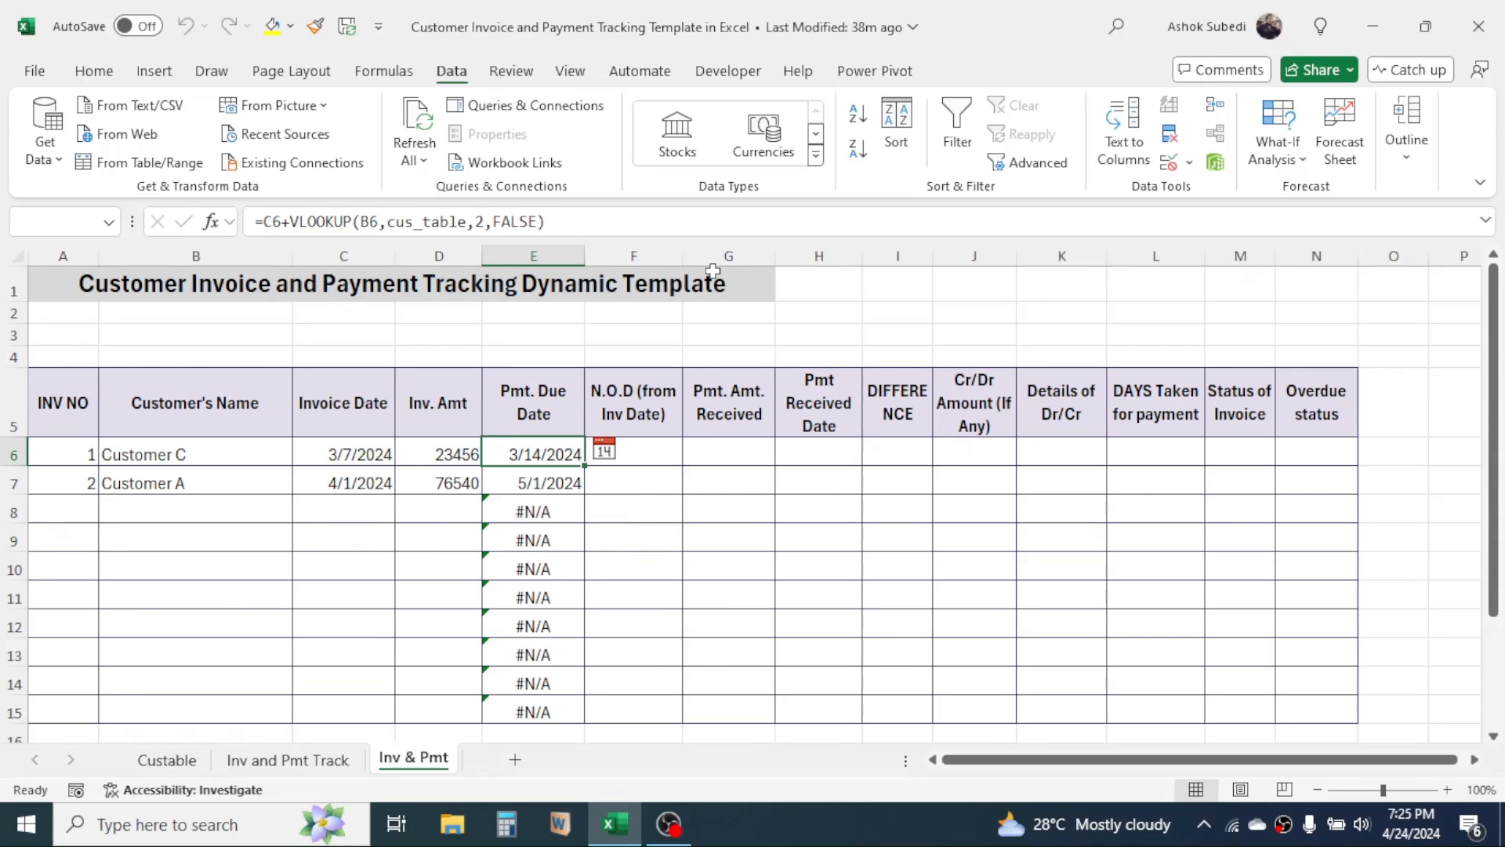
double_click(538, 454)
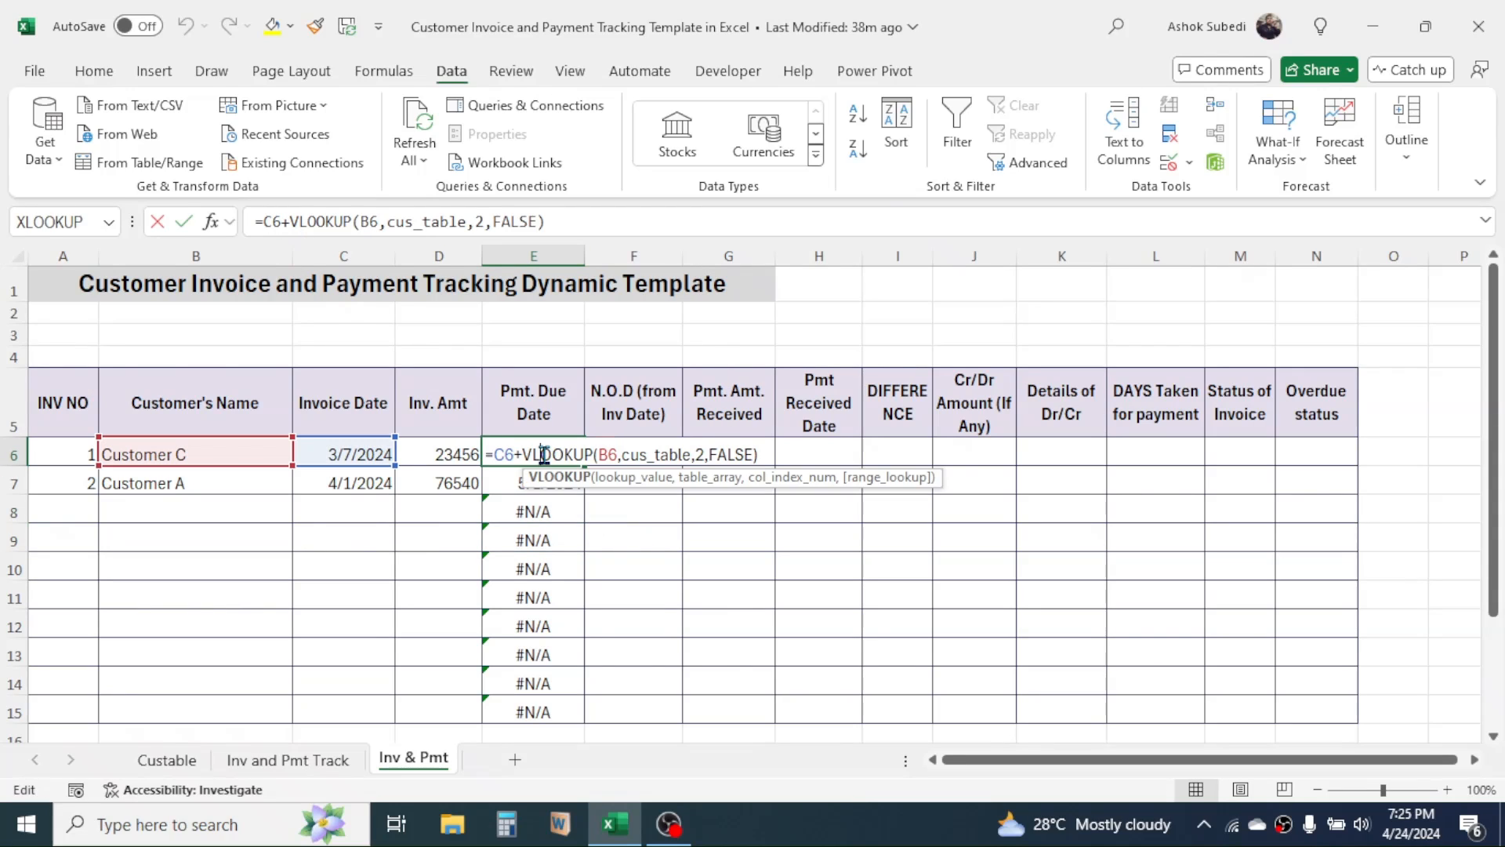
click(495, 454)
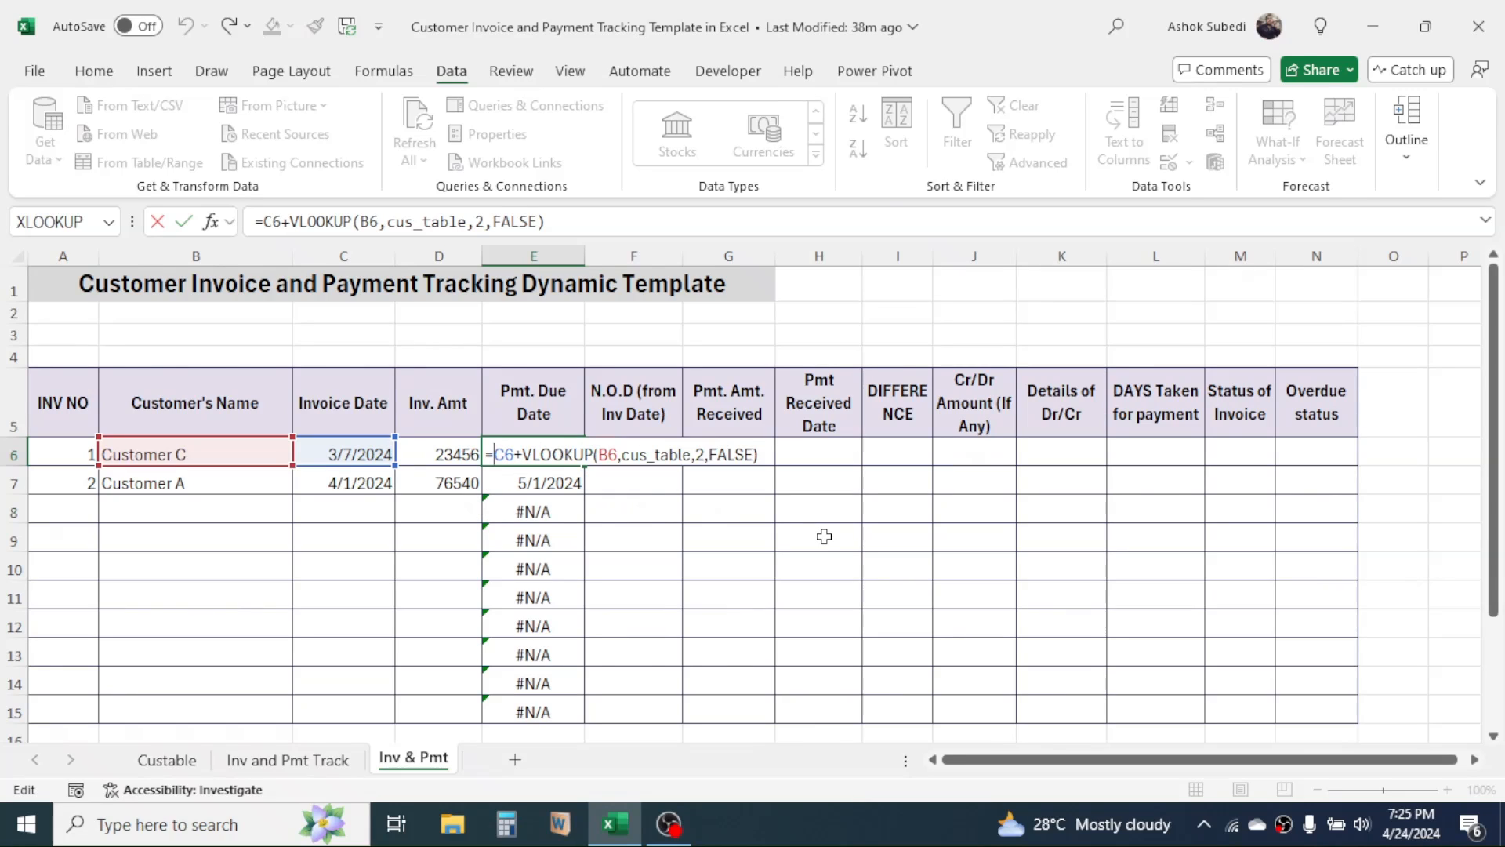
text(IF)
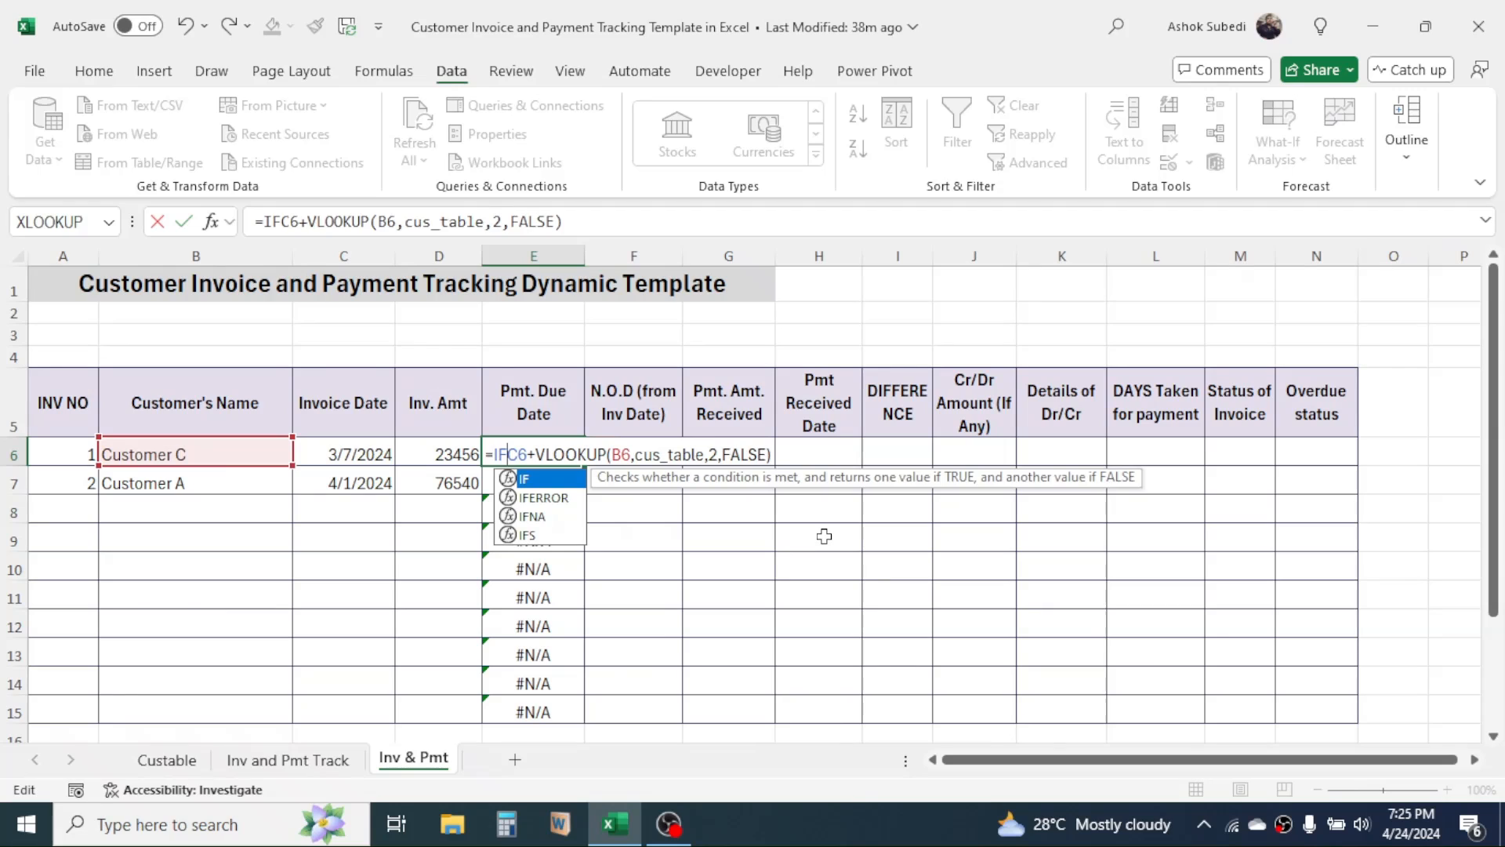
text(()
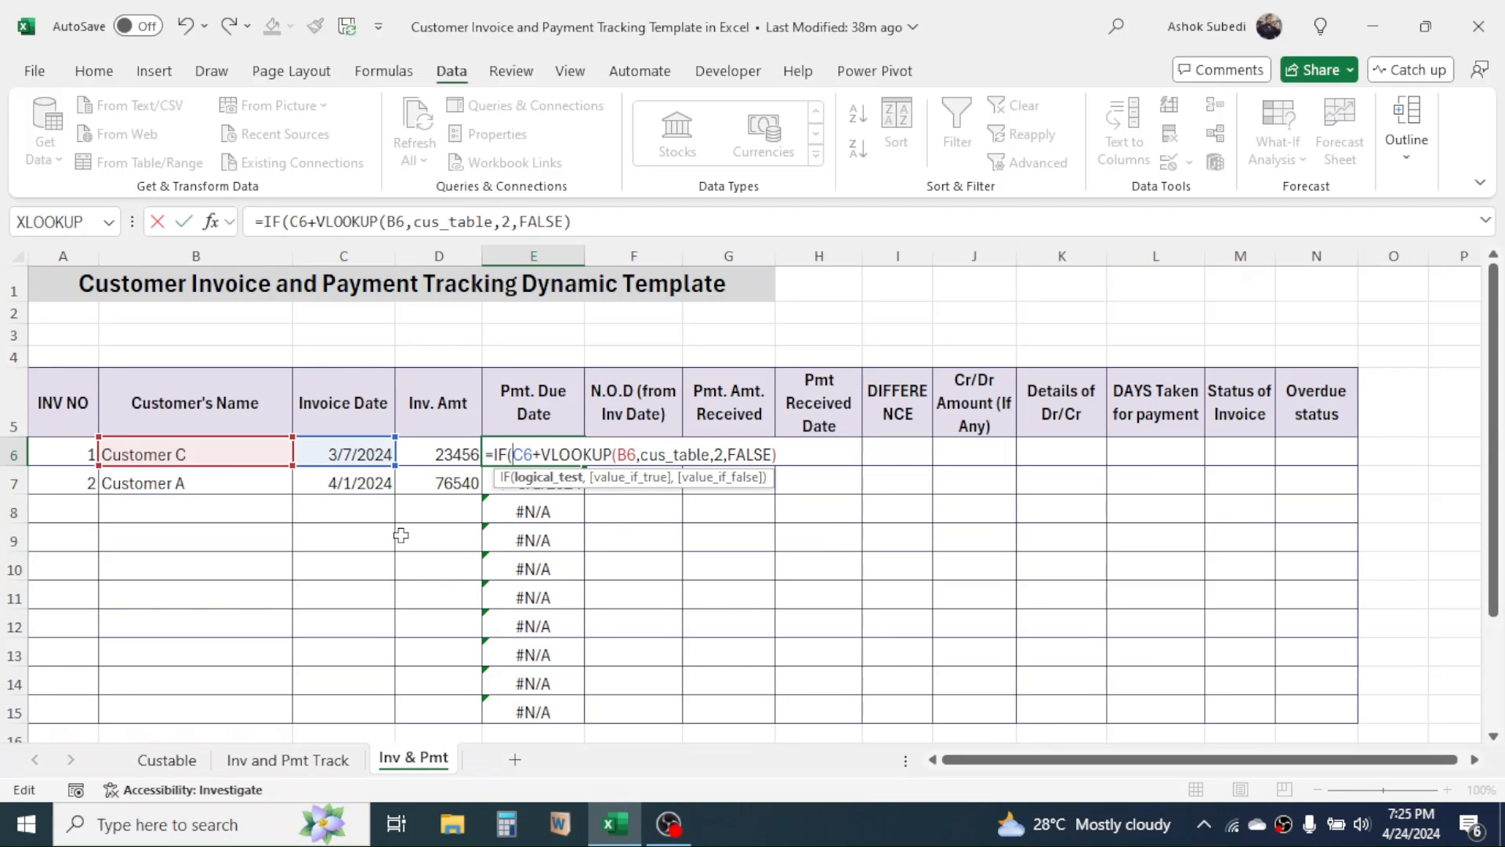
click(453, 449)
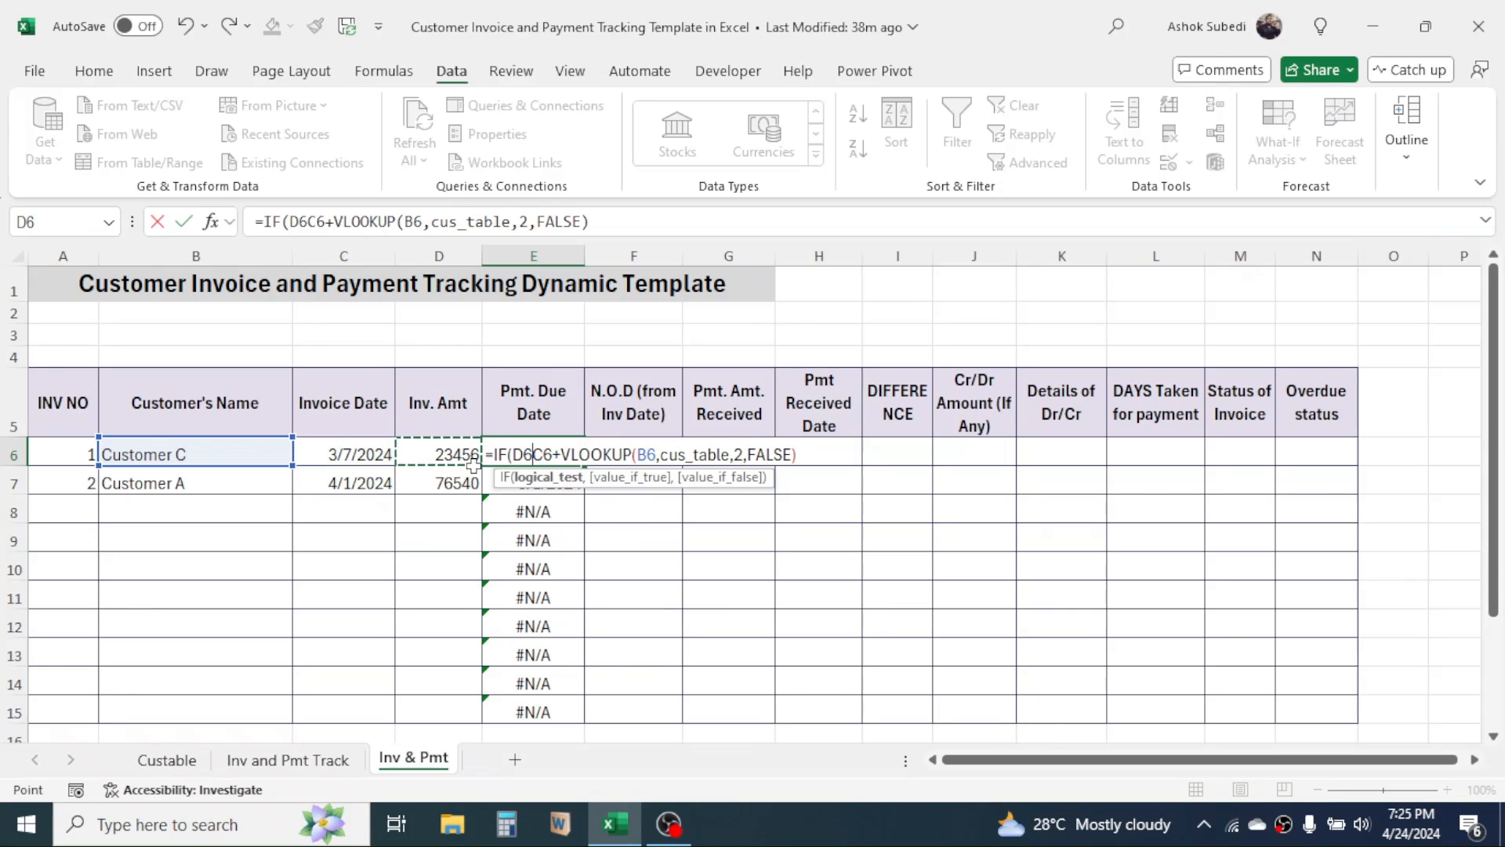
text(<)
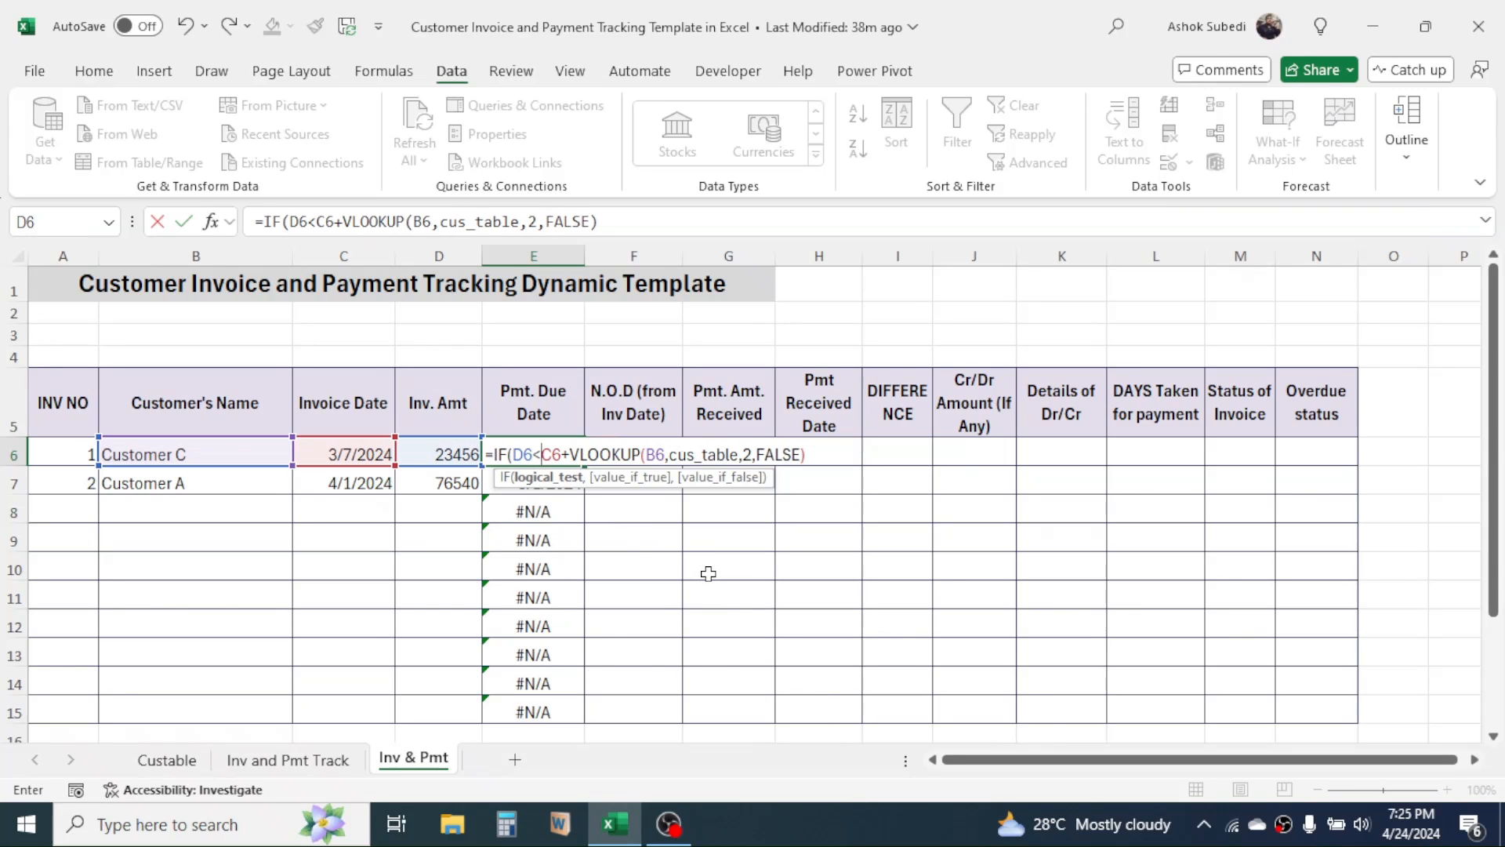
text(>)
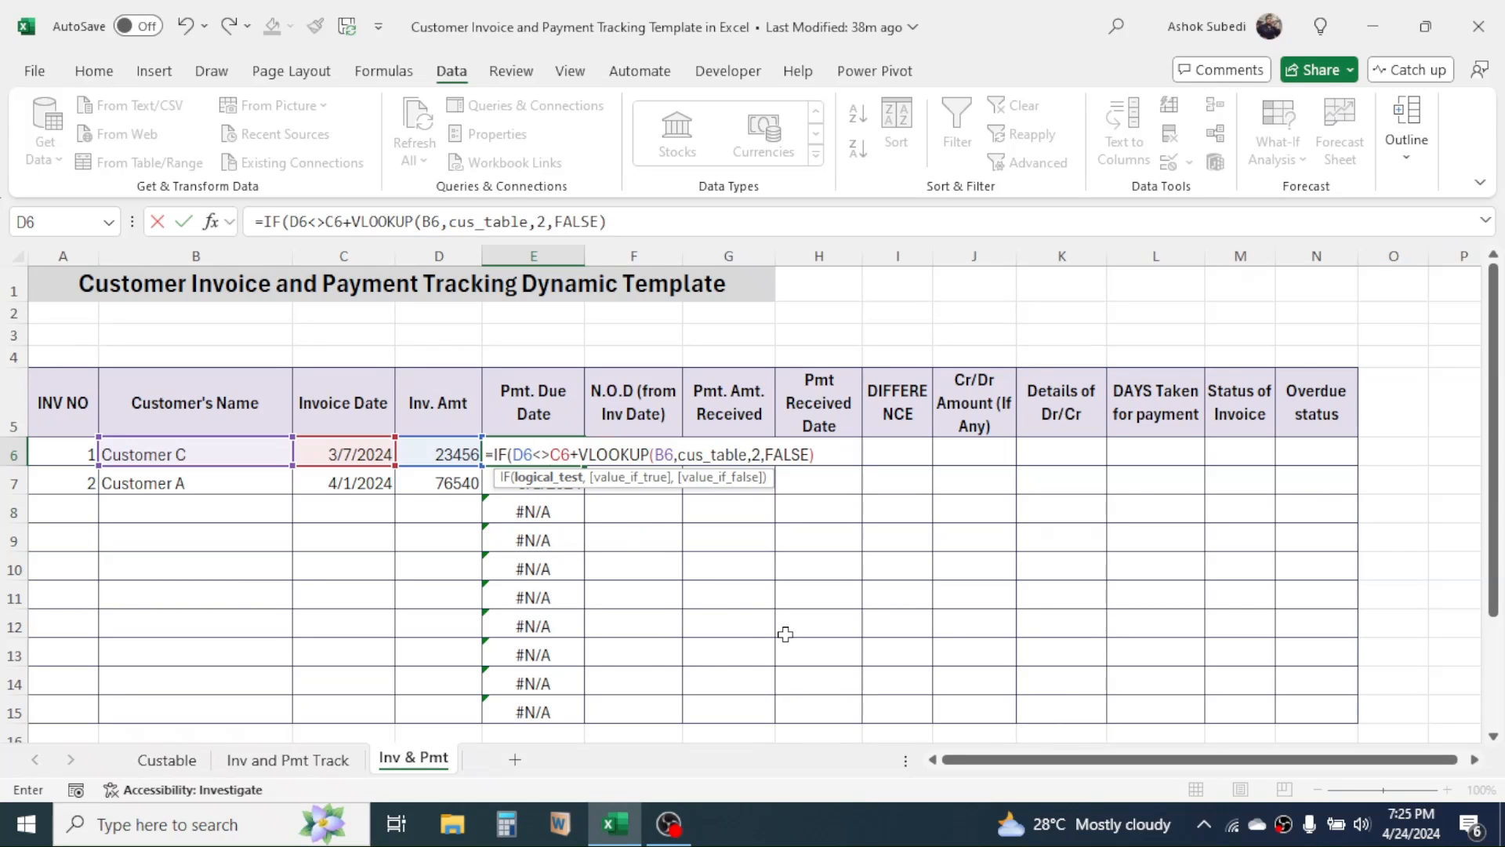
text("")
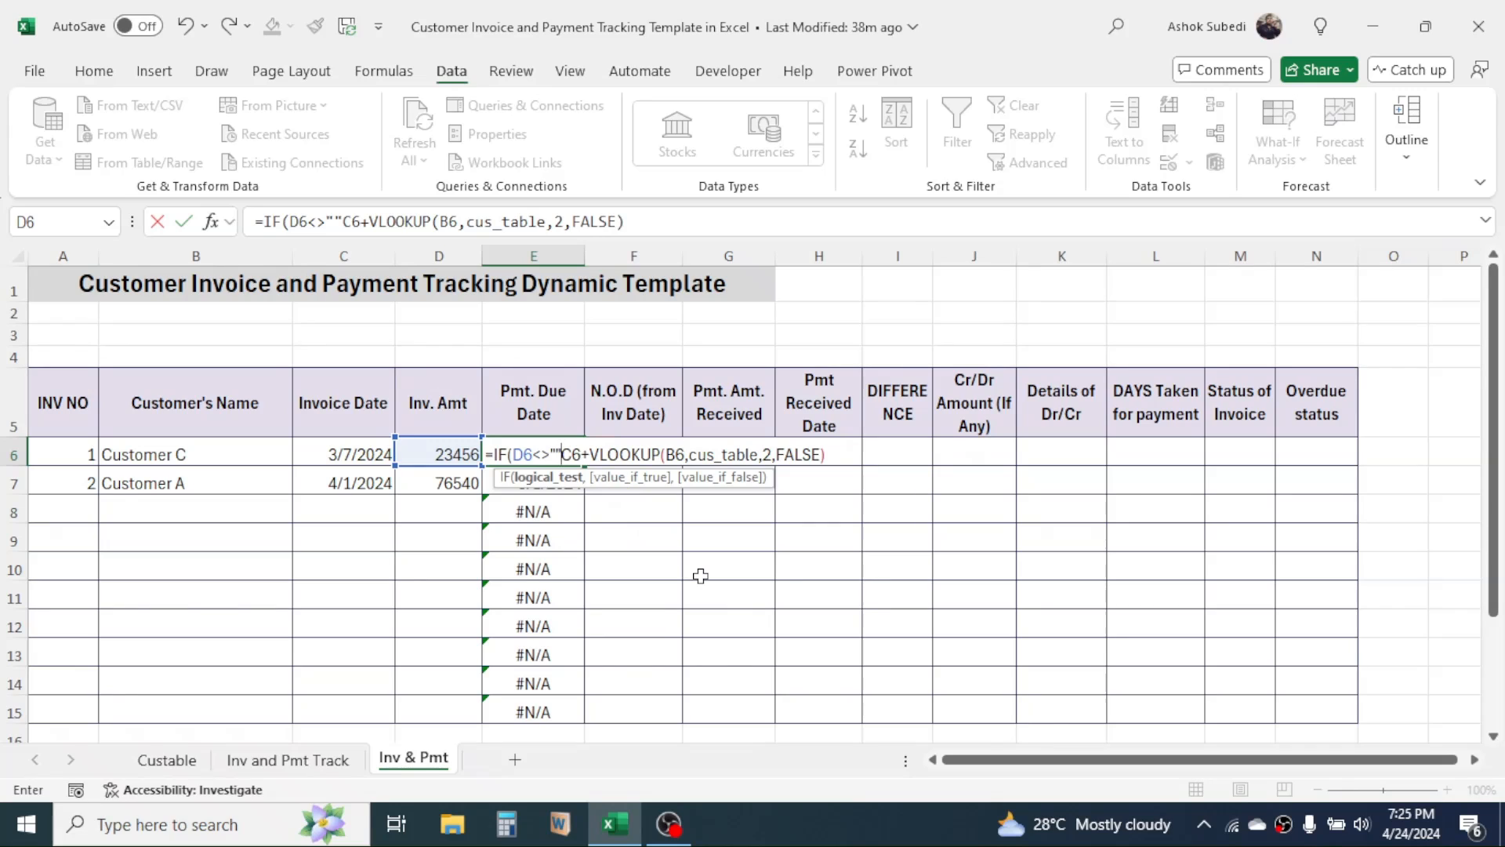
text(,)
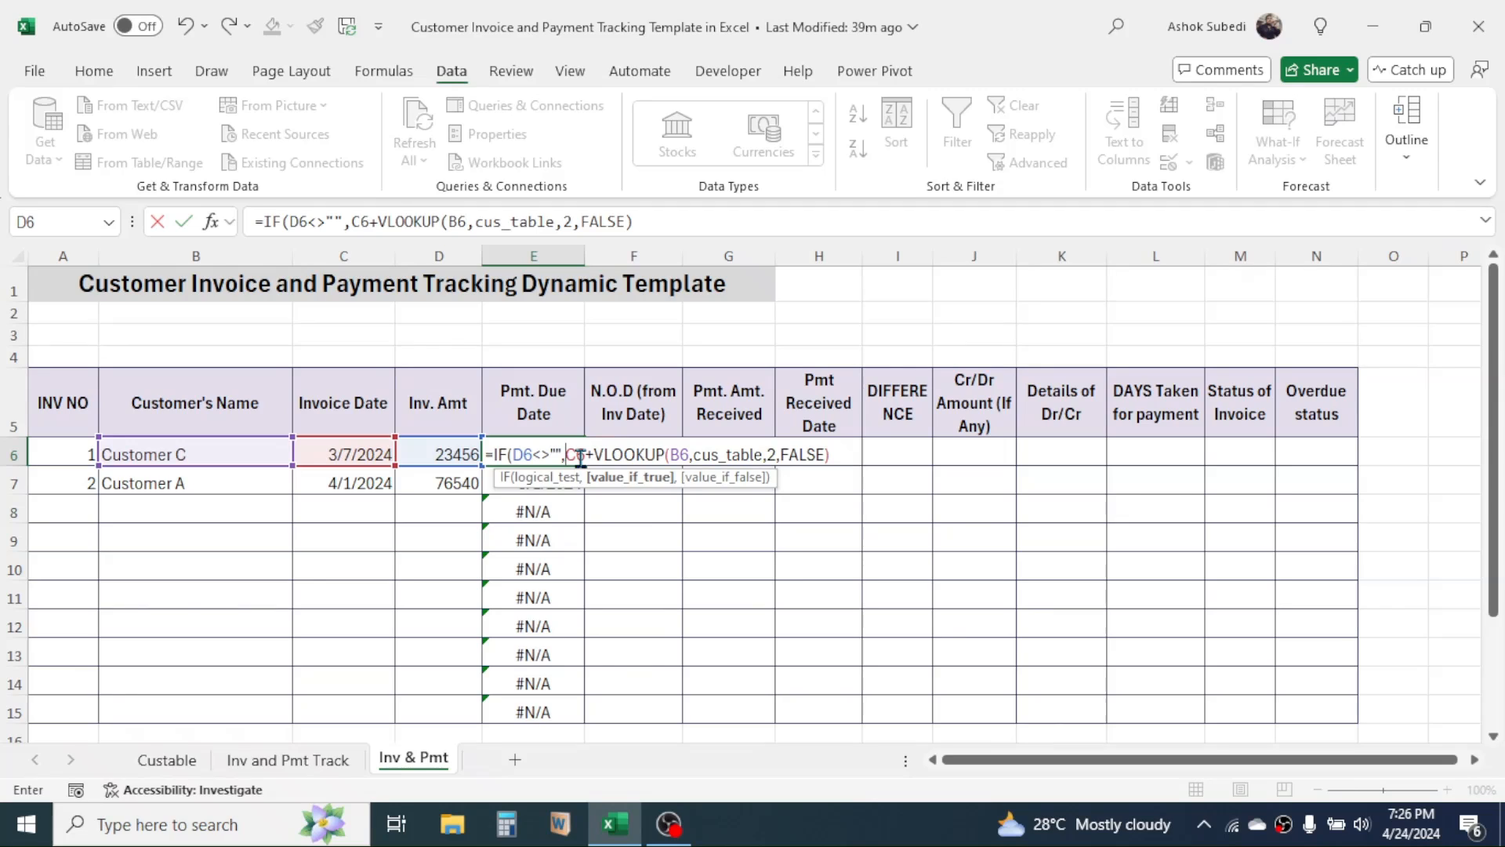
Finish the E6 due date IF formula with "" as the false value and fill it down to E15
click(832, 455)
text(,)
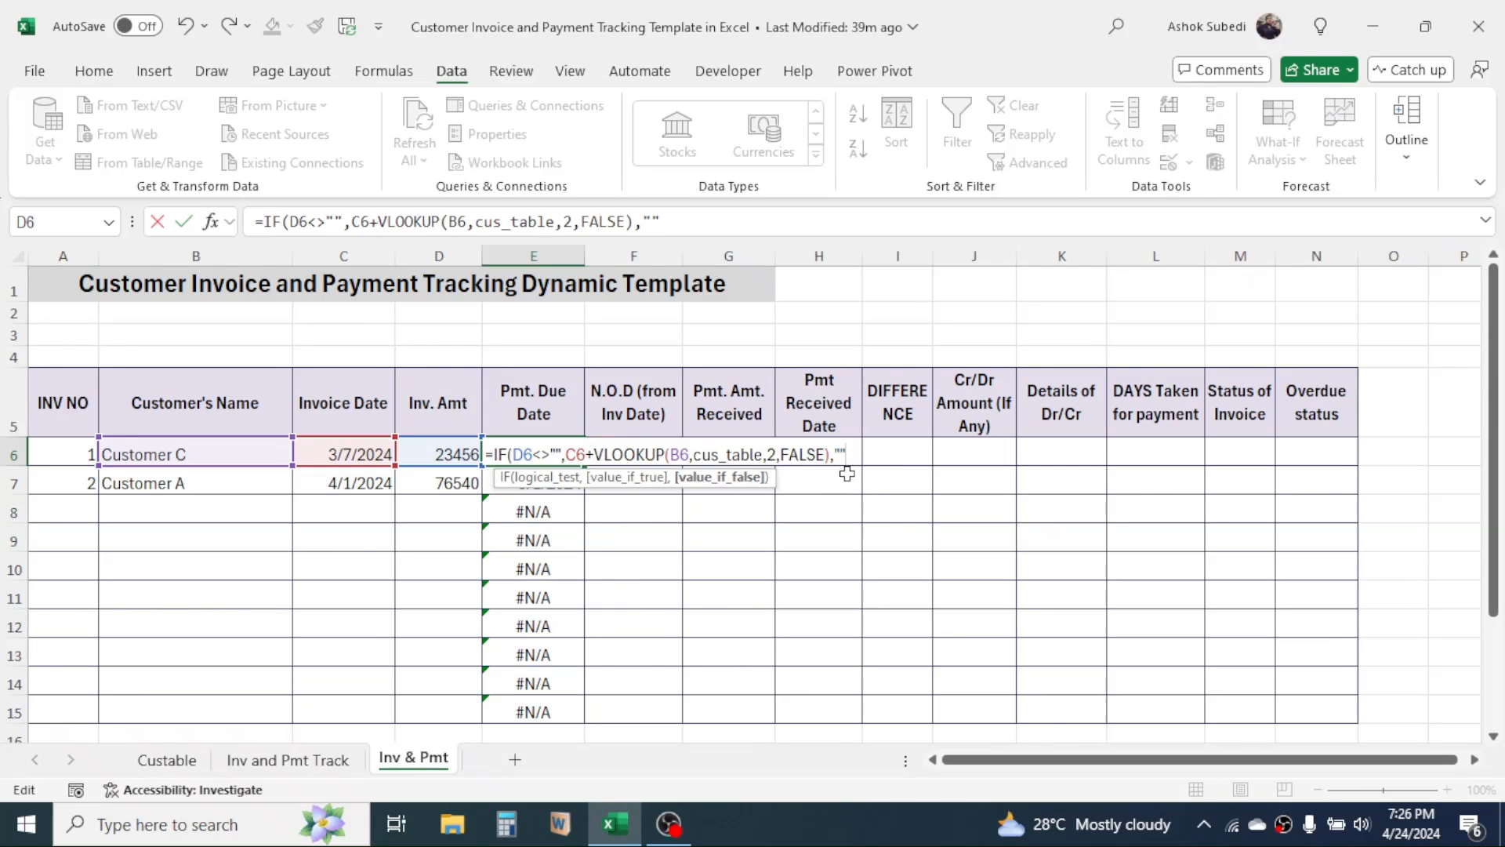
text())
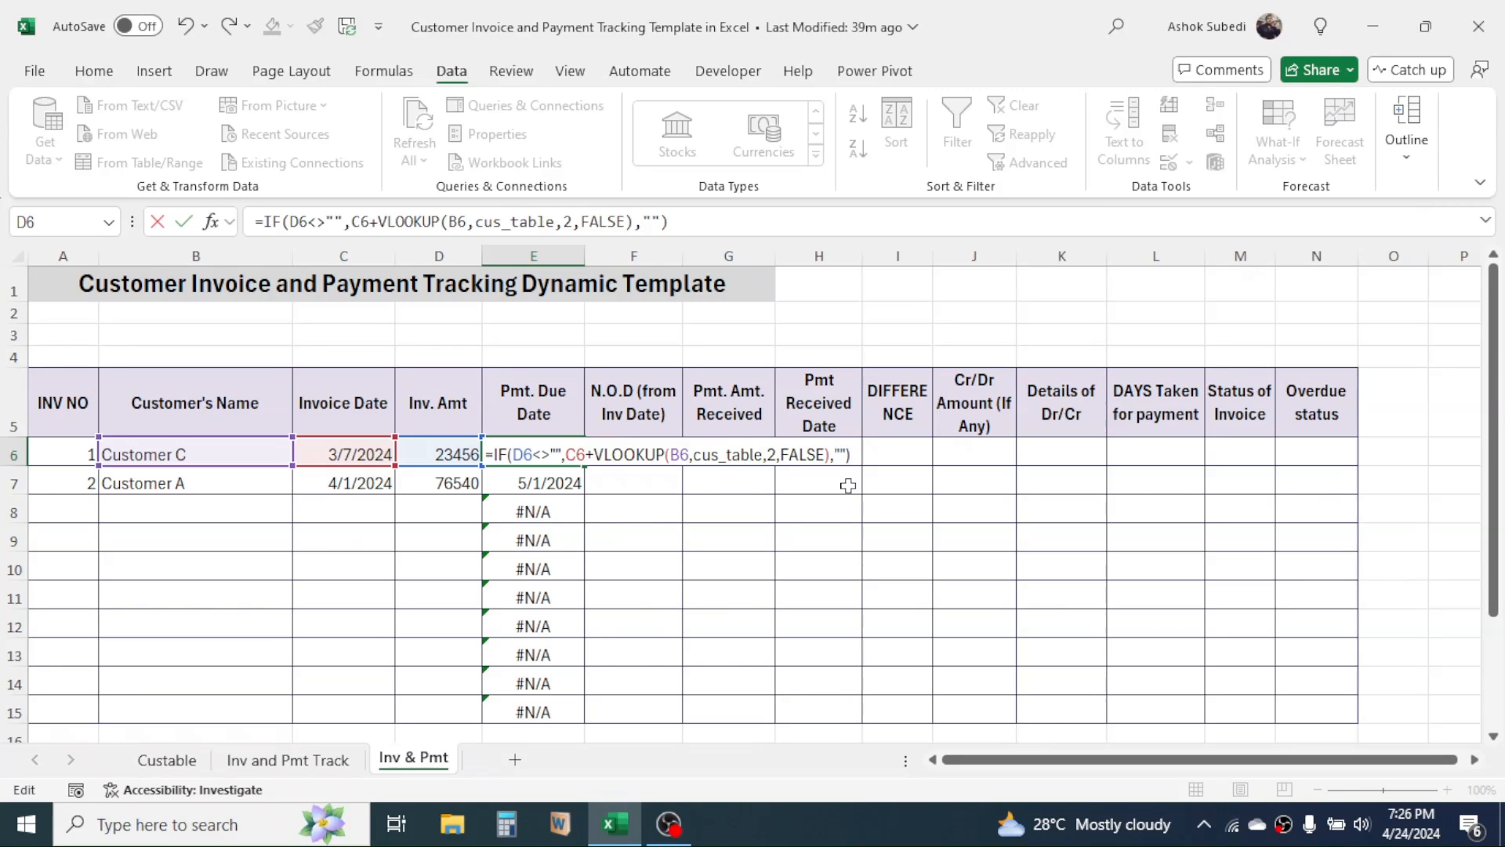
key(Return)
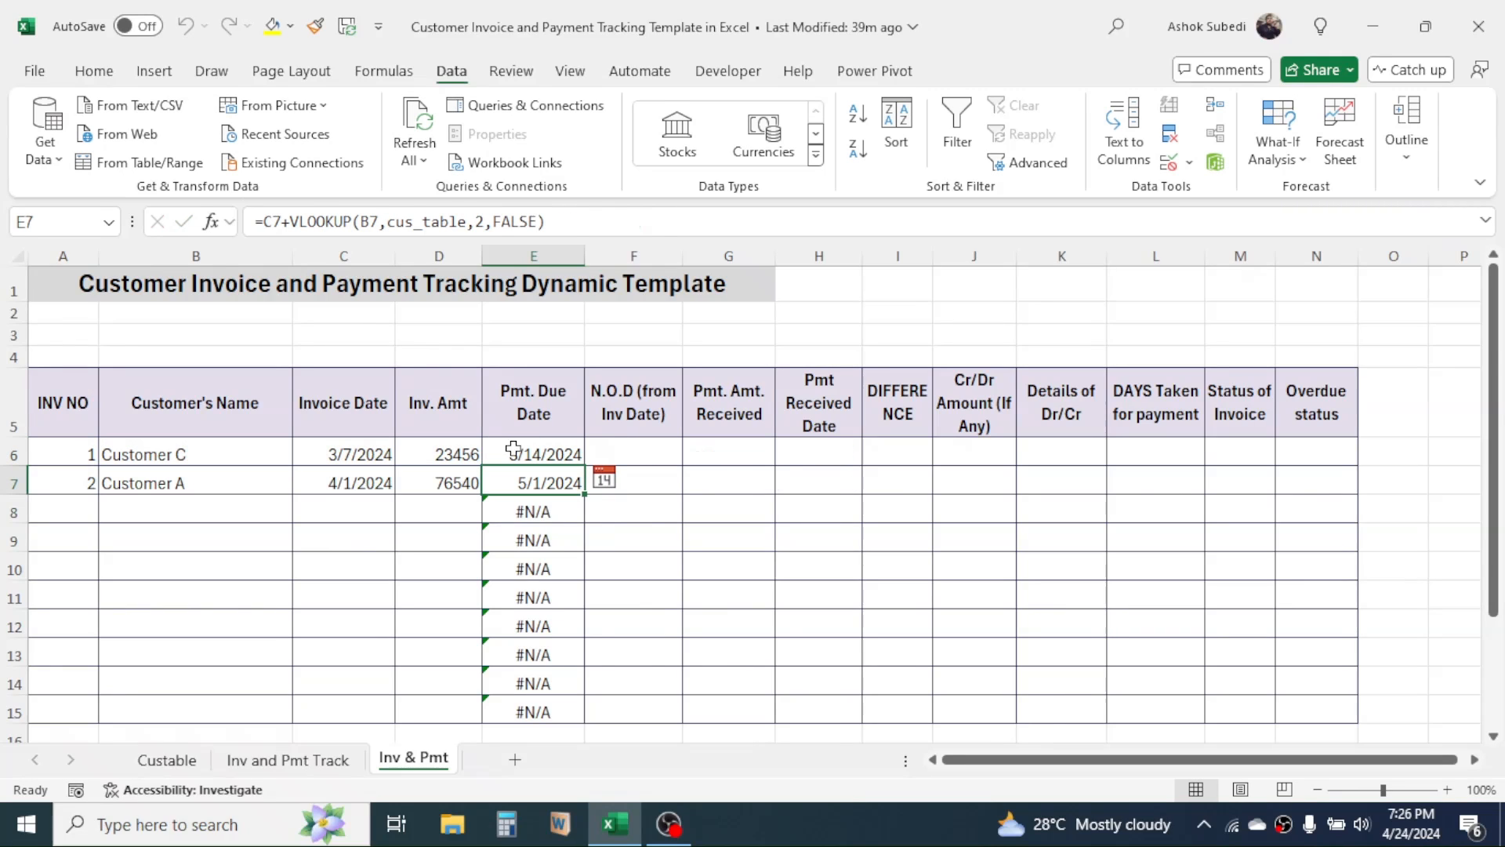
click(513, 449)
drag(585, 466, 561, 708)
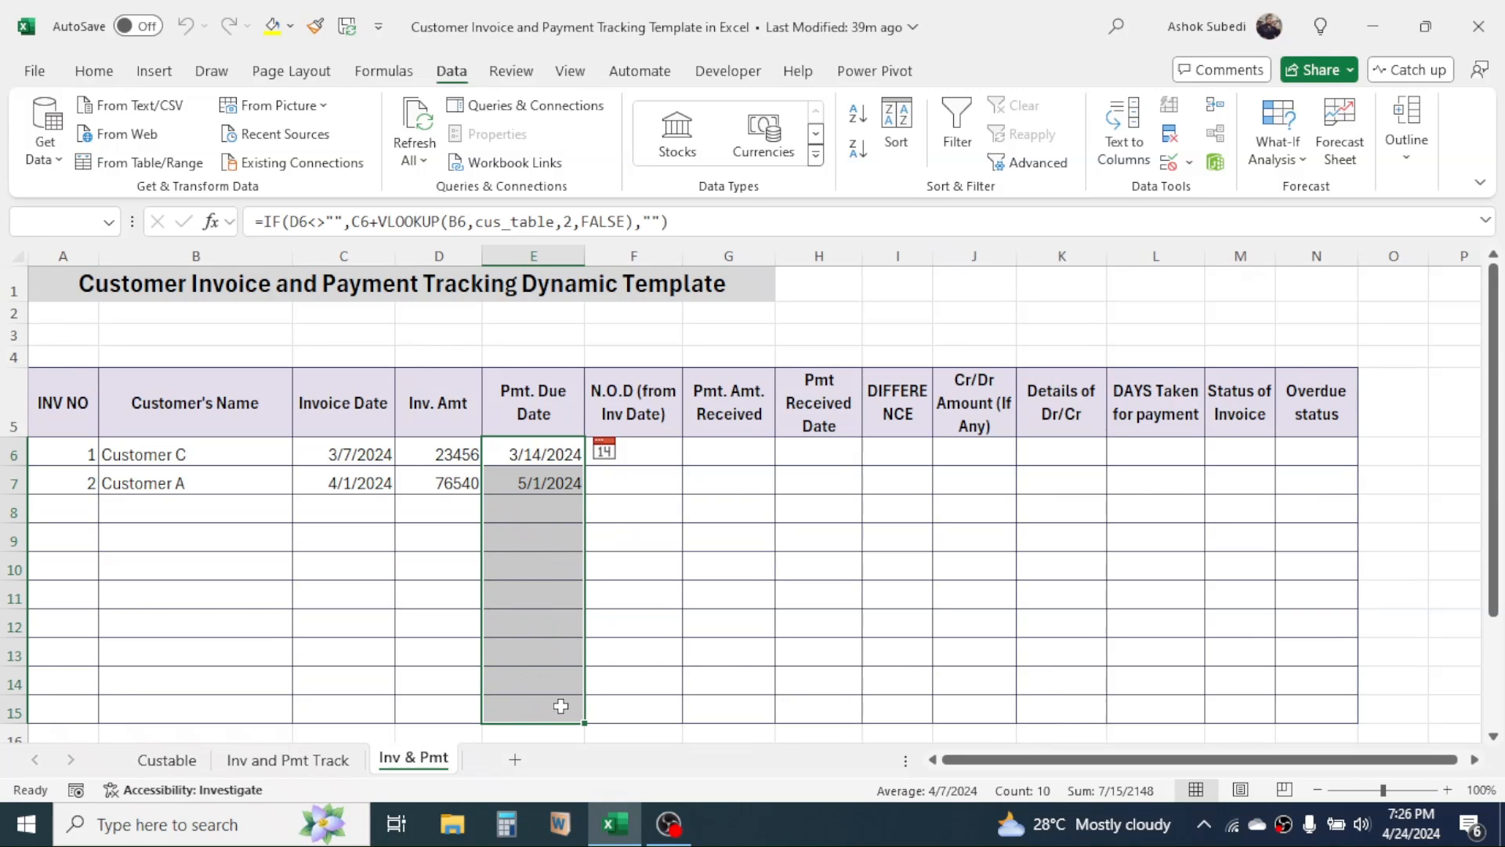
click(467, 510)
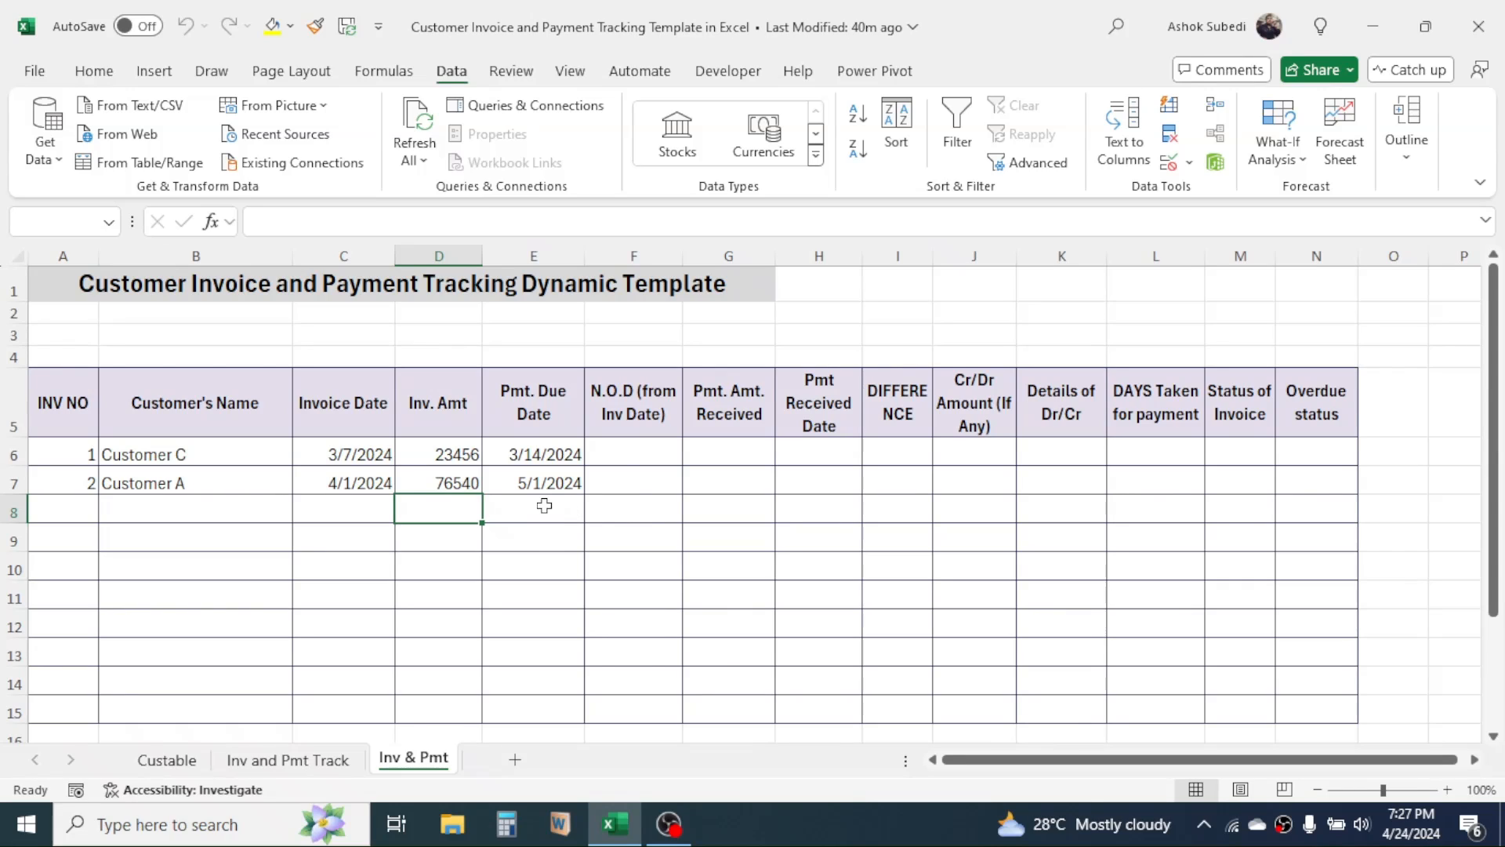
Start a third invoice in row 8 with invoice number 3 and Customer D from the customer dropdown
click(75, 506)
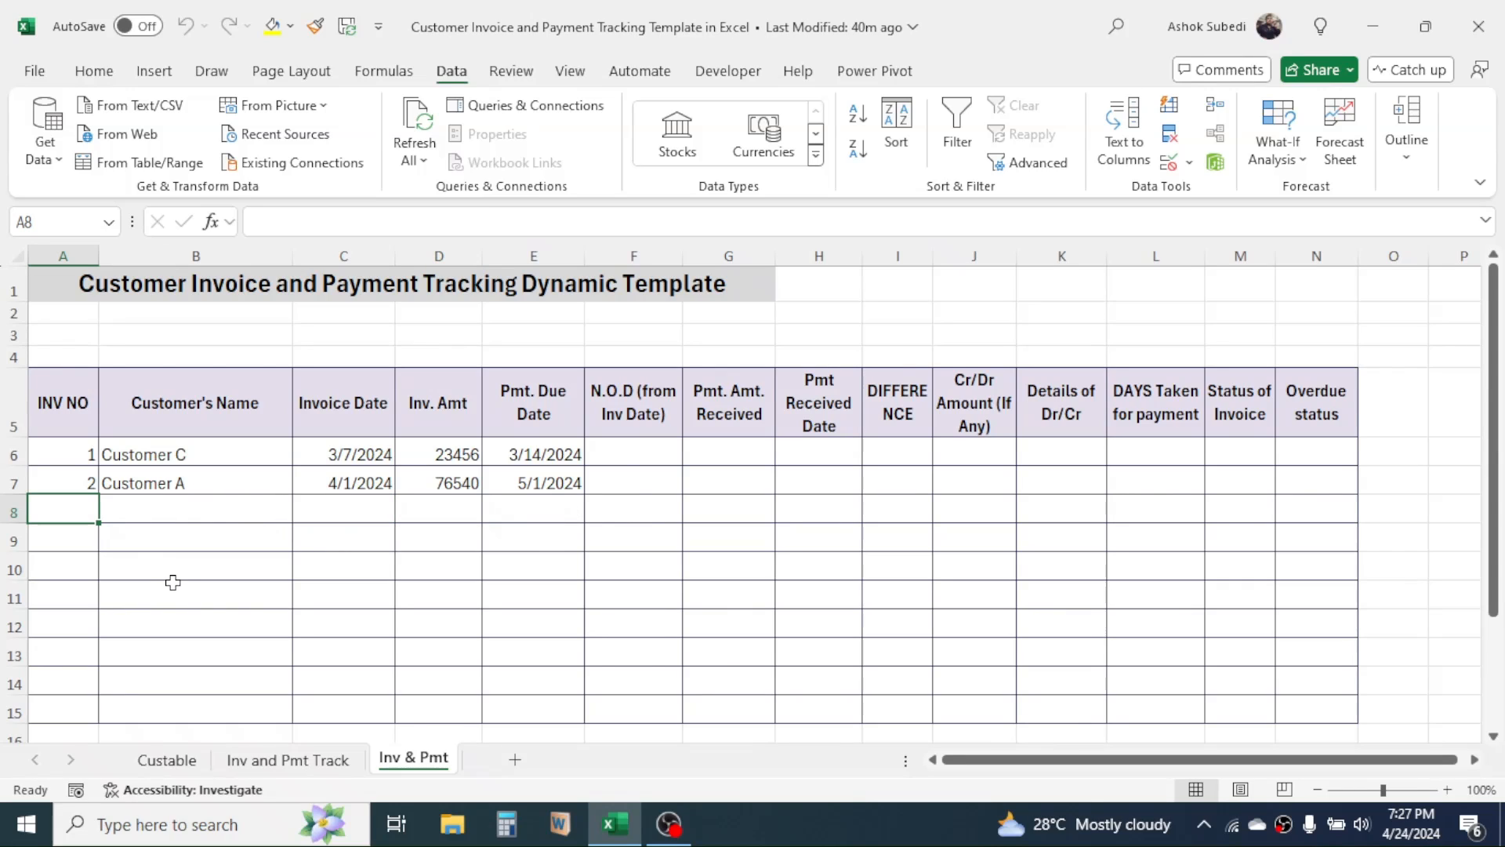
text(3)
click(171, 509)
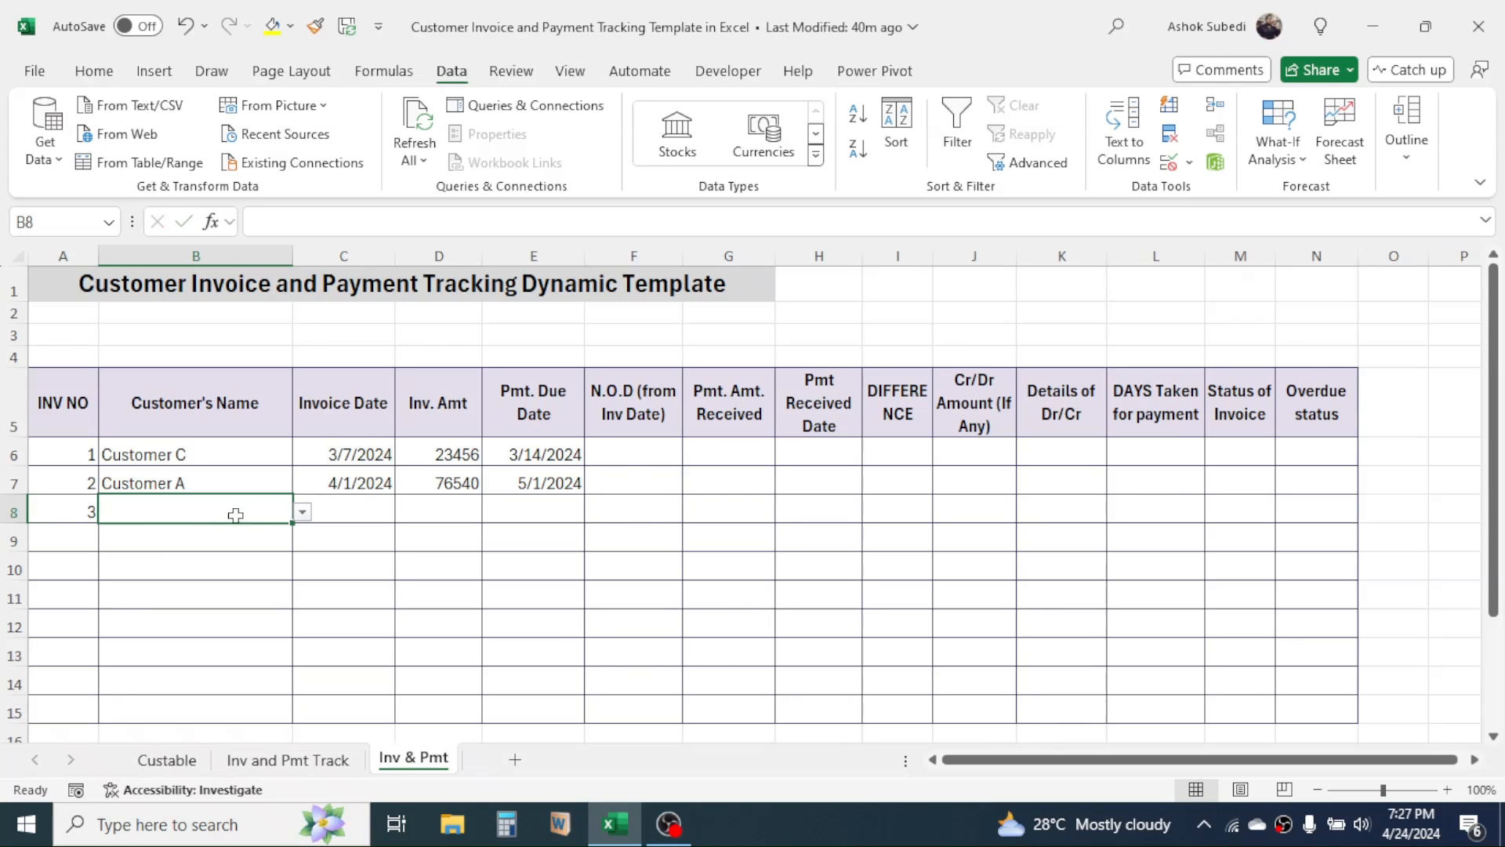
click(302, 512)
click(161, 587)
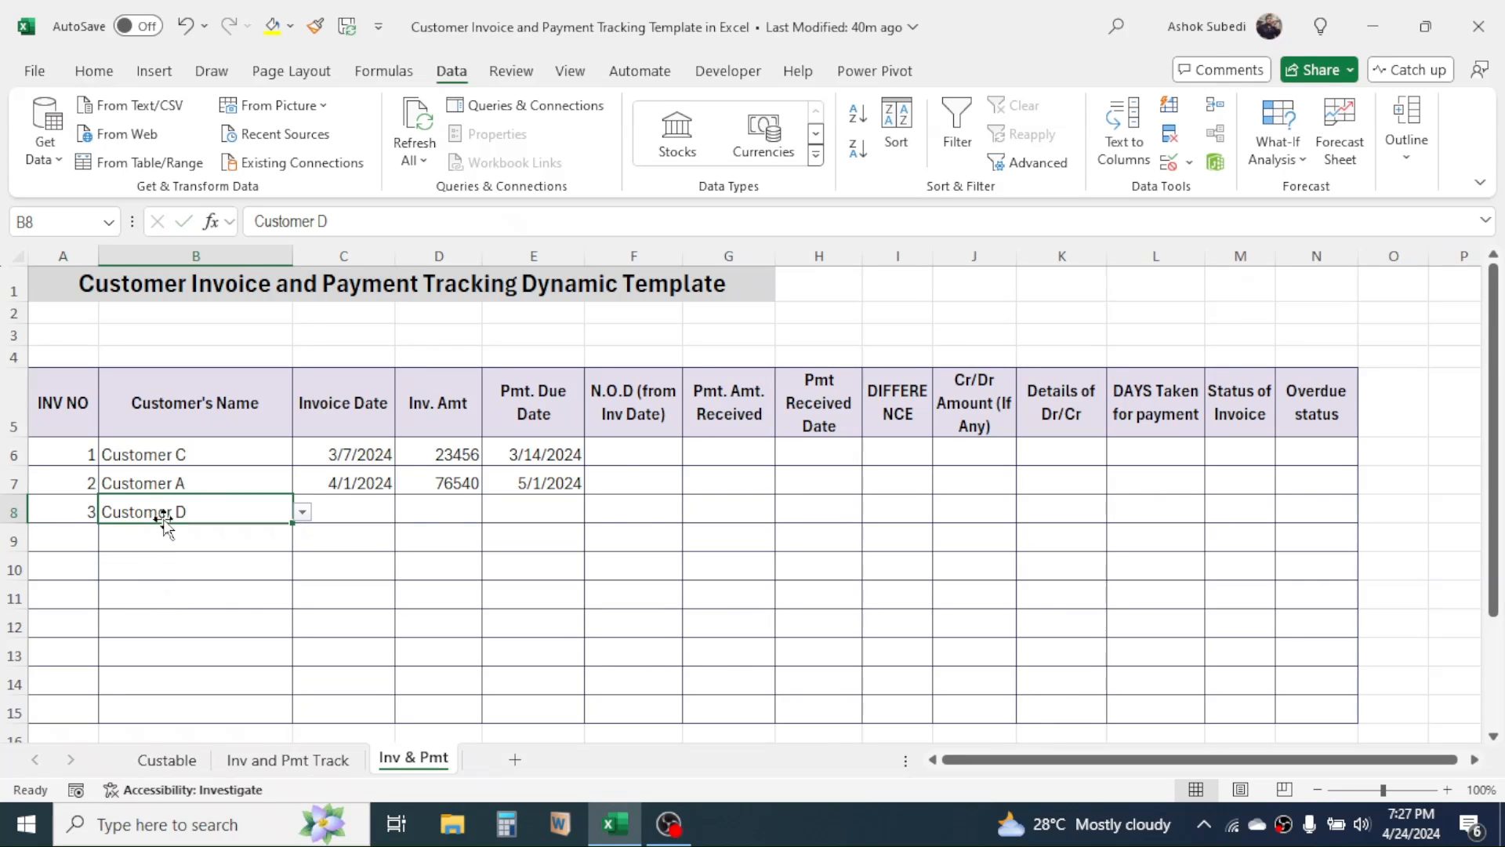
Set the third invoice's date to 4/2/2024 with the date picker and enter 65439 as its amount
click(335, 511)
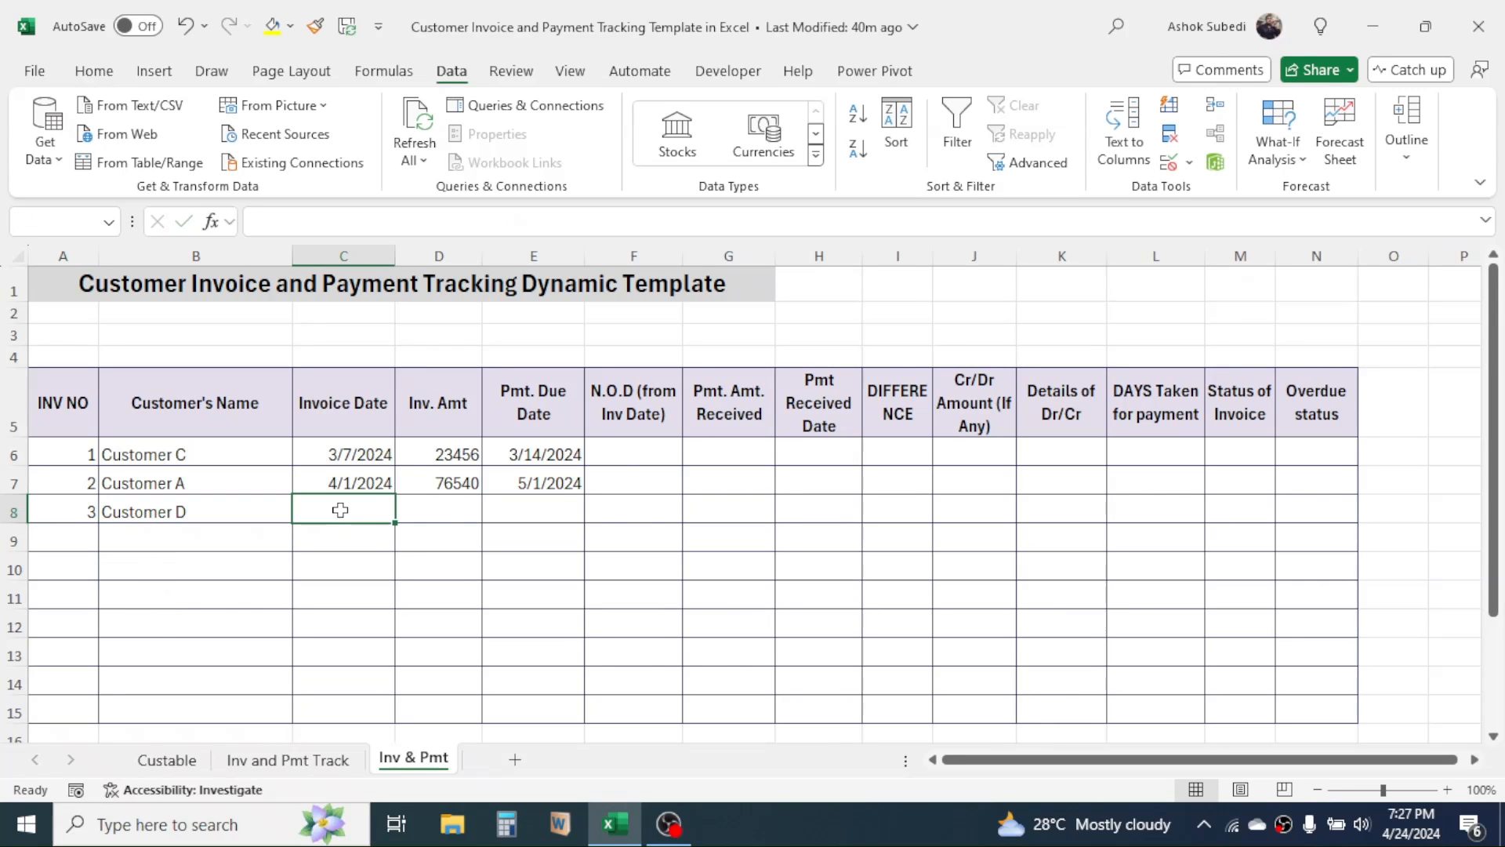
click(415, 506)
click(538, 520)
click(460, 522)
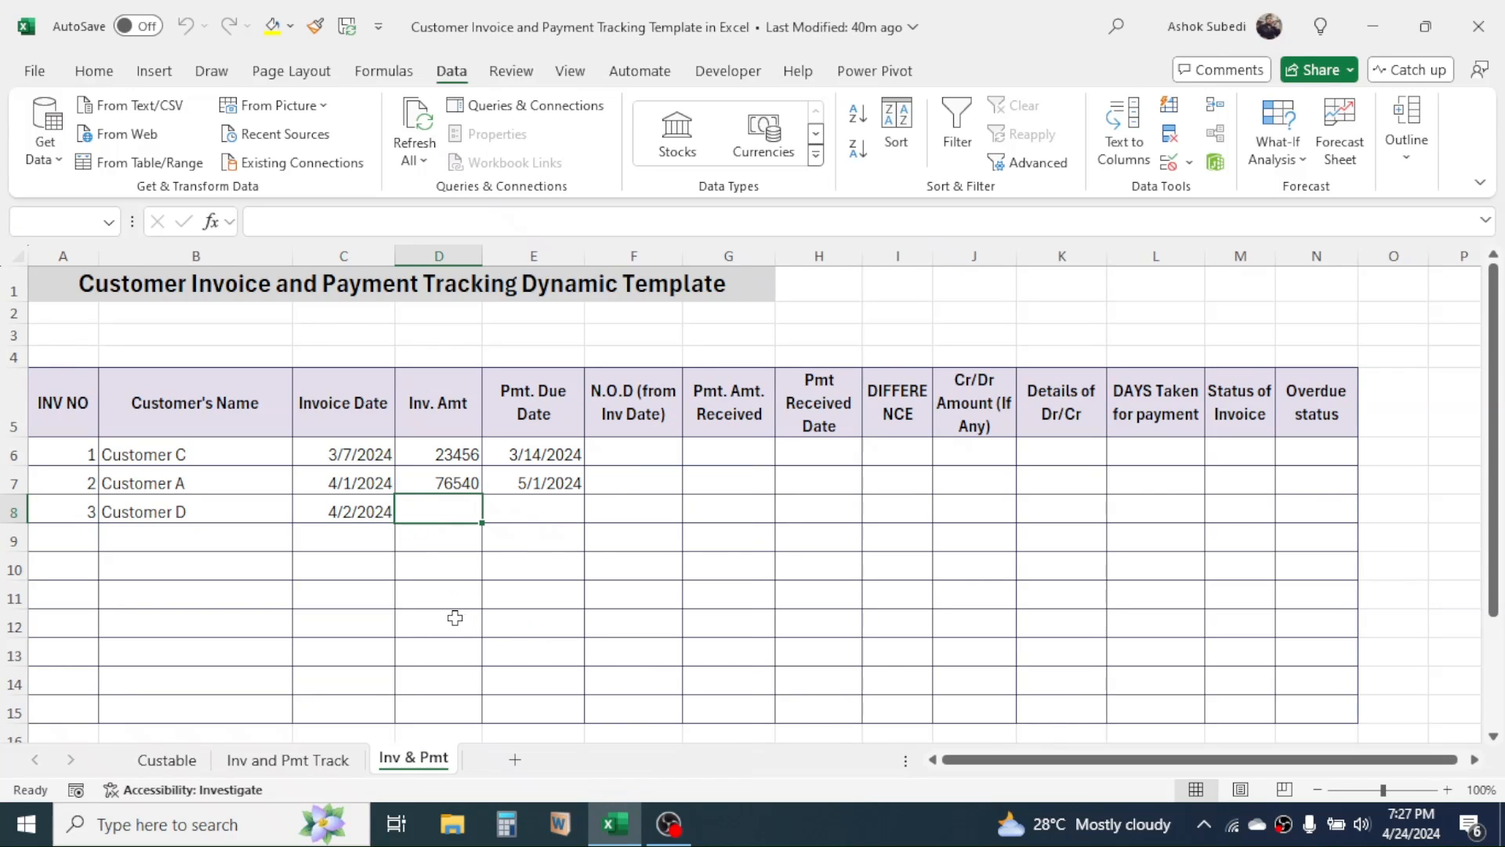
text(65439)
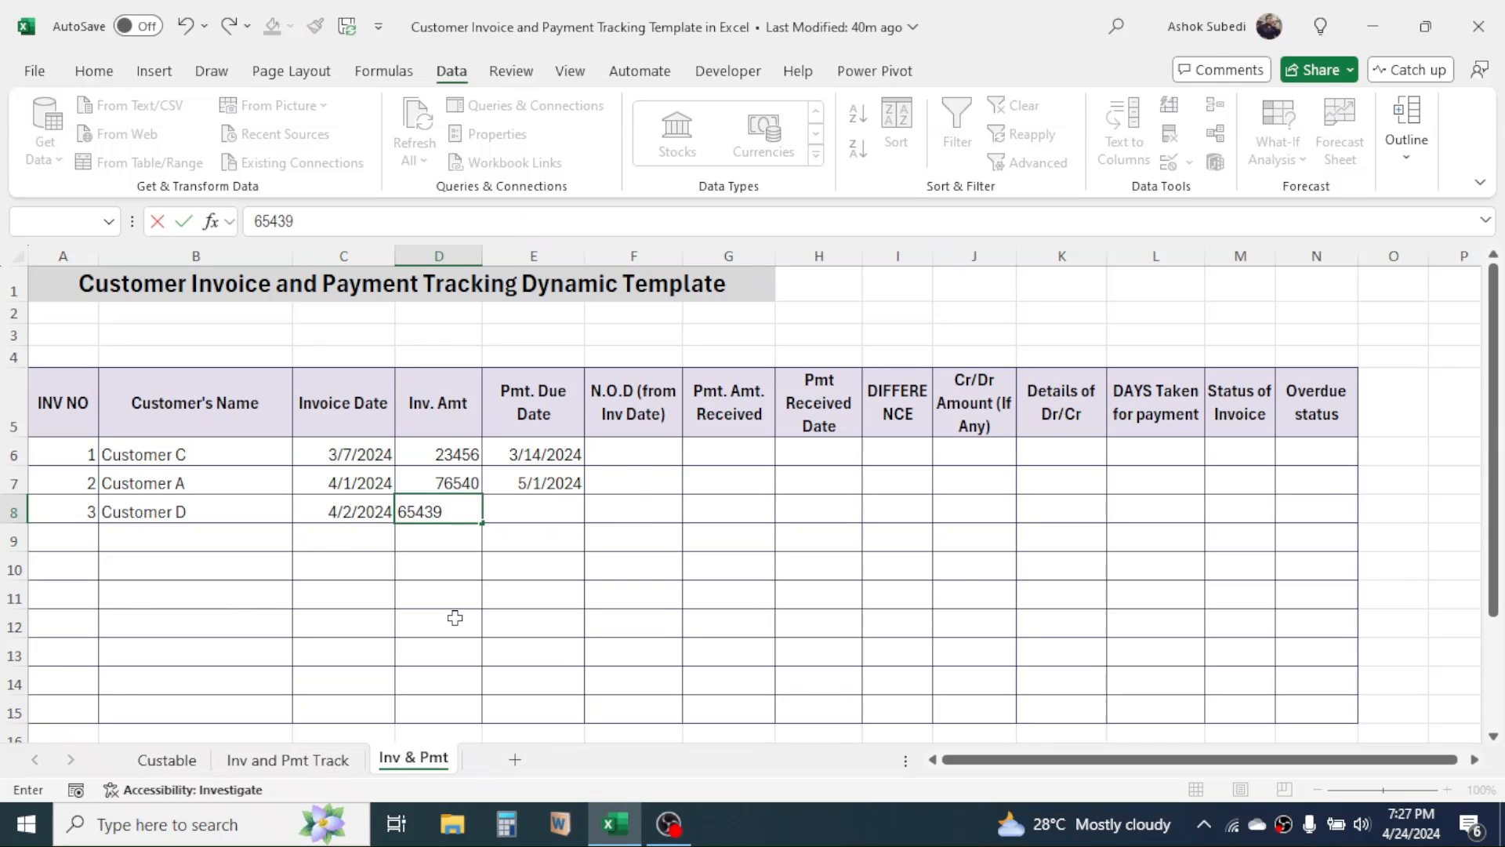
key(Return)
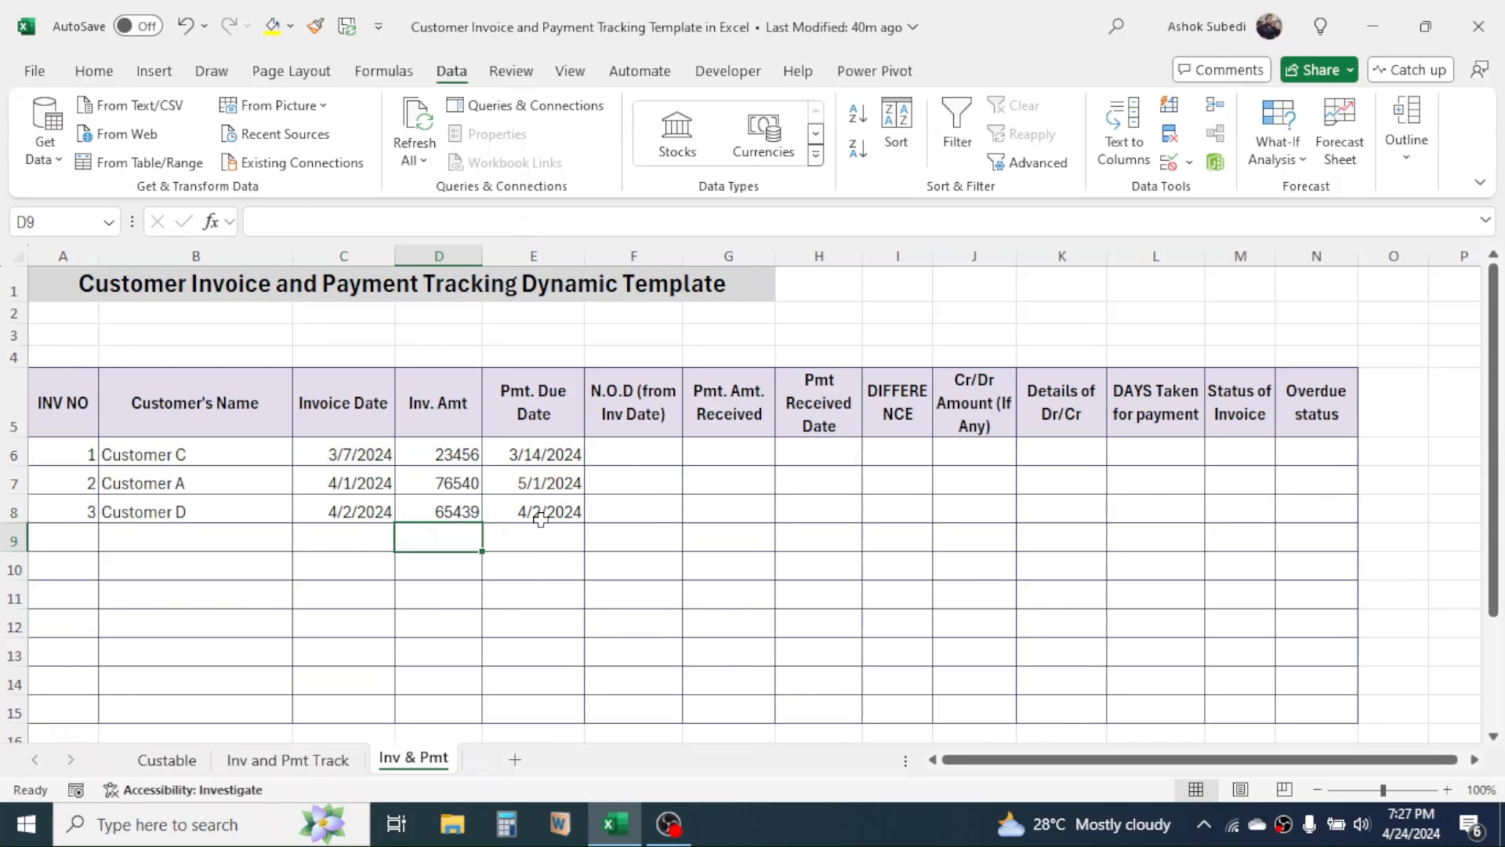
key(Right)
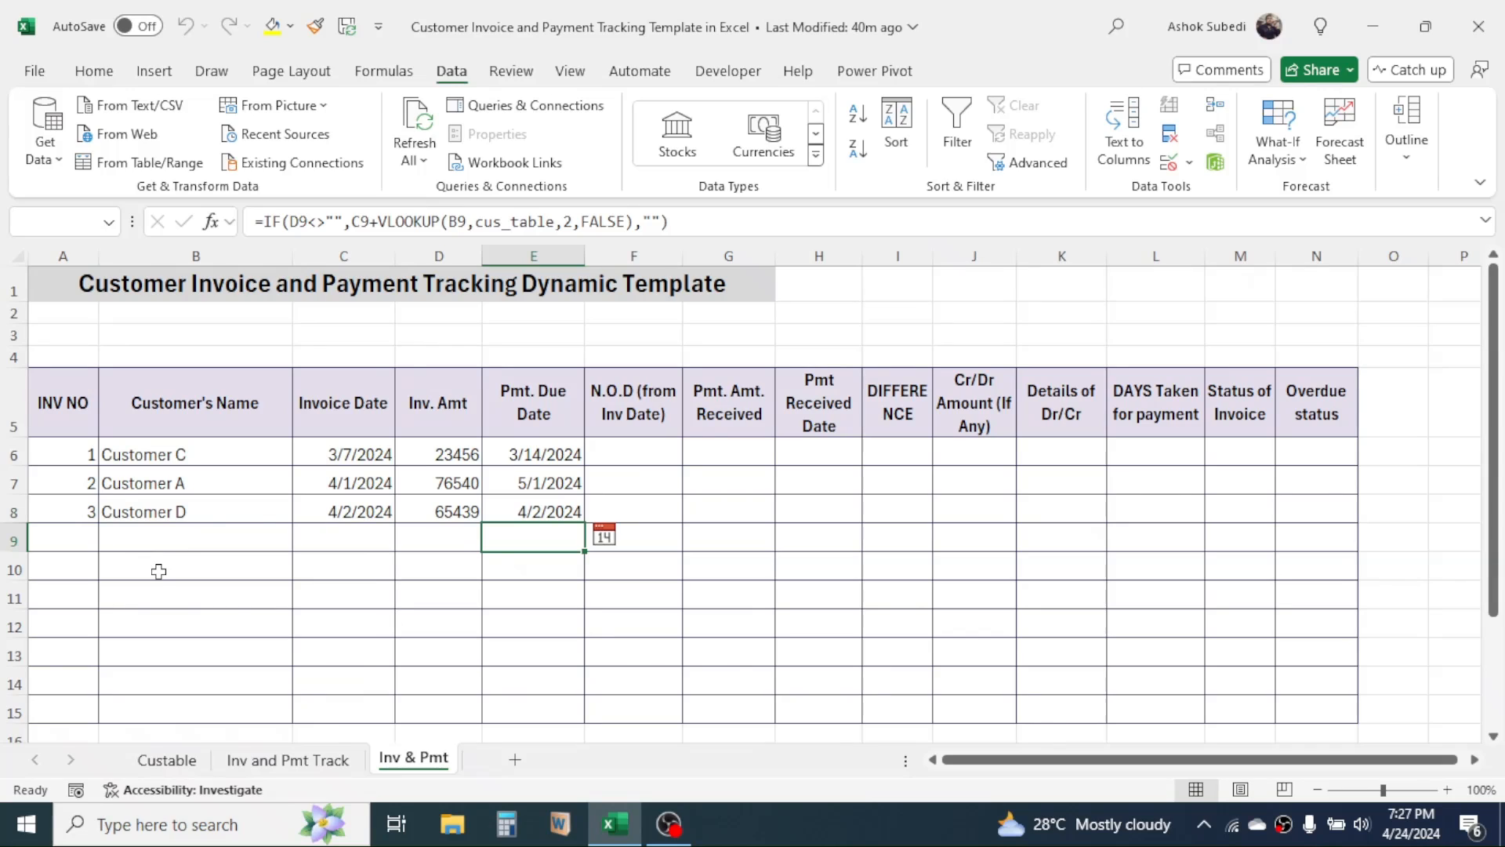
Start the N.O.D (from Inv Date) formula in F6 with an IF that tests D6<>""
click(657, 455)
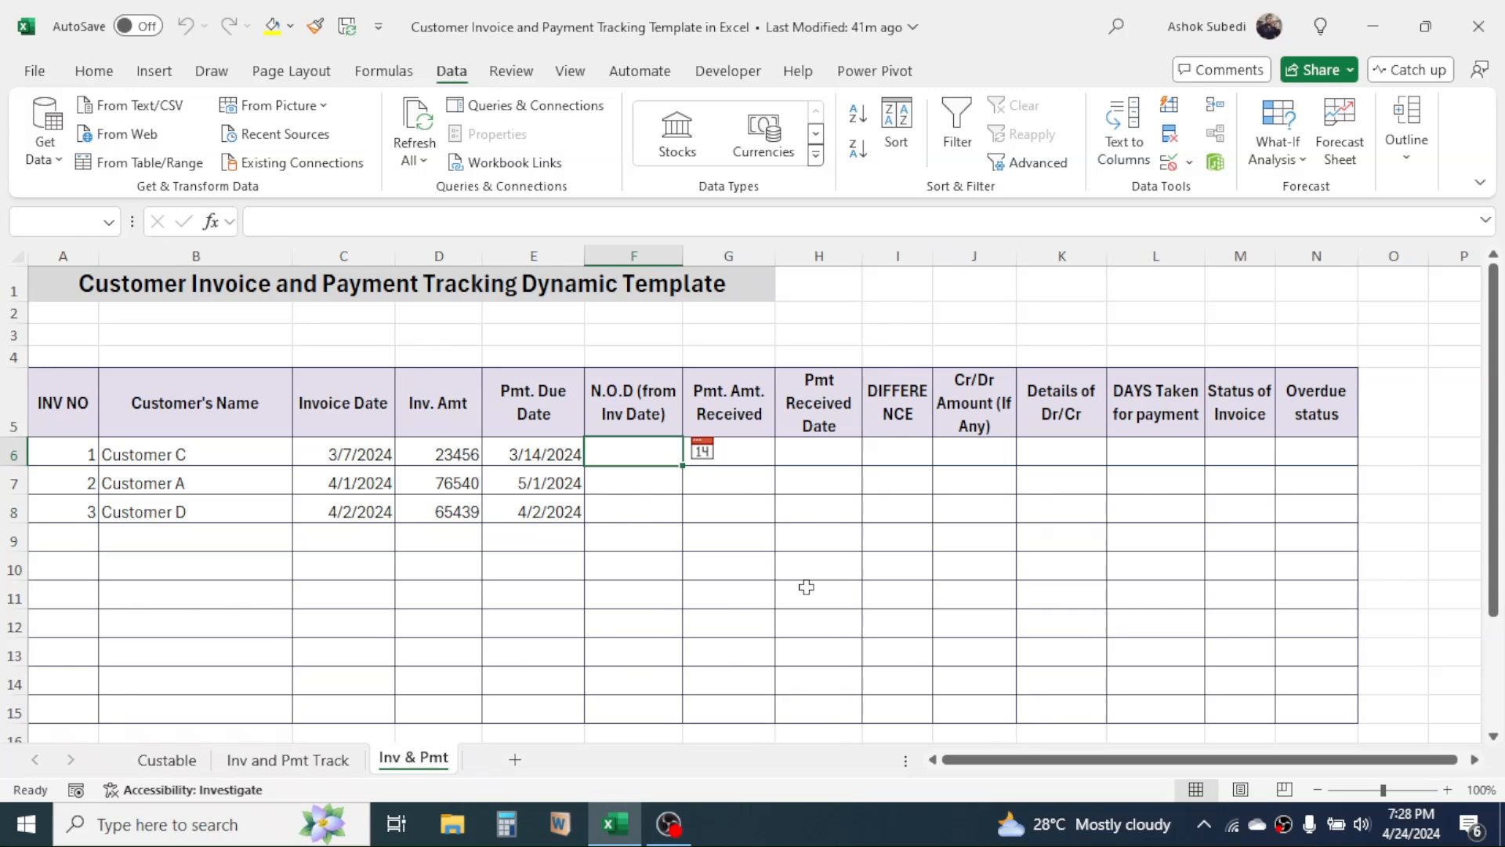
text(=)
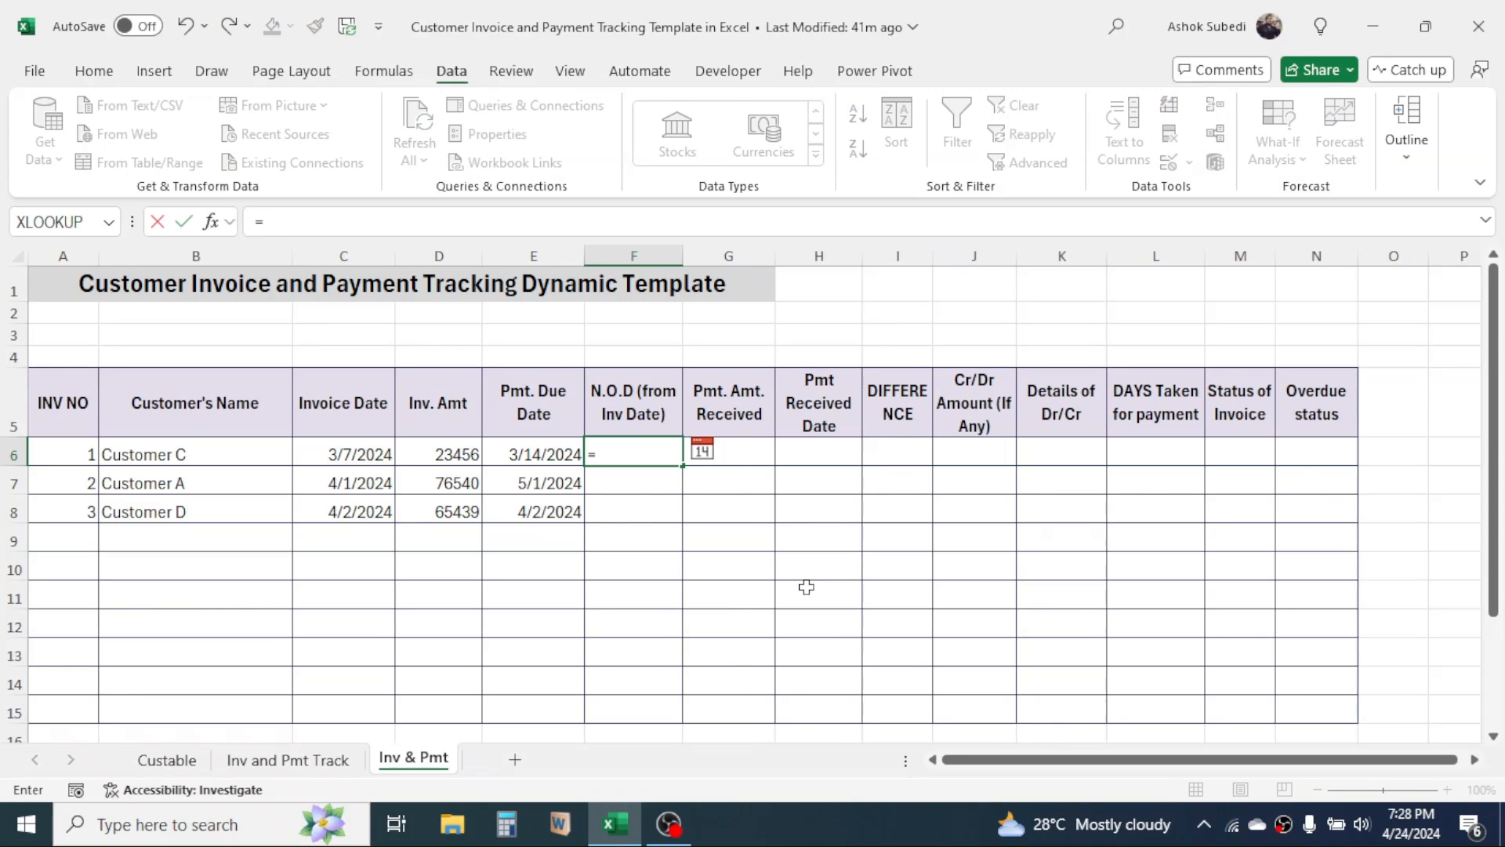
text(IF()
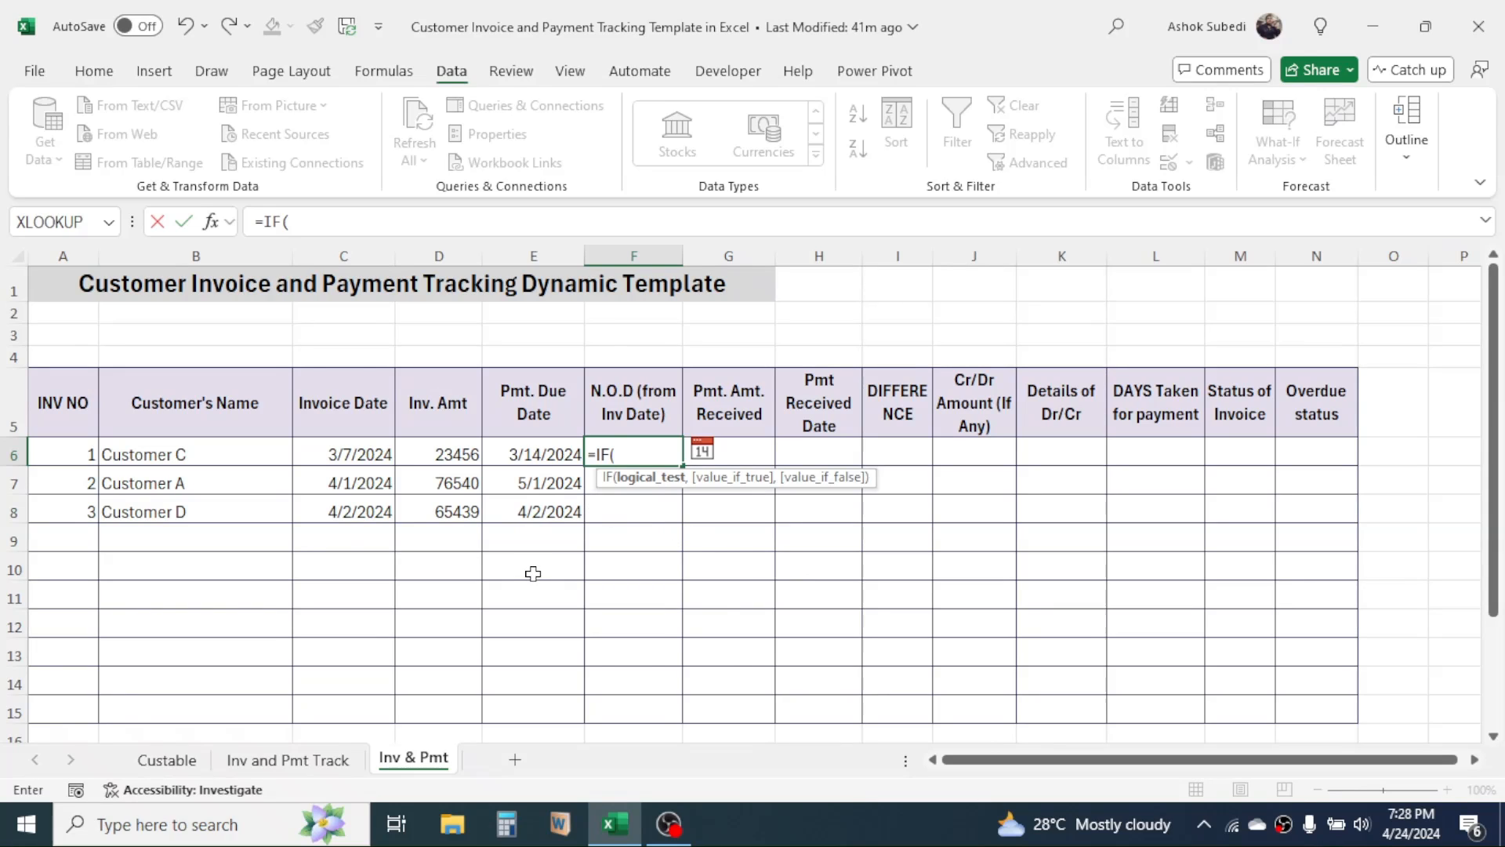
click(450, 451)
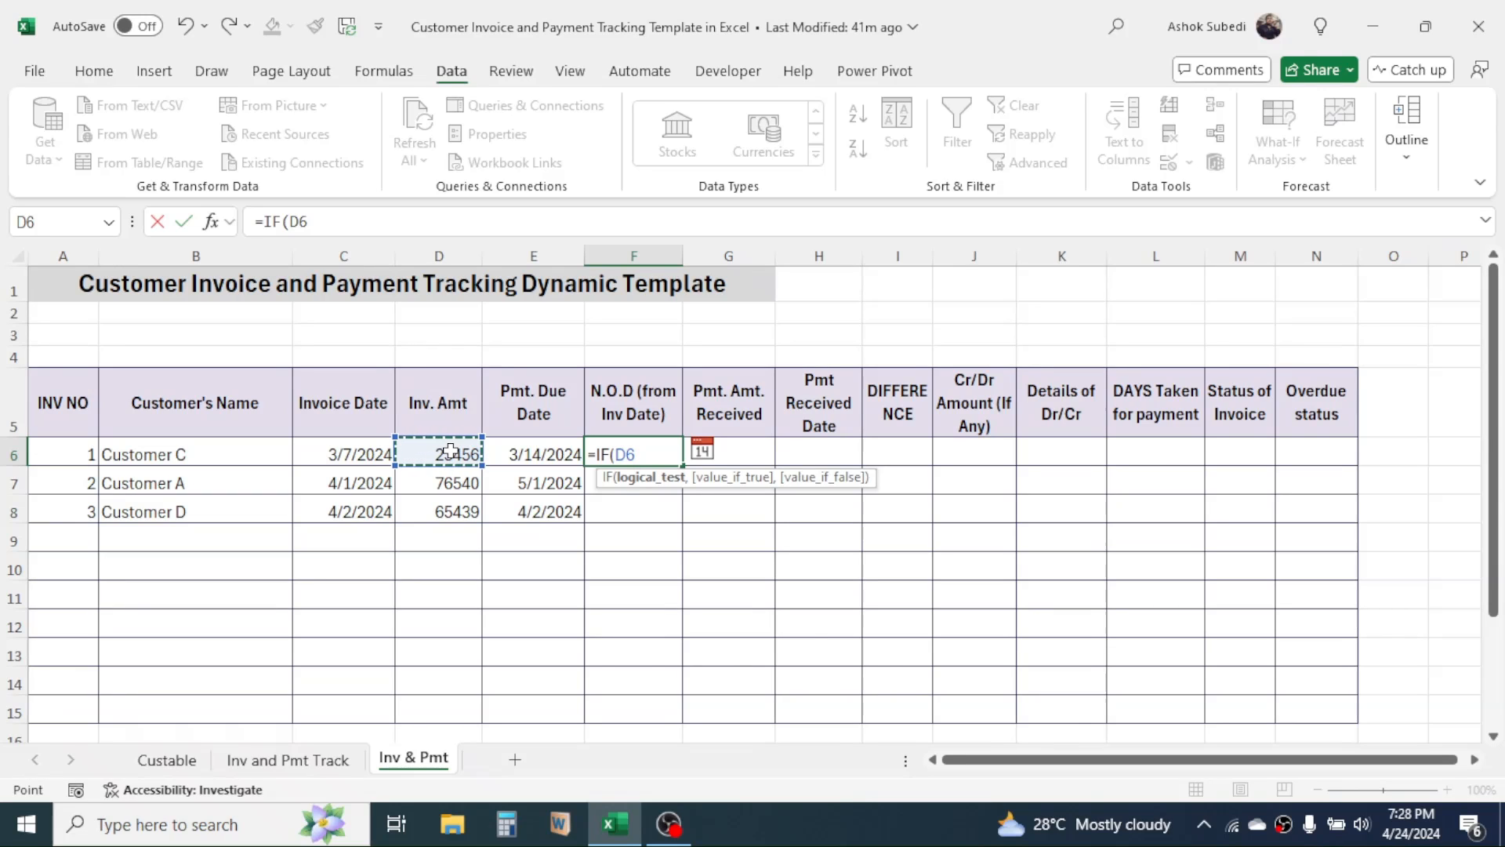
text(<>)
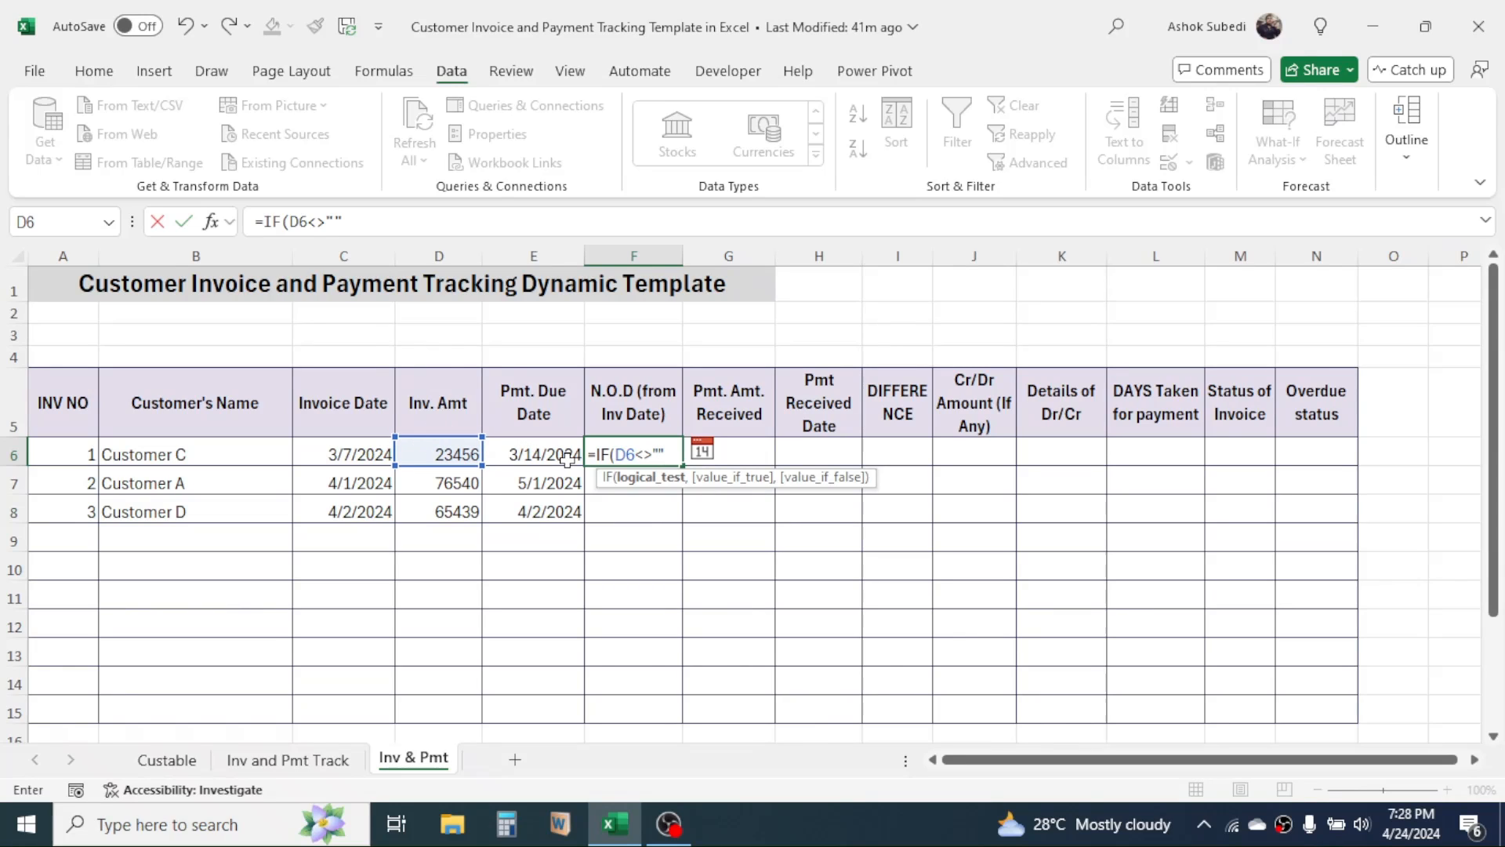
text(,)
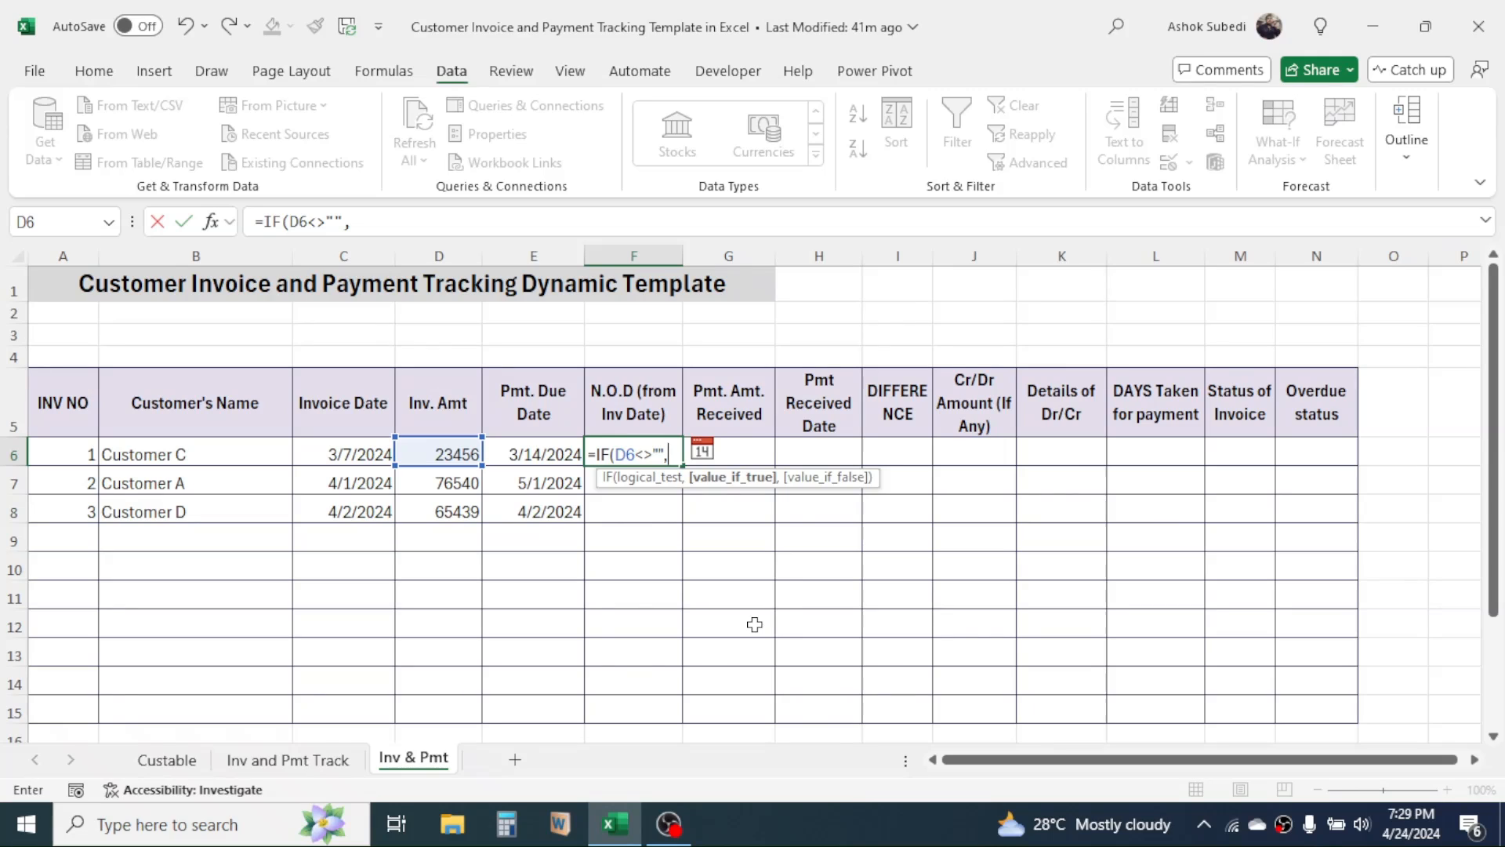
Complete the F6 formula with TODAY()-C6 as the true value and "" as the false value, and enter it
text(TODA)
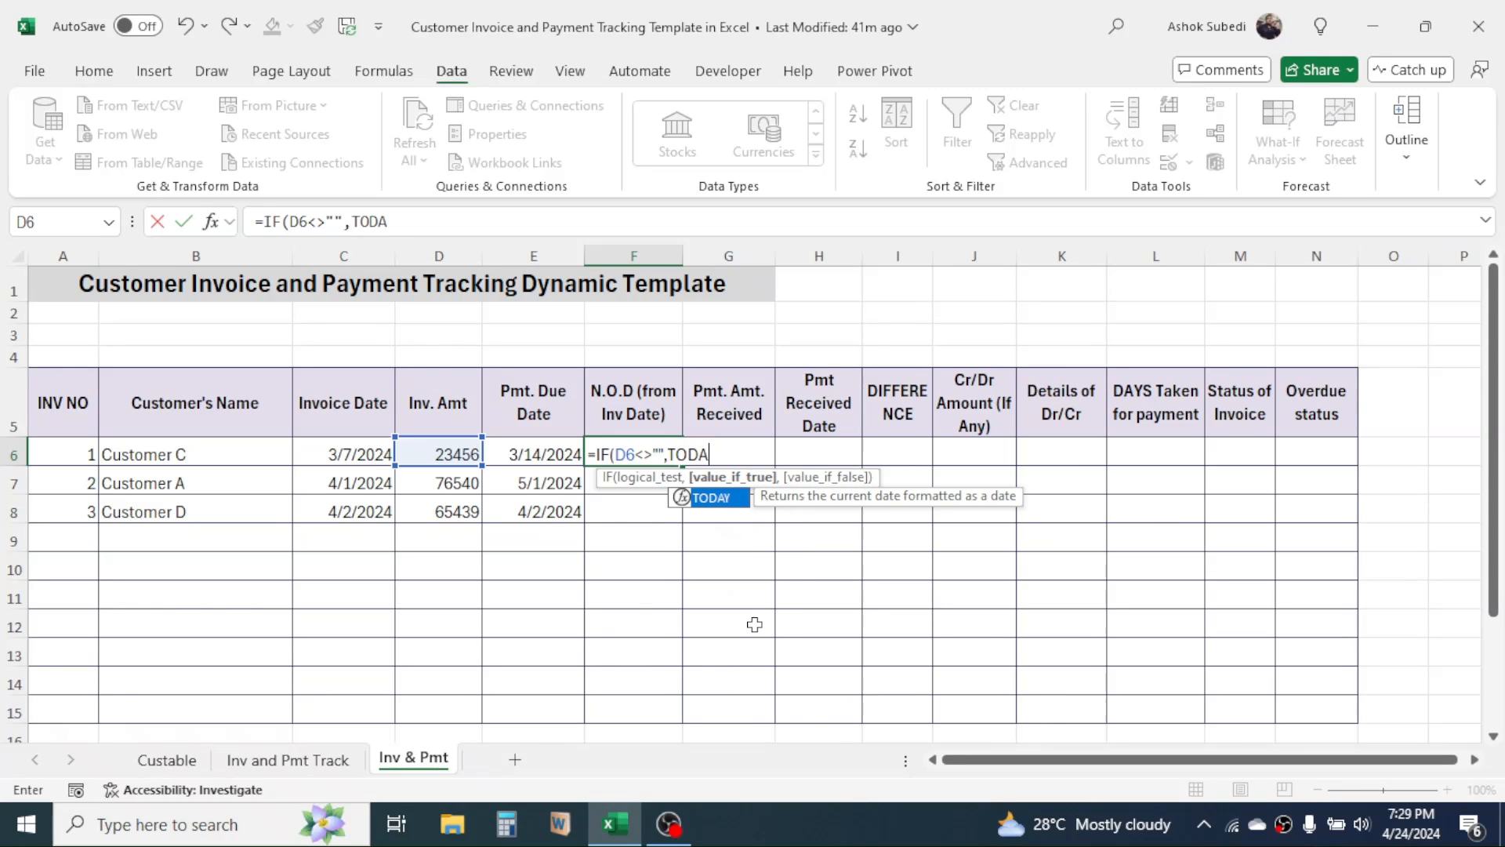
text(Y()-)
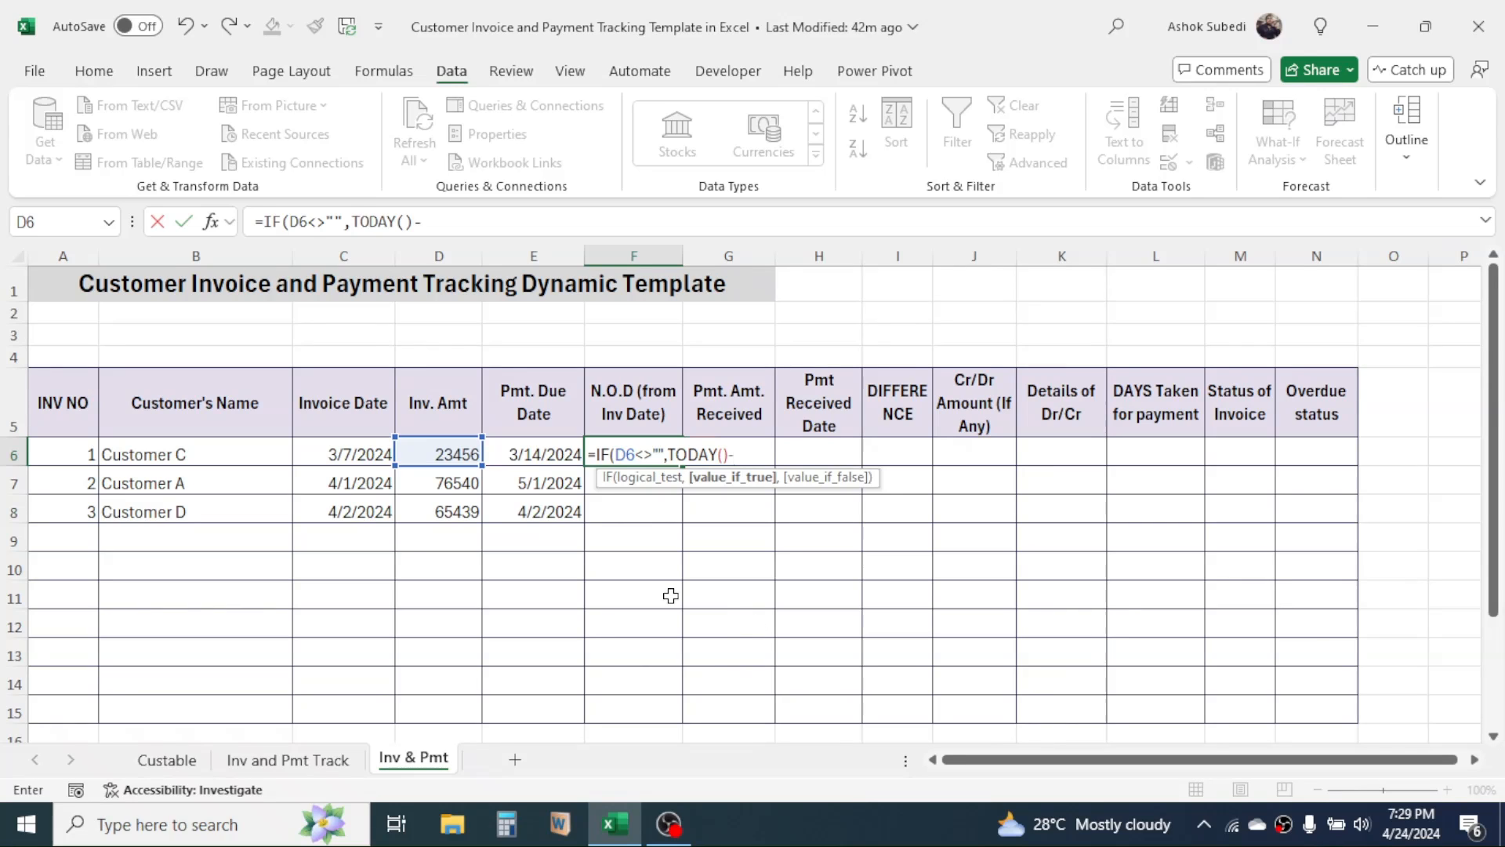
click(369, 448)
text(-)
click(370, 448)
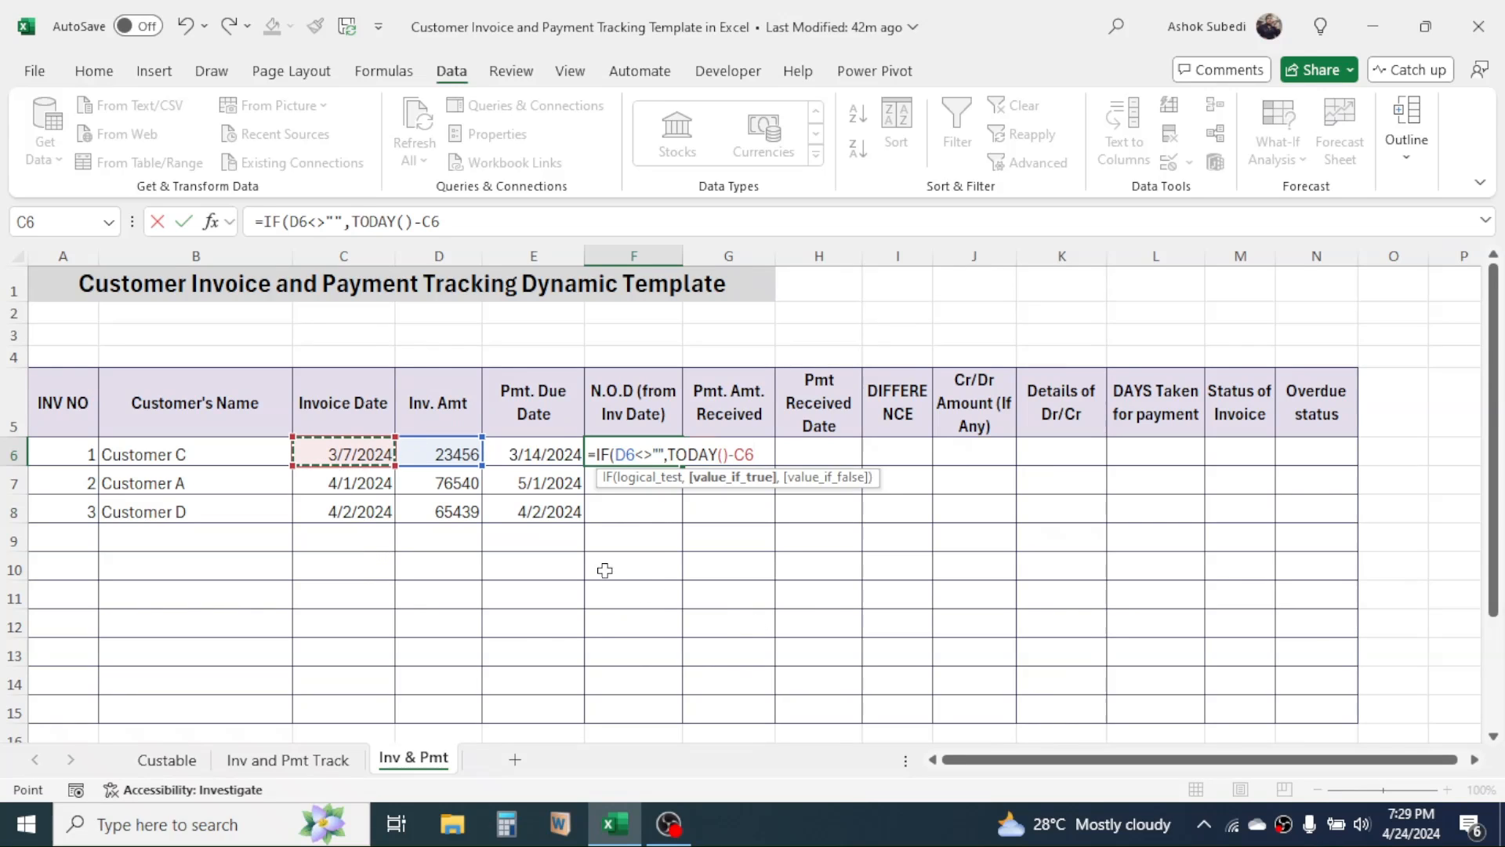
text(,)
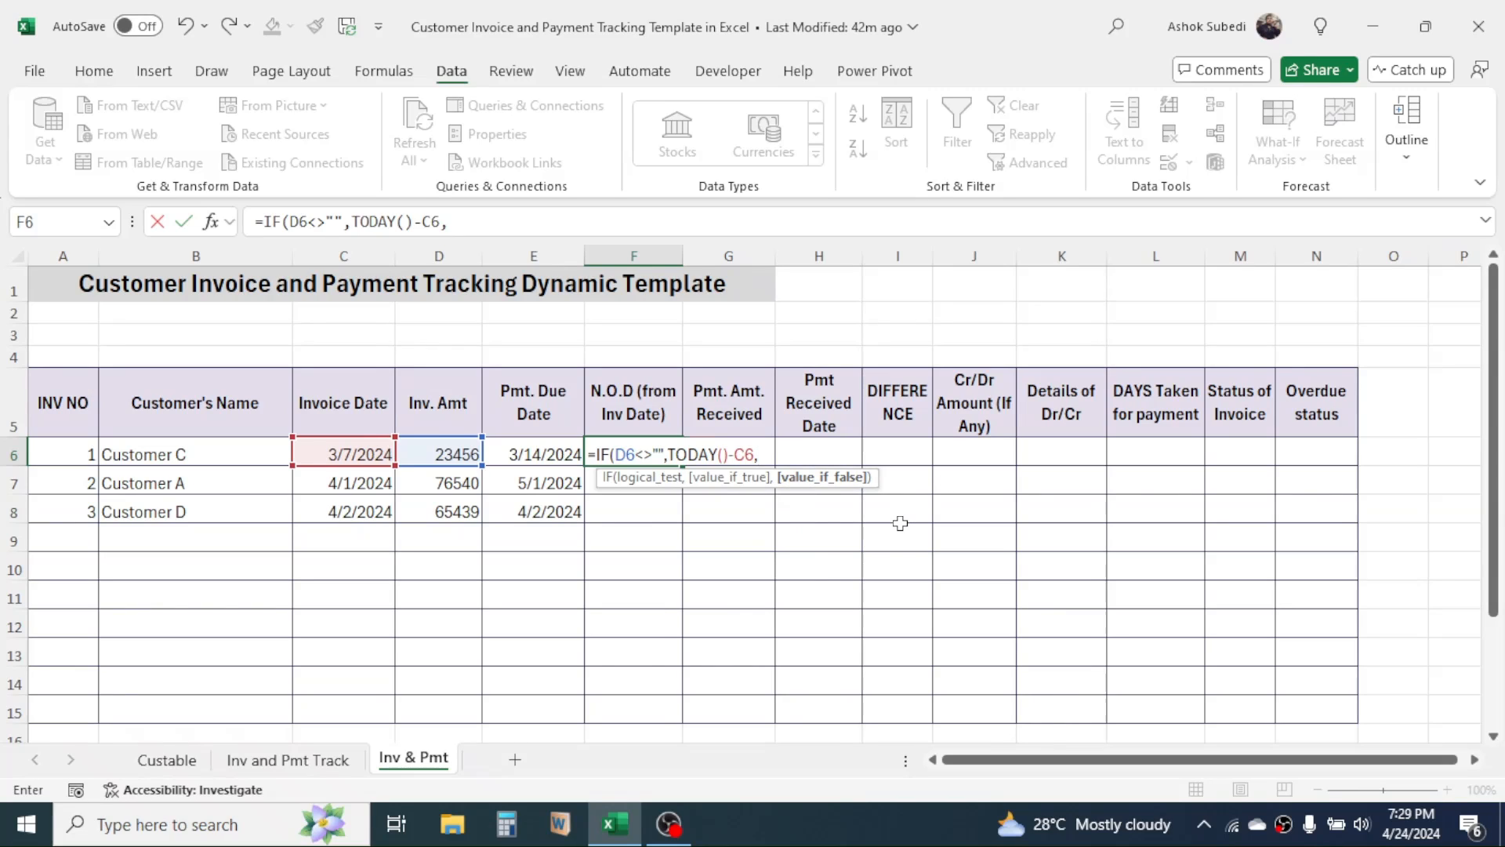
text(""))
key(Return)
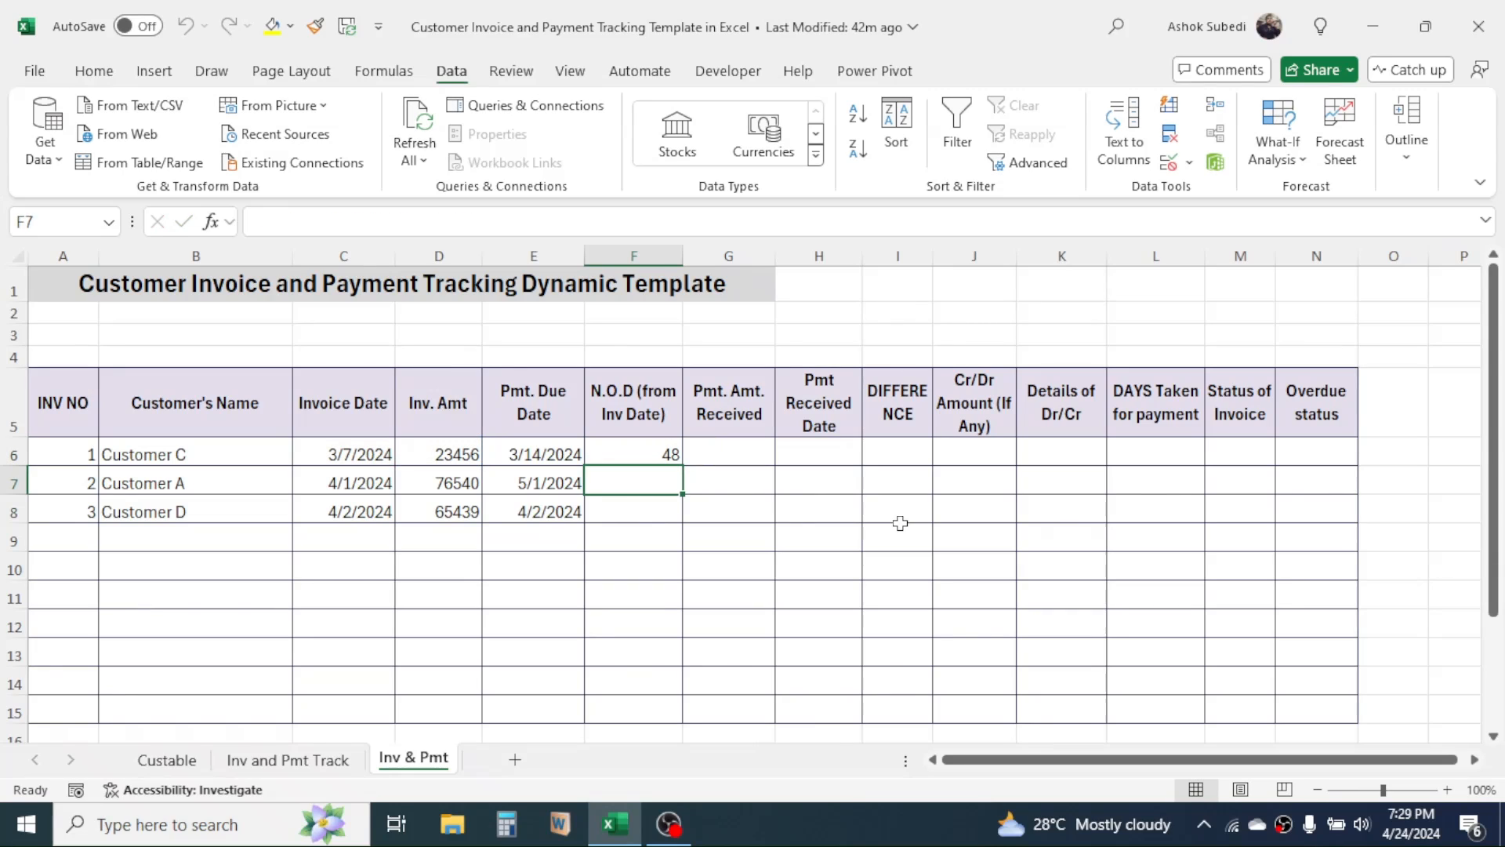
Check the number format options for F6 and fill its N.O.D formula down to F15
click(645, 449)
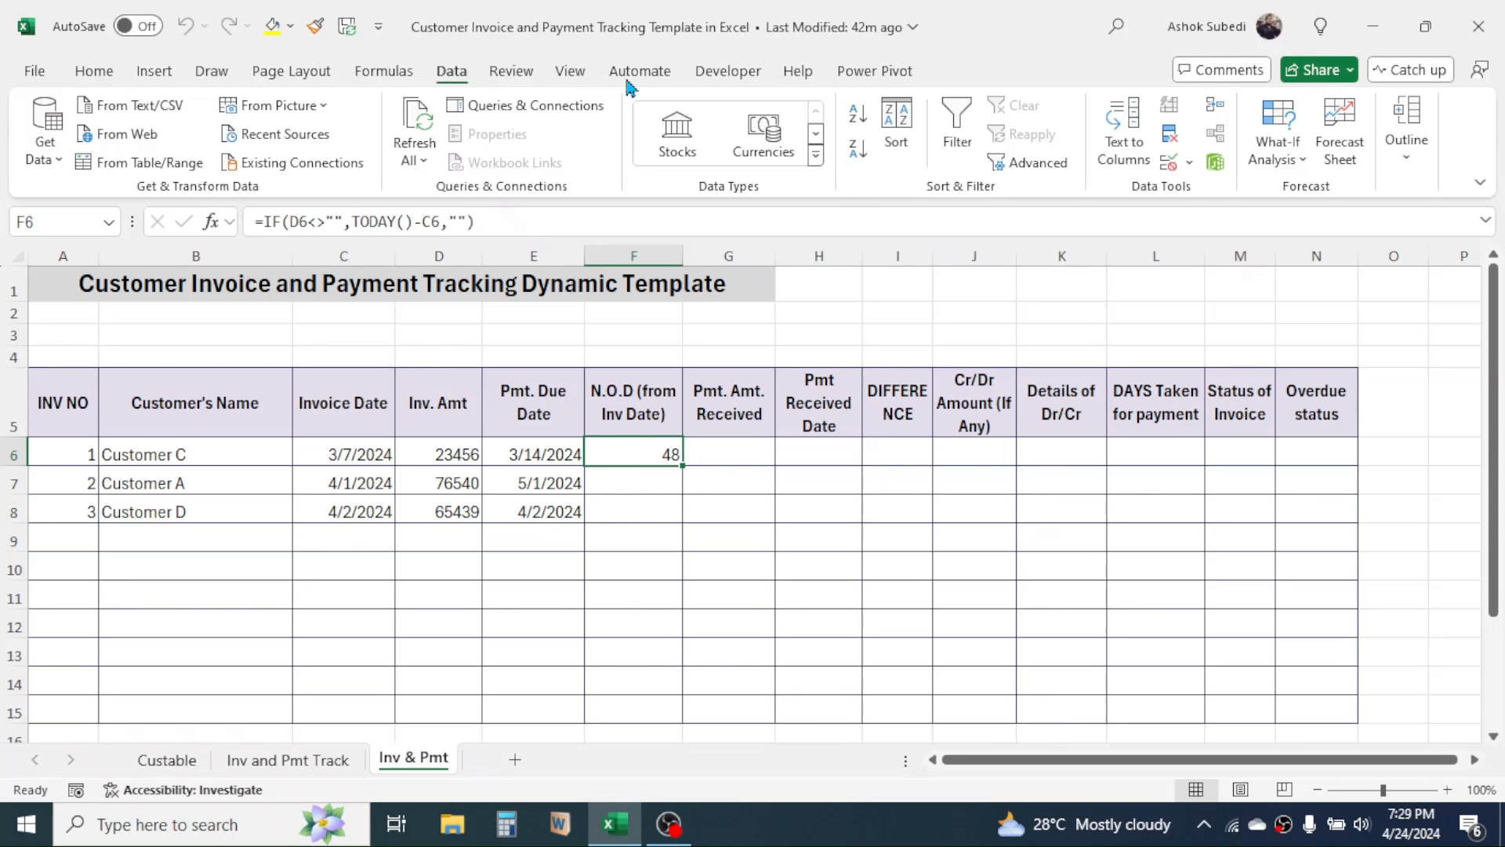
click(92, 76)
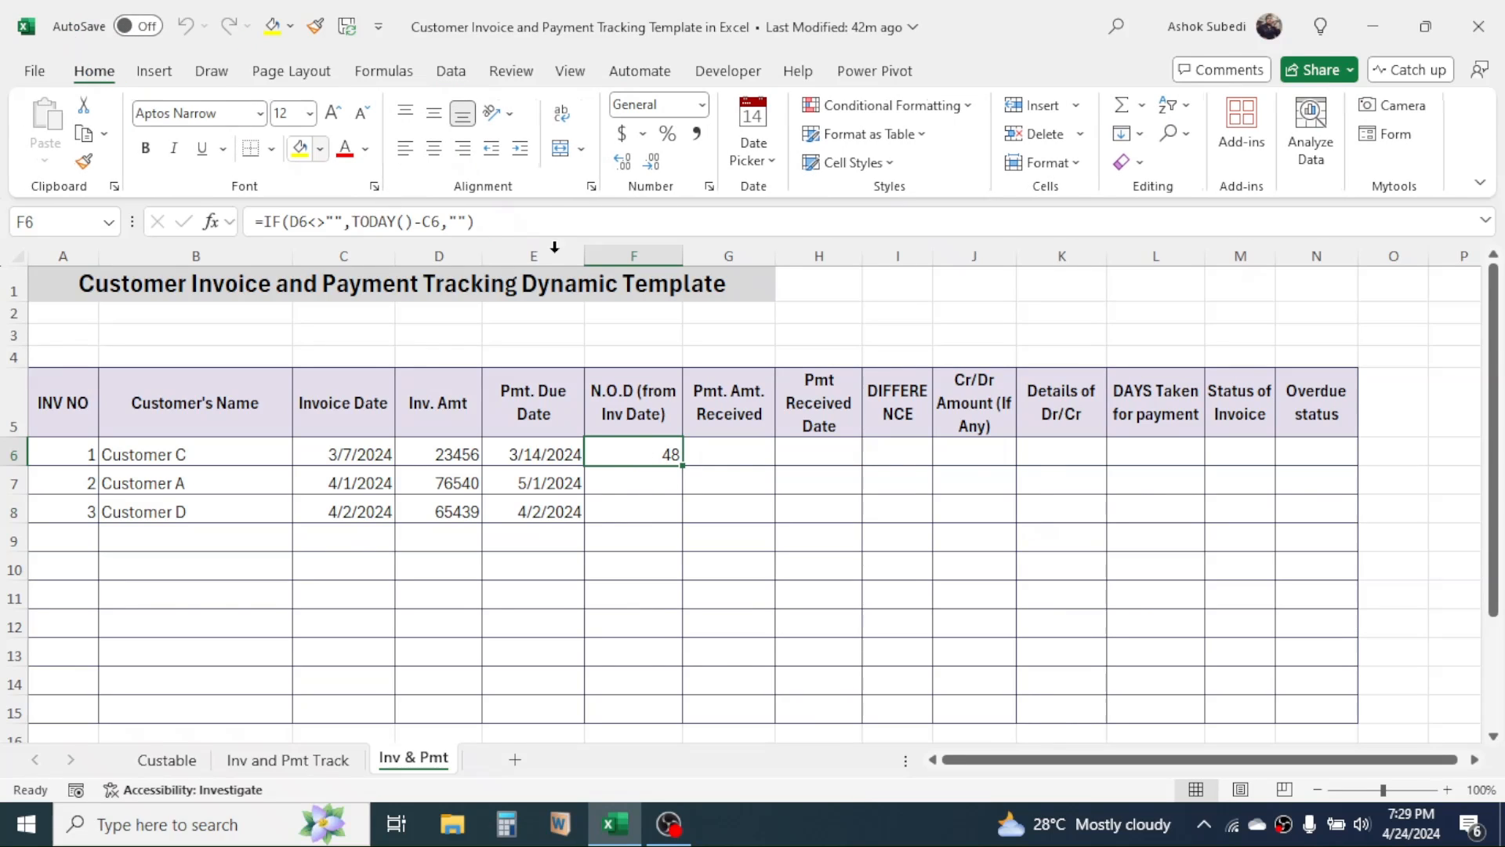
click(700, 103)
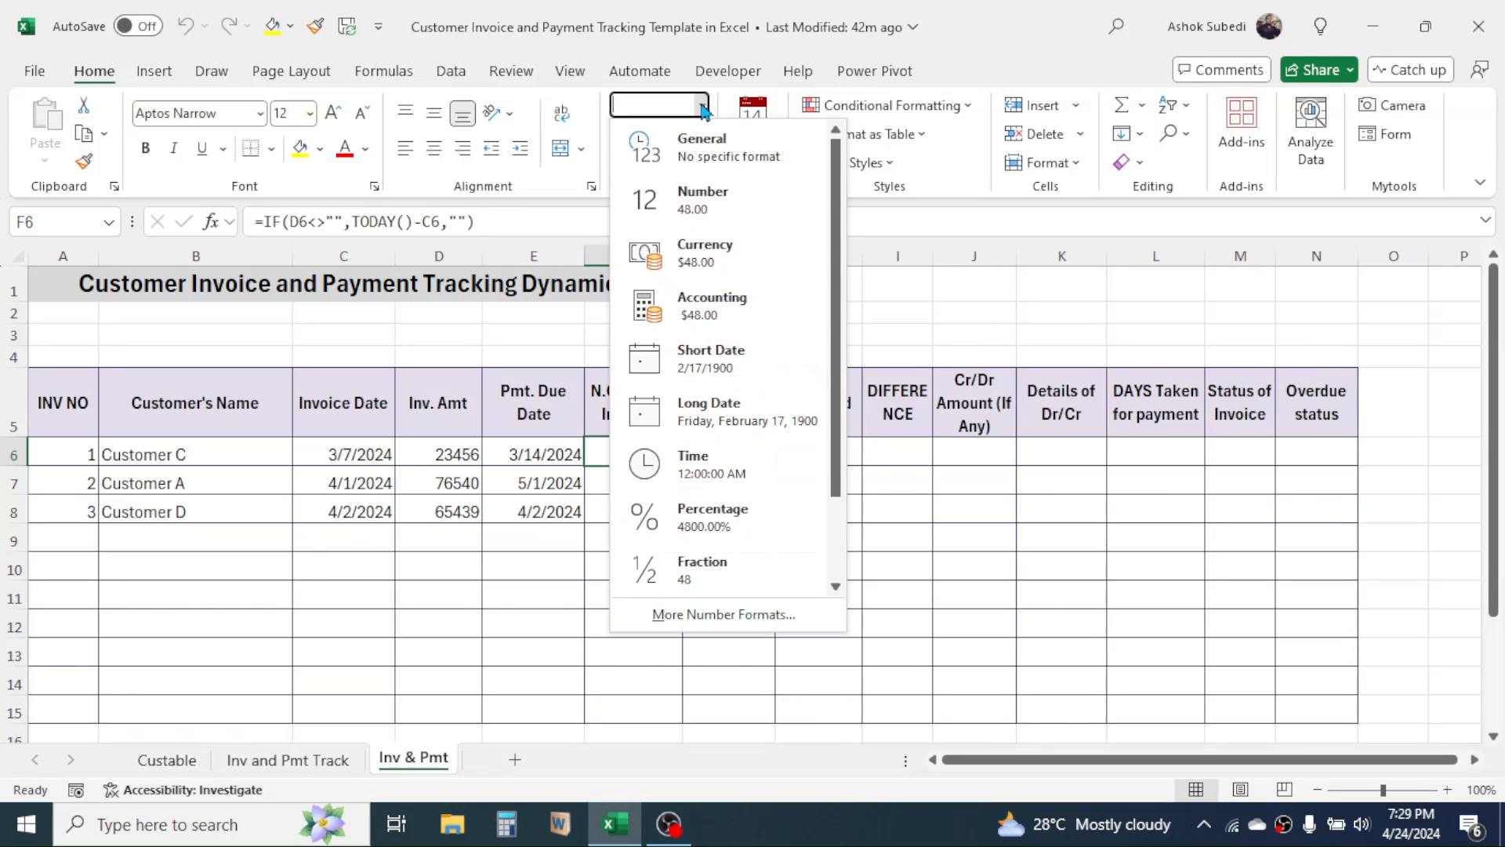
click(1020, 586)
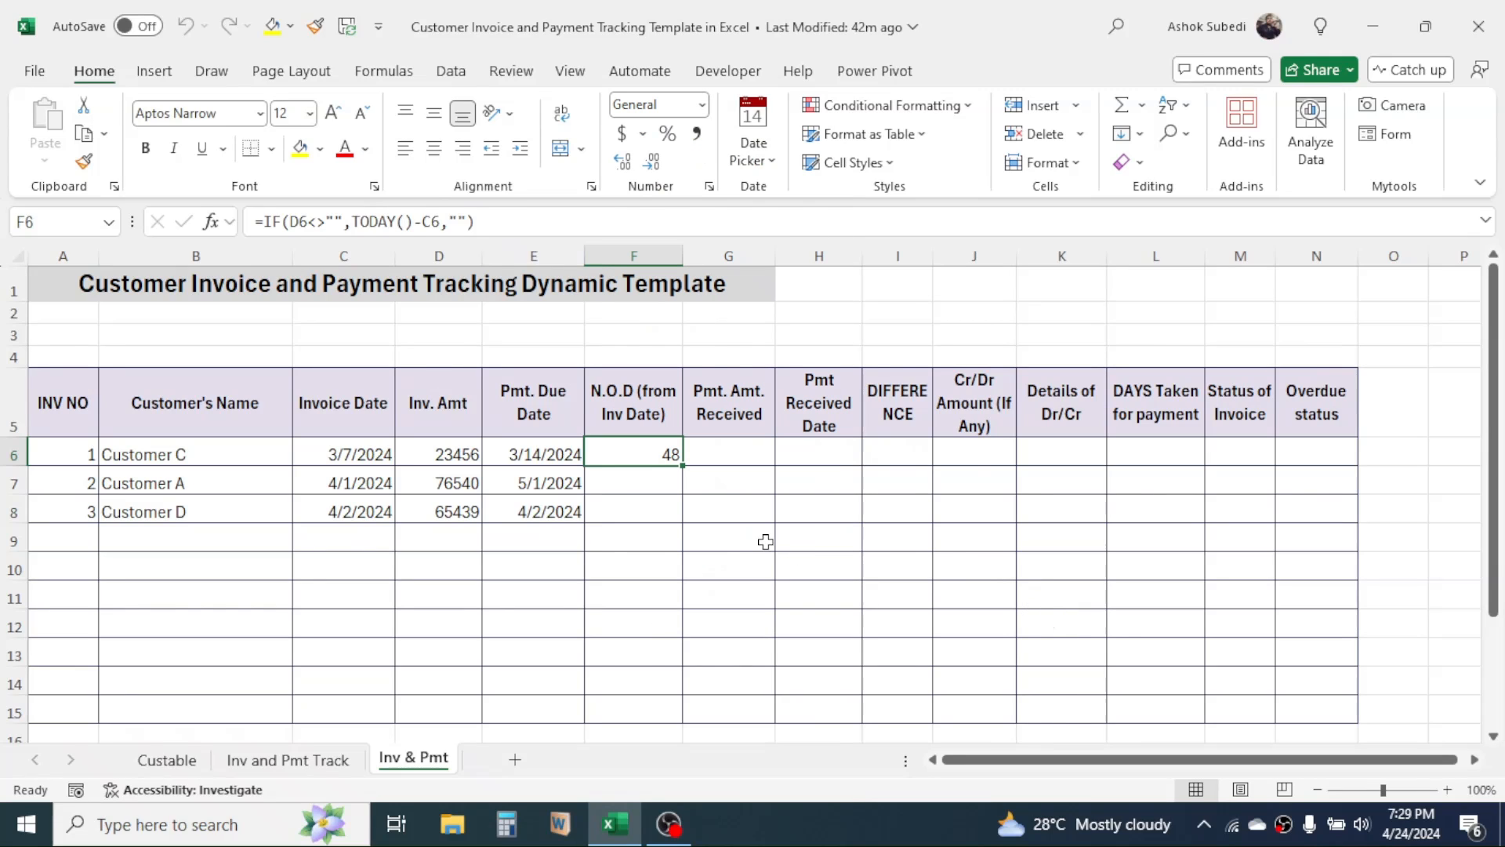
drag(682, 466, 665, 713)
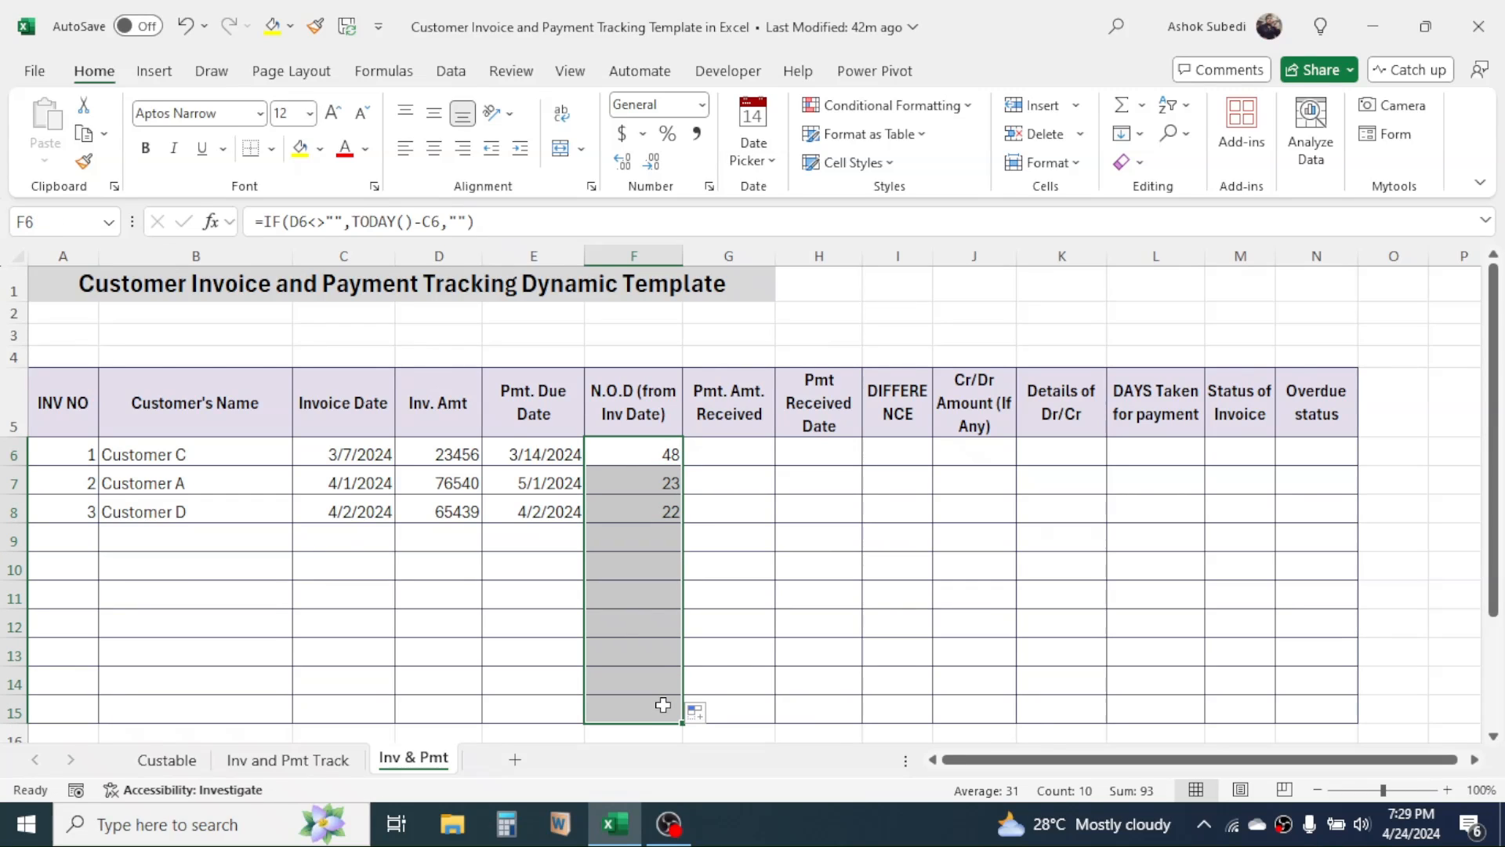
click(639, 575)
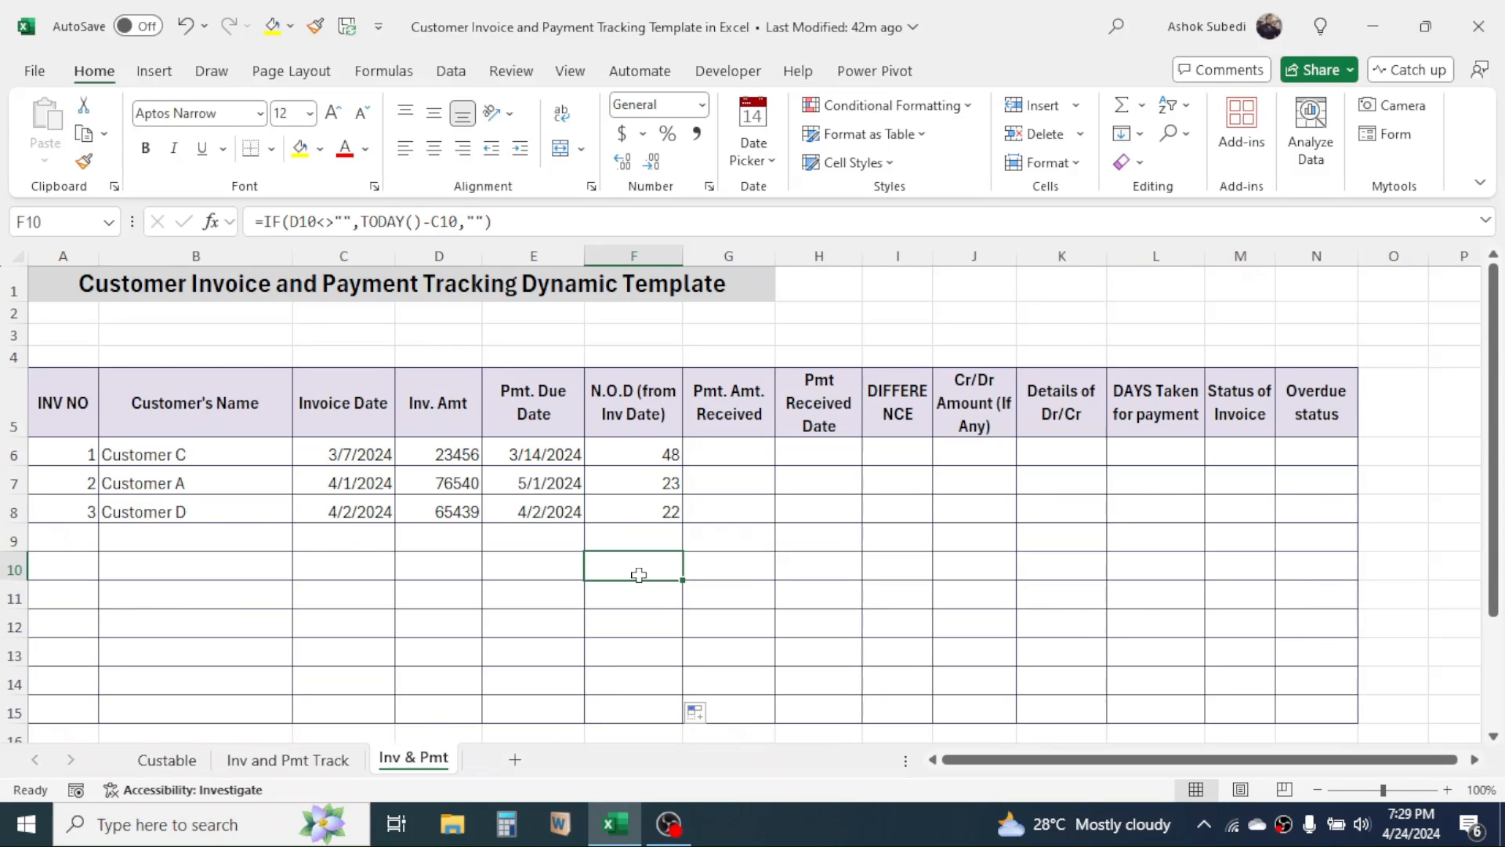
Record the first invoice's payment with 23000 received in G6 and 4/21/2024 as the received date in H6
click(742, 450)
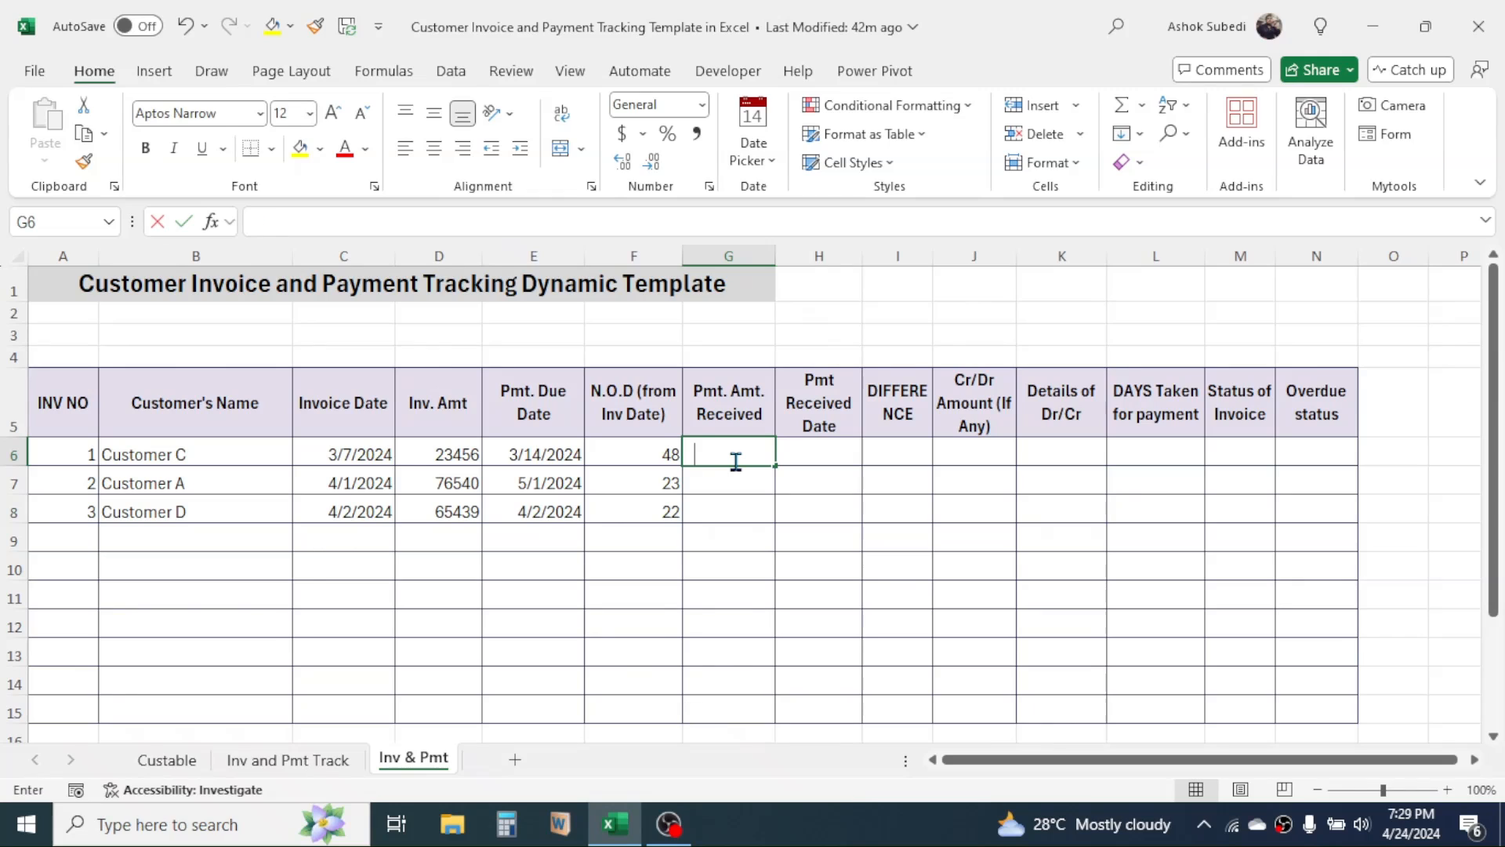
text(23000)
key(Return)
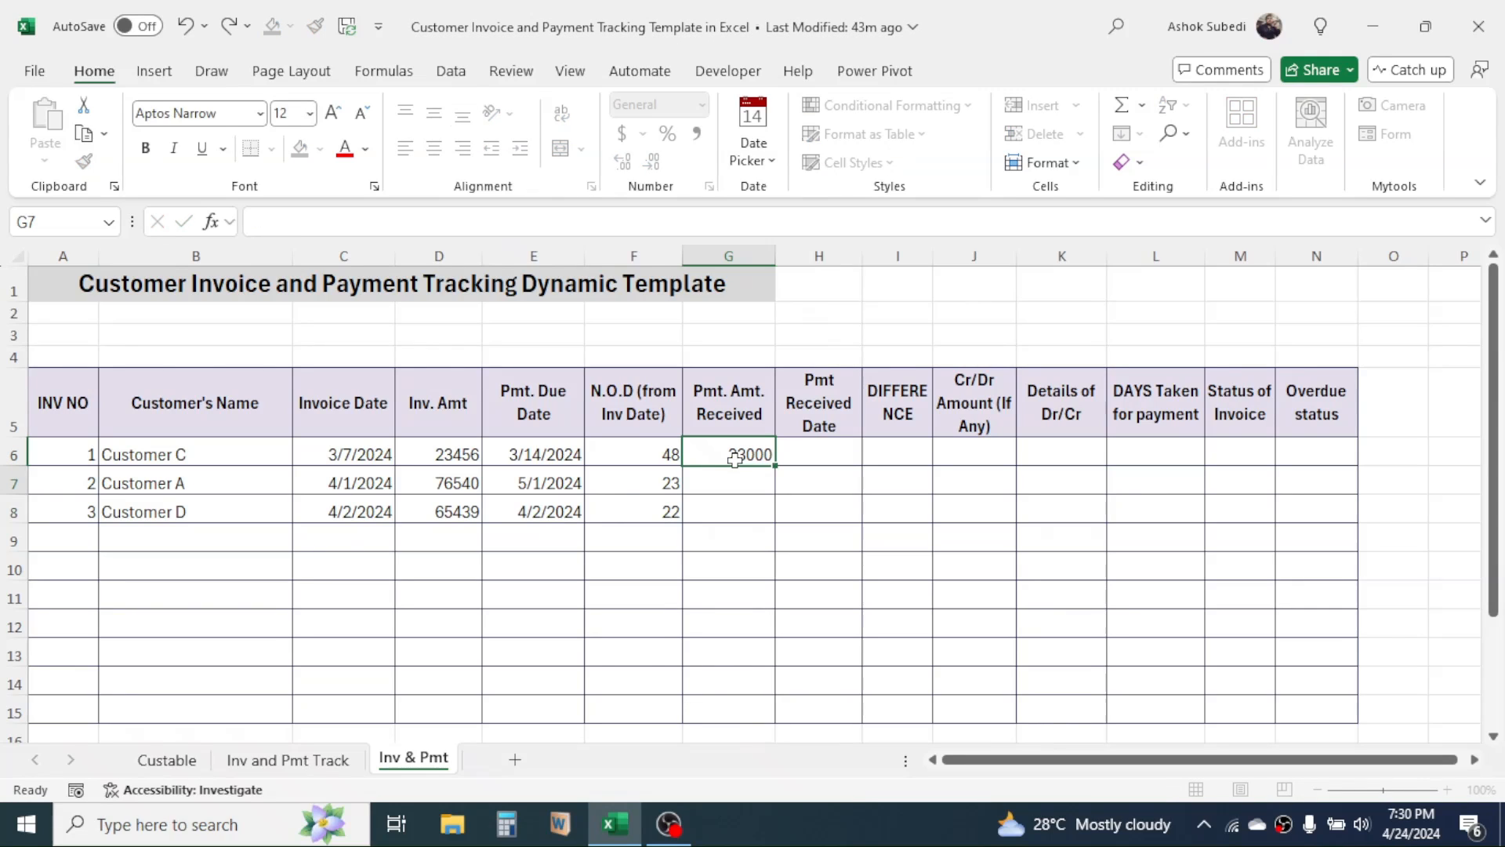
click(839, 452)
click(877, 450)
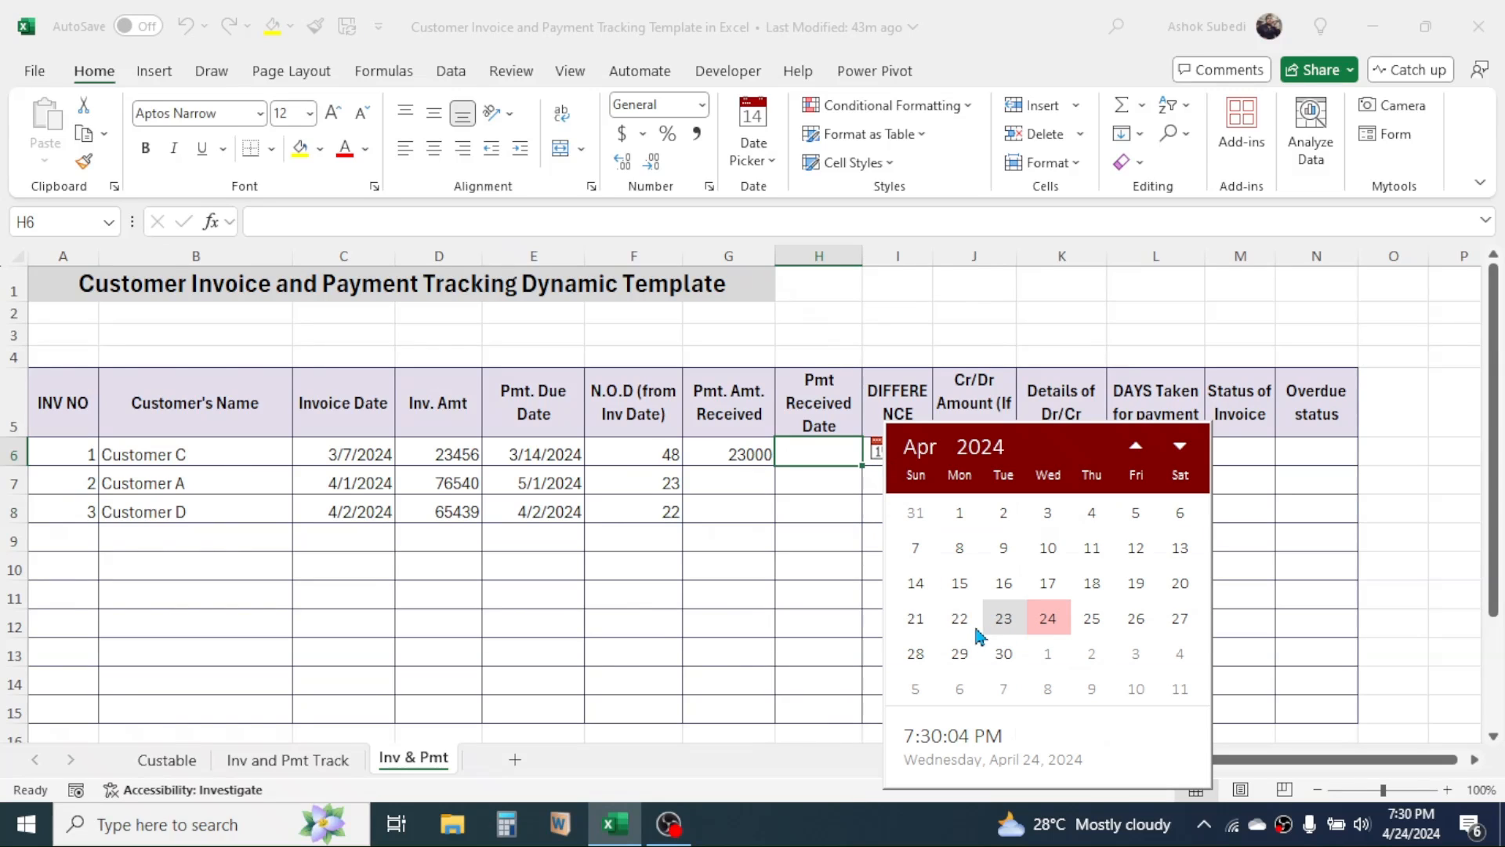
click(915, 618)
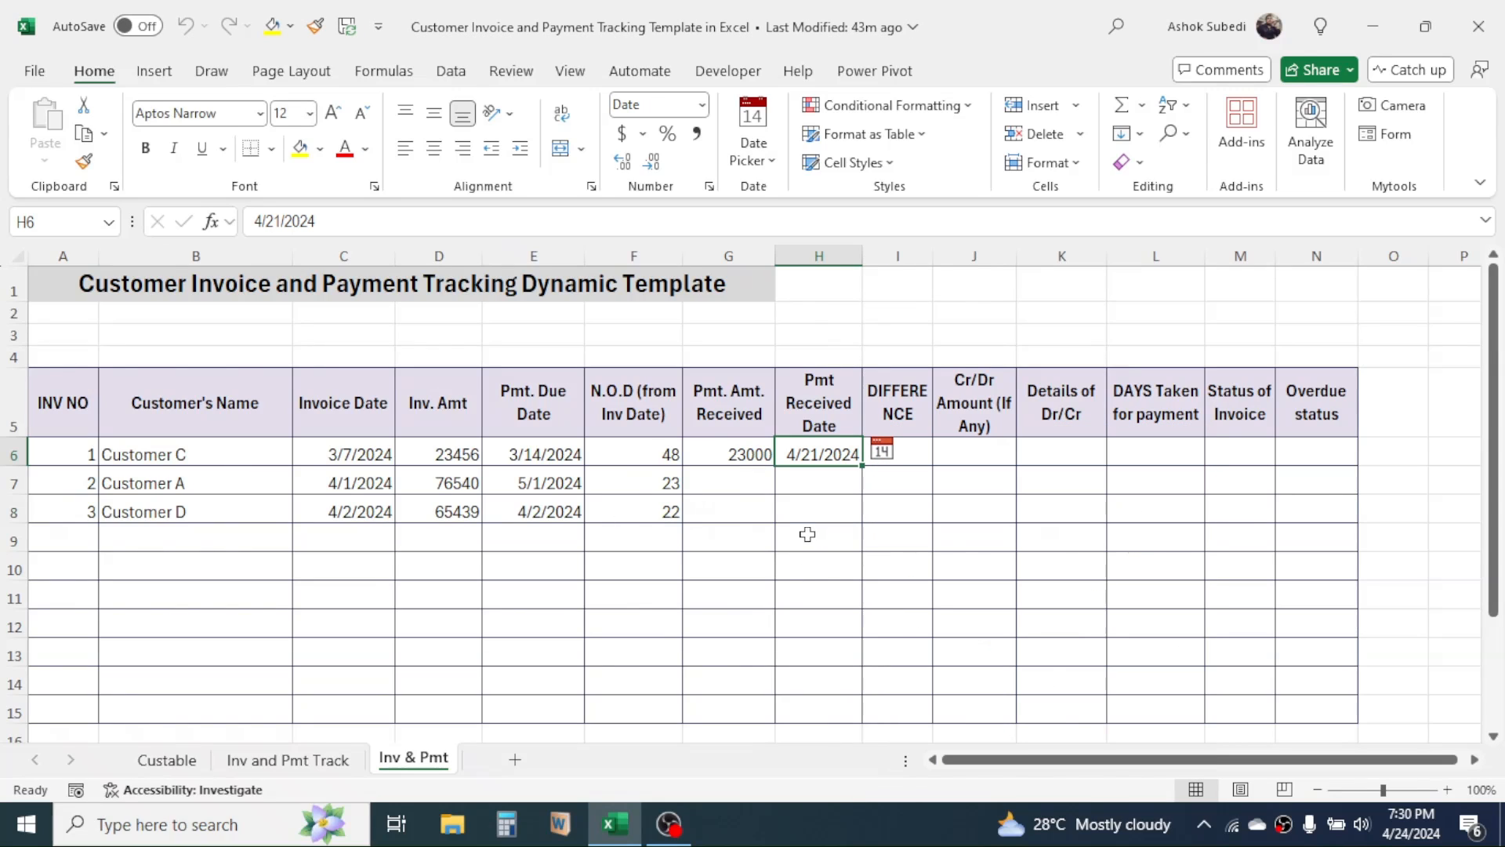
Start the DIFFERENCE formula in I6 with an IF that tests D6<>""
click(941, 539)
click(914, 454)
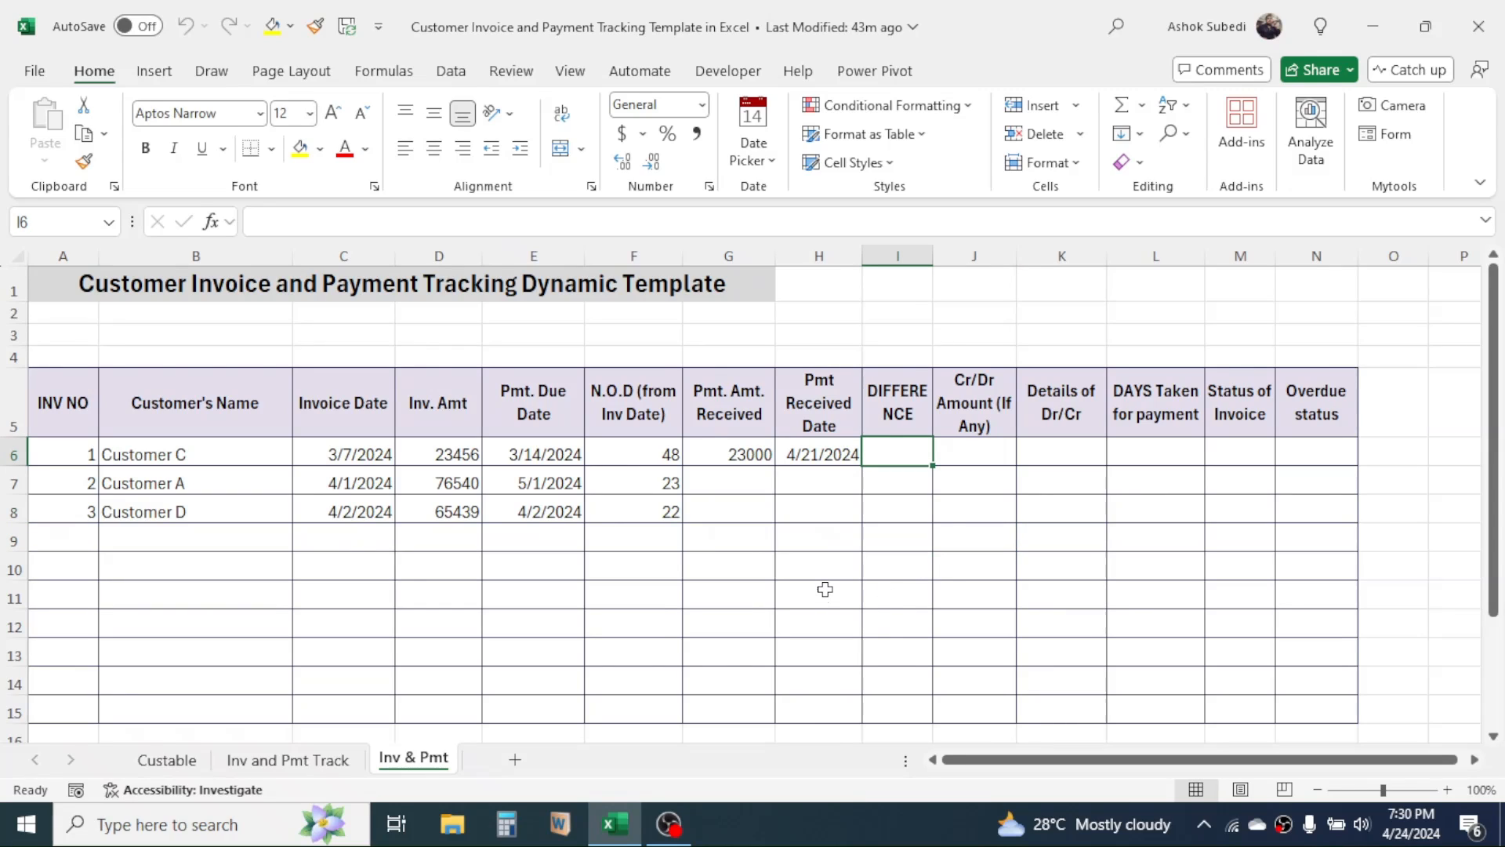
text(=)
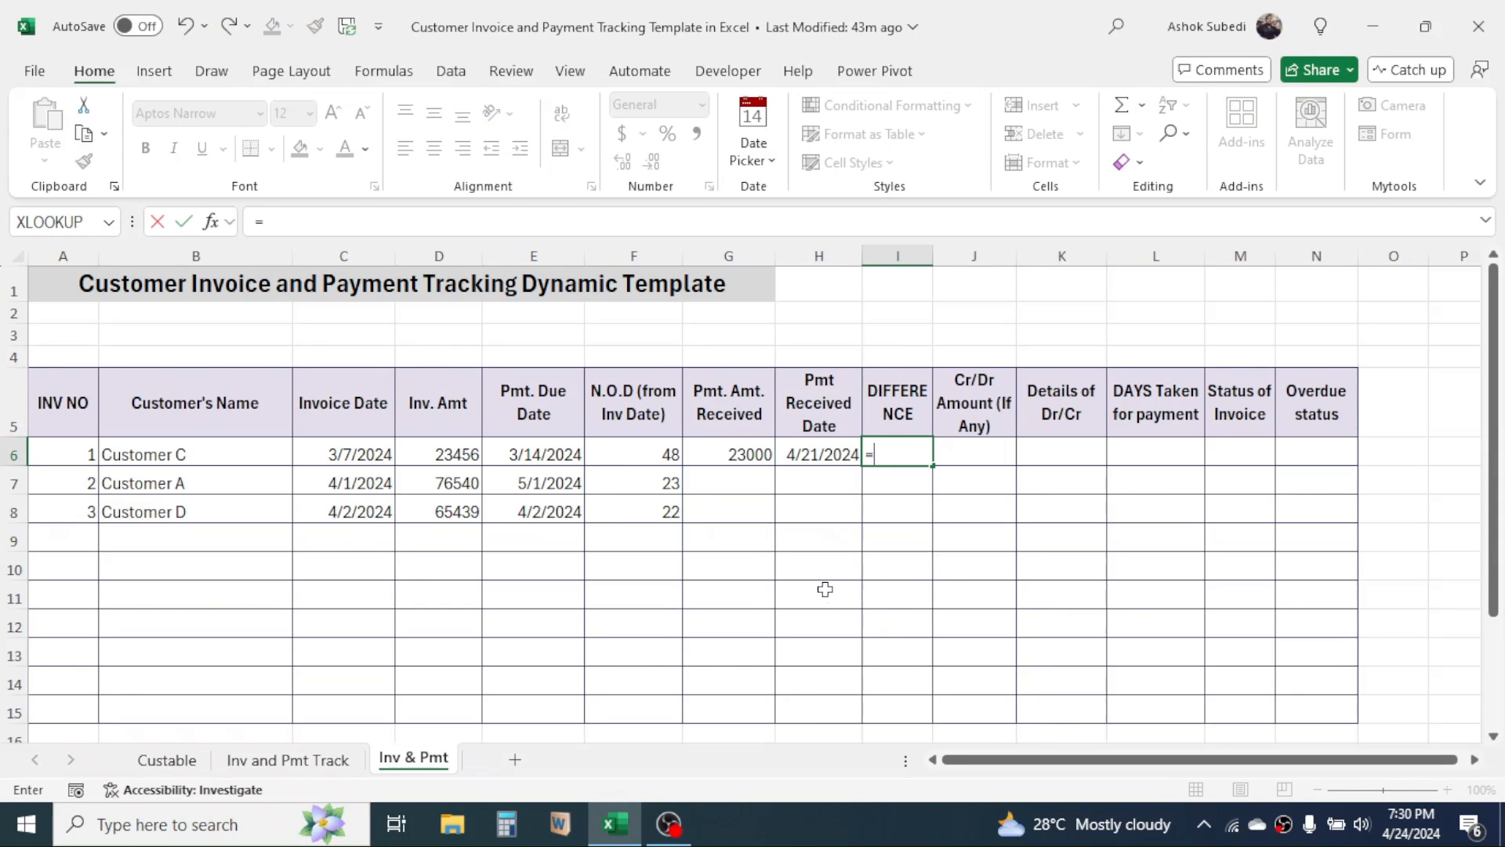
text(IF)
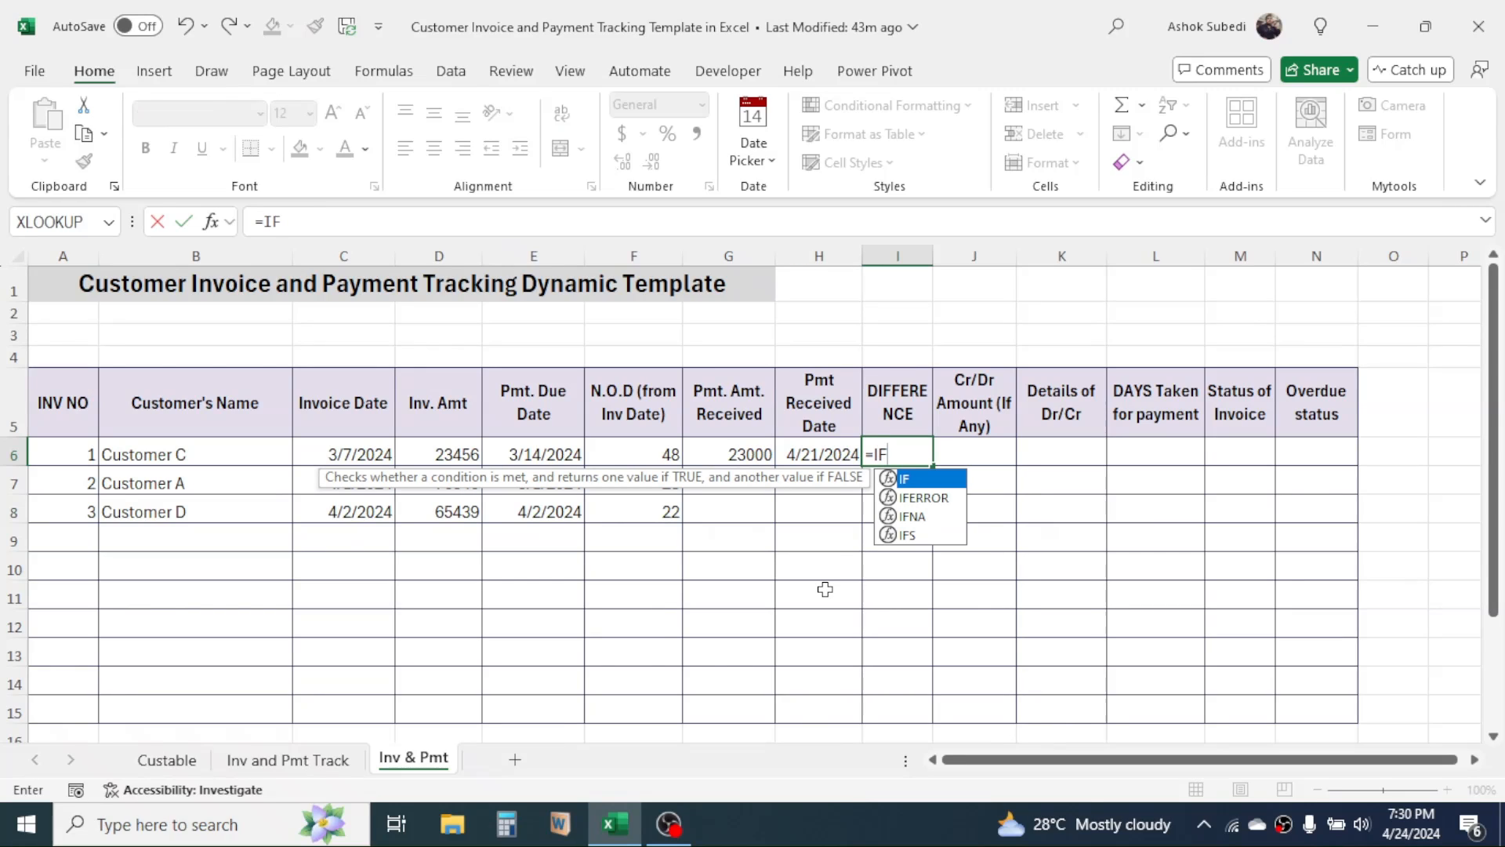
text(()
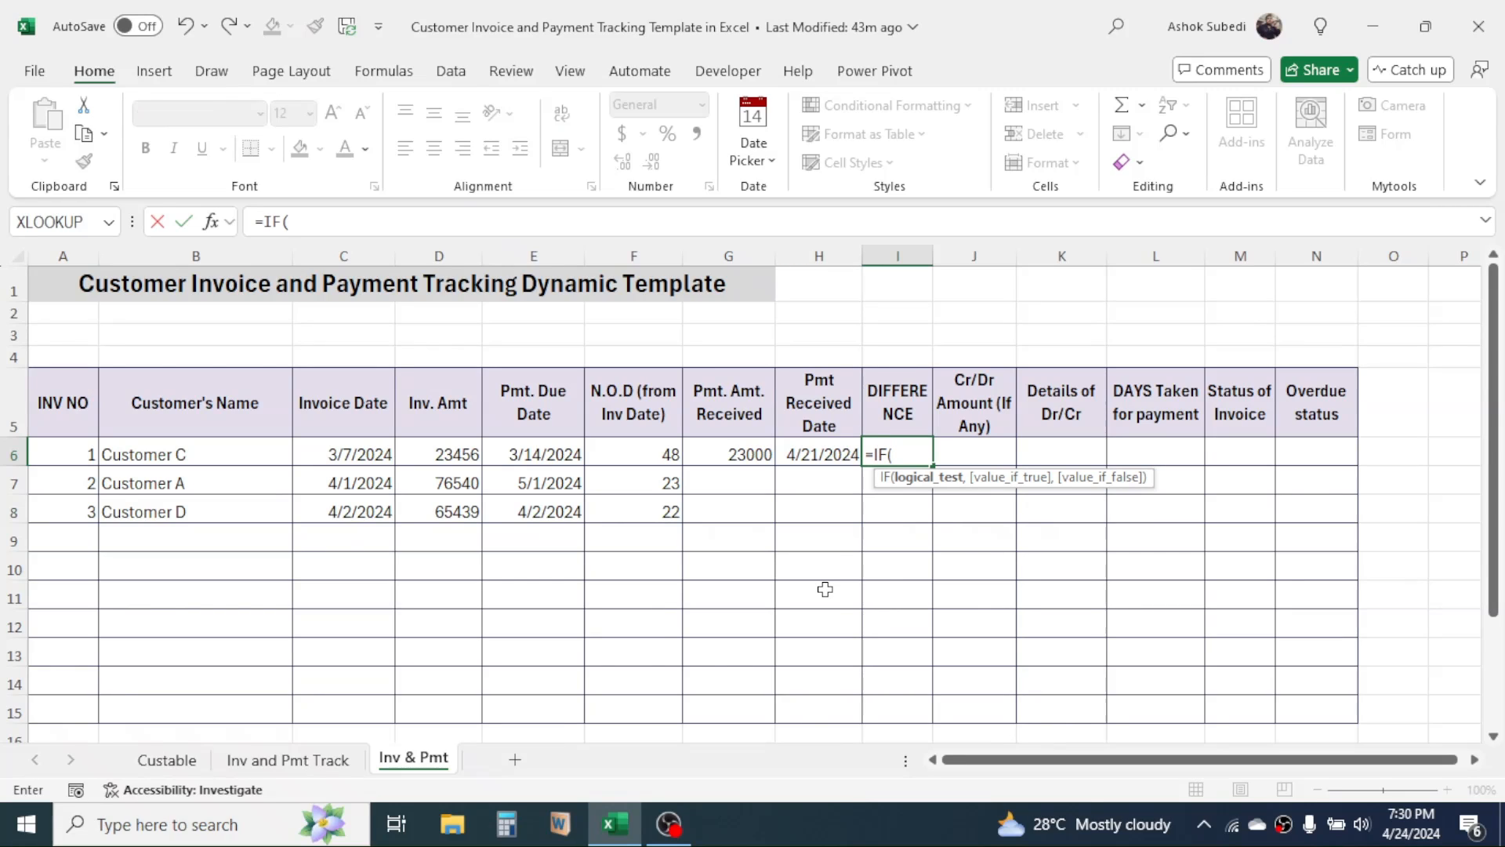
click(447, 445)
text(<>)
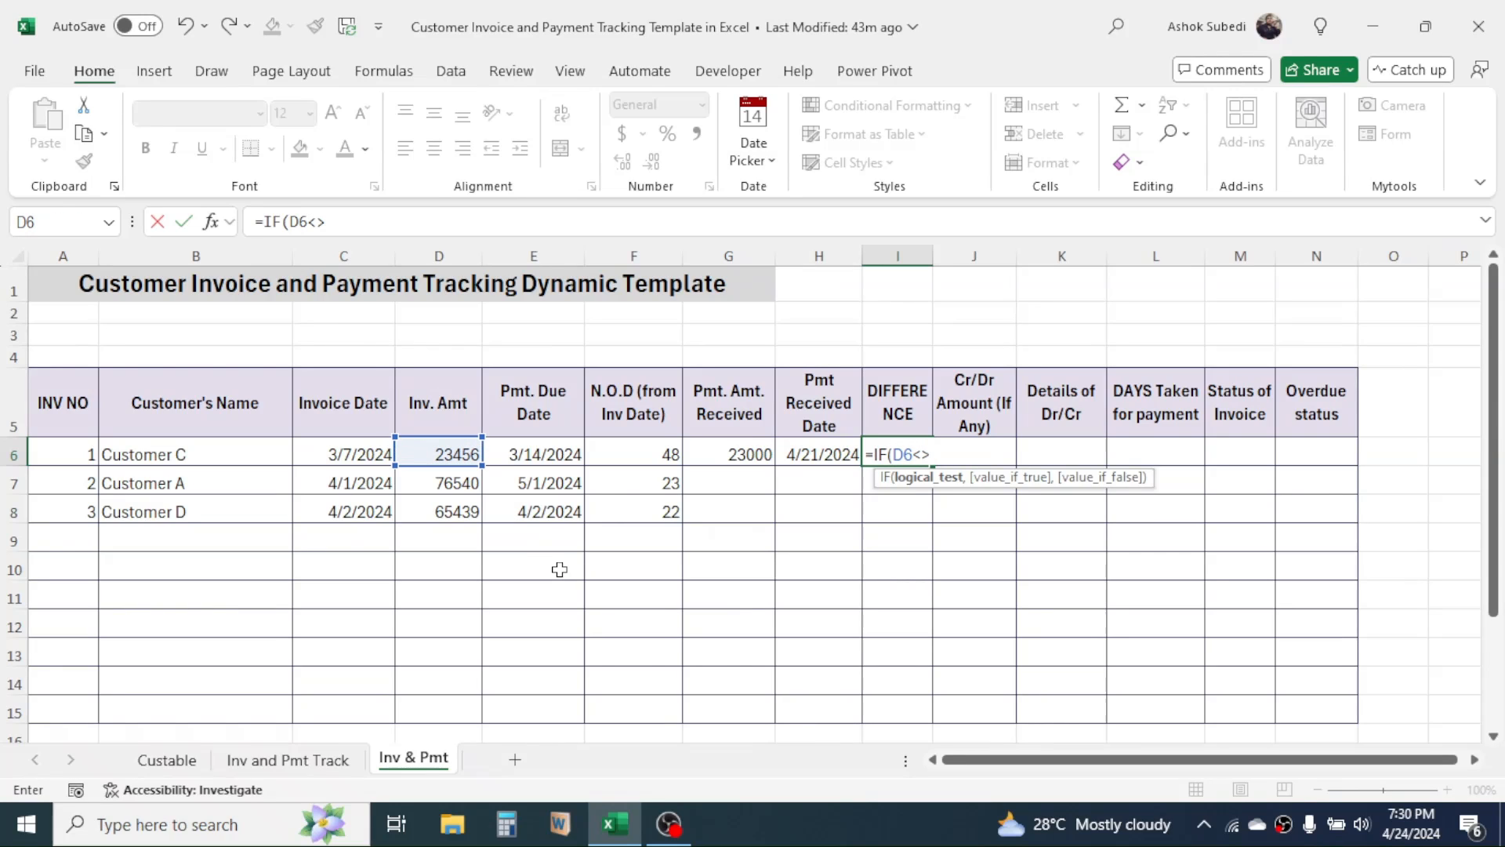
text("",)
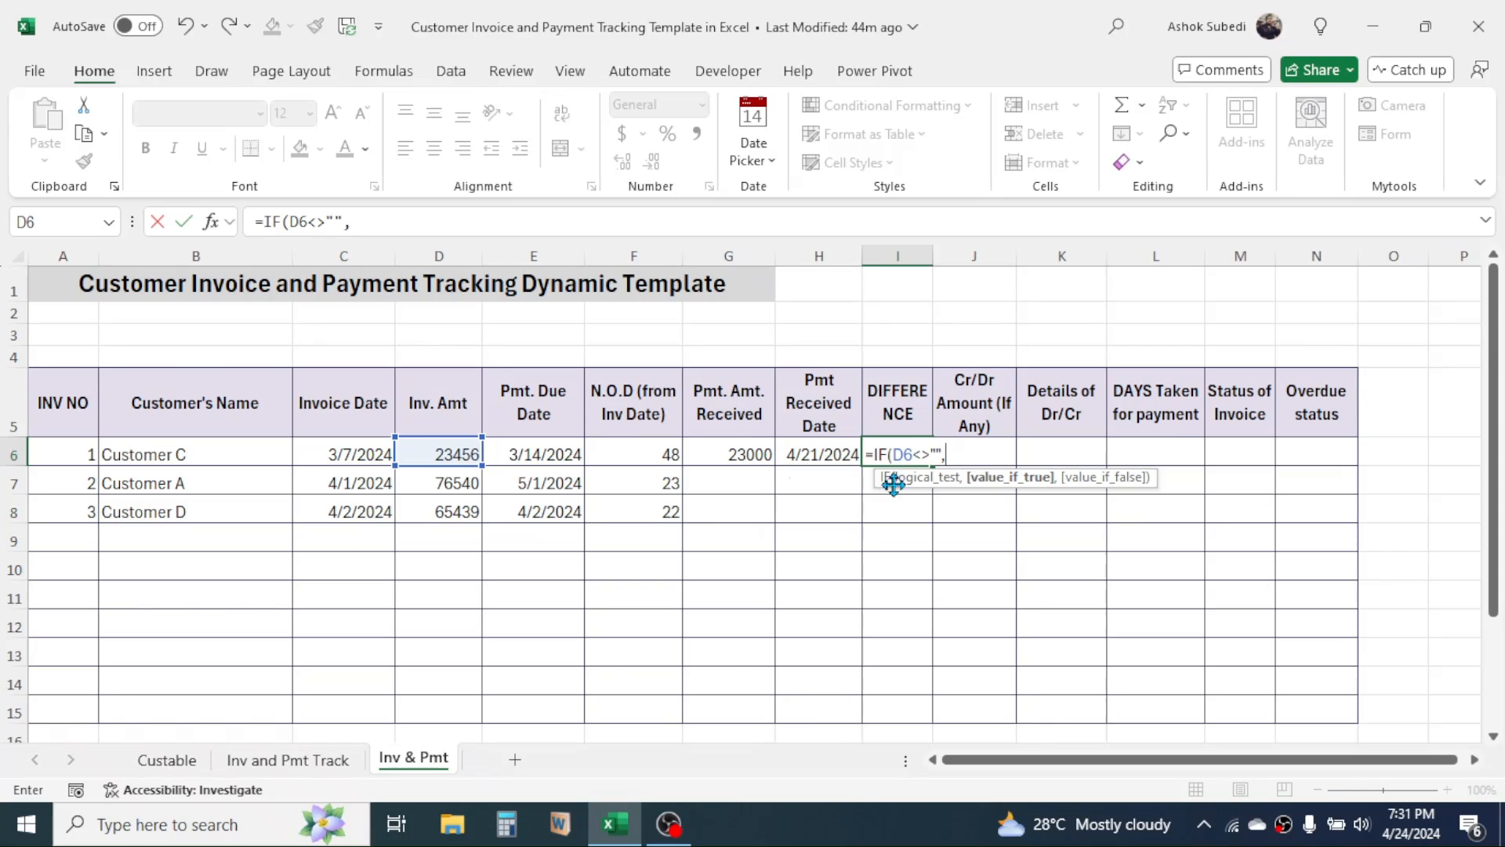
Complete the I6 formula with G6-D6+J6 as the true value and "" as the false value, and fill it down to I15
click(750, 447)
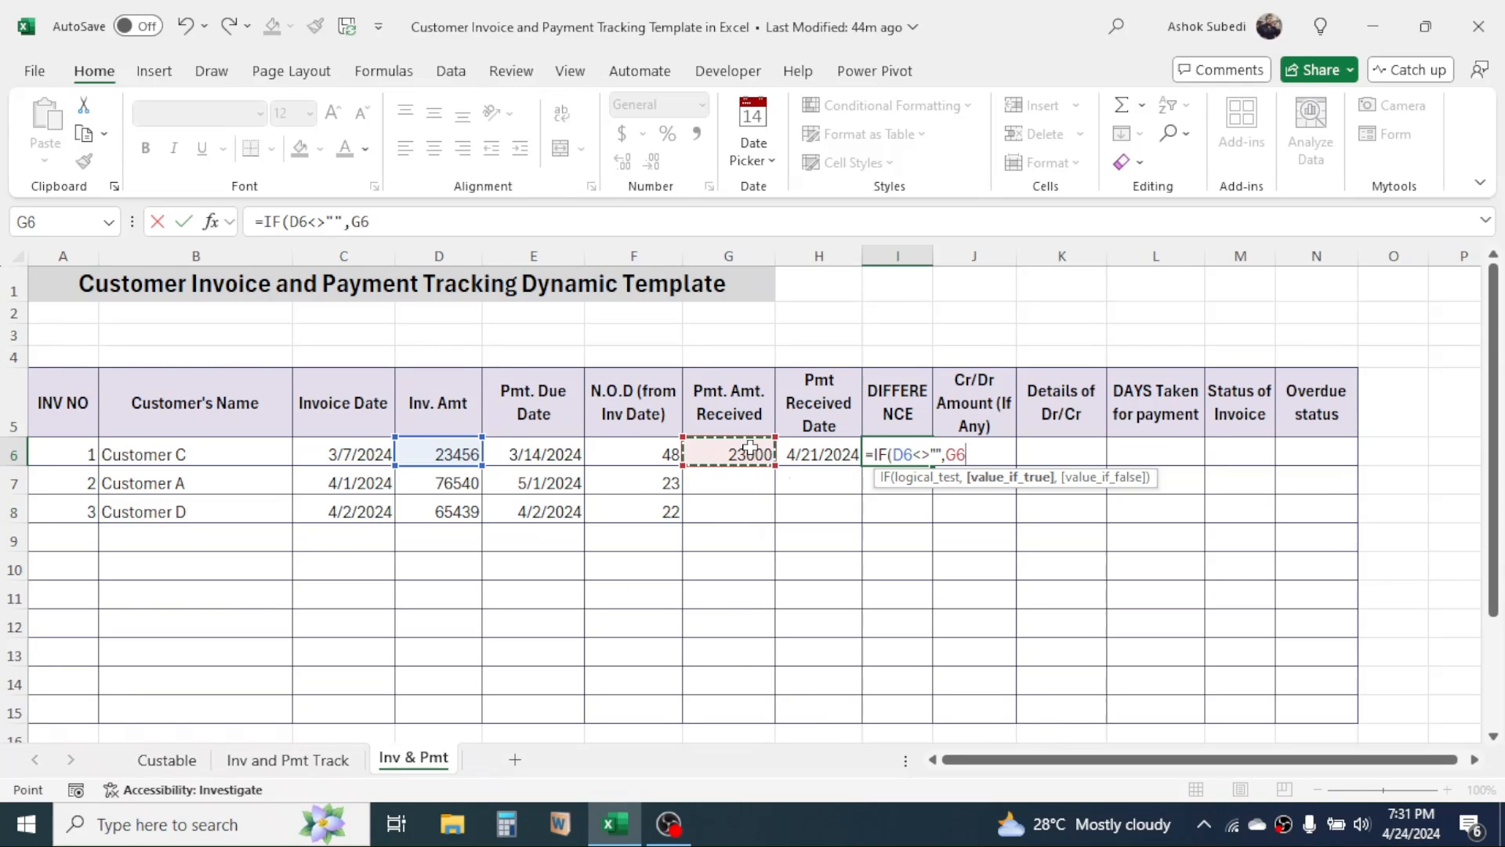
text(-)
click(441, 449)
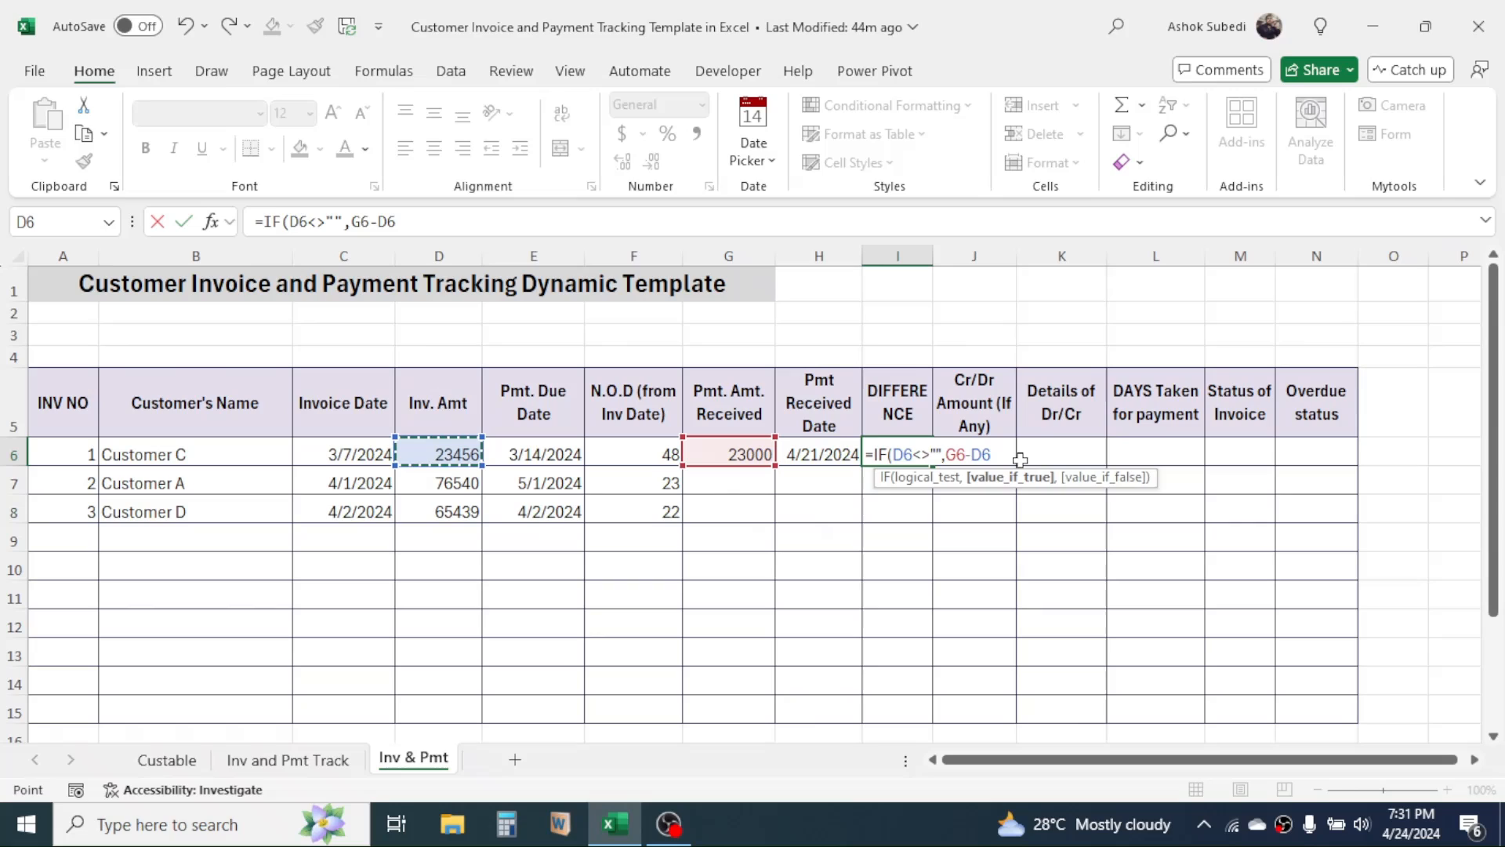
text(,)
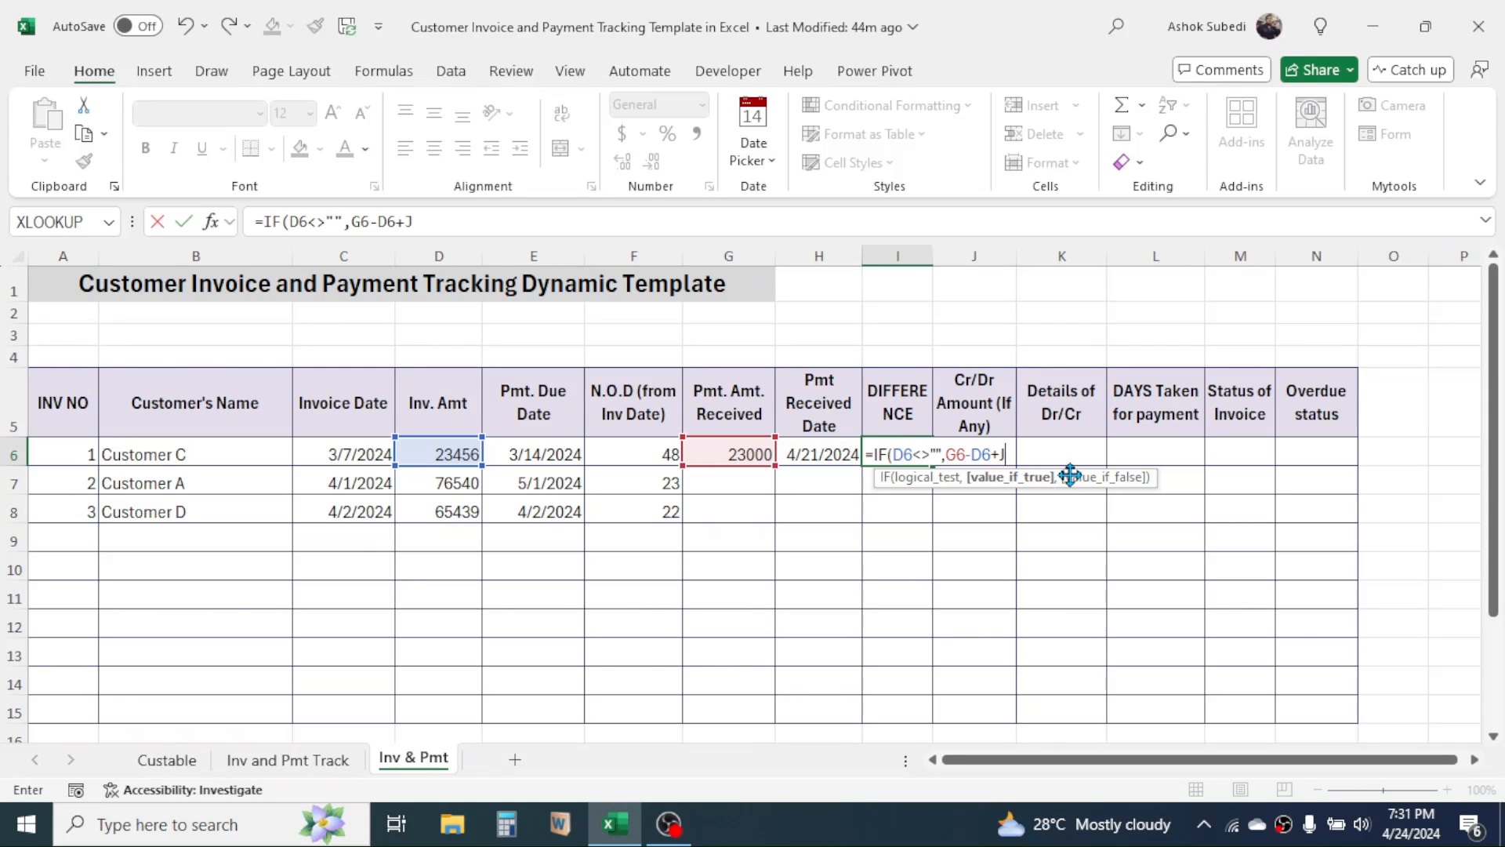
text(6)
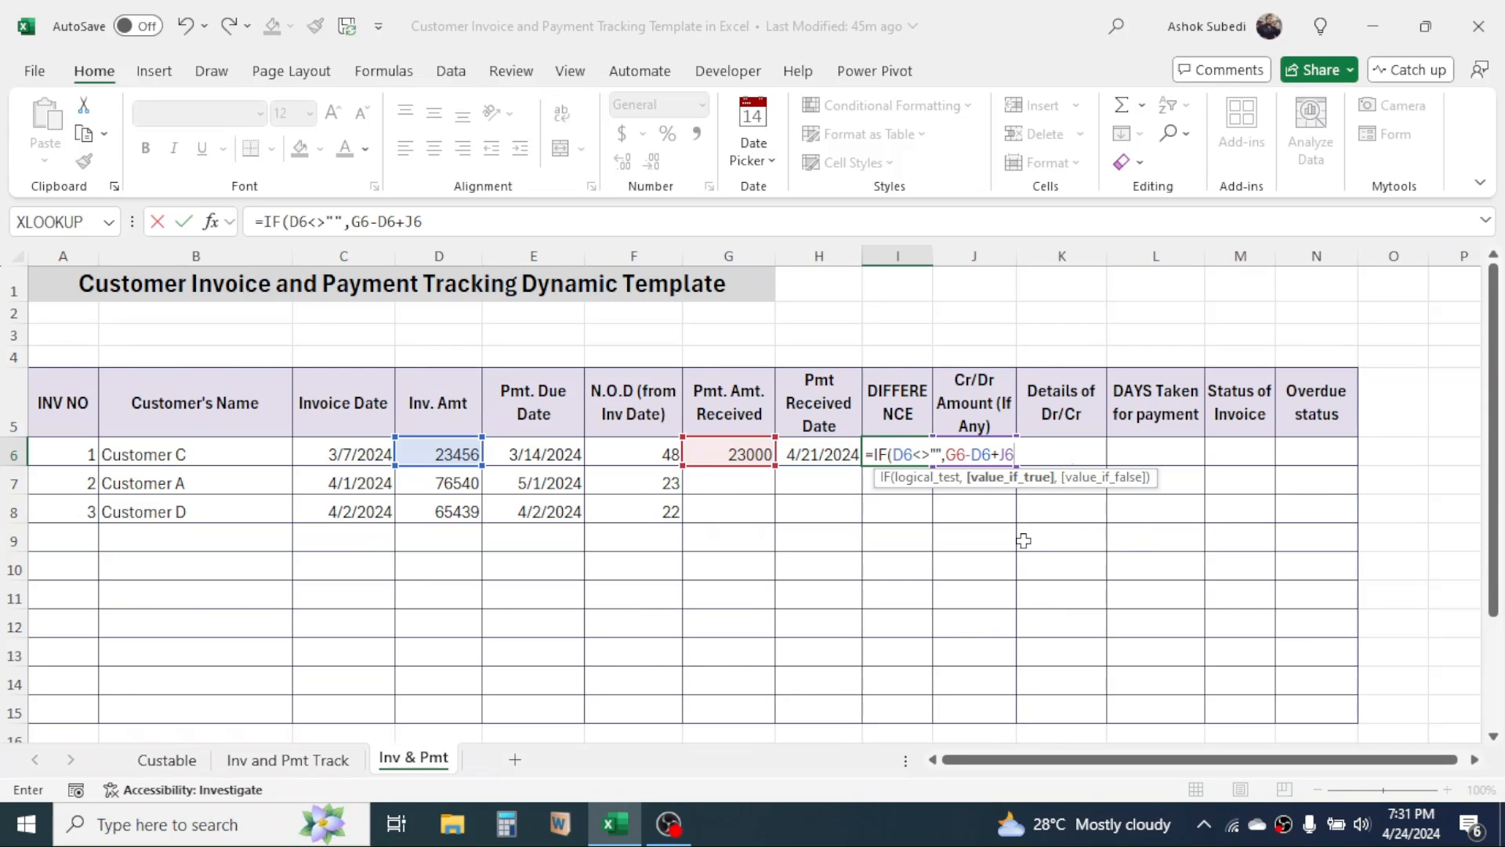
text(,)
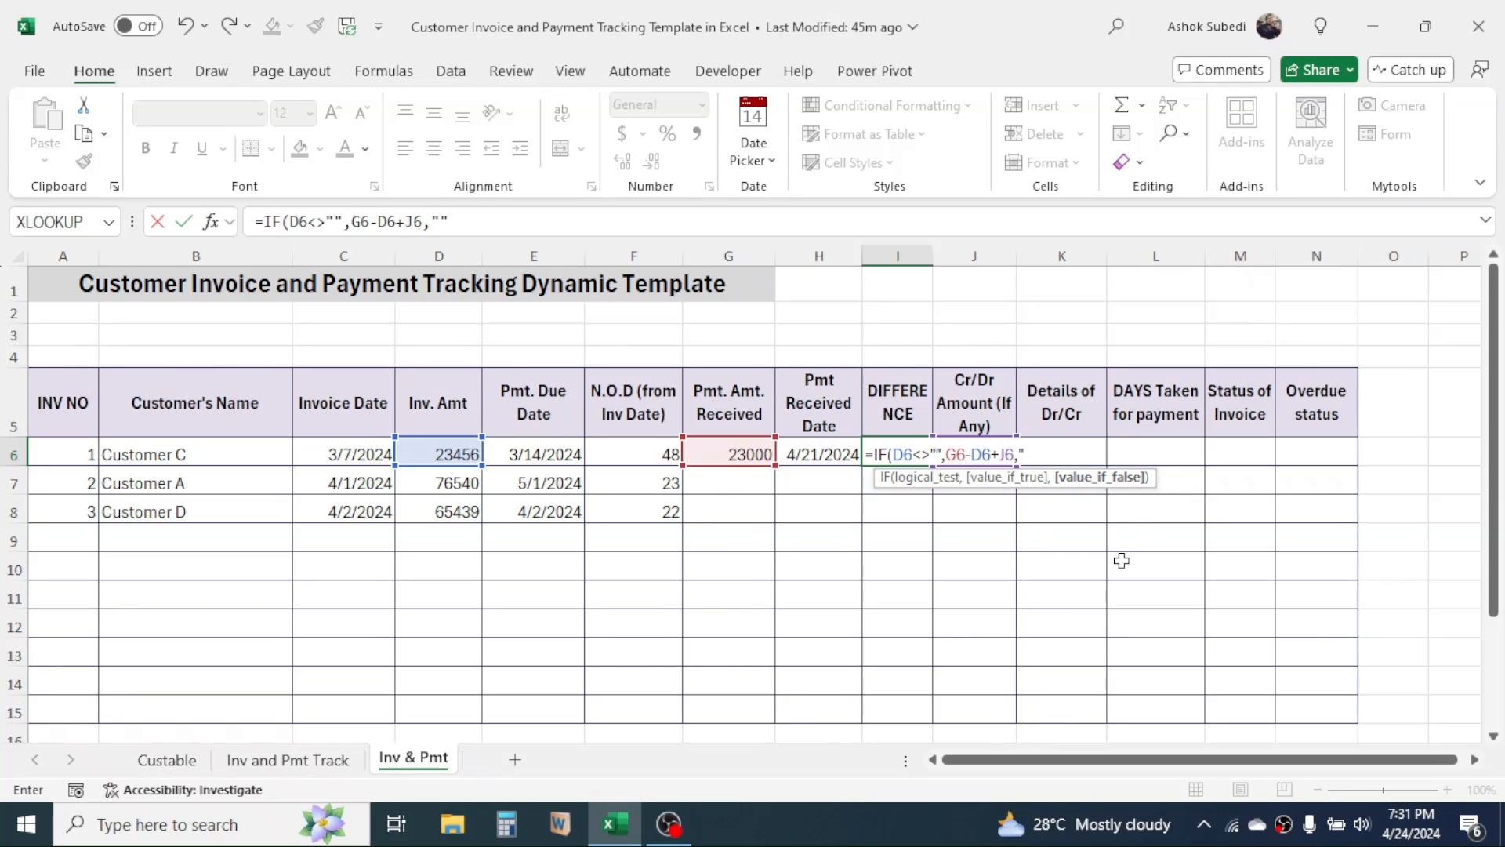
text(""))
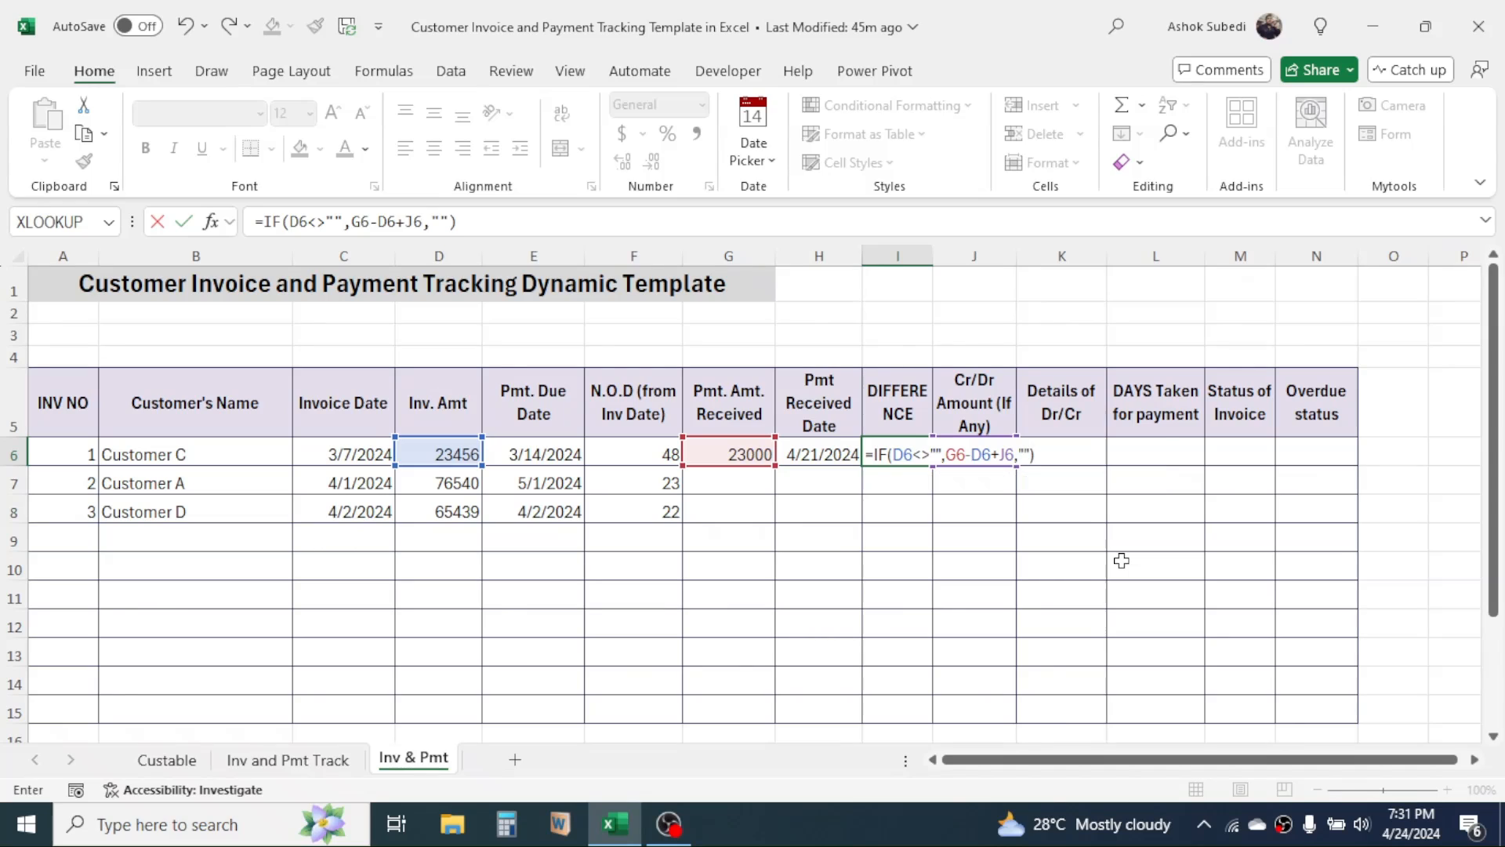
key(Return)
key(Up)
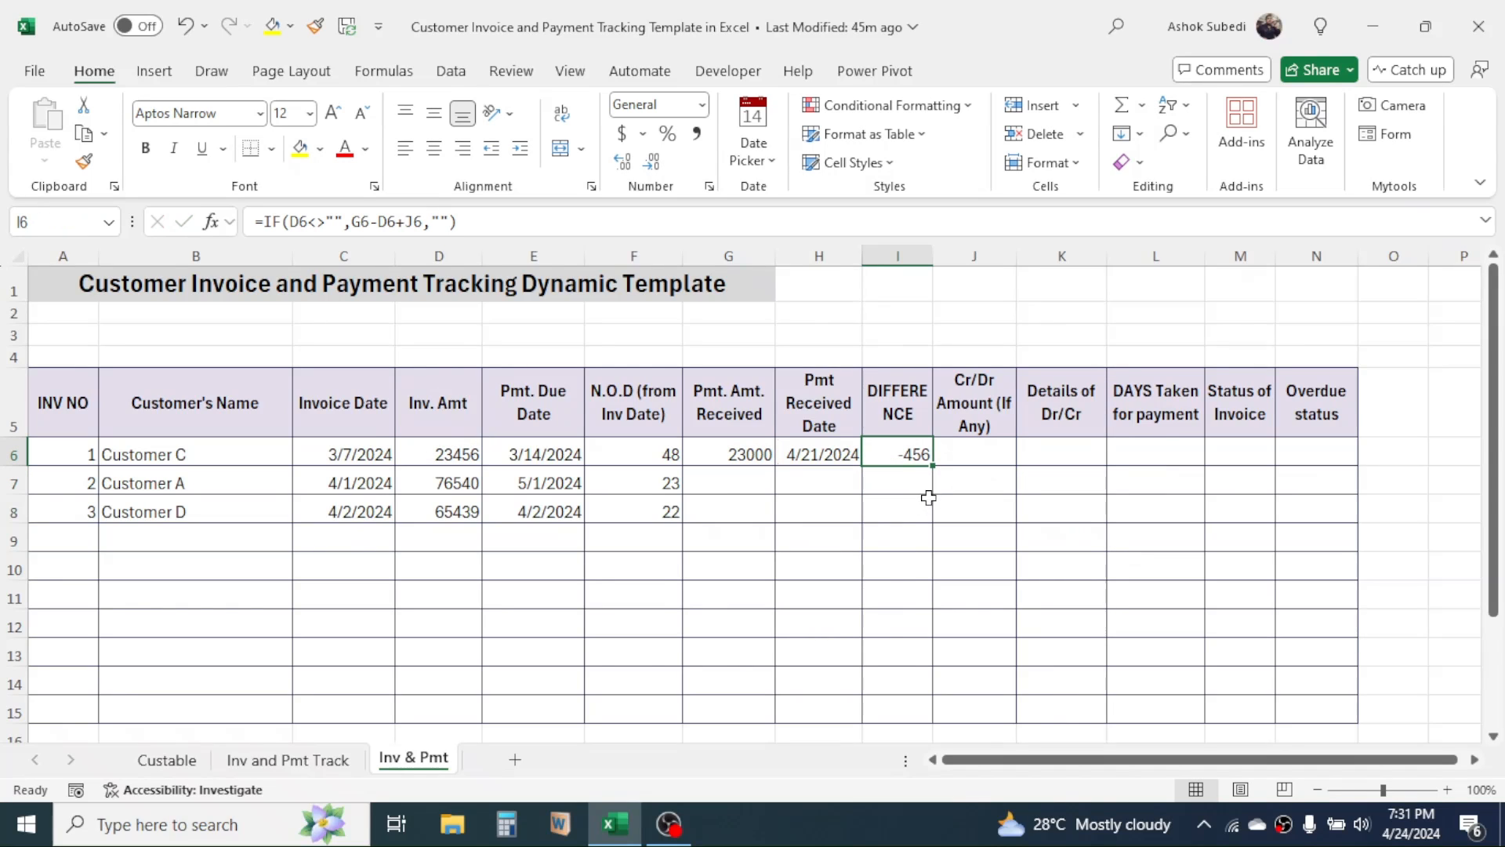
drag(932, 465, 910, 713)
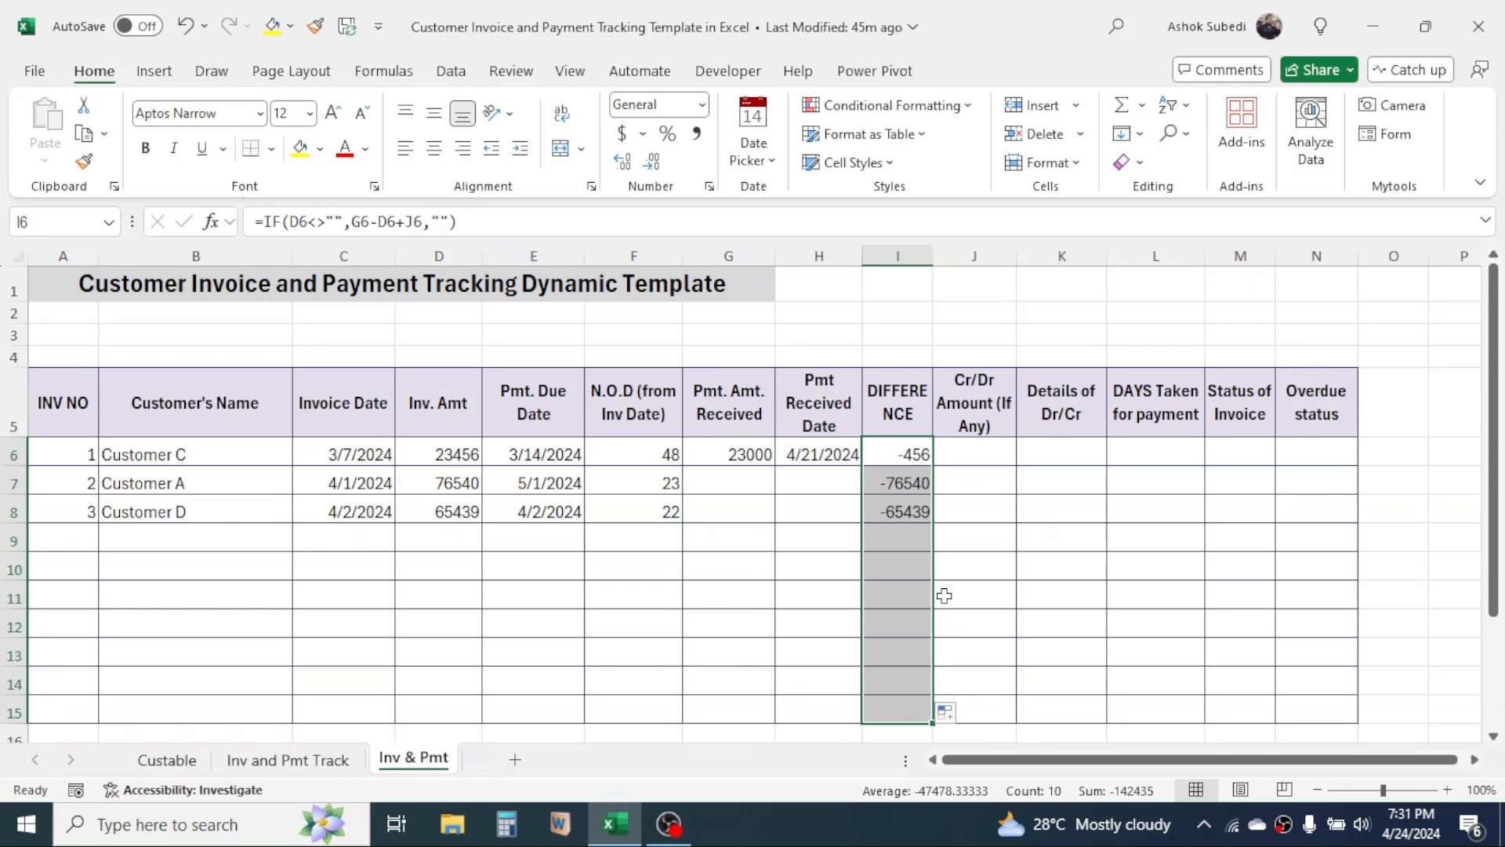
Enter 456 as the first invoice's Cr/Dr amount in J6 and check the difference formula in I6
click(981, 449)
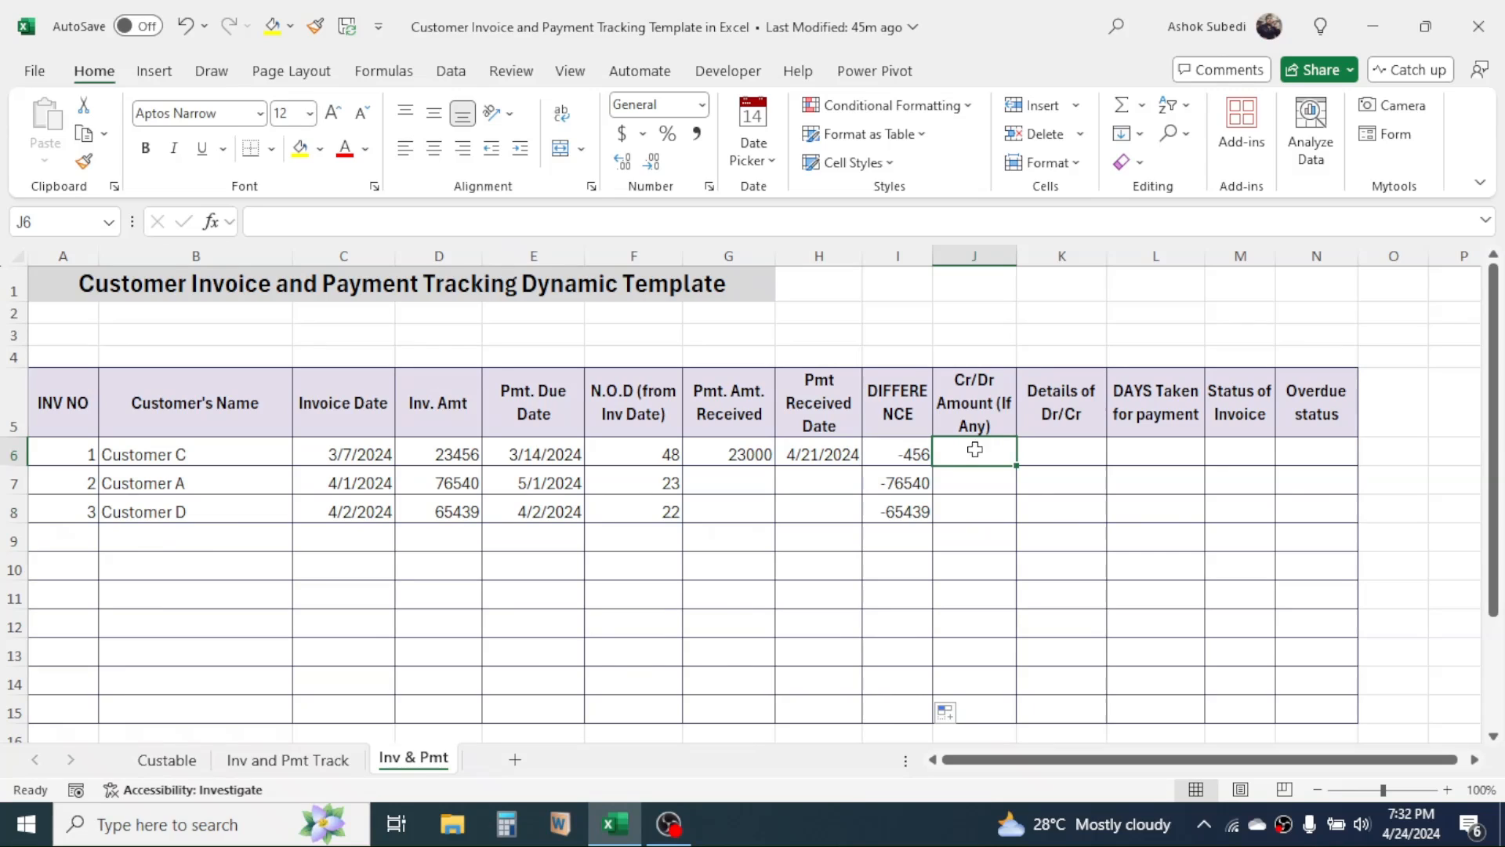
text(456)
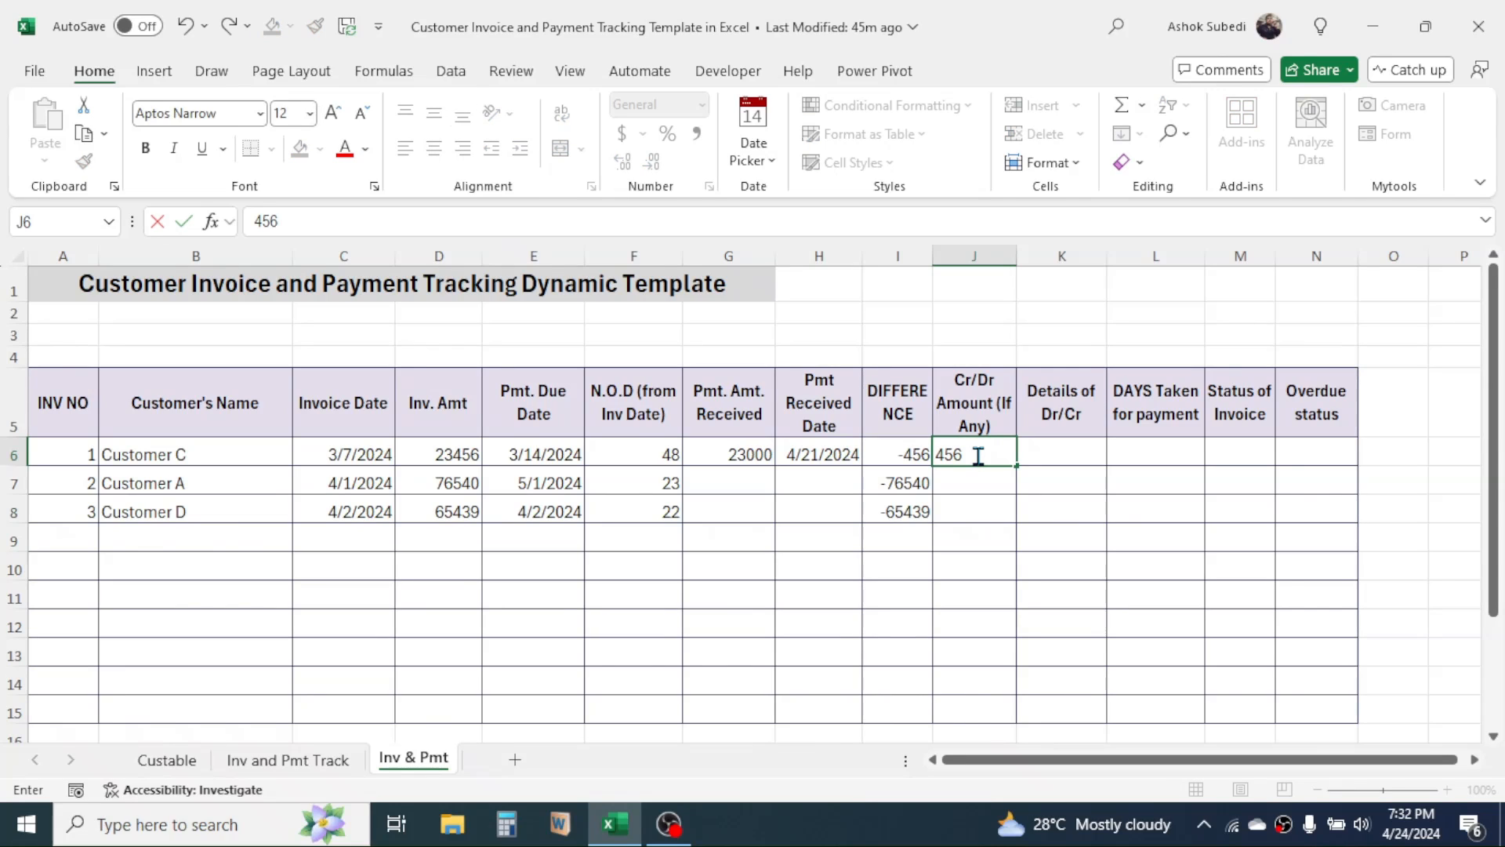
key(Return)
click(907, 460)
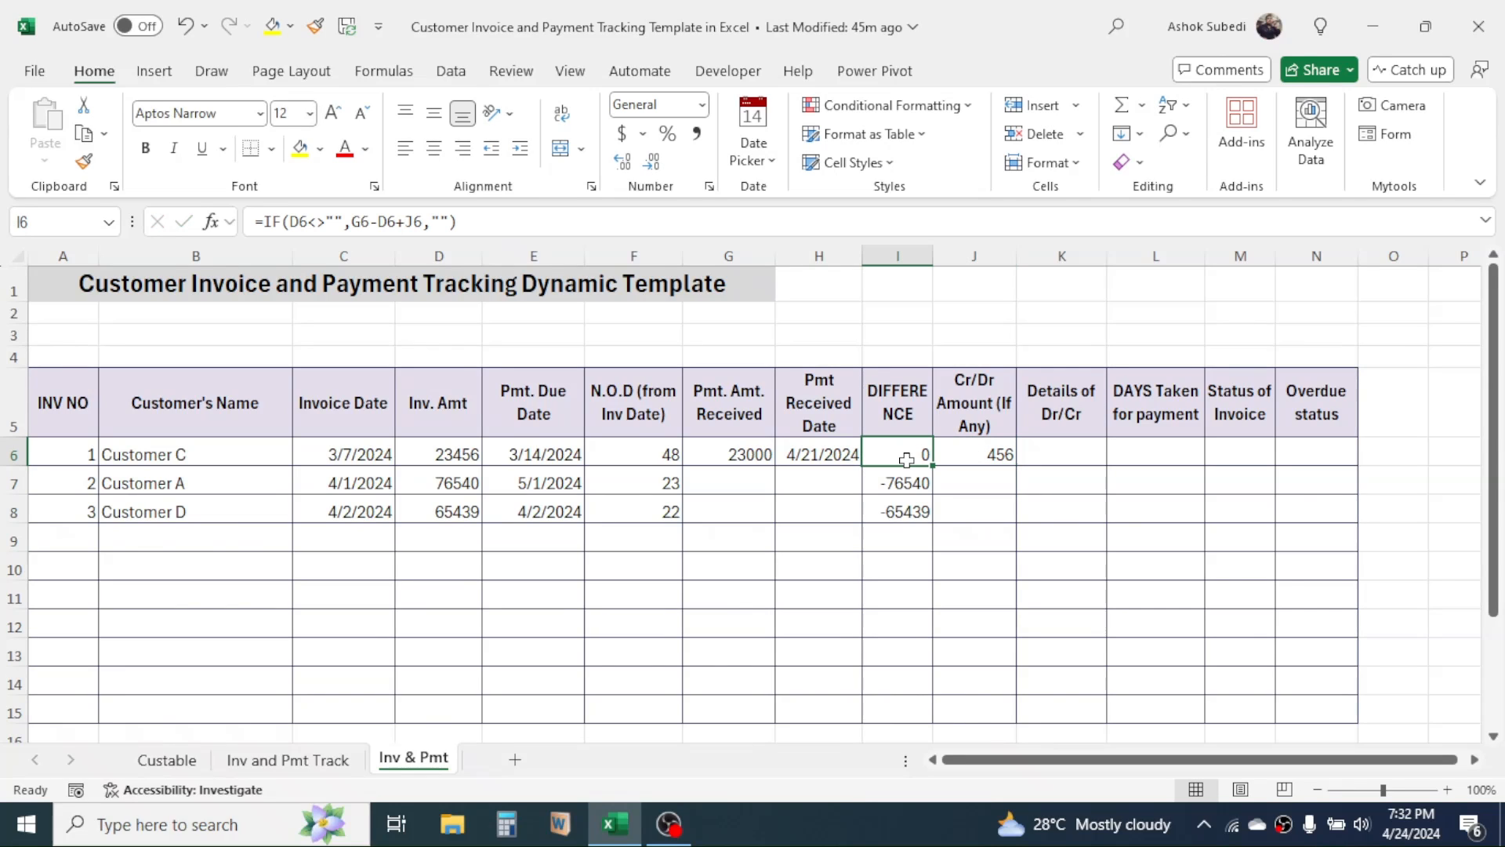
Enter "amount credited for rate diff." as the first invoice's Dr/Cr details in K6
click(1059, 454)
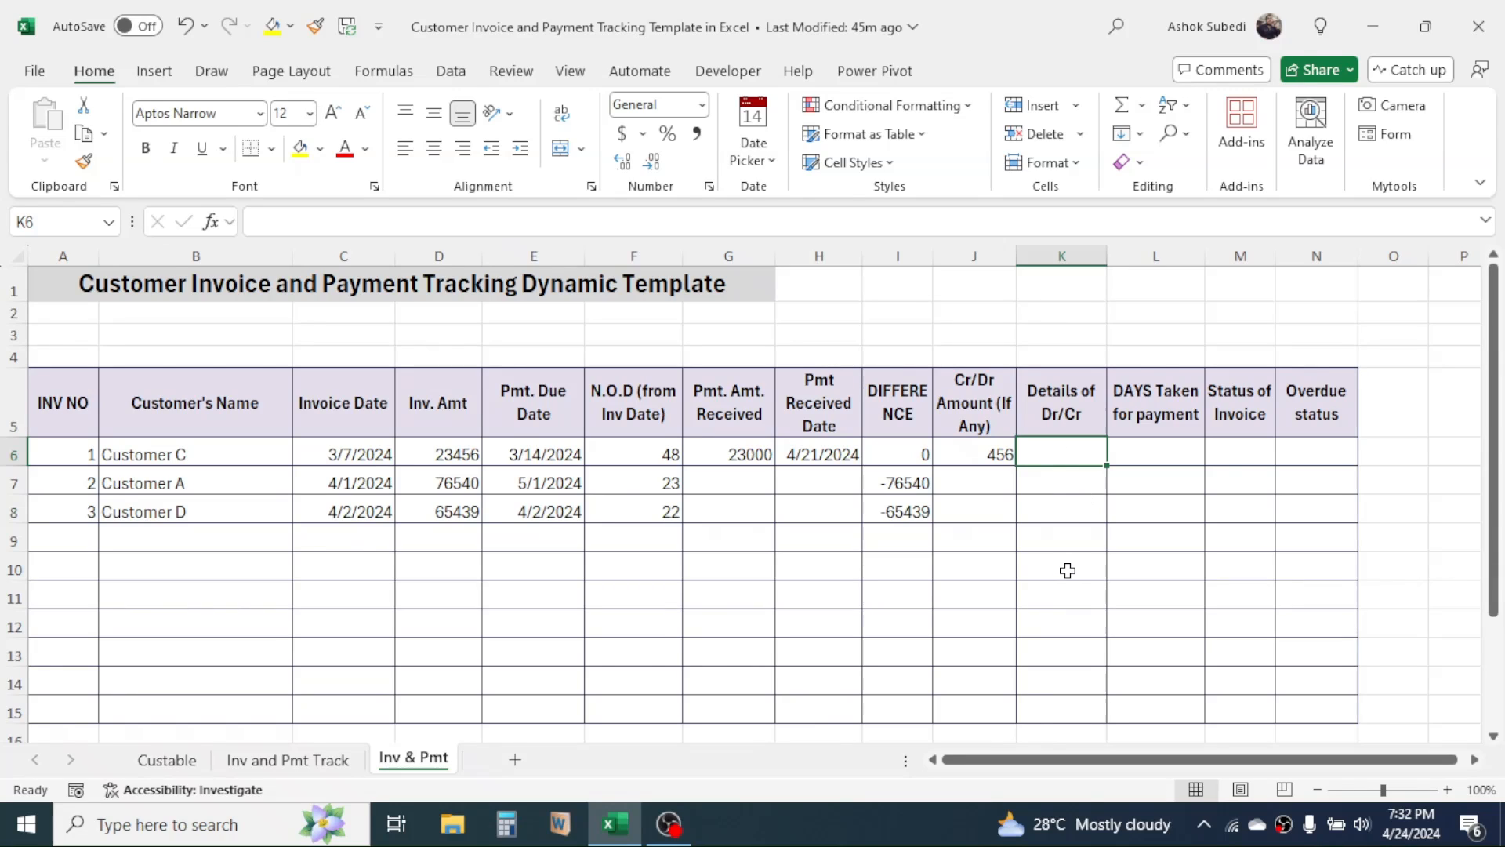
text(amou)
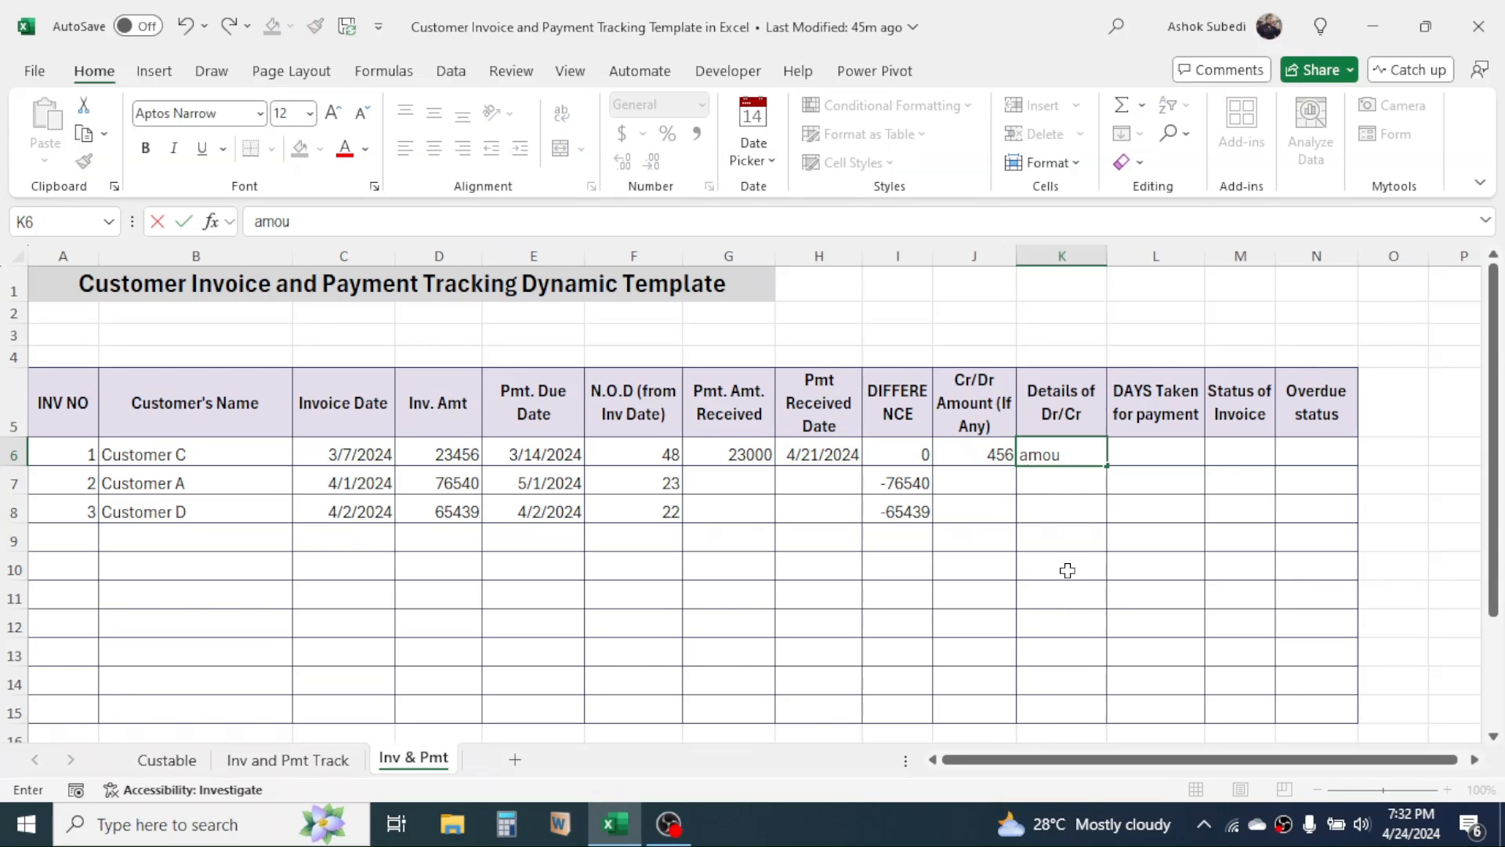
text(nt credited for r)
text(at)
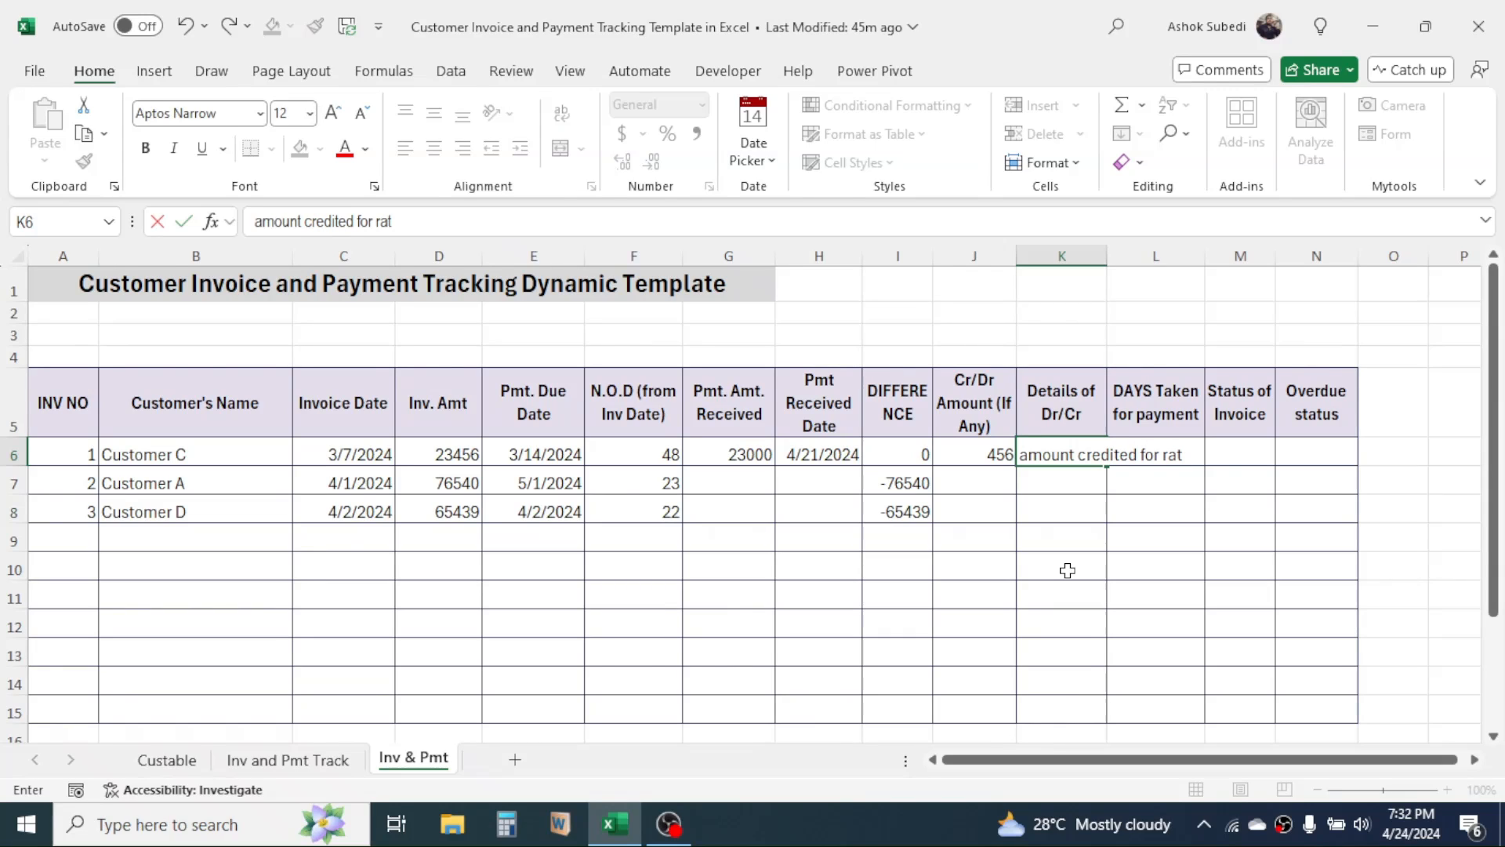
text(e diff.)
key(Return)
click(1143, 511)
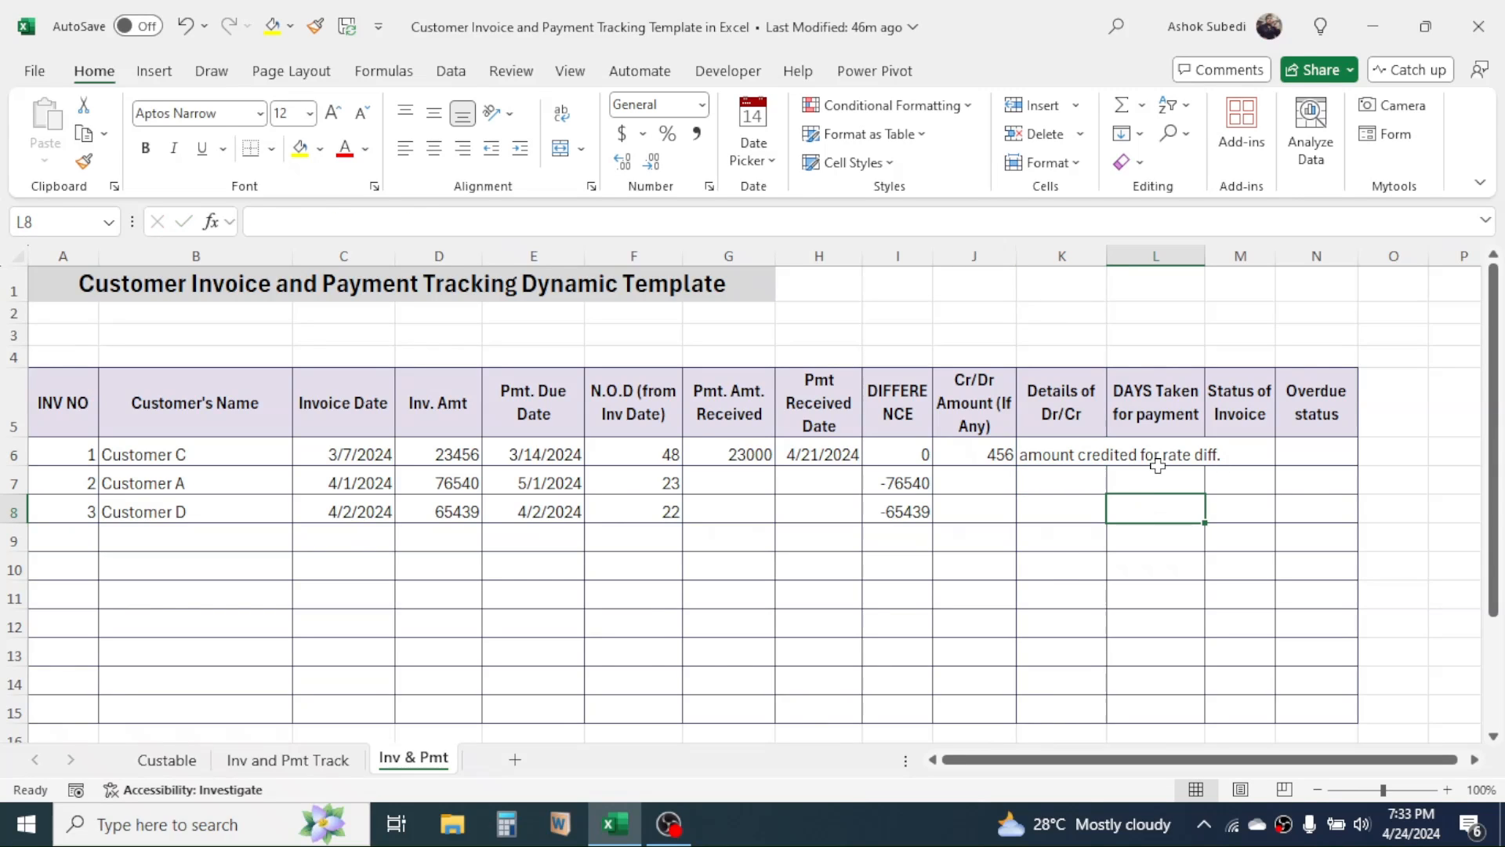
Start the DAYS Taken for payment formula in L6 with an IF that tests H6<>""
click(1159, 455)
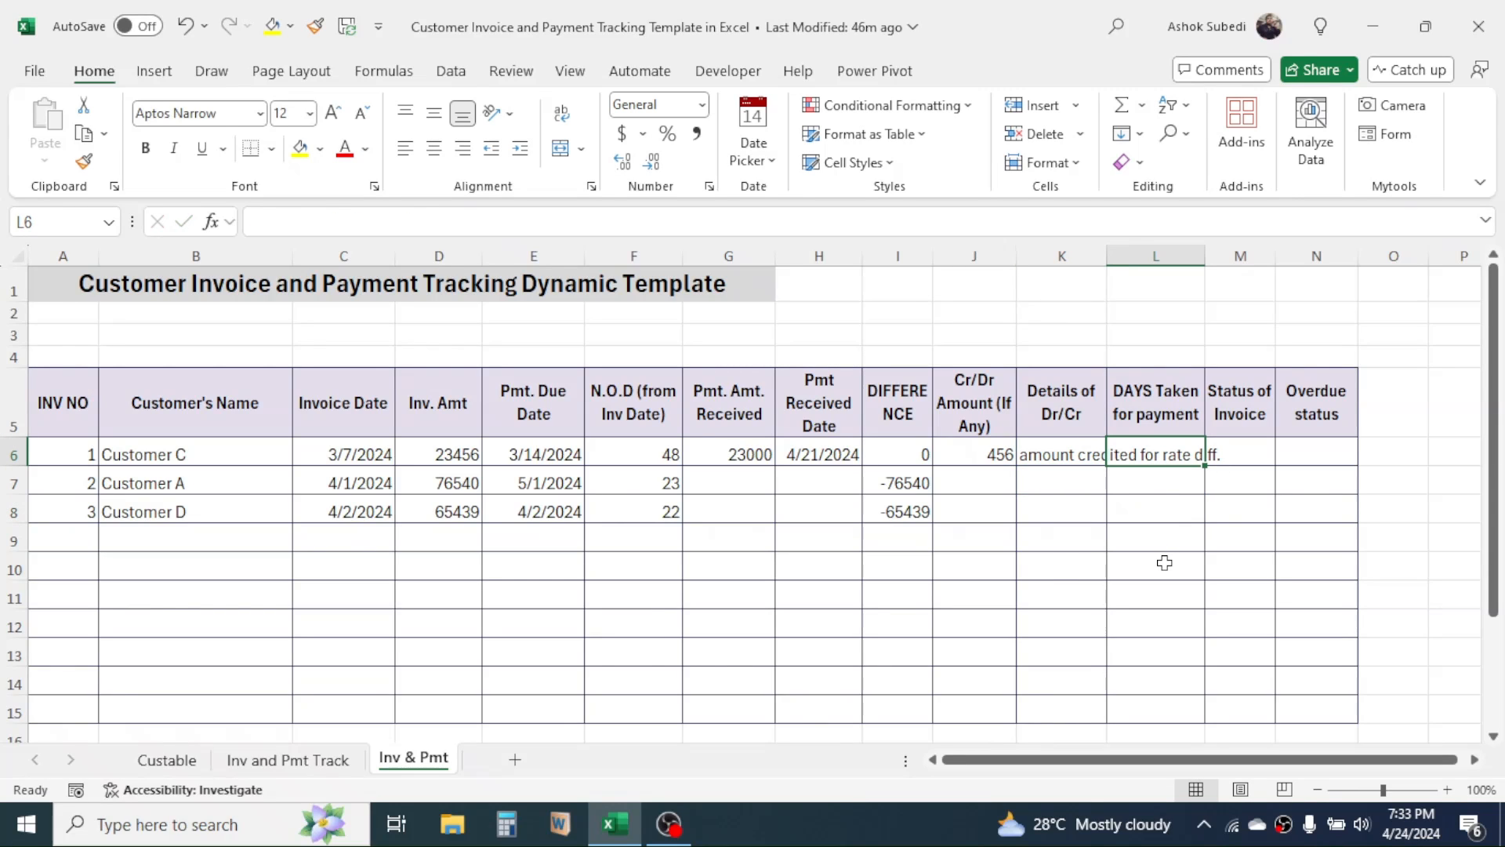
text(=)
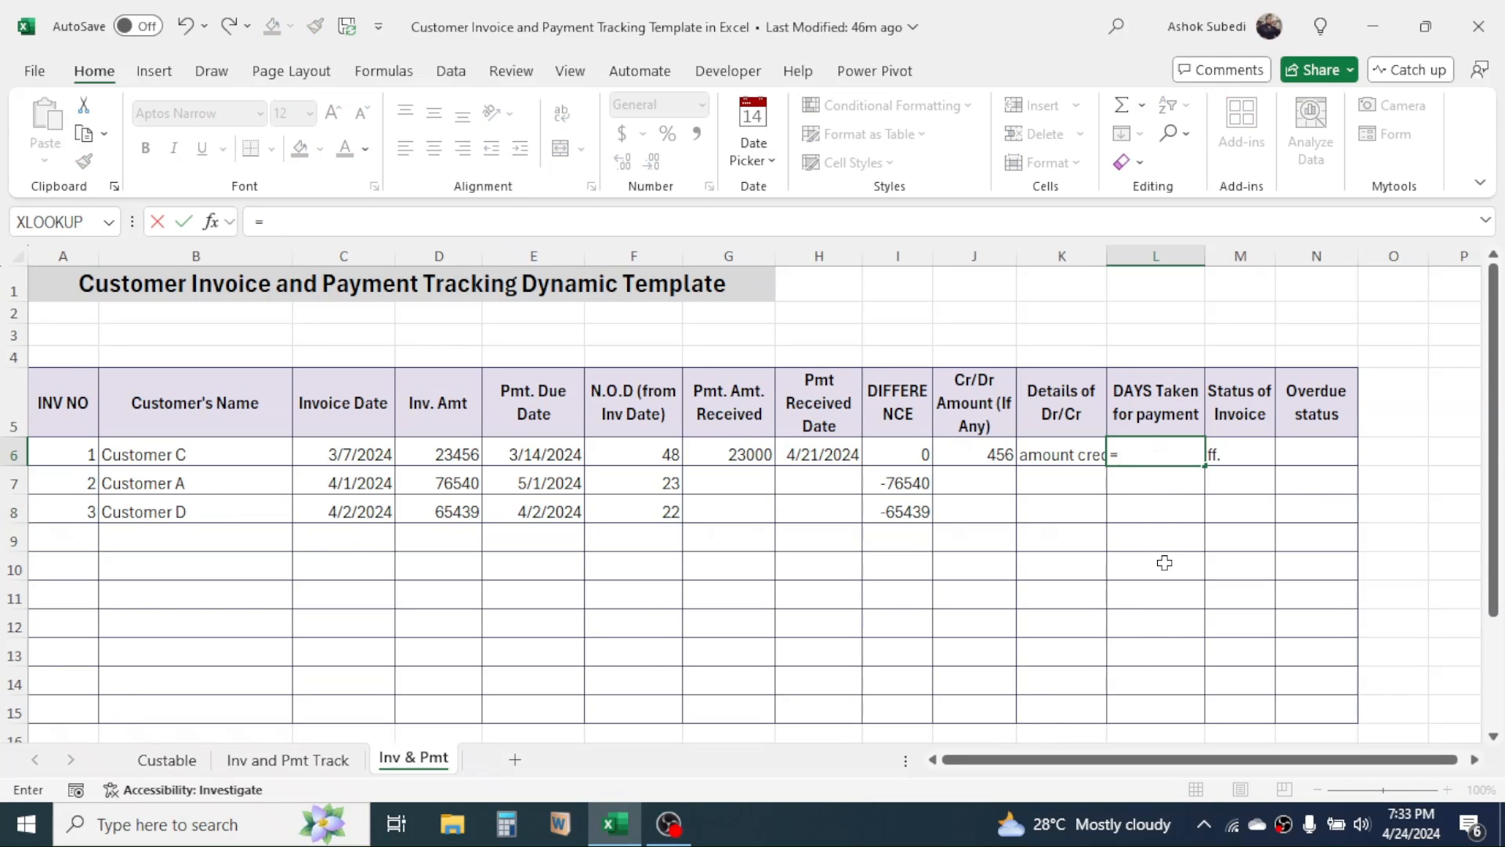
text(IF)
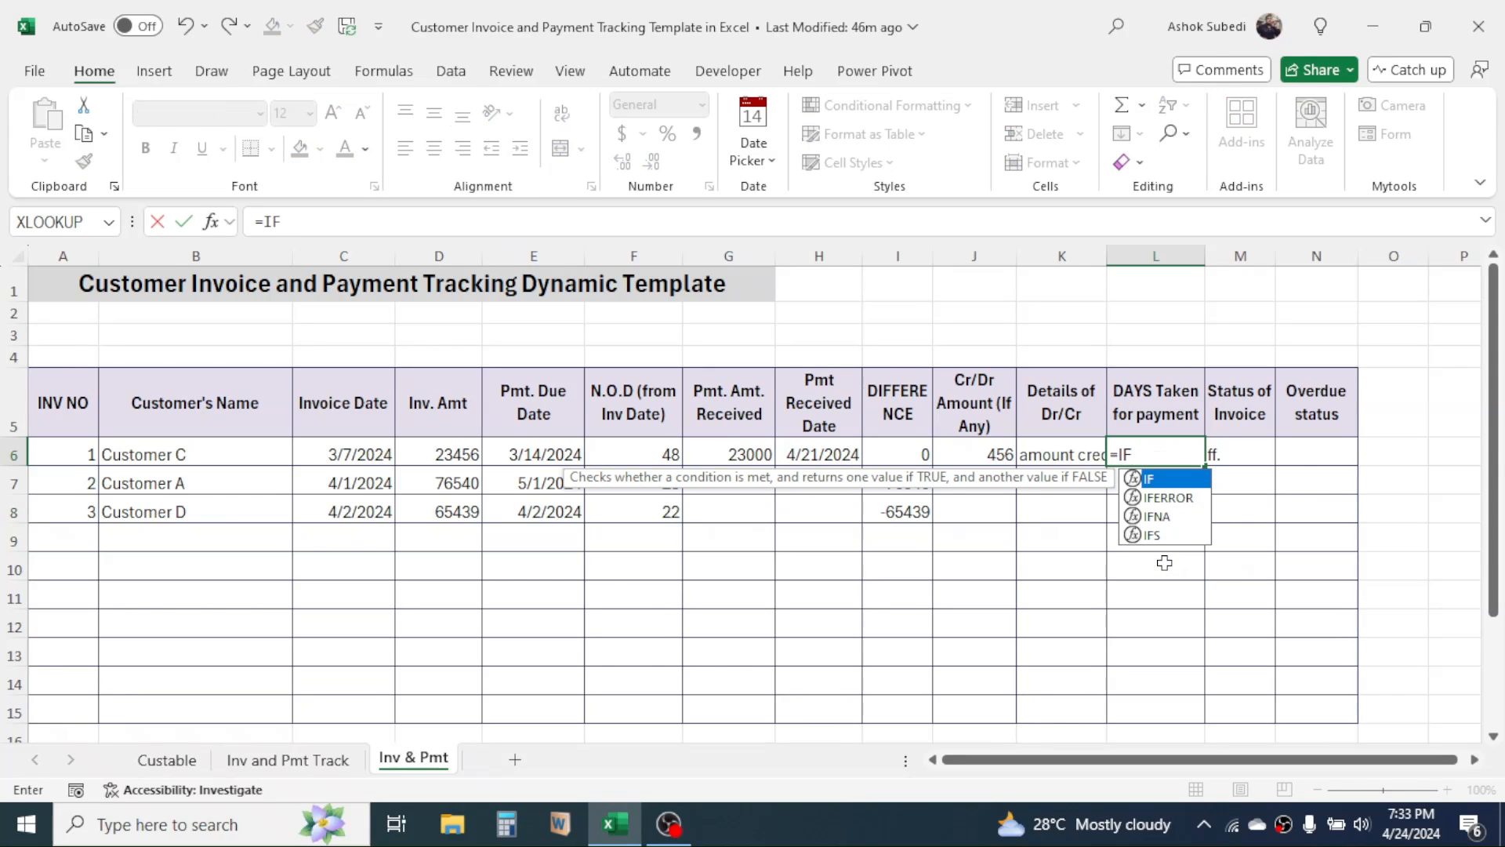
text(()
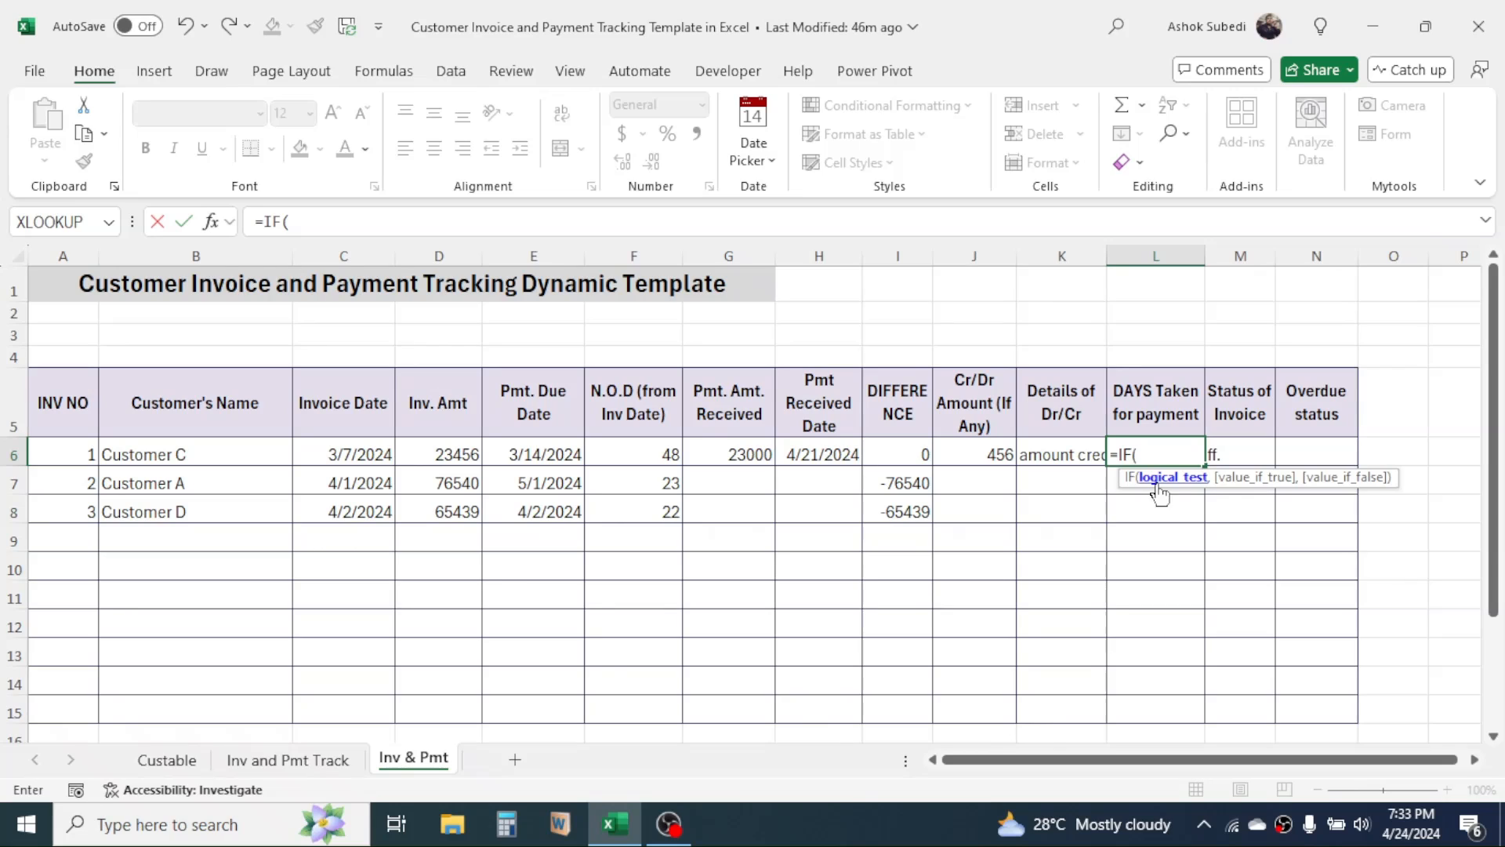
click(851, 464)
text(<)
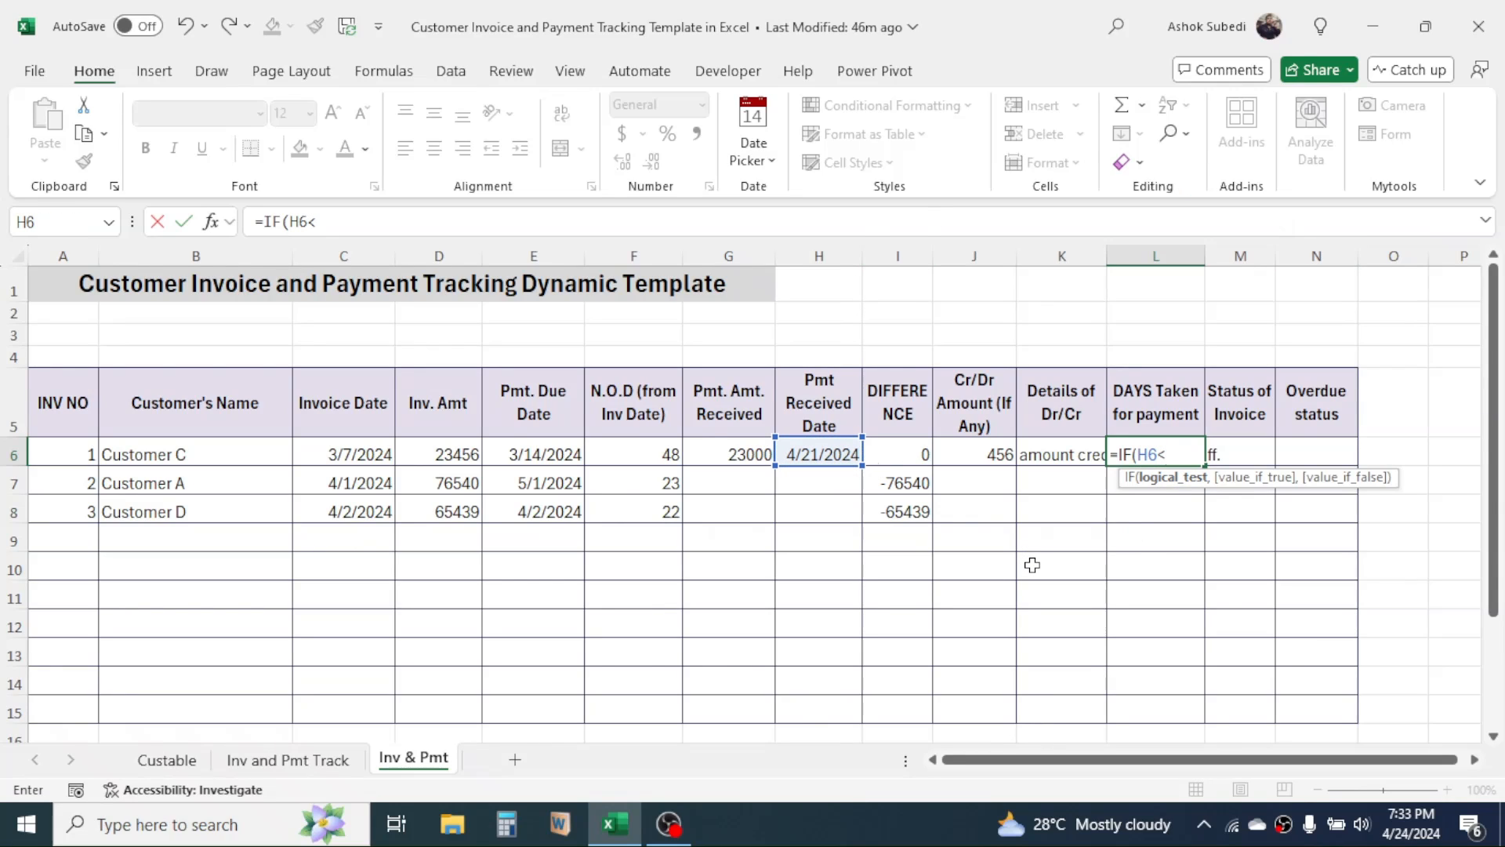
text(>"",)
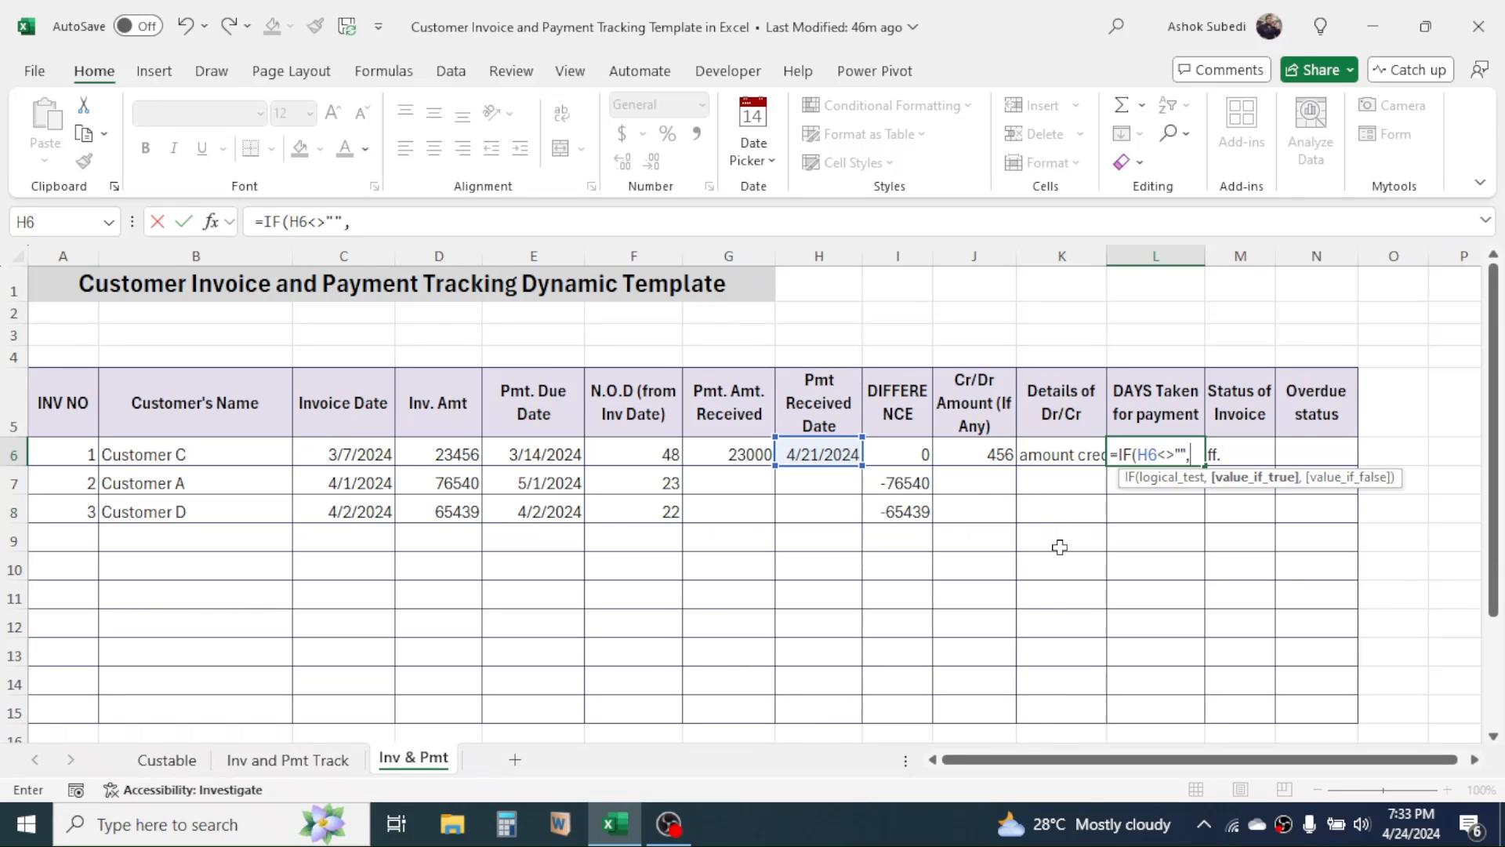
Complete the L6 formula with H6-C6 as the true value and "" as the false value, and fill it down to L15
click(815, 449)
text(-)
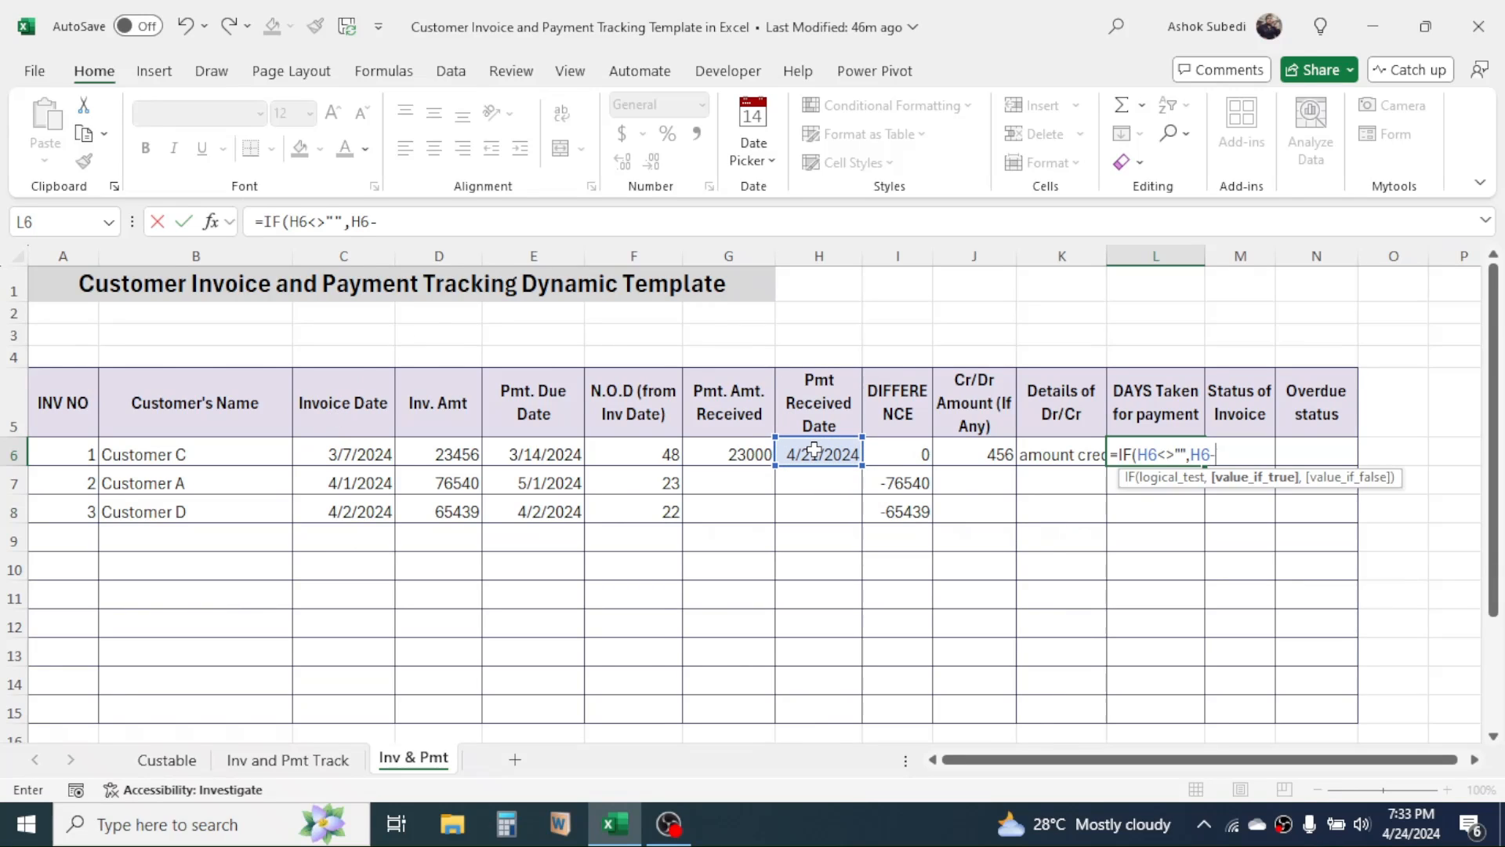
click(368, 451)
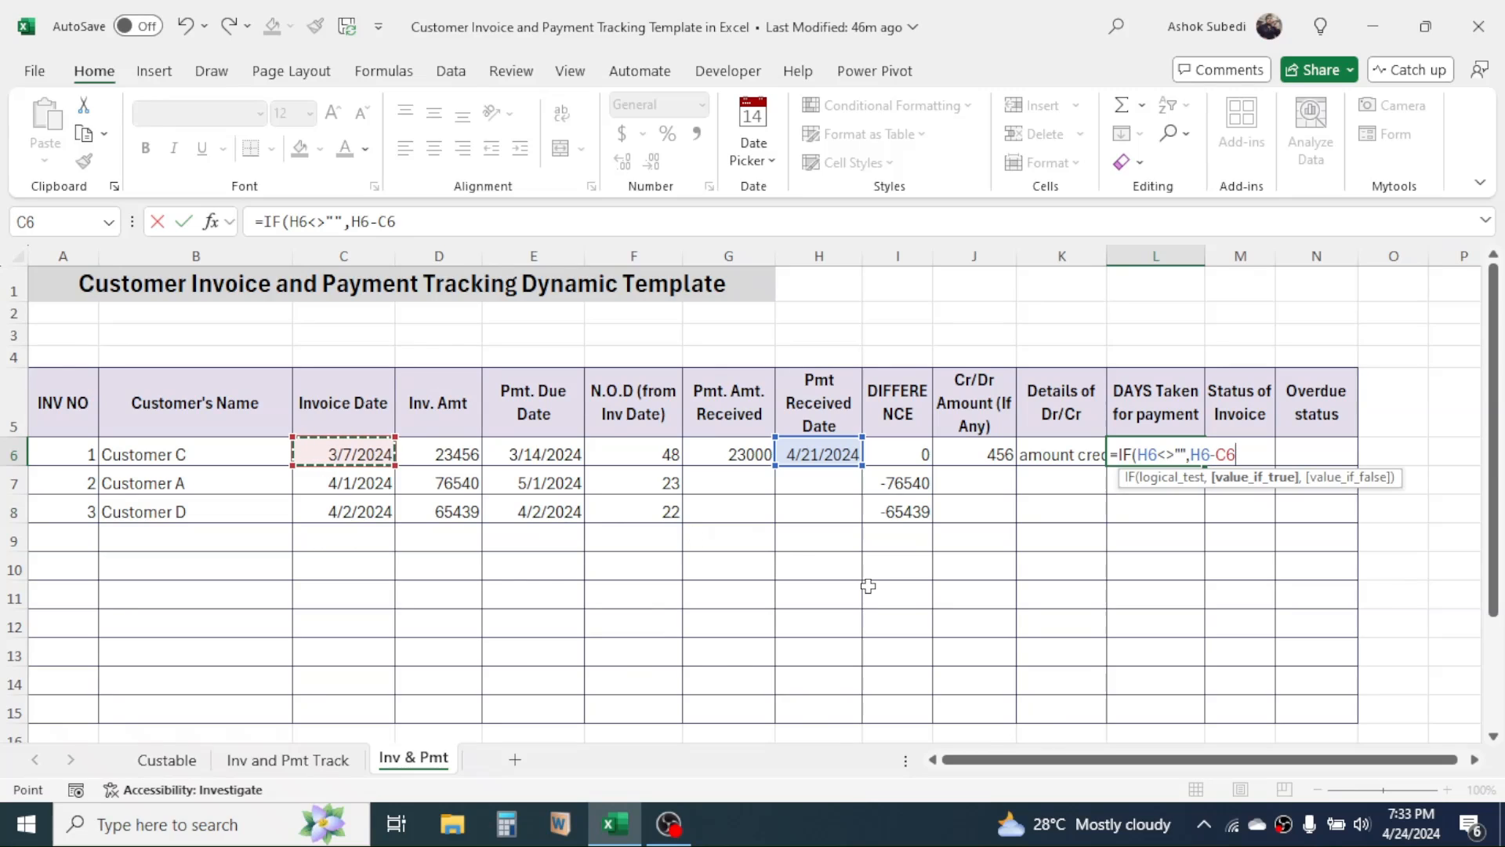
text(,)
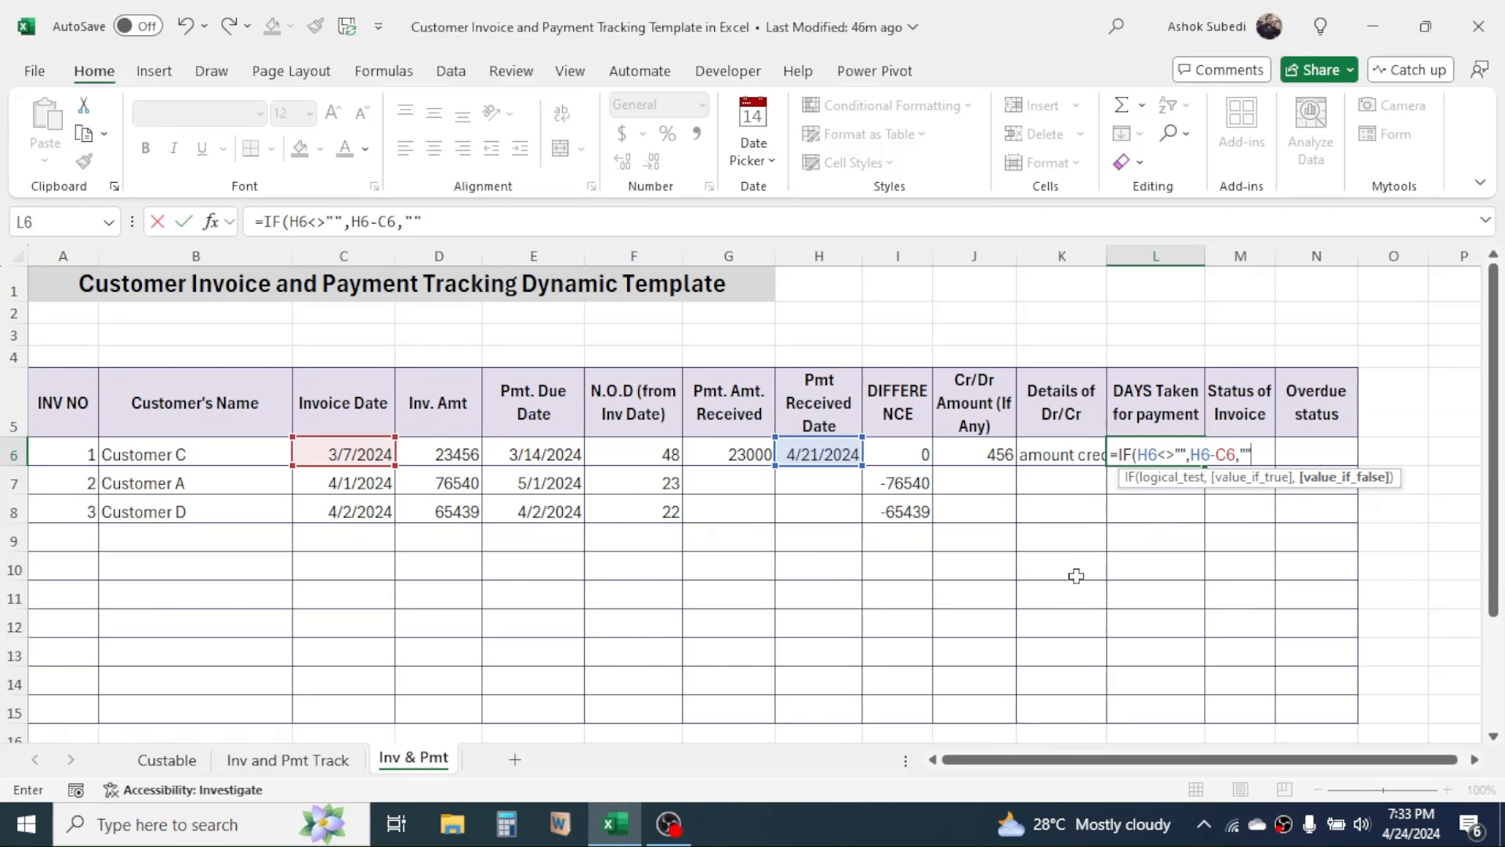
text(""))
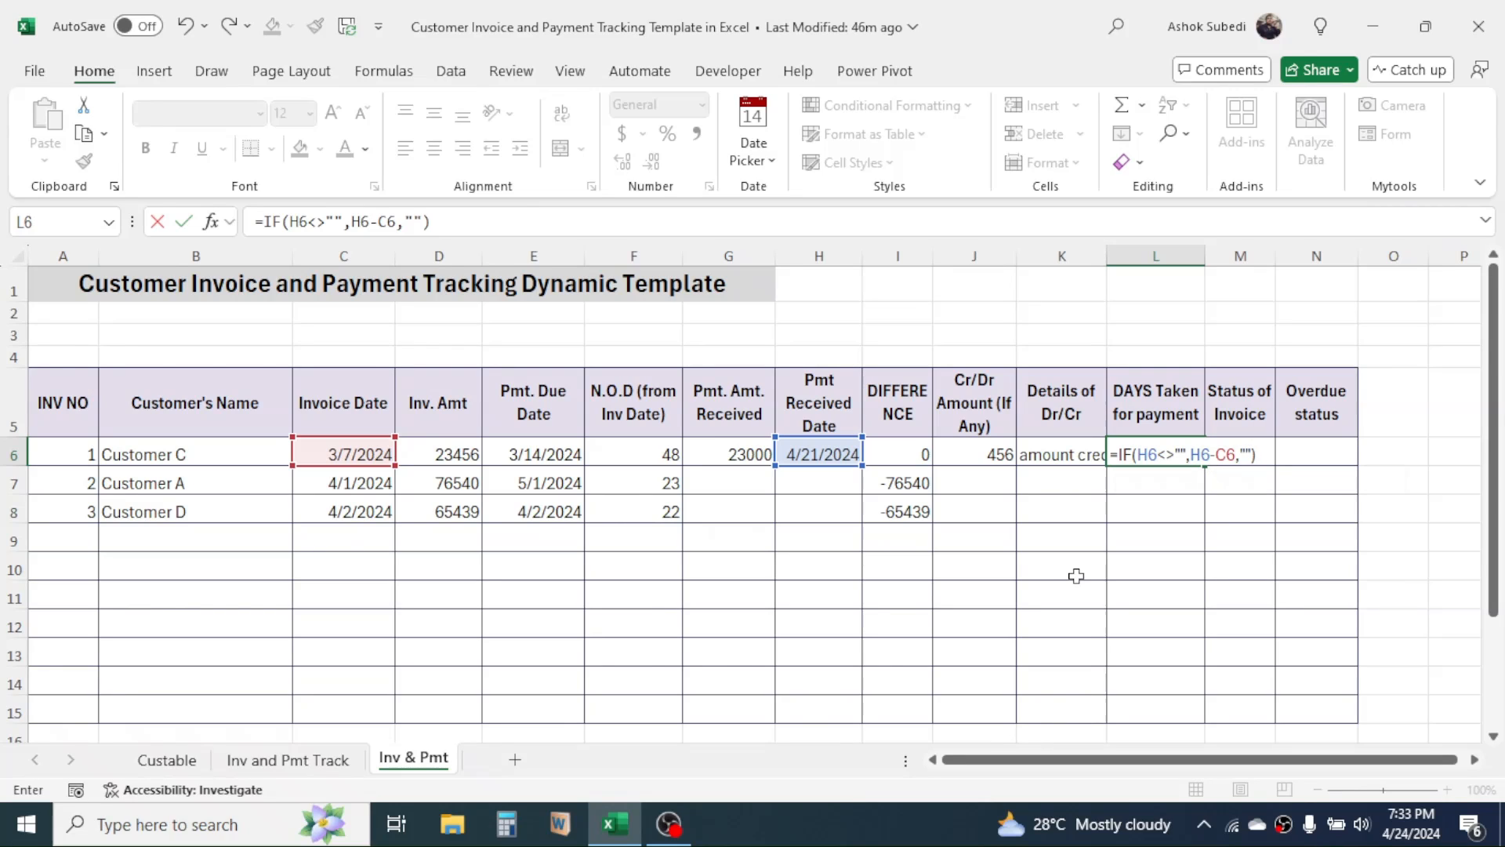
key(Return)
click(1164, 451)
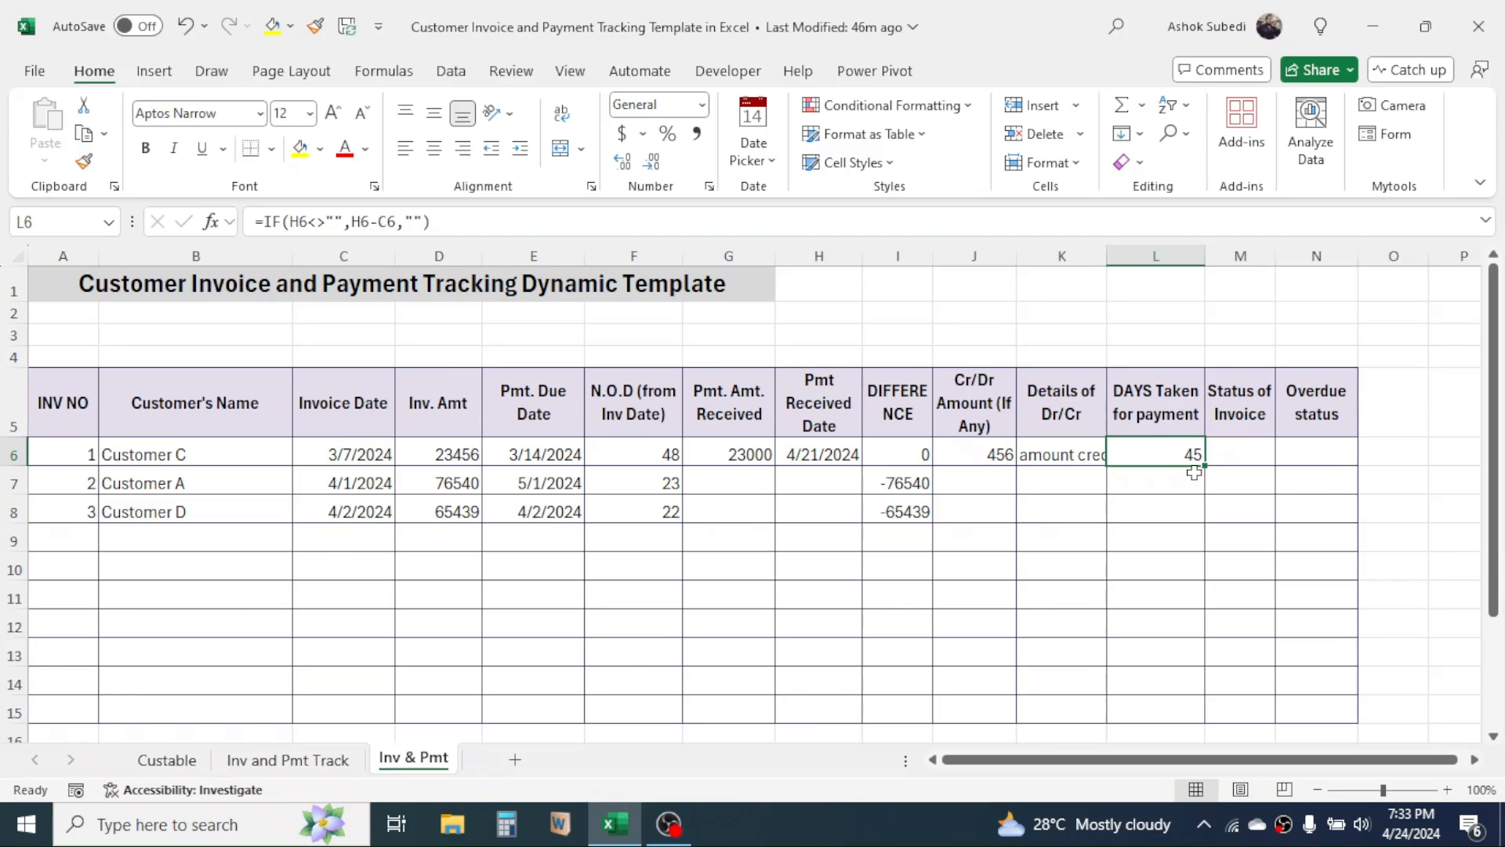
drag(1204, 469, 1194, 722)
click(1155, 481)
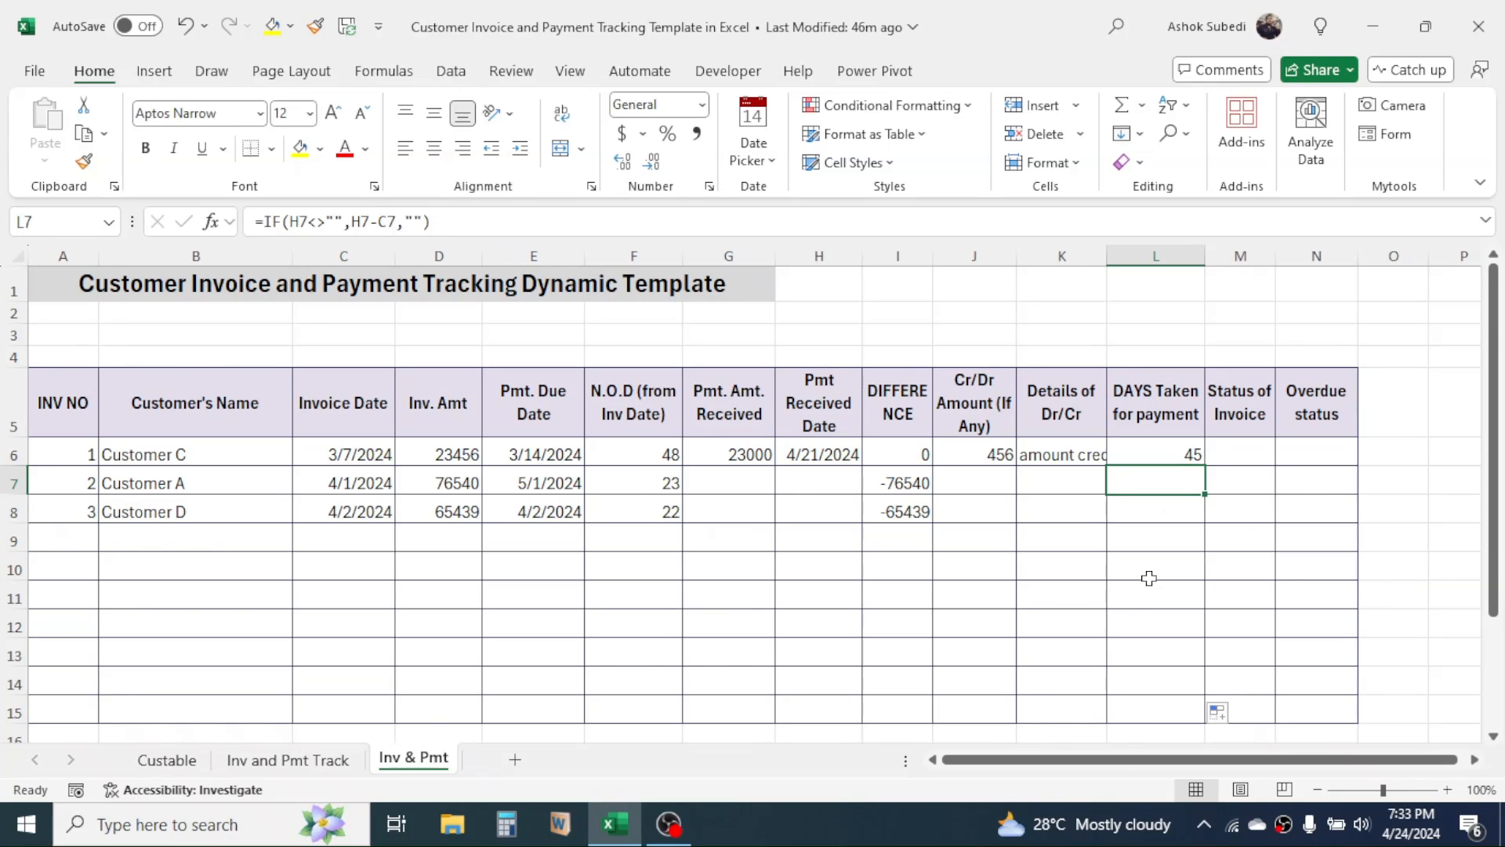
click(736, 482)
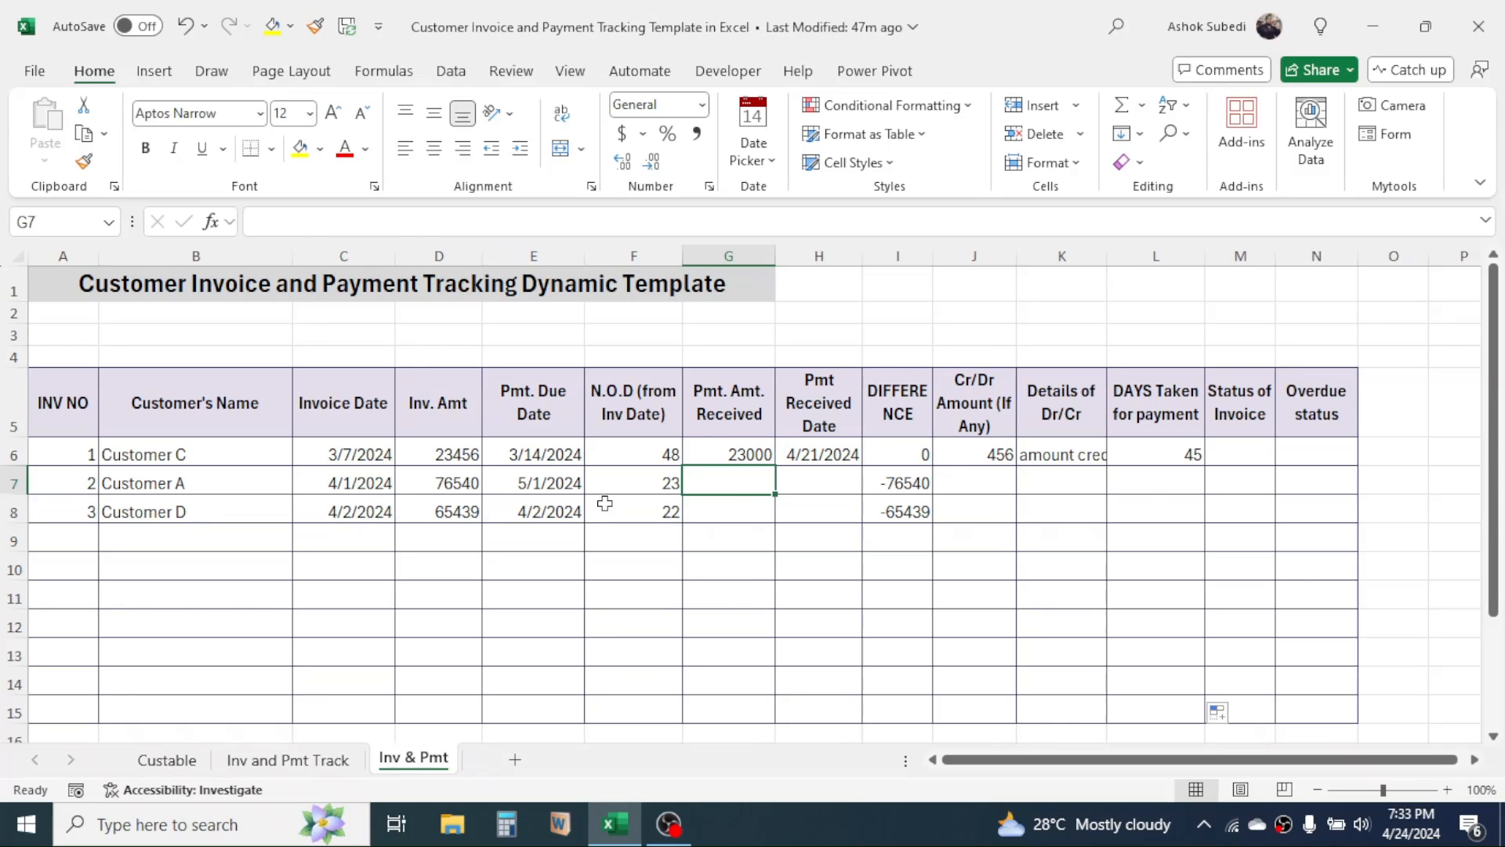
click(627, 489)
click(662, 510)
click(722, 486)
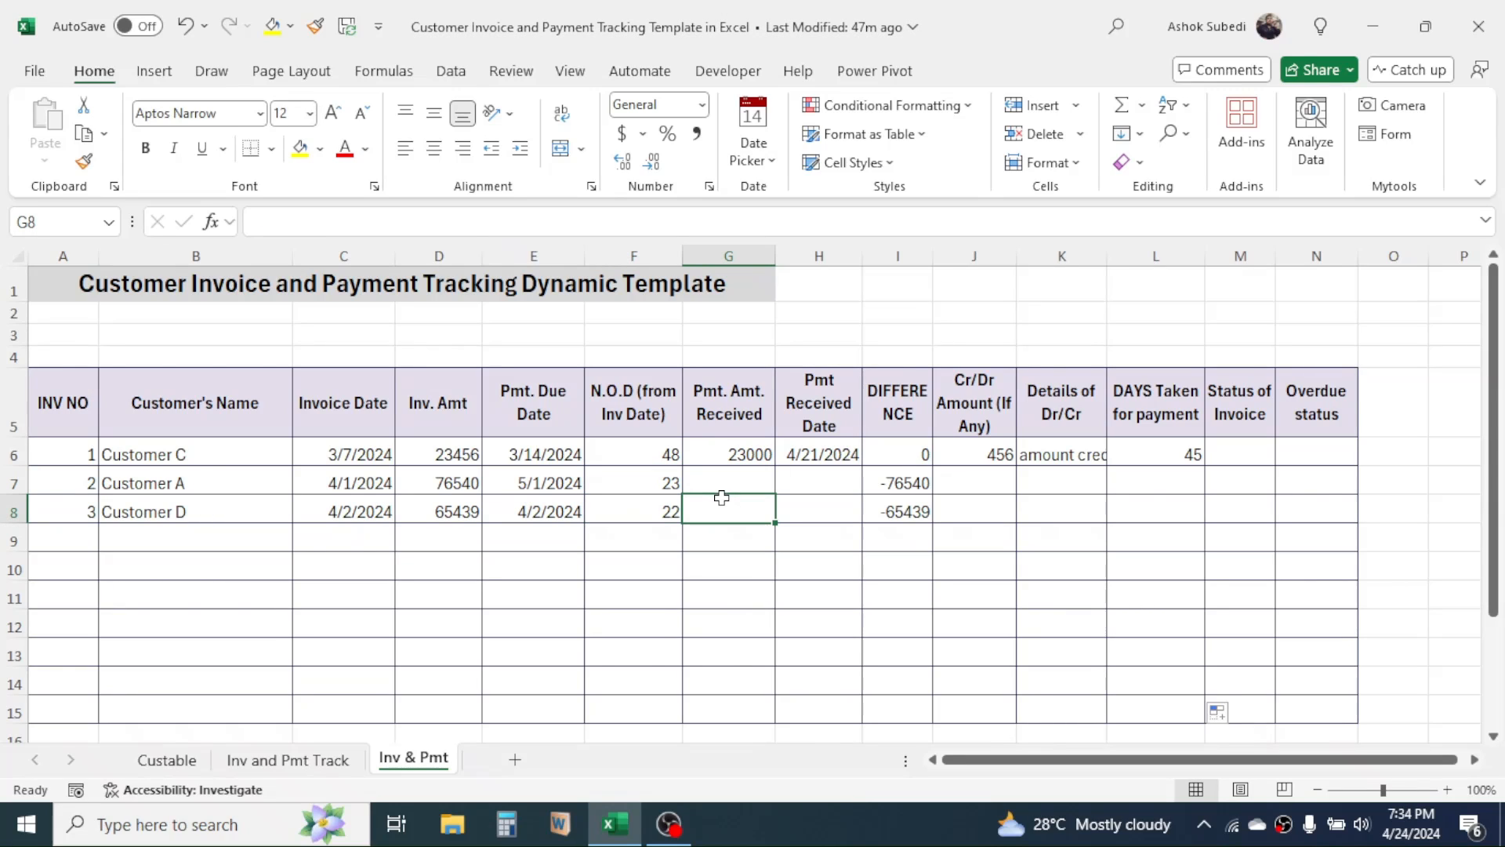
Enter the Status of Invoice formula =IF(I6=0,"PAID","DUE") in M6
click(1143, 490)
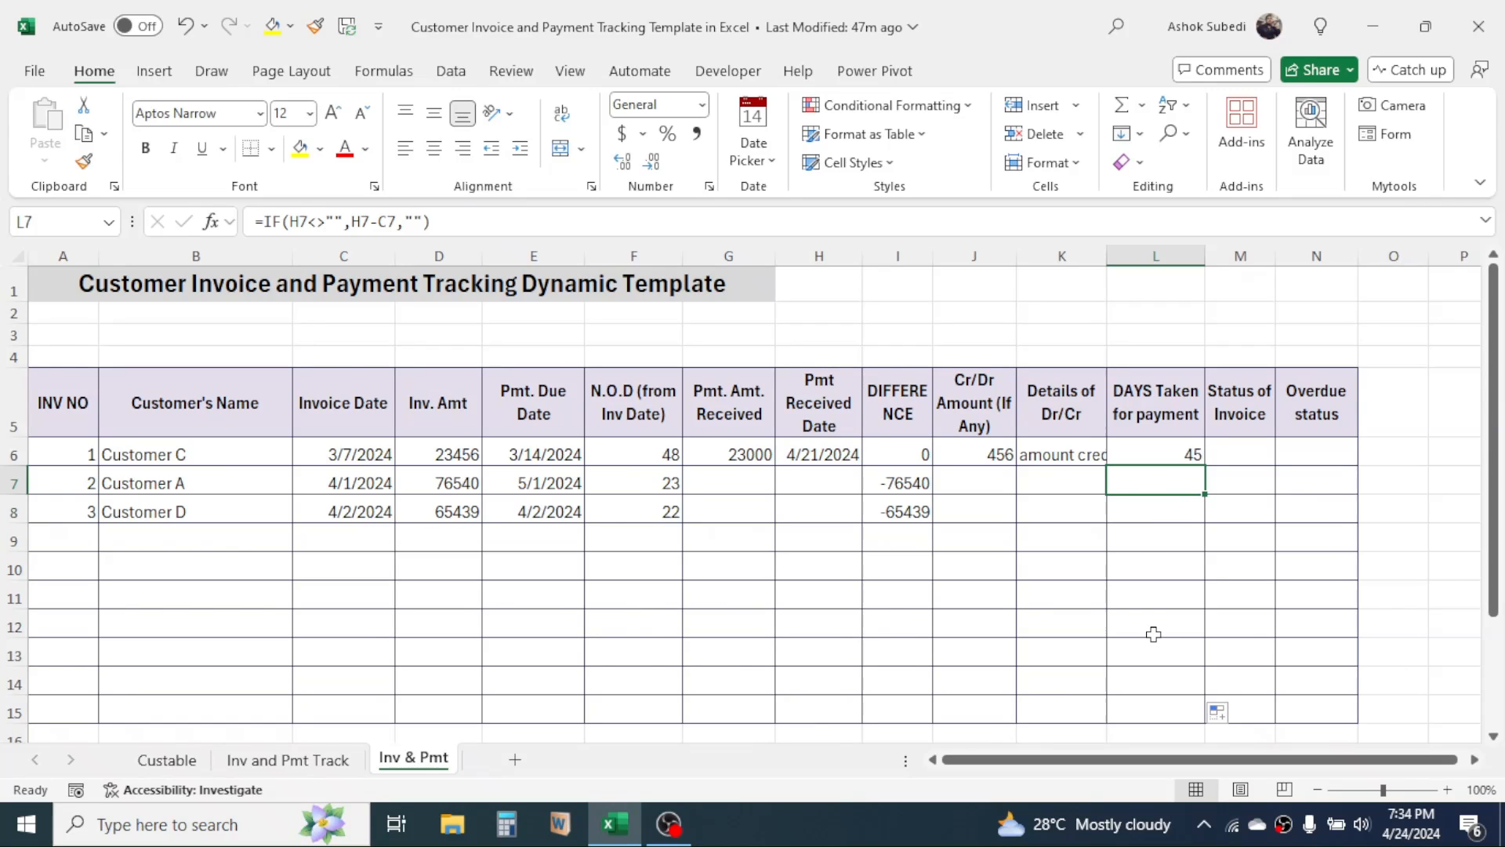
click(1257, 461)
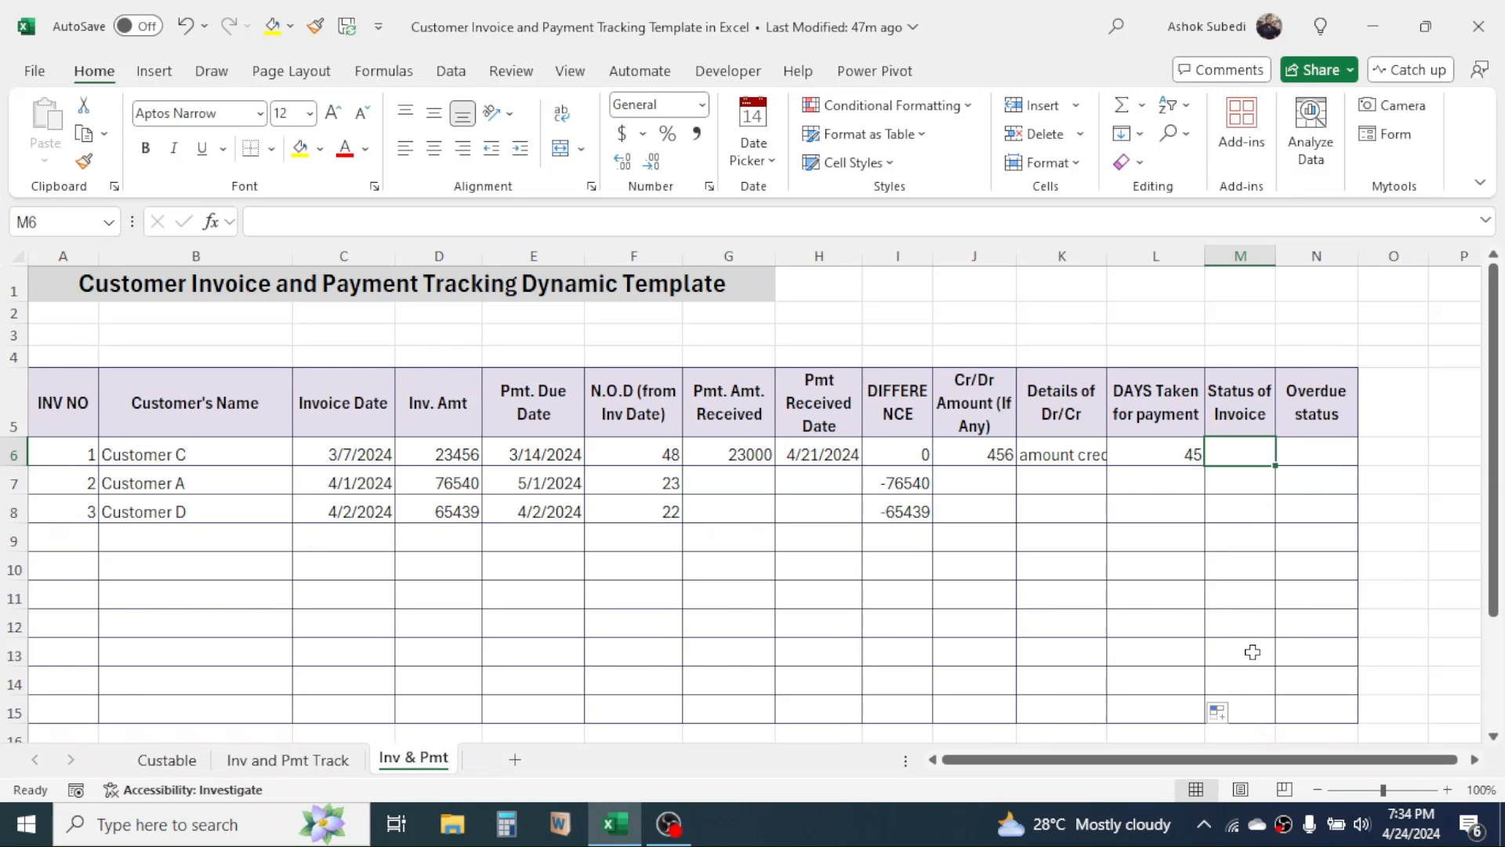
text(=I)
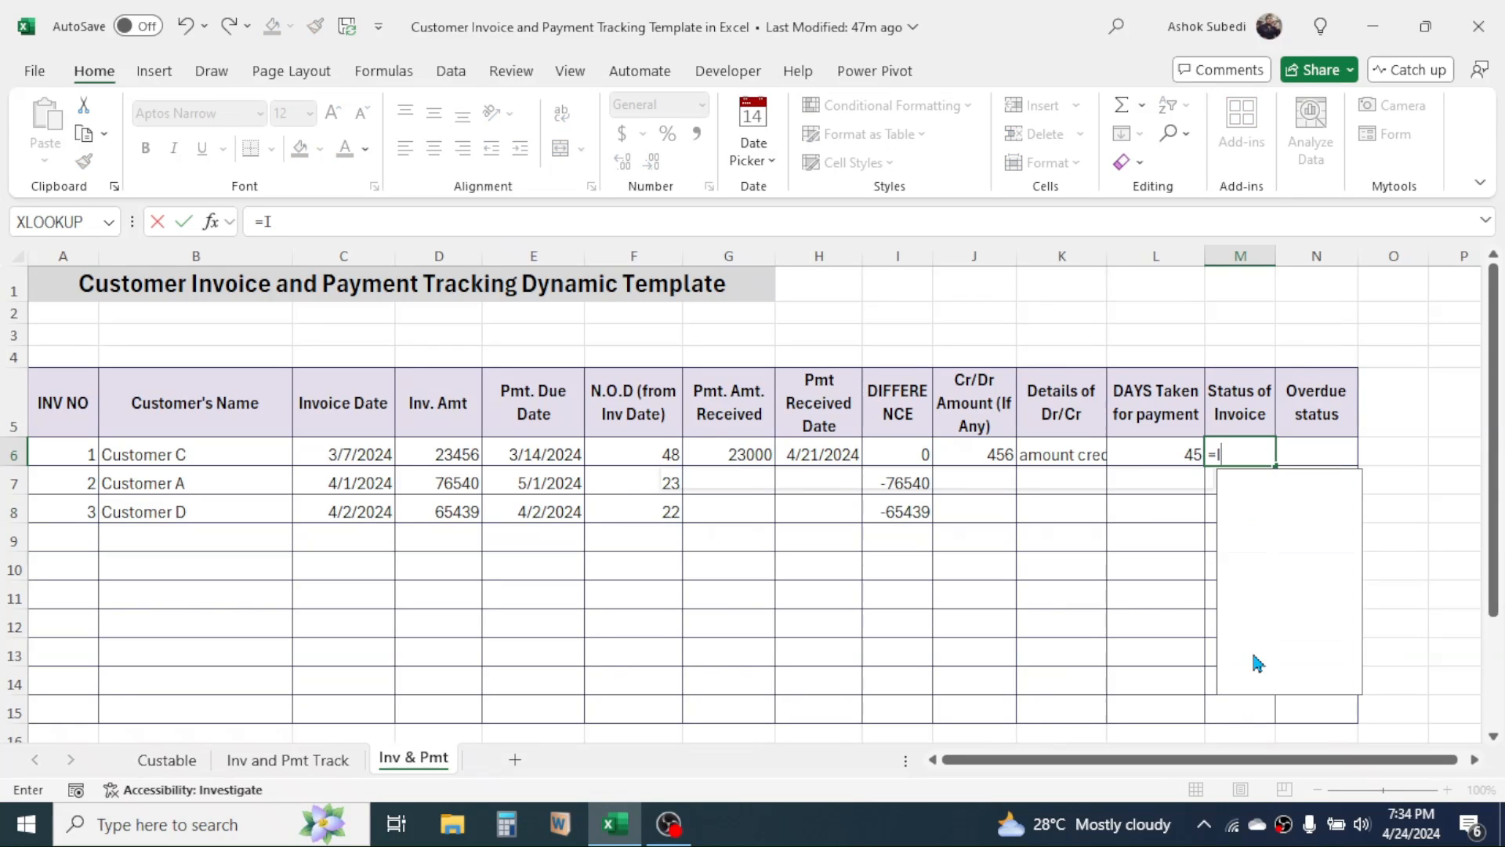
text(F()
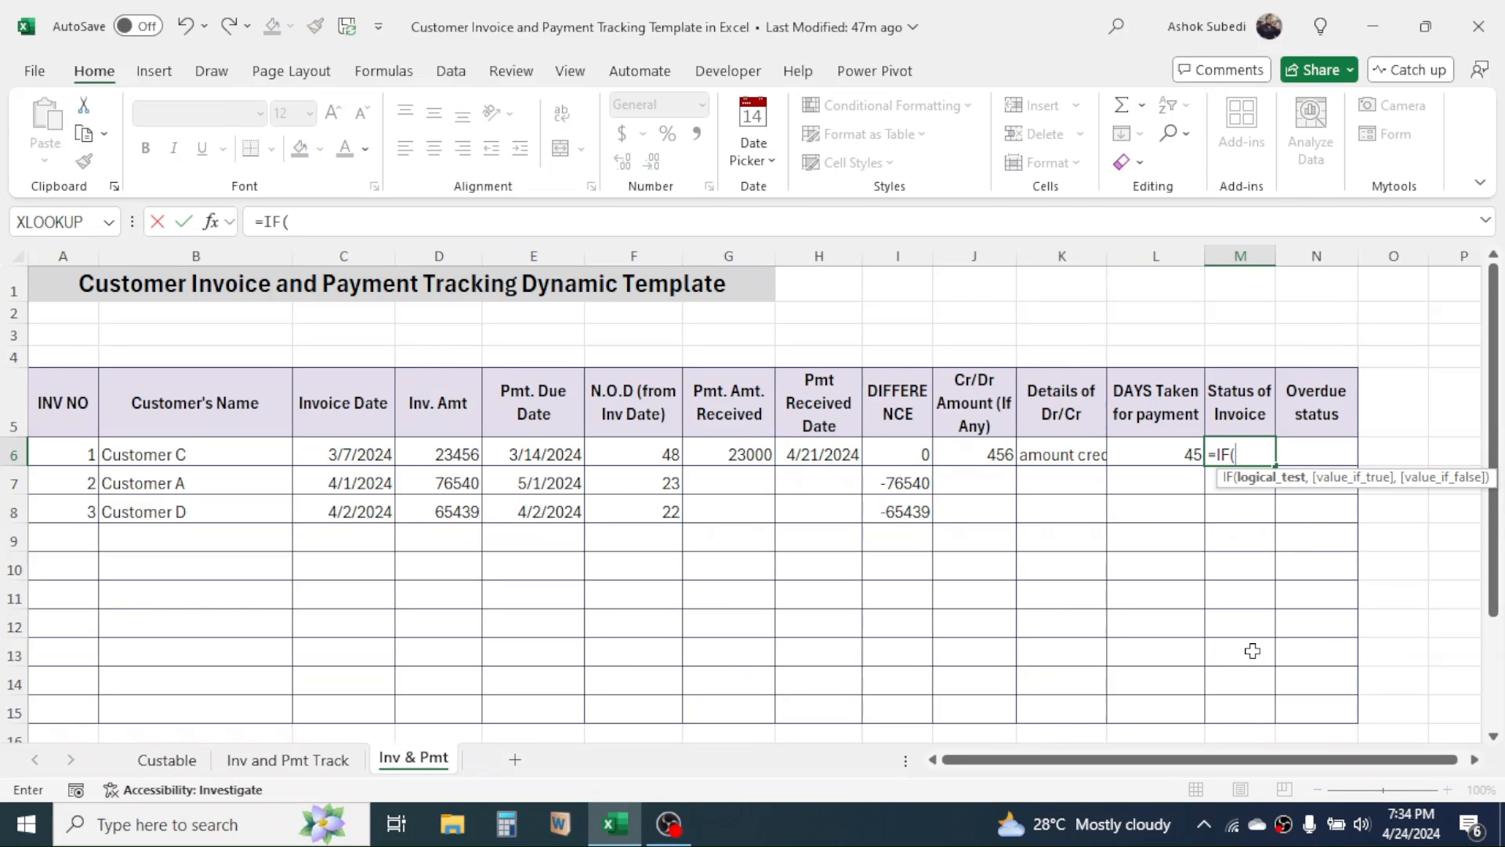
click(902, 450)
text(=)
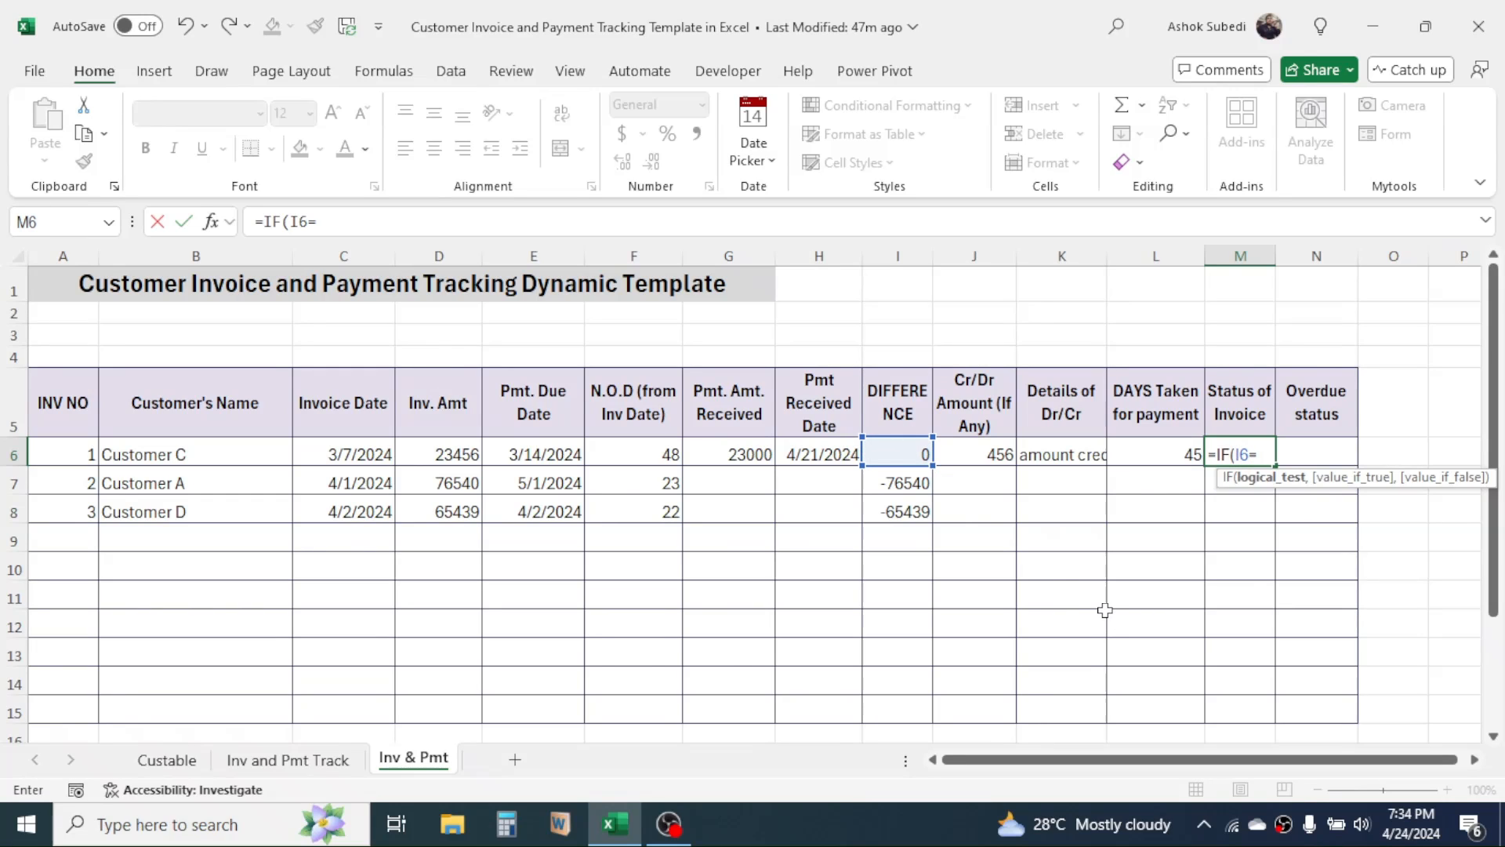
text(0,)
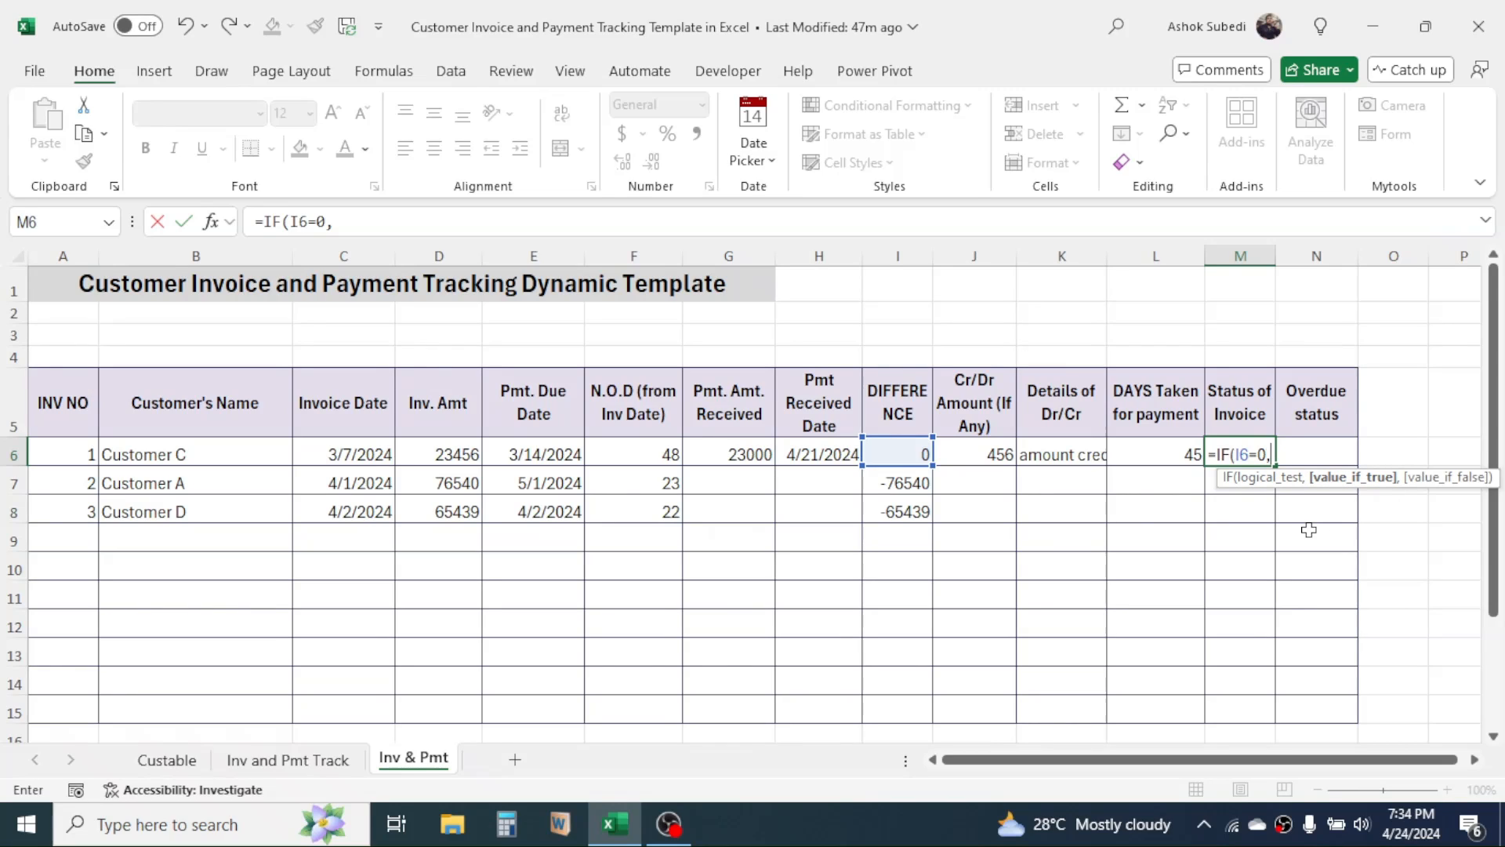
text("PAID",)
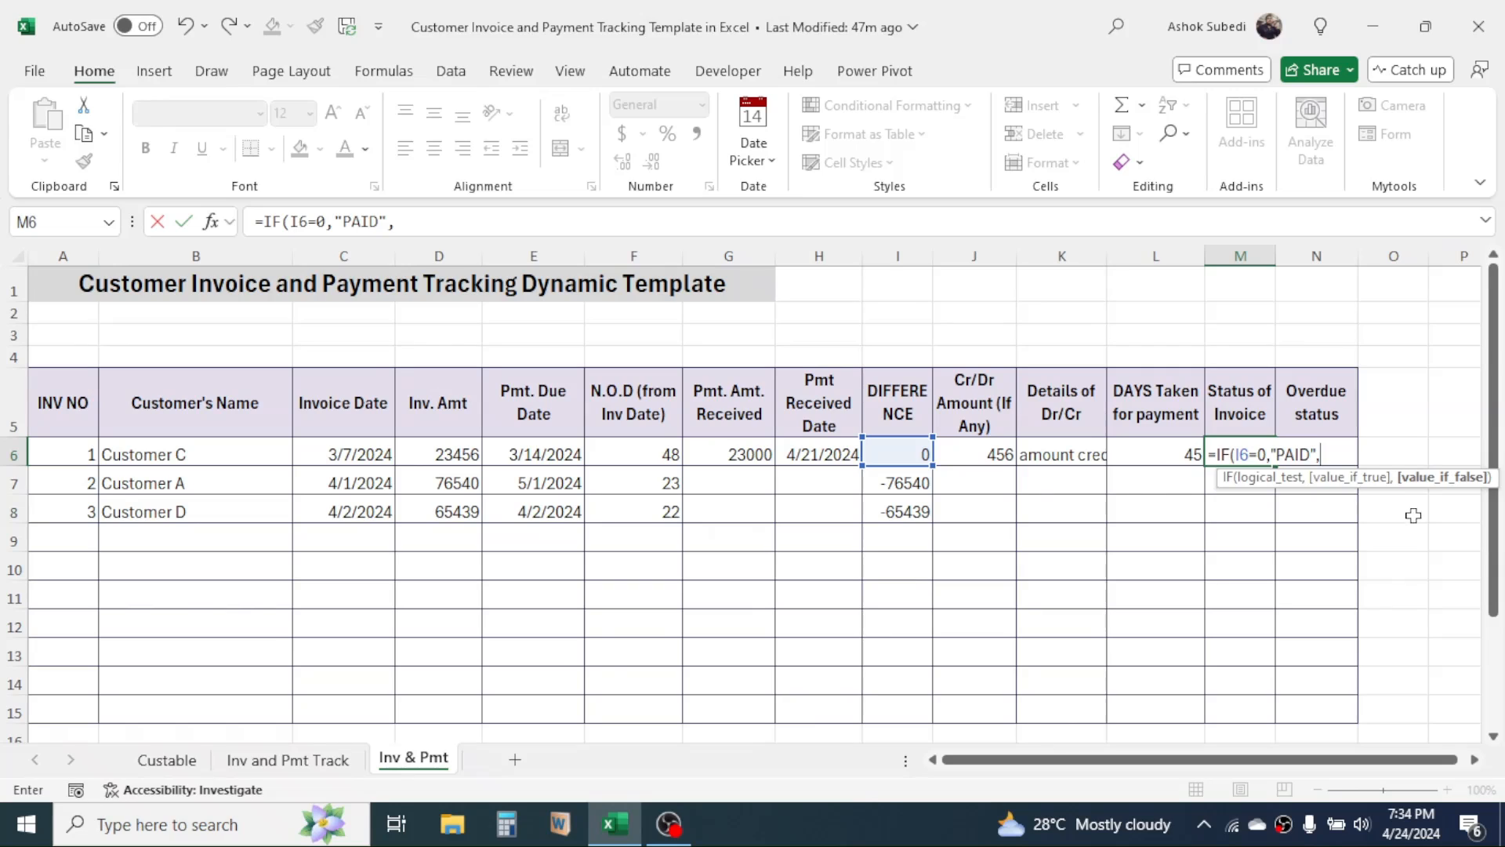
text("DUE)
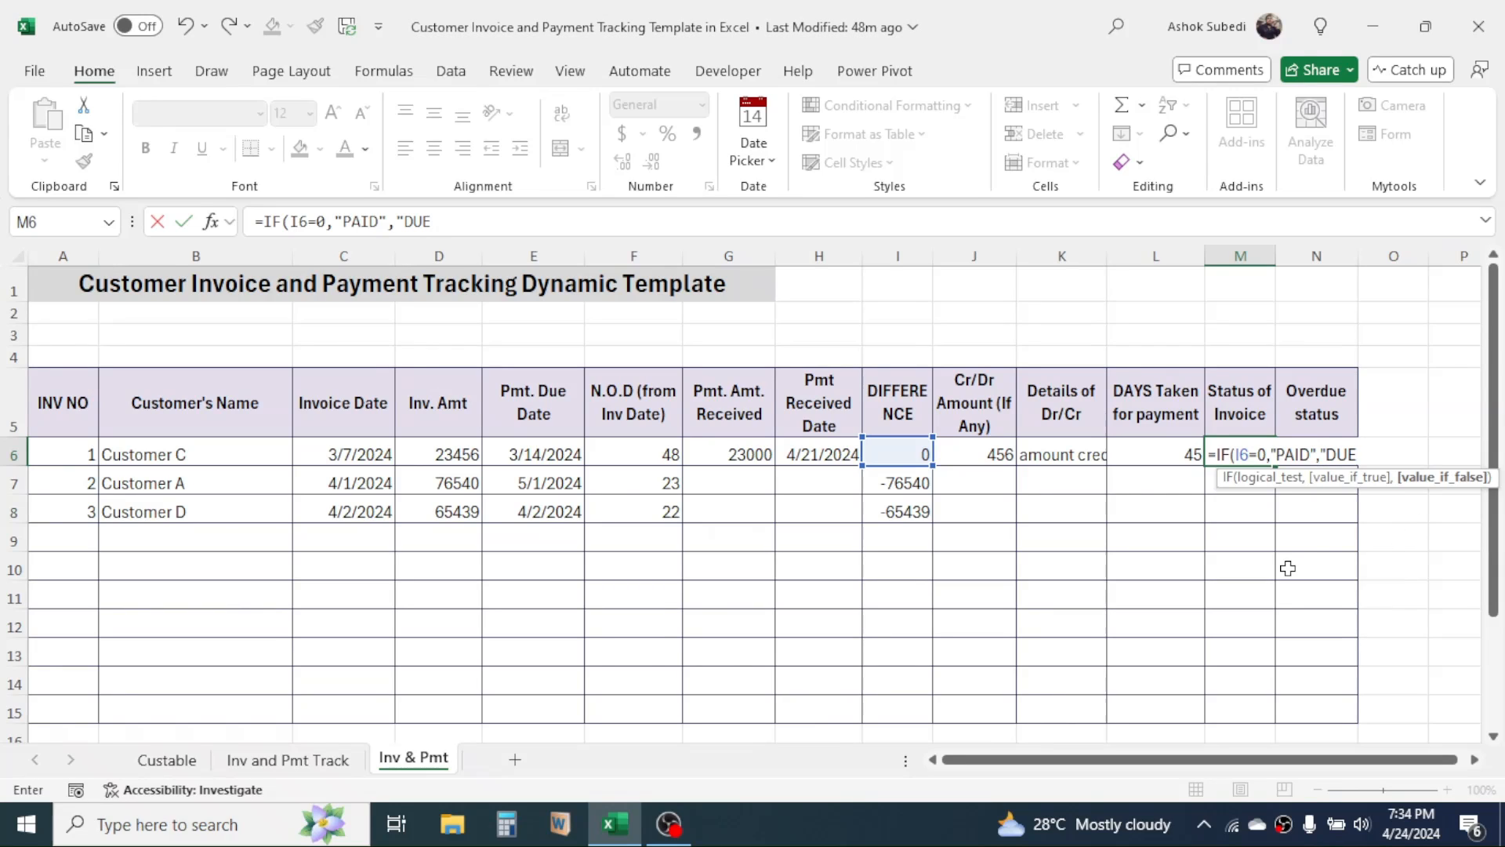
text("))
key(Return)
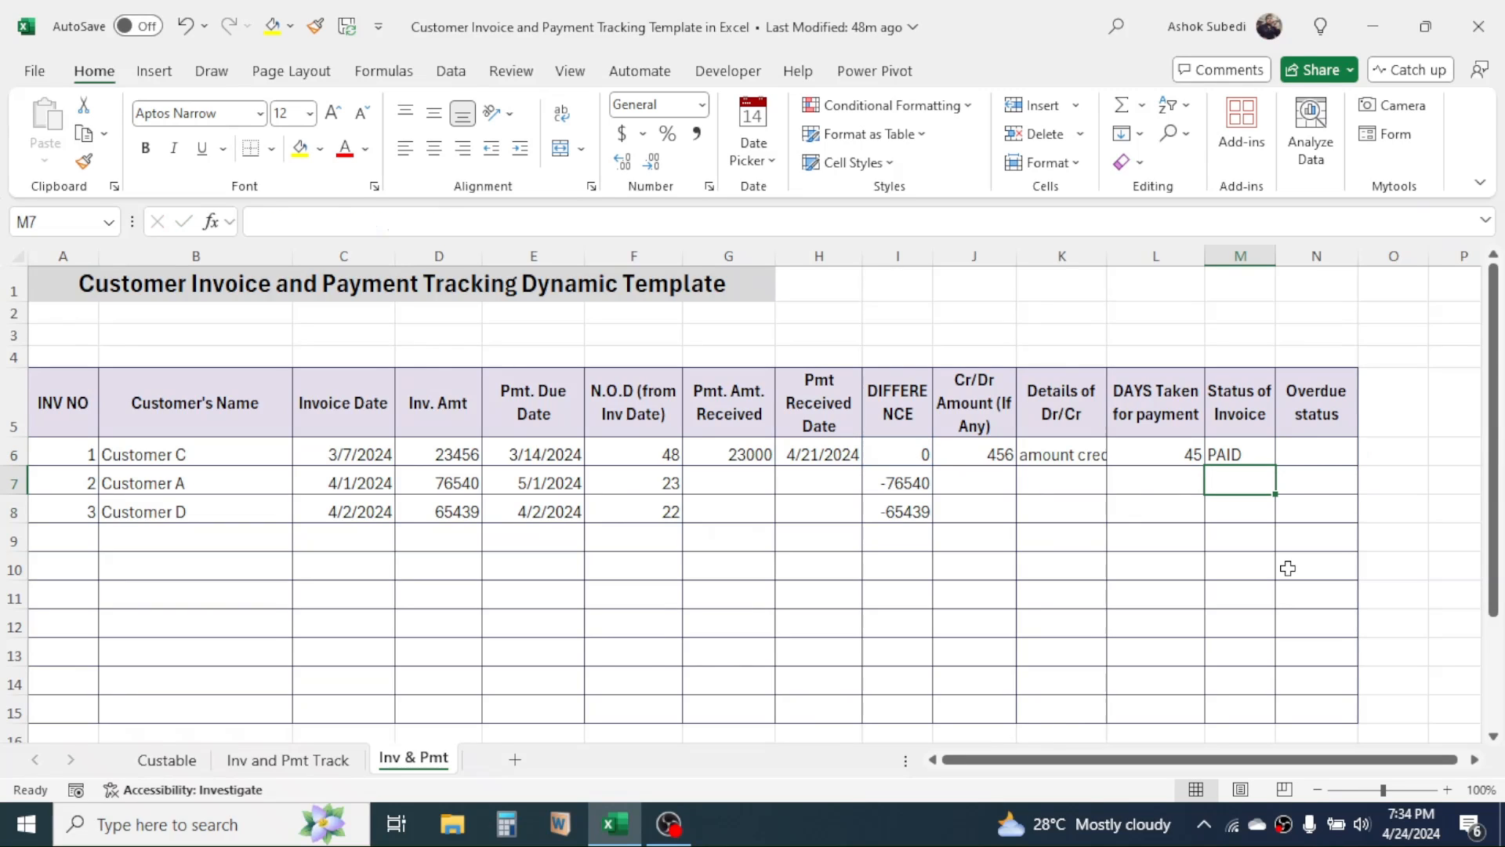
Wrap the M6 status formula in an outer IF that tests D6<>"" and returns "" when the invoice amount is blank
click(1237, 455)
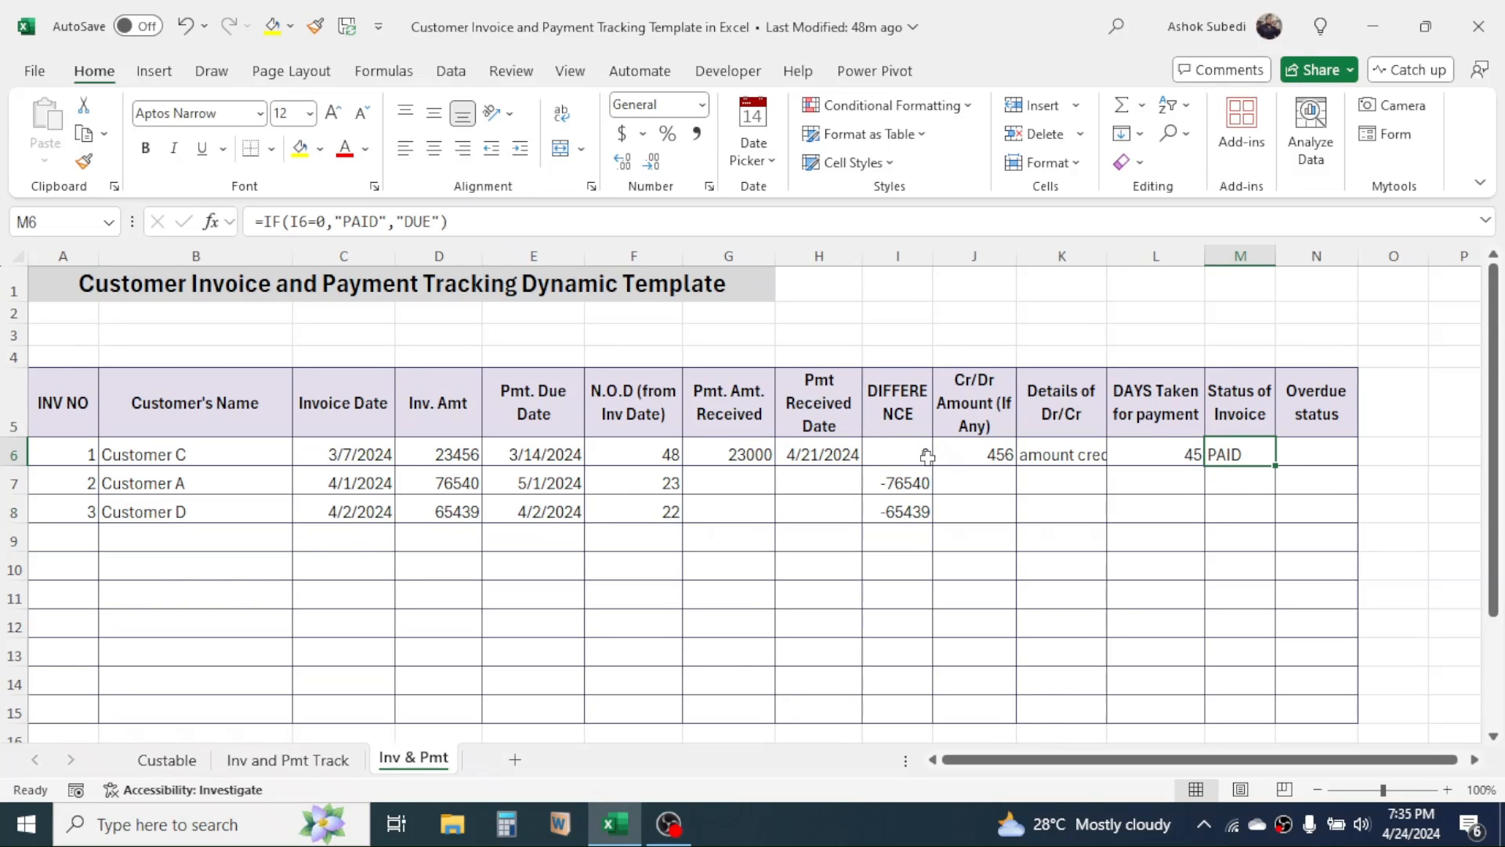
click(1230, 498)
click(1248, 455)
double_click(1254, 454)
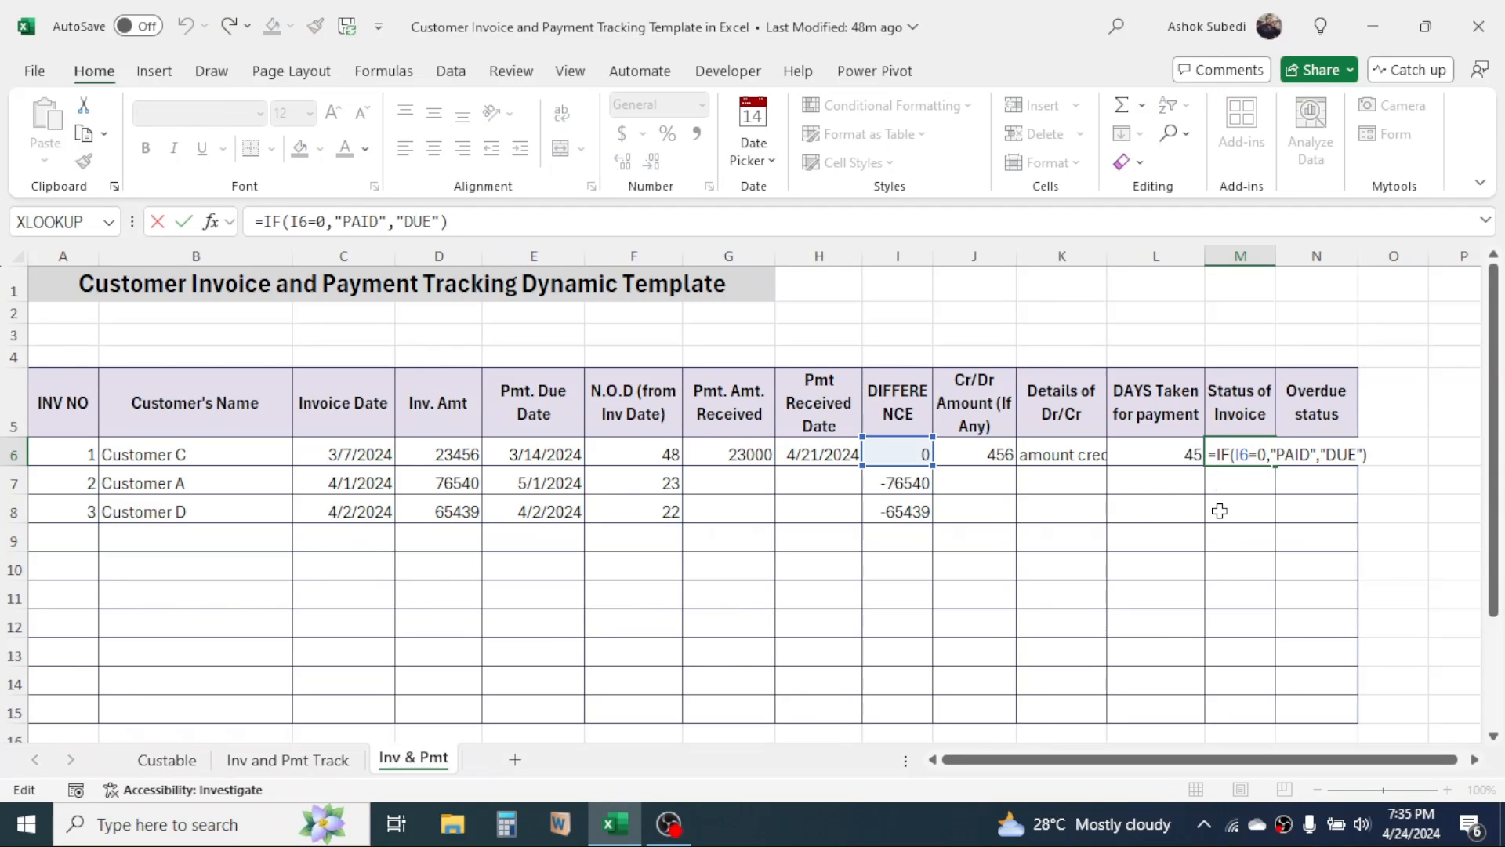
text(IF()
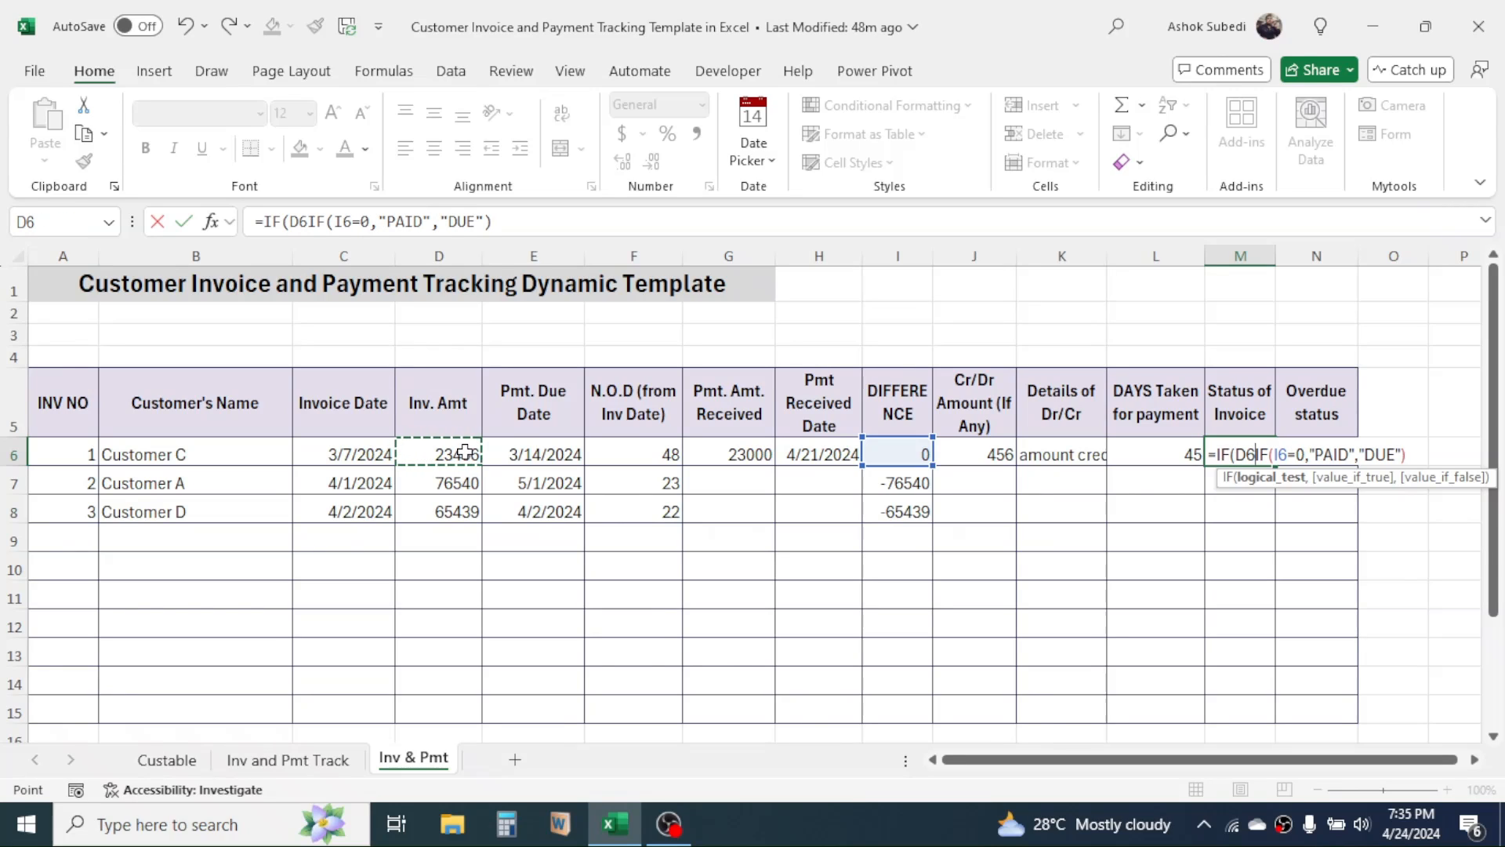
click(465, 453)
text(<>"")
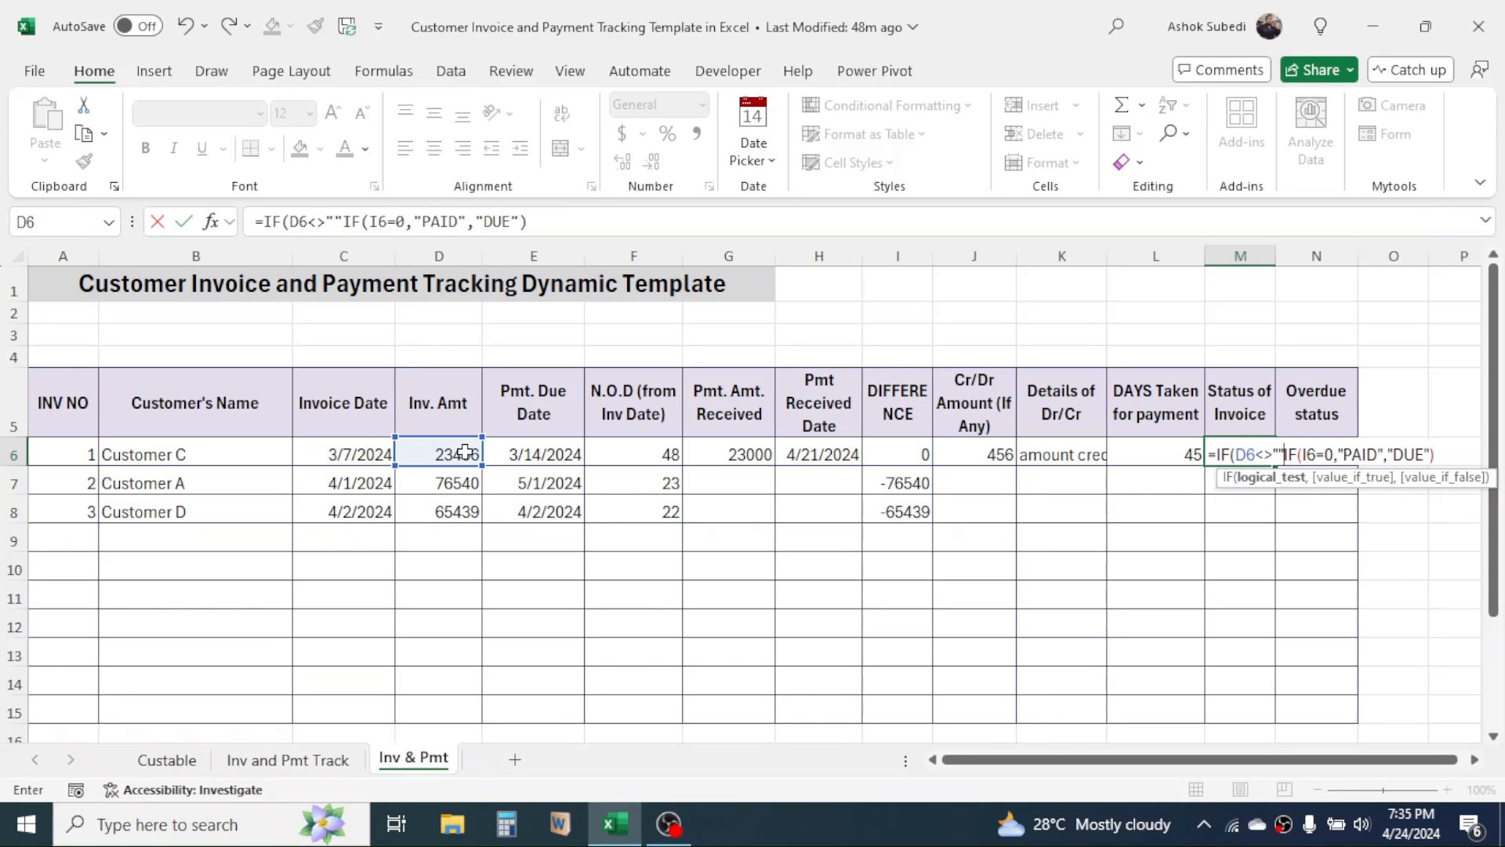
text(,)
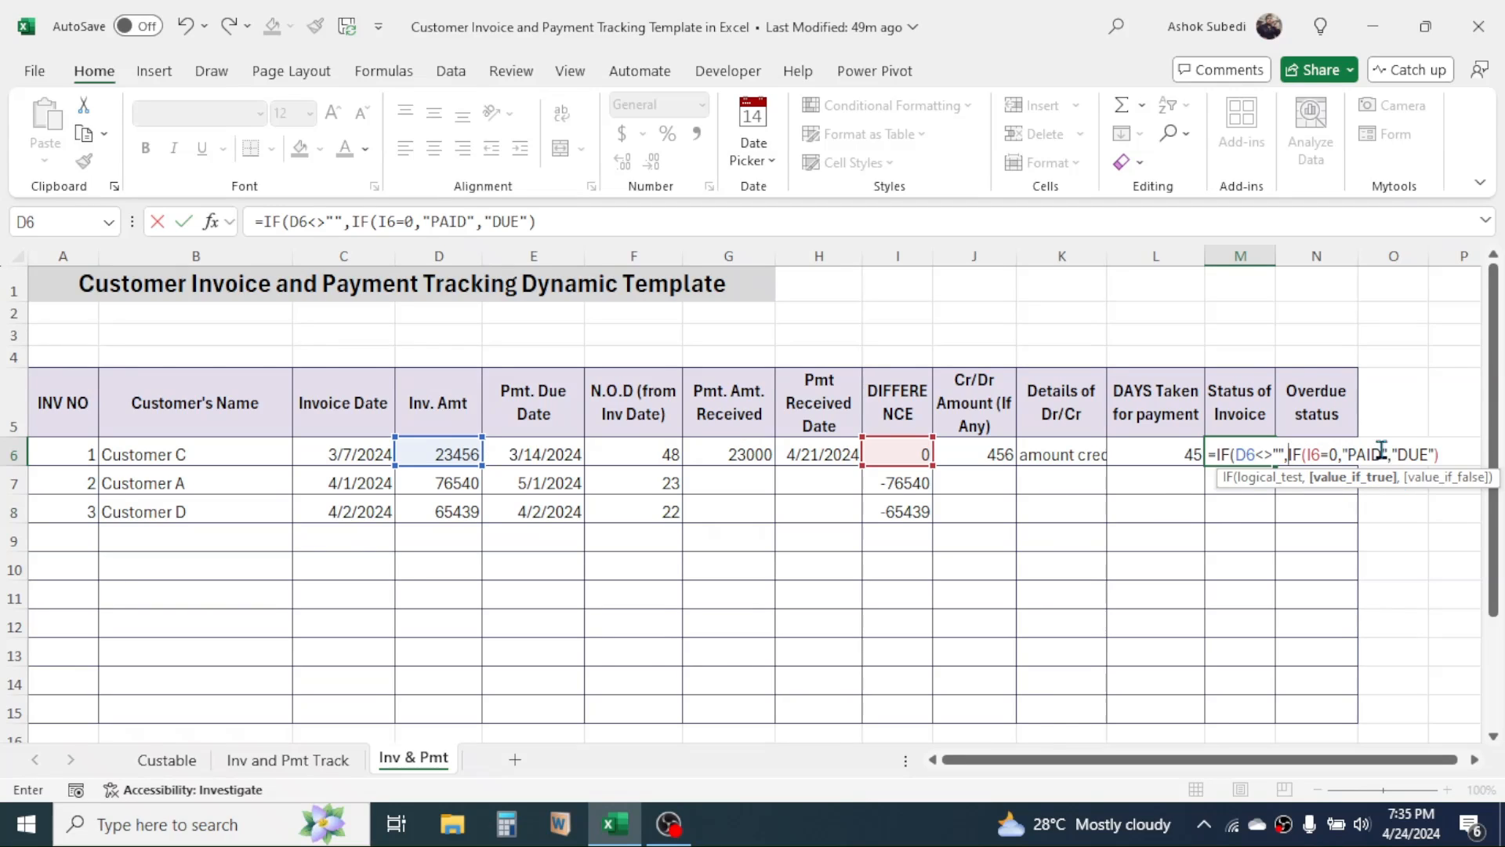
click(1454, 450)
text(,)
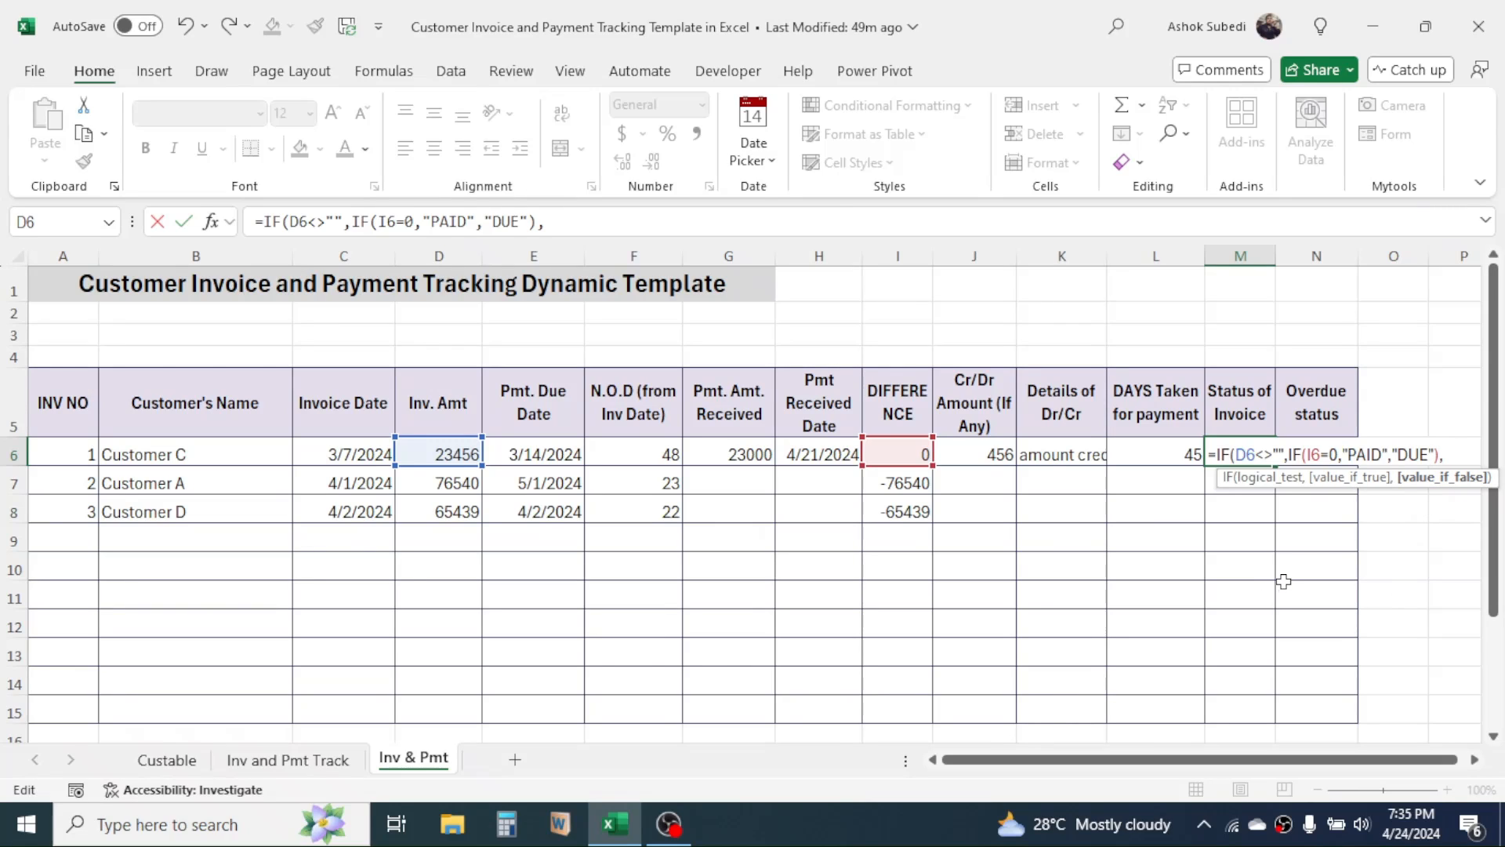
text(""))
key(Return)
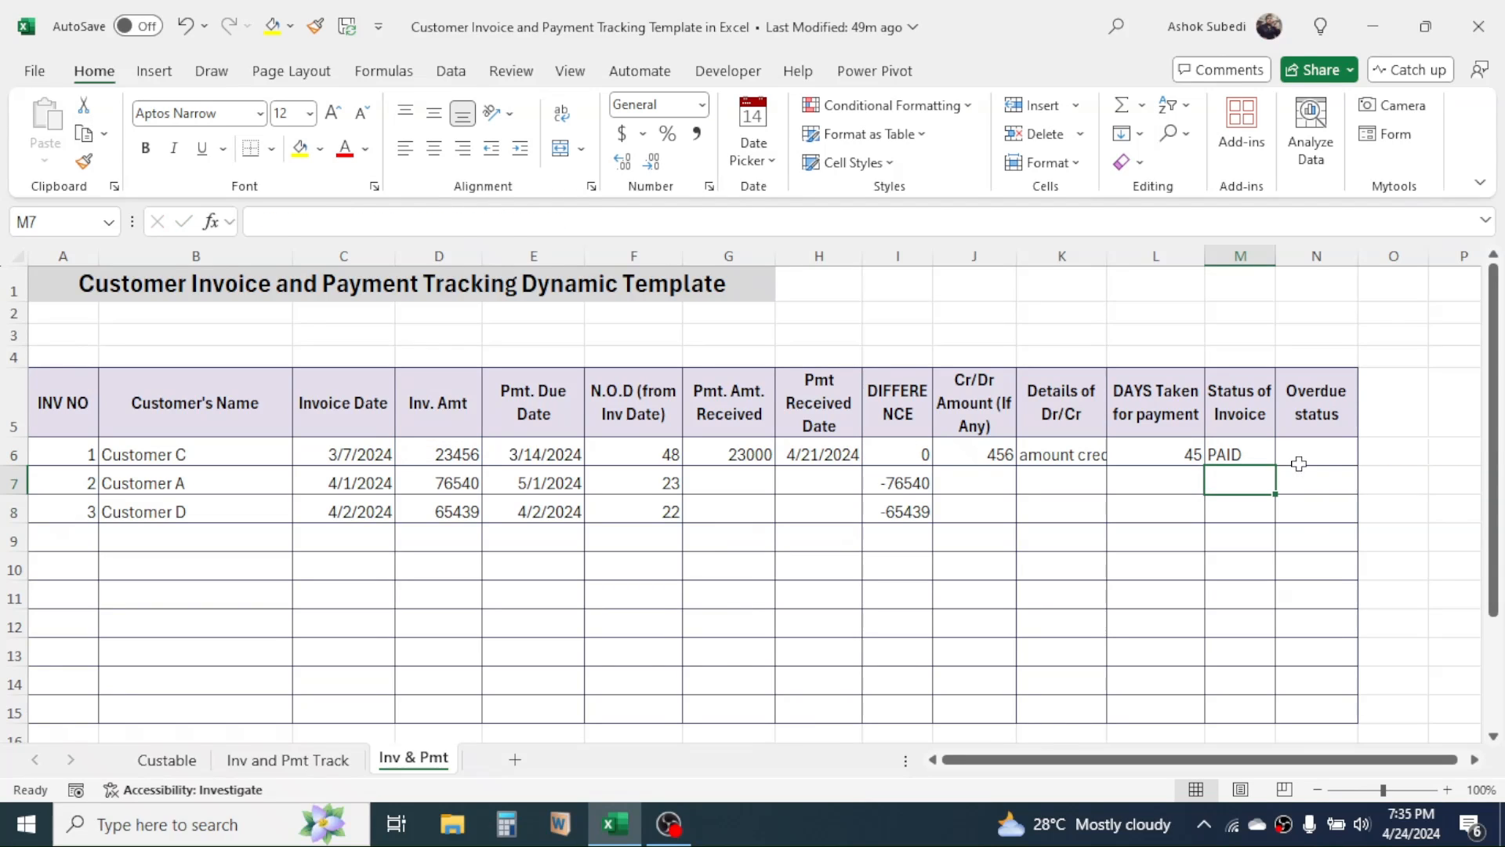
Fill the M6 status formula down to M15 and check it on the rows without invoice data
click(1227, 454)
drag(1276, 468, 1267, 710)
click(1245, 624)
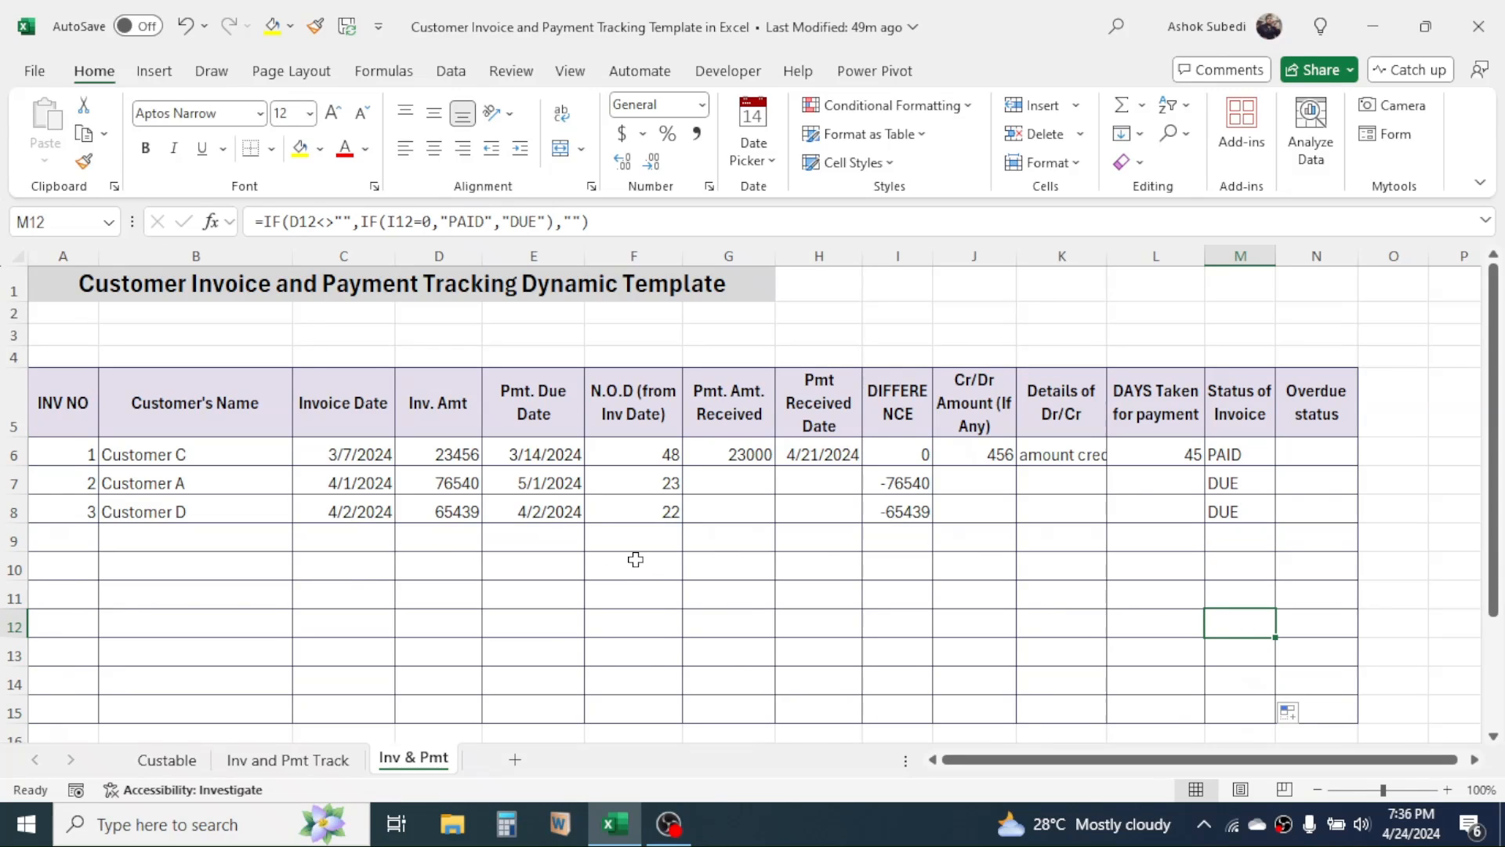
drag(192, 539, 508, 683)
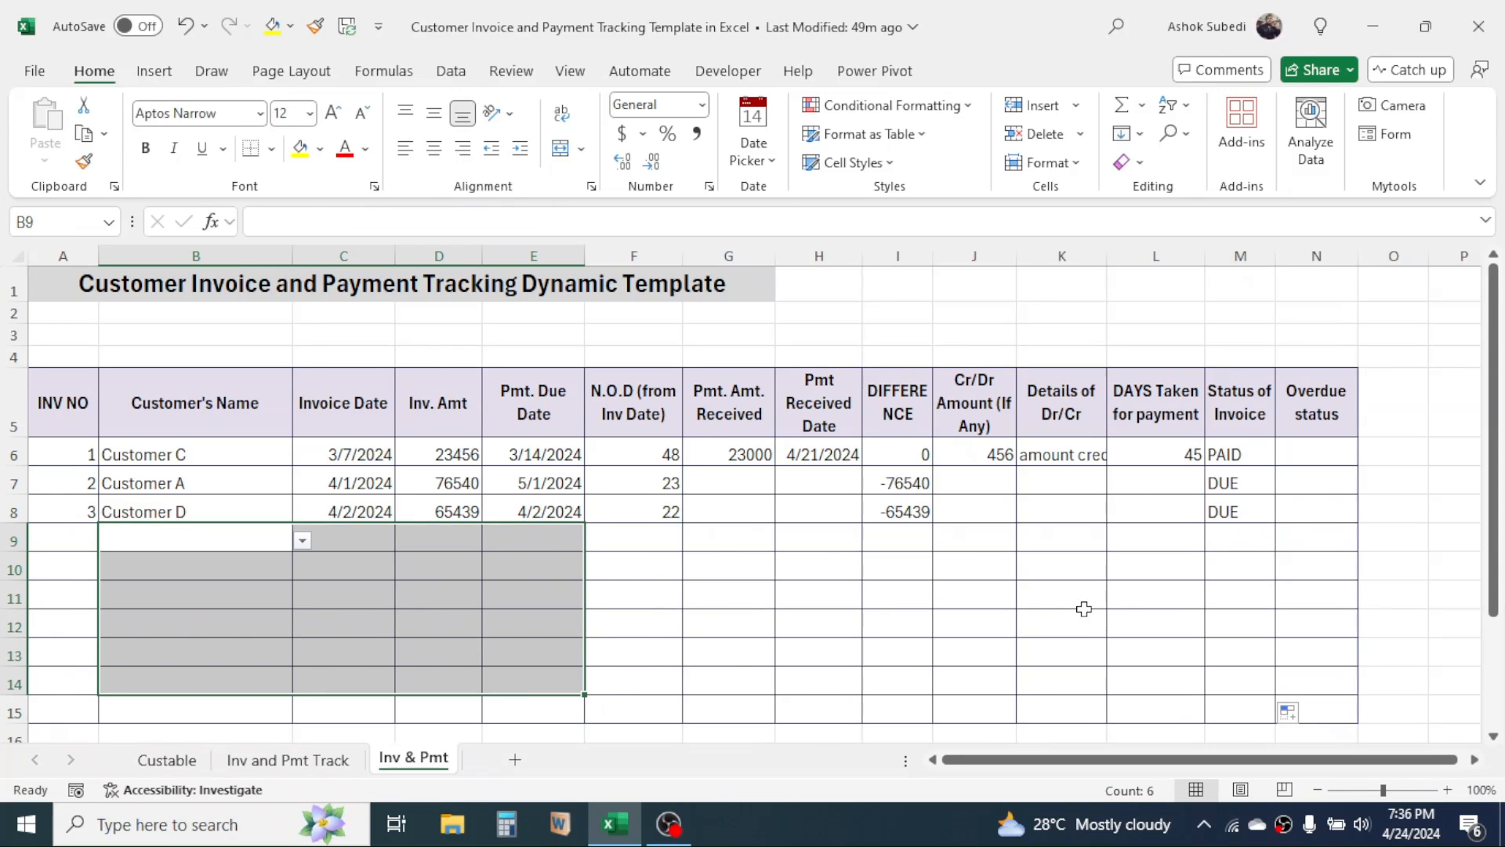
drag(1237, 535, 1230, 703)
Start the Overdue status formula in N6 with an IF and an AND whose first condition is M6<>"PAID"
click(1317, 453)
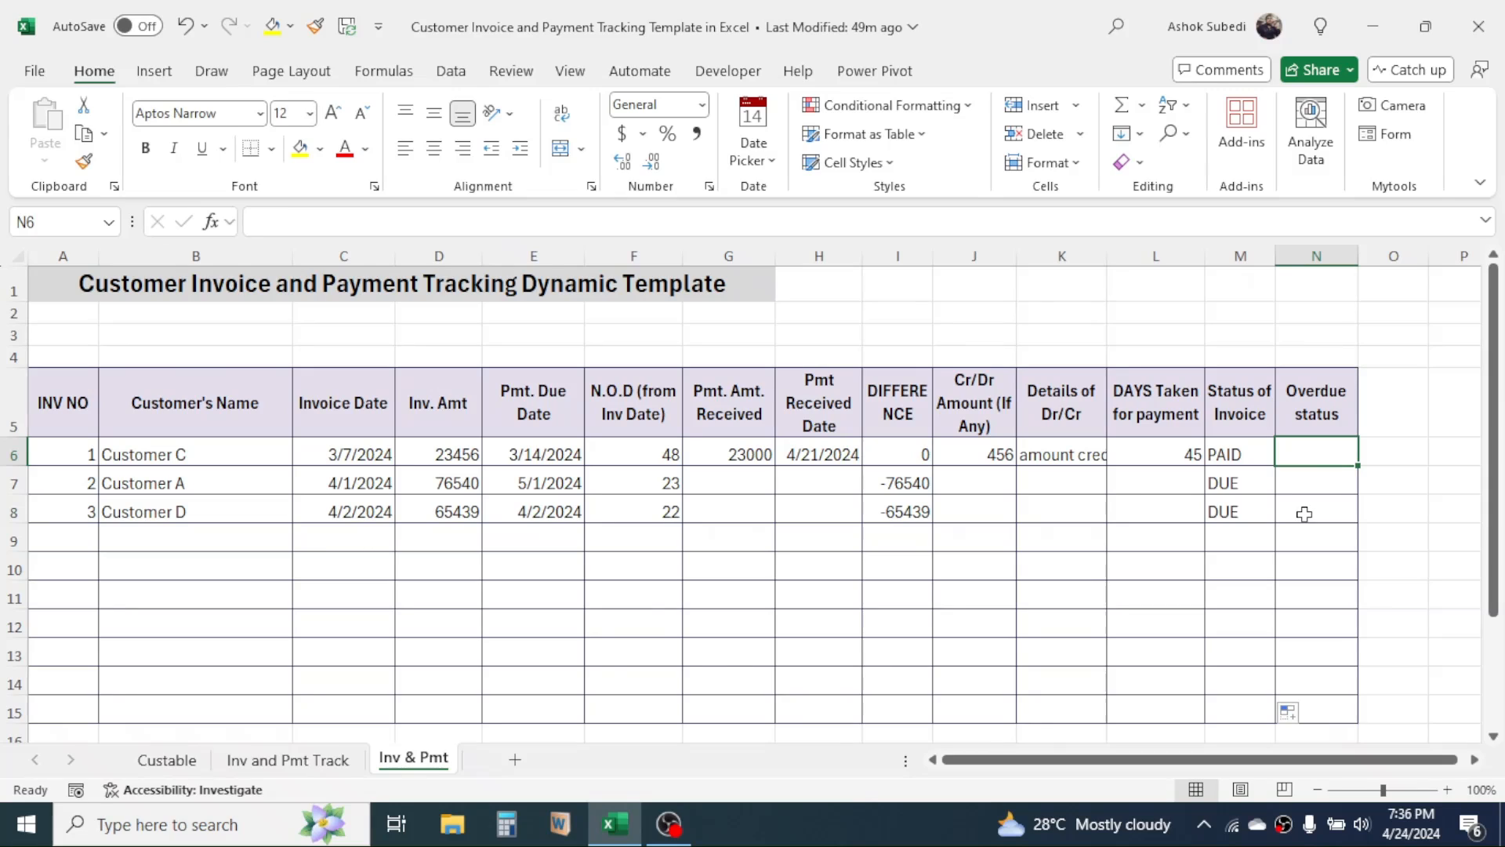
click(1230, 454)
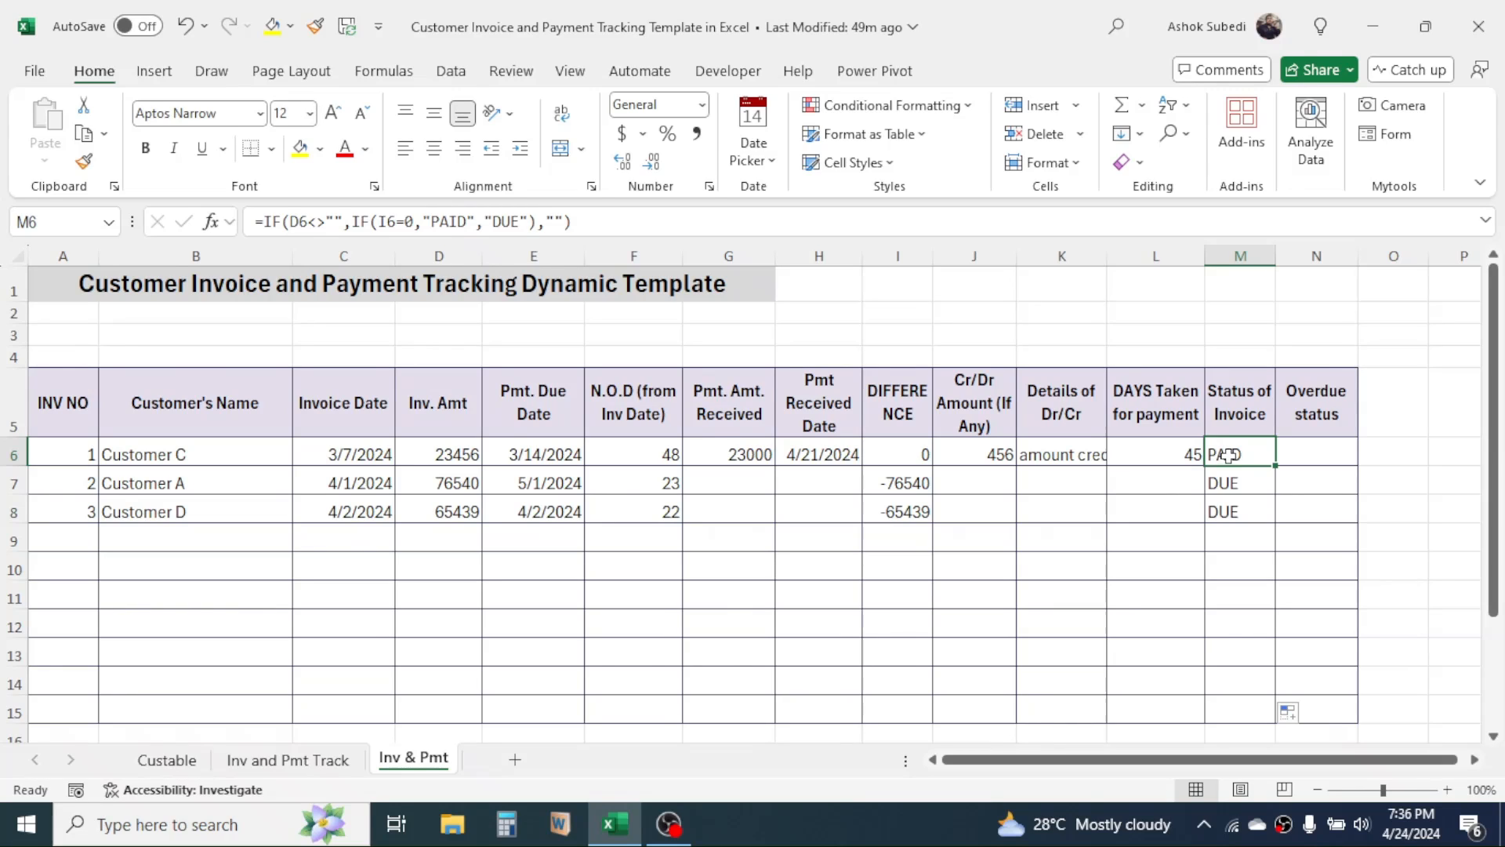
click(554, 454)
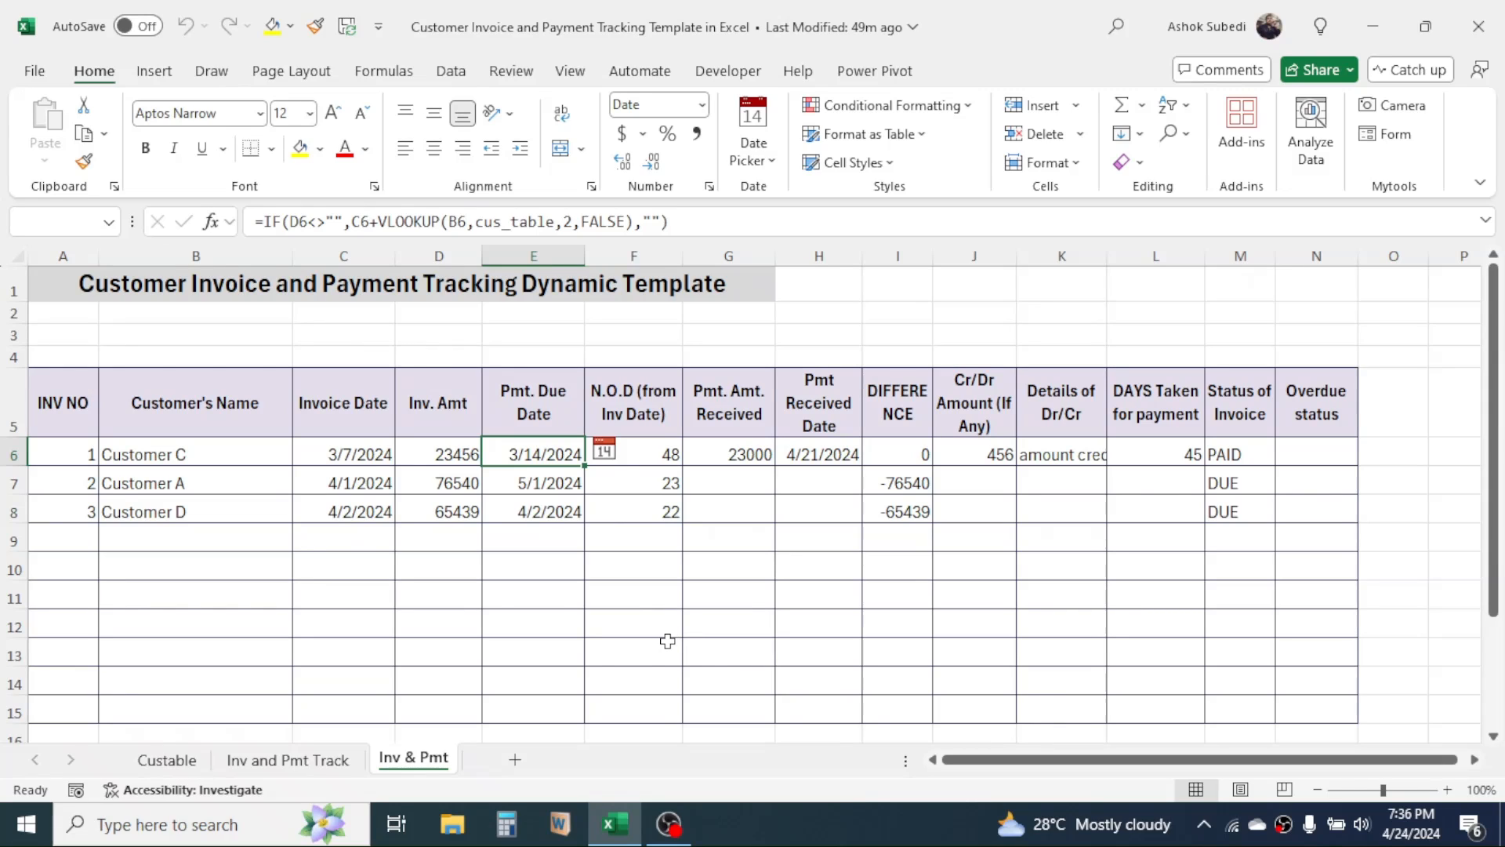
click(1316, 452)
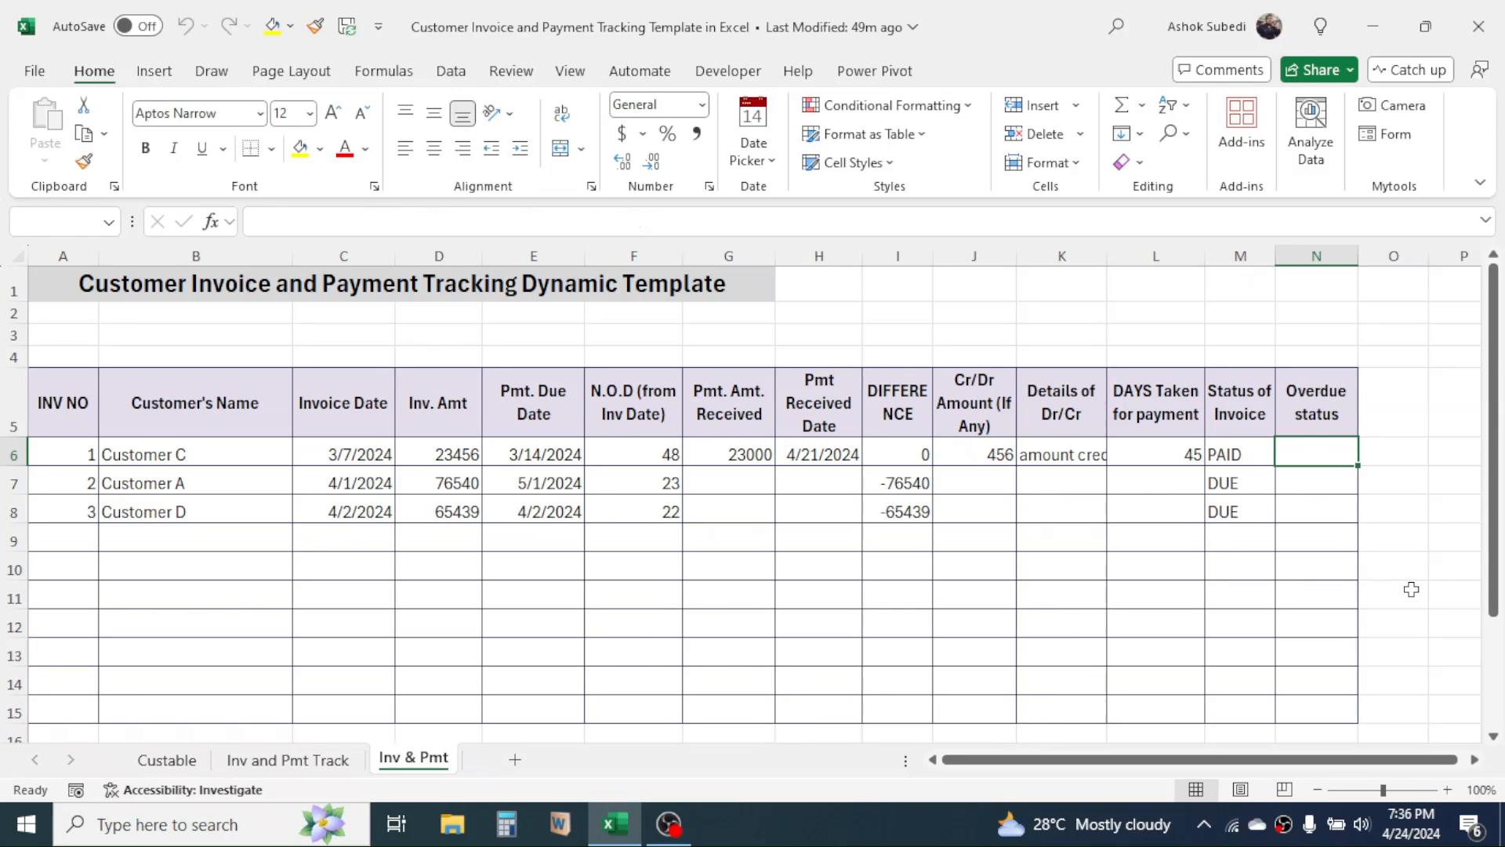
text(=)
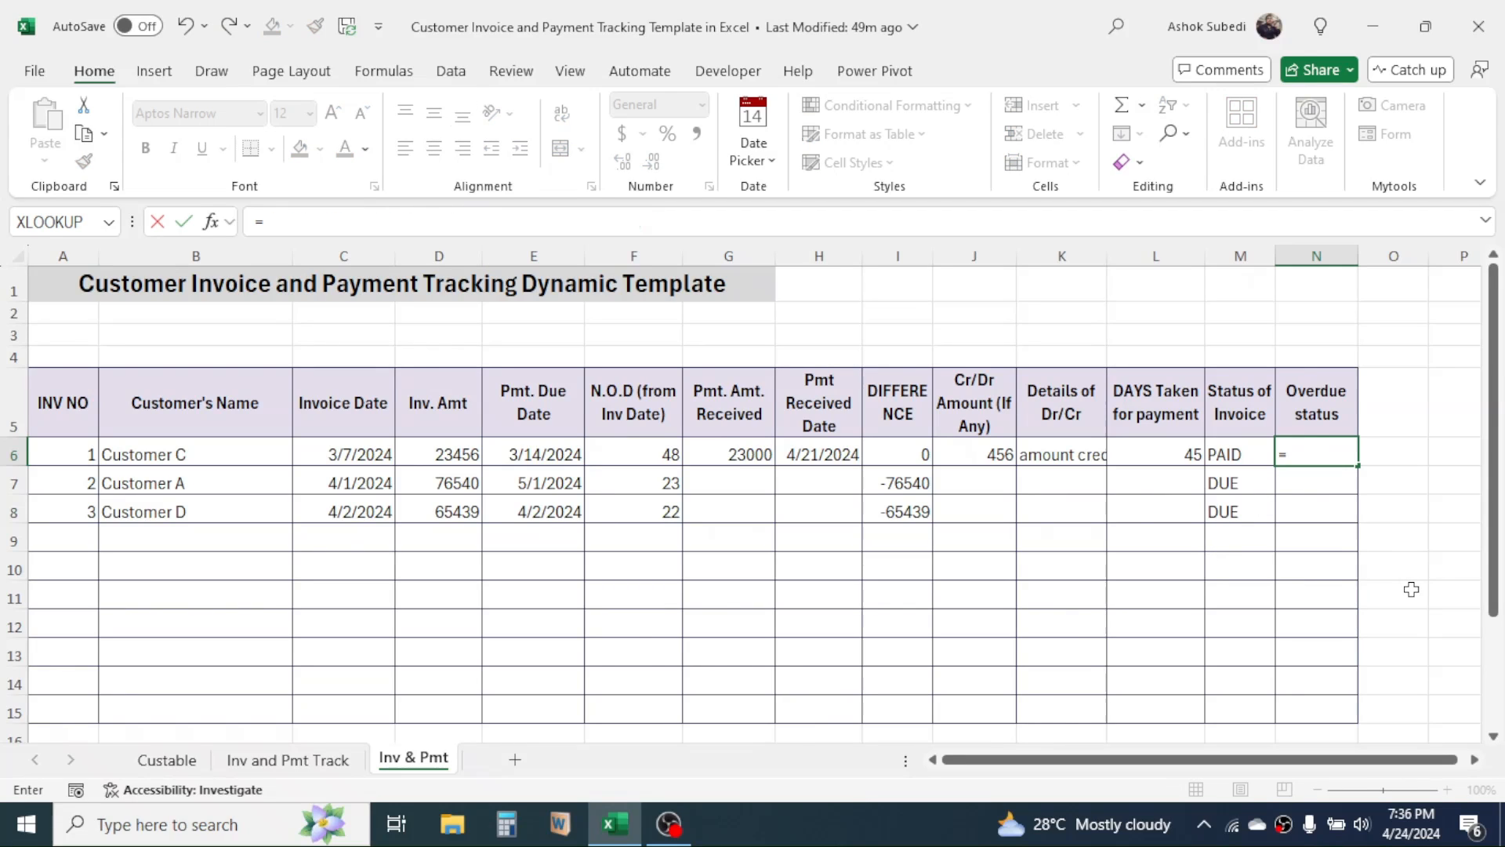
text(IF()
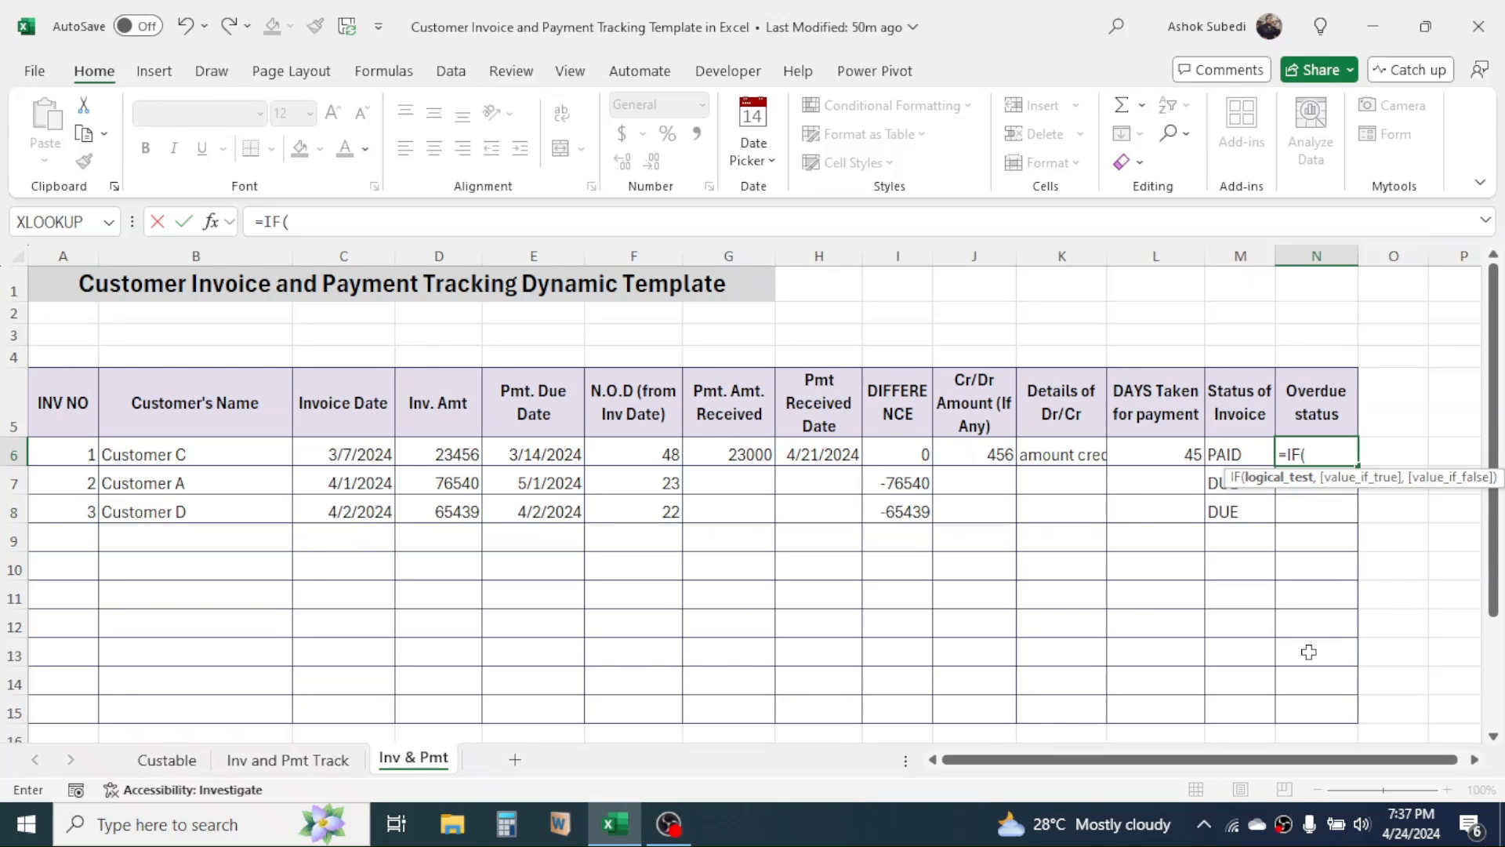
text(AND)
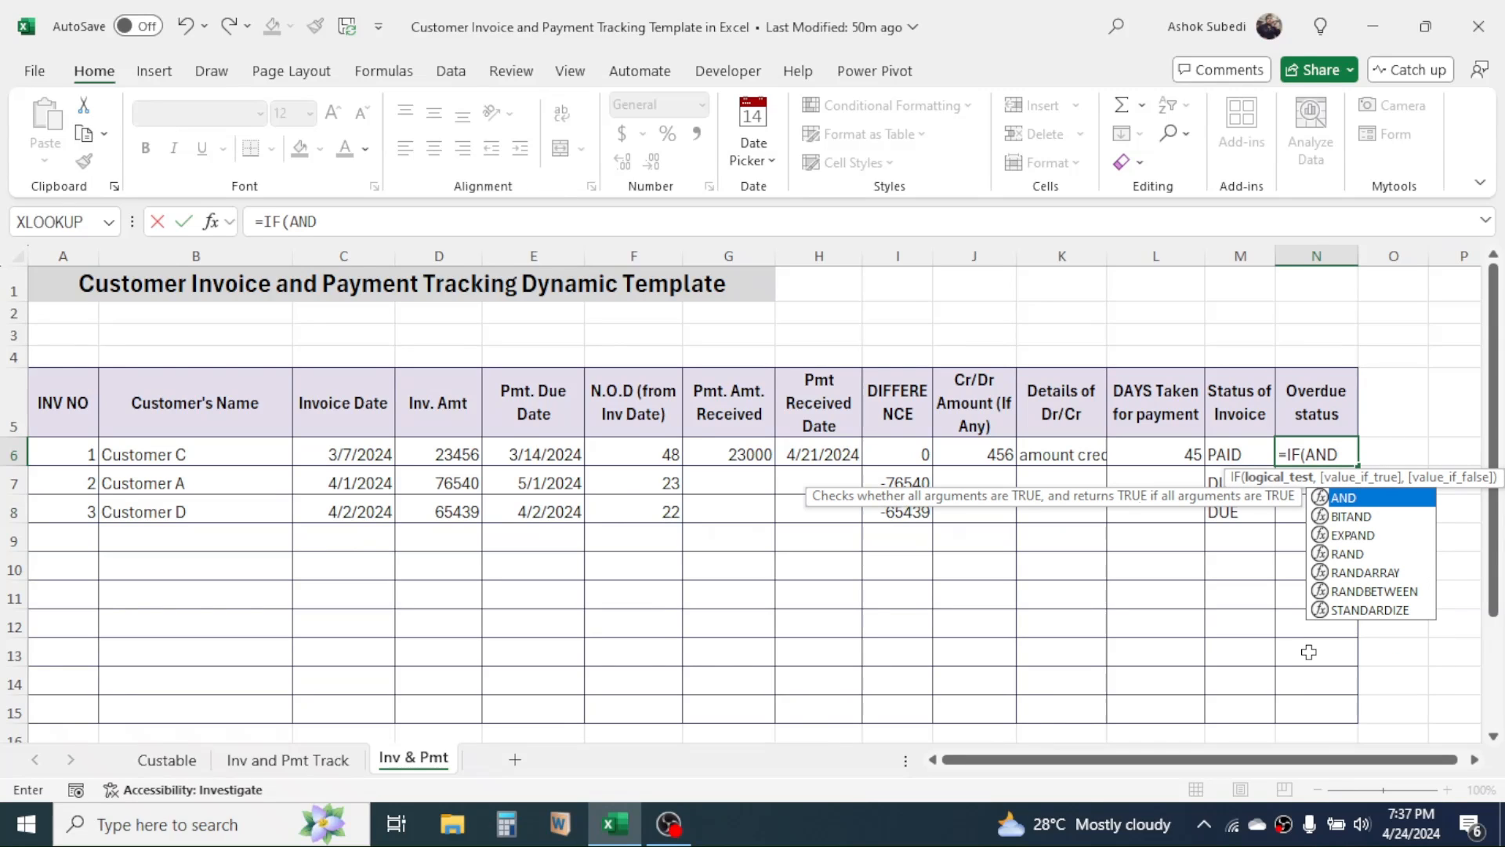
text(()
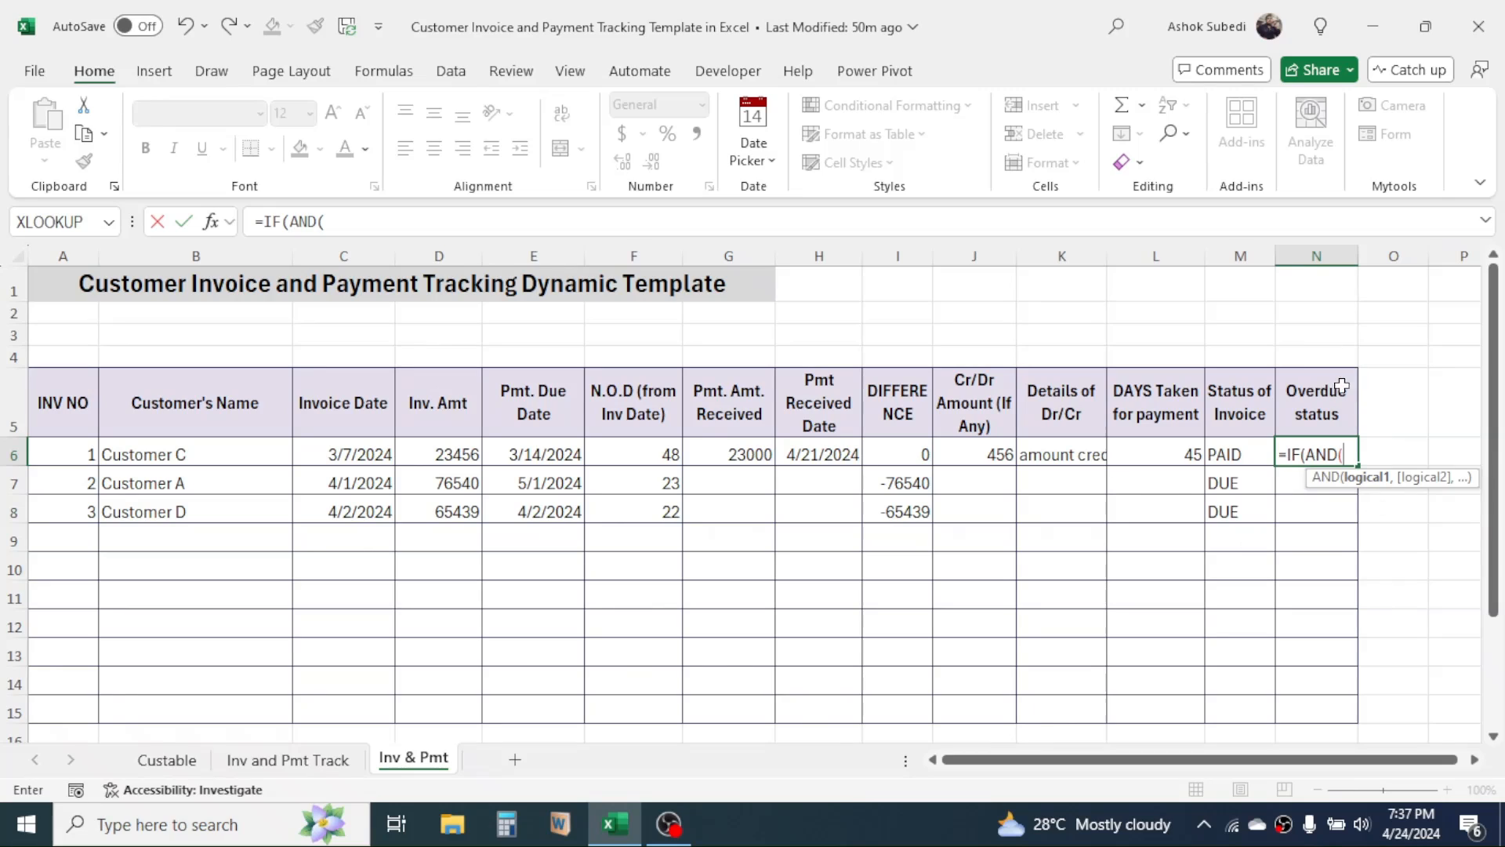
click(1244, 455)
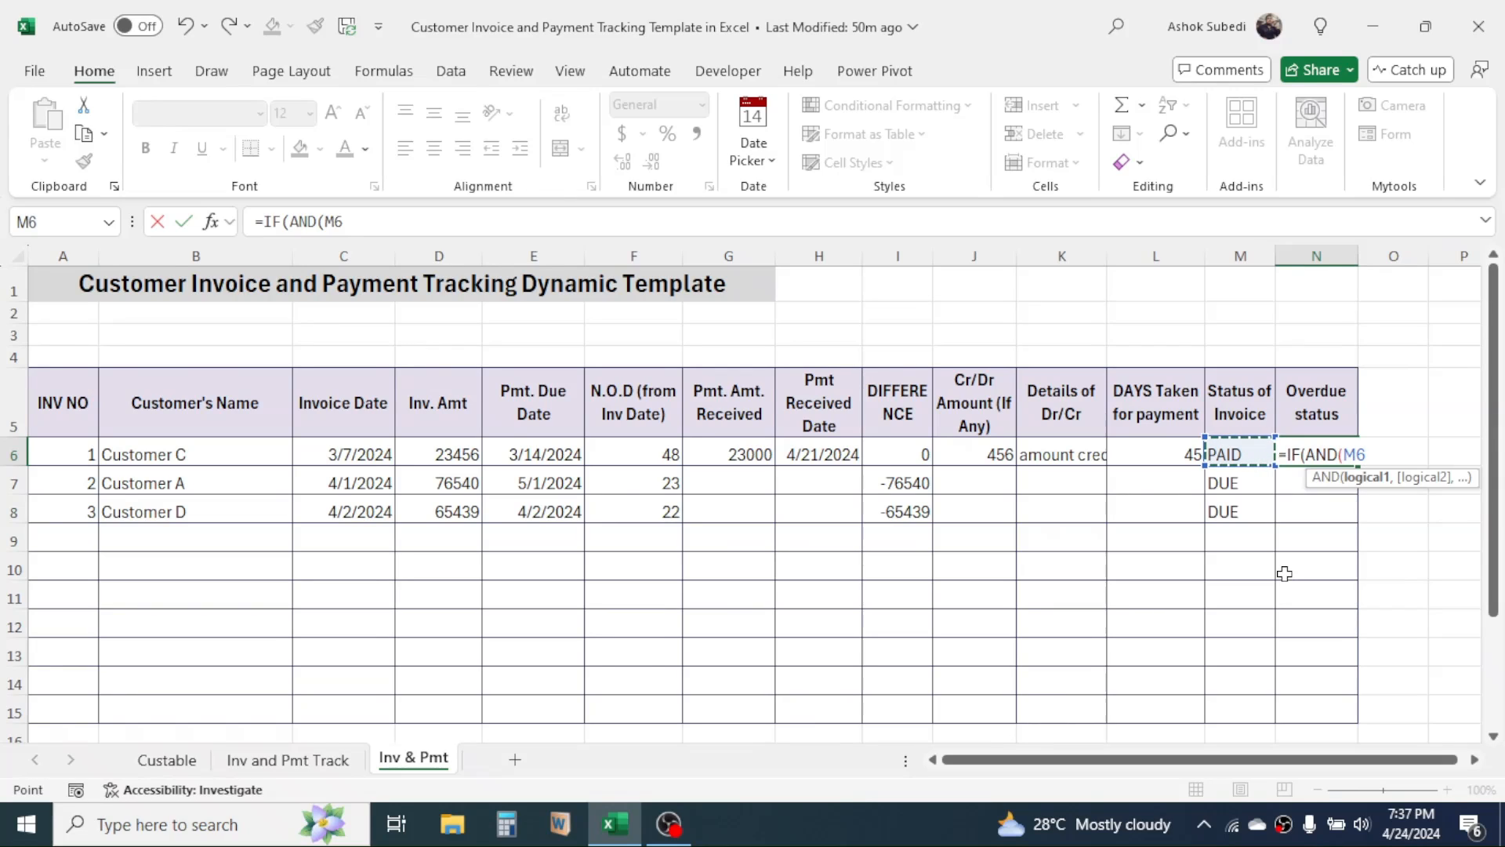
text(<)
text(>"PAID)
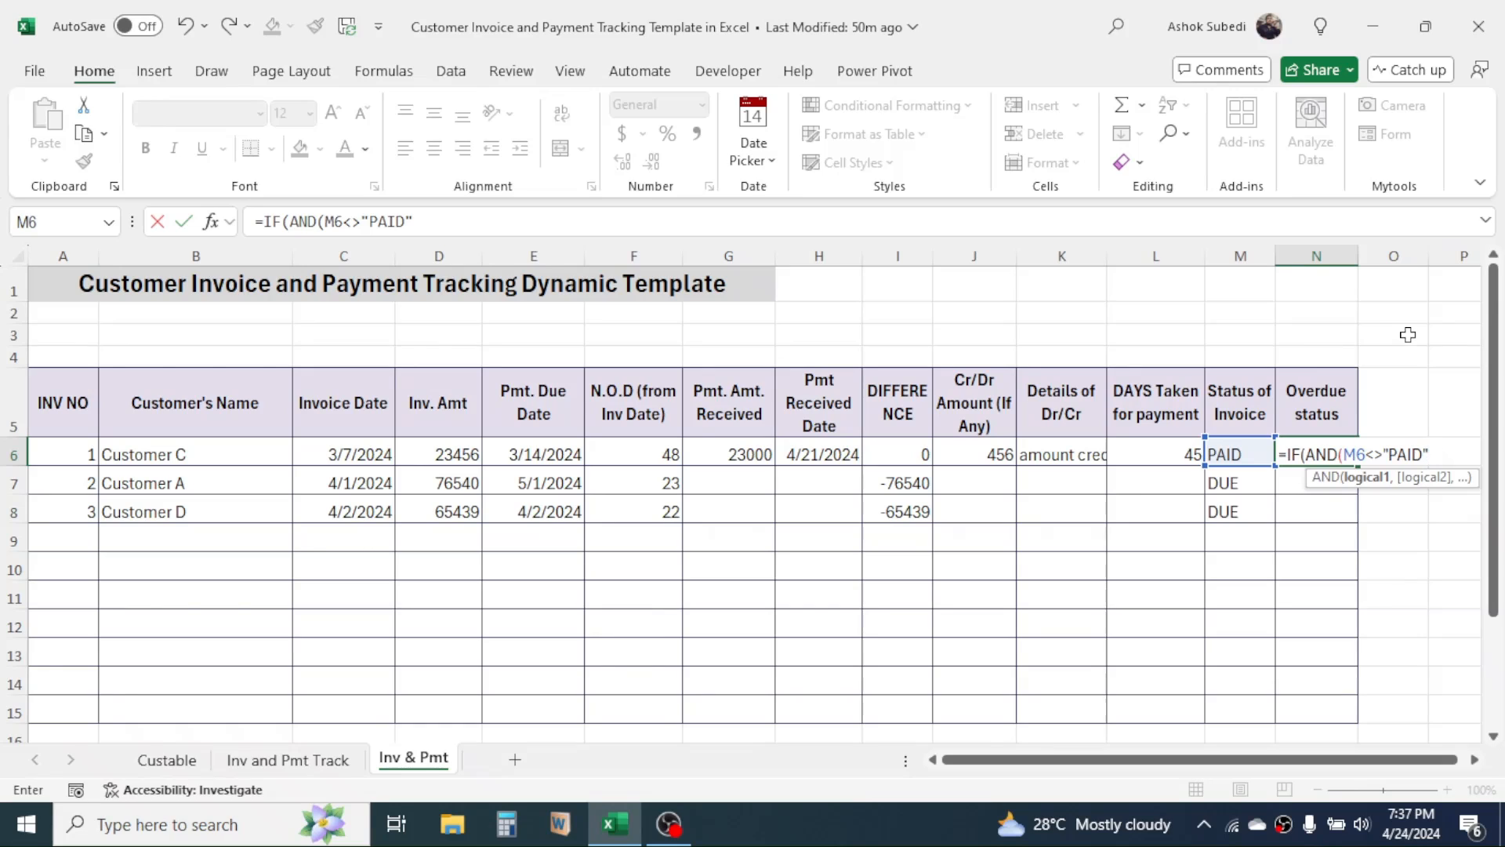
text(,)
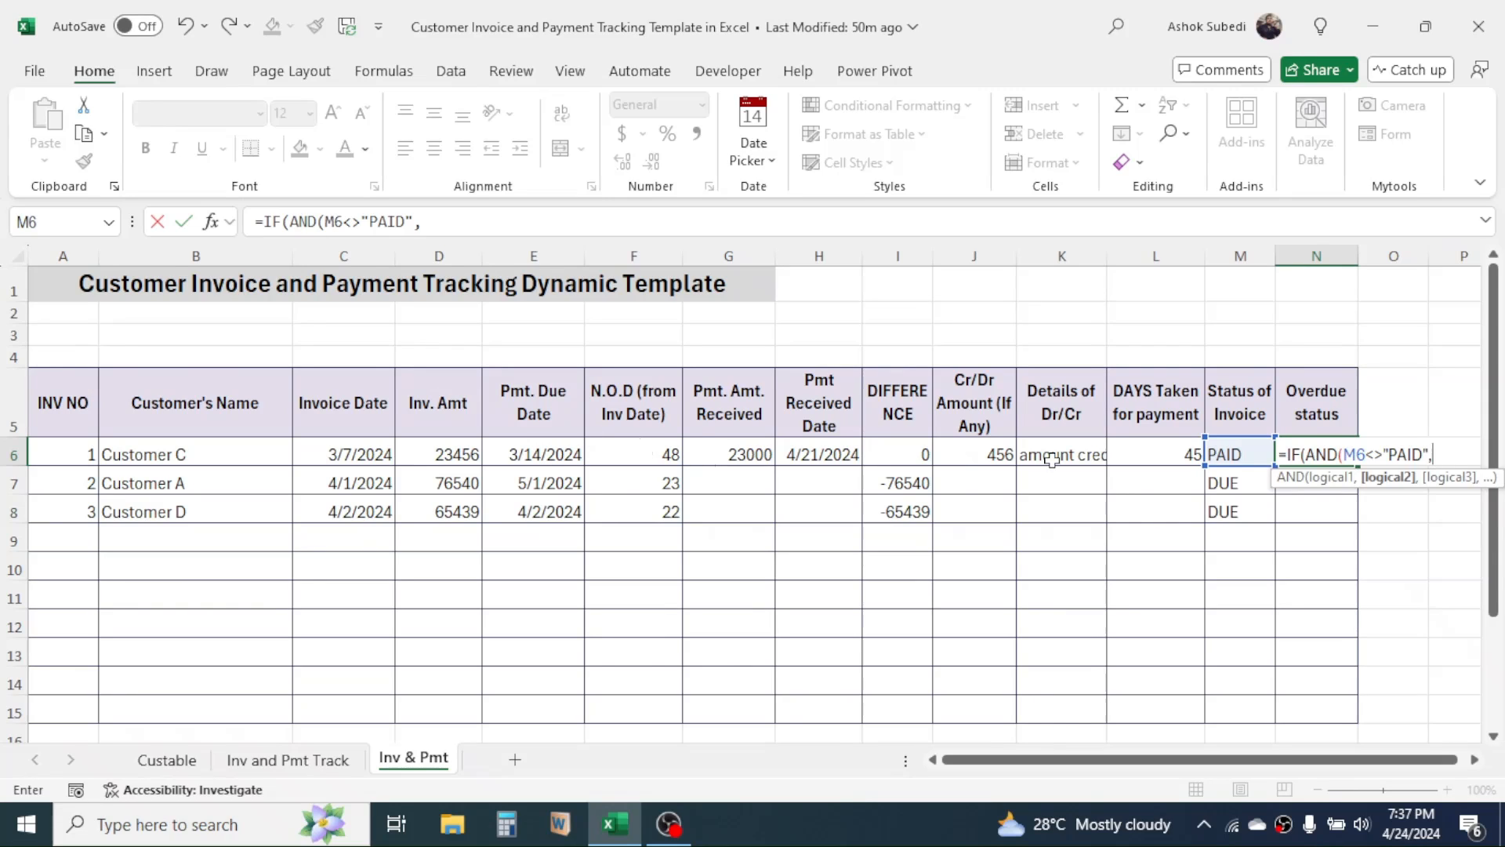
Complete the N6 overdue formula with the second condition E6<TODAY() and the results "YES" if true and "NO" if false
click(554, 453)
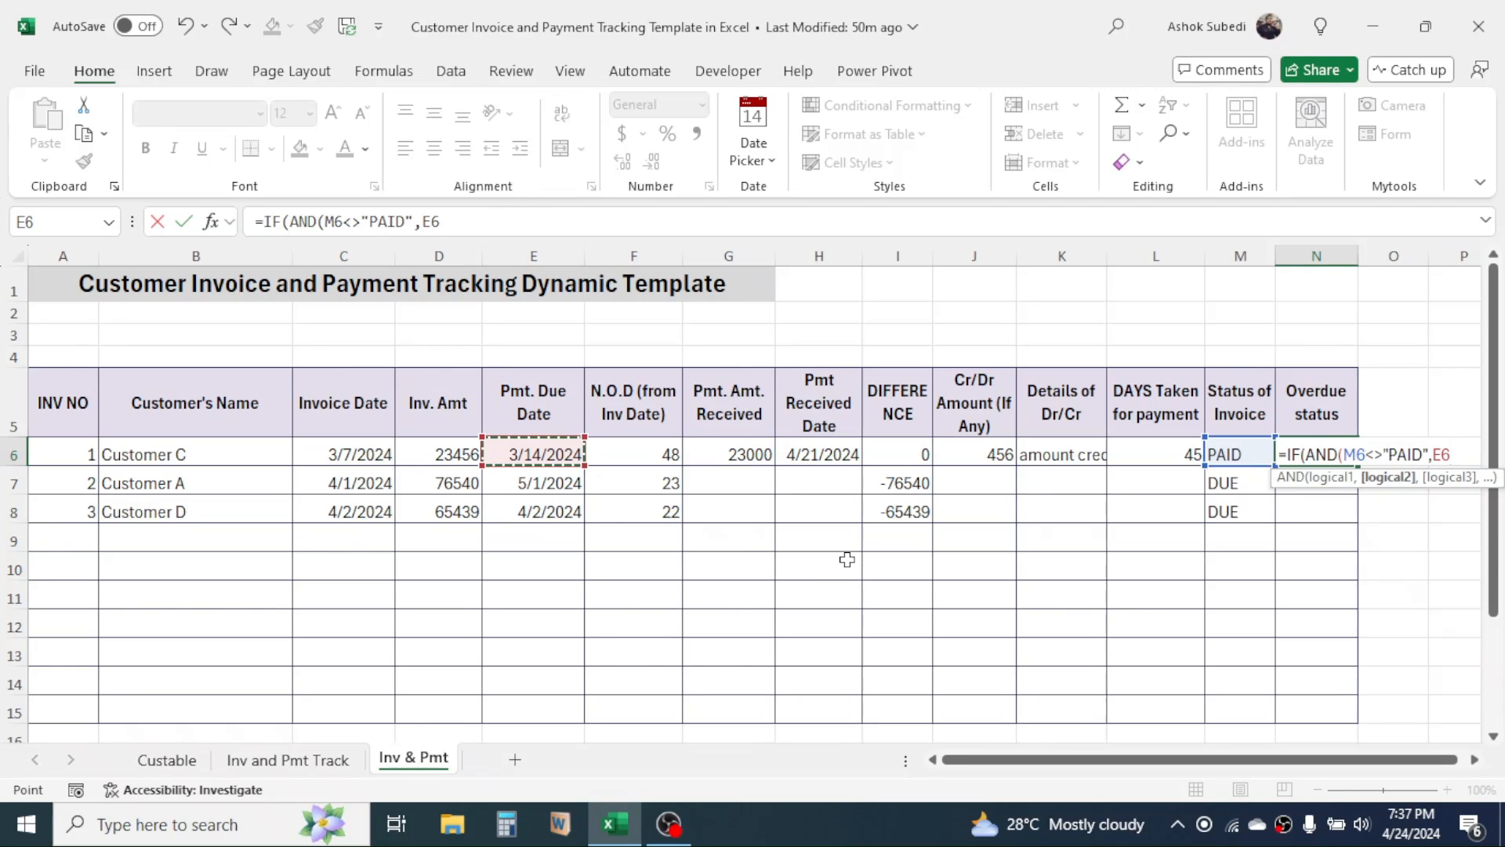
text(<)
text(TOD)
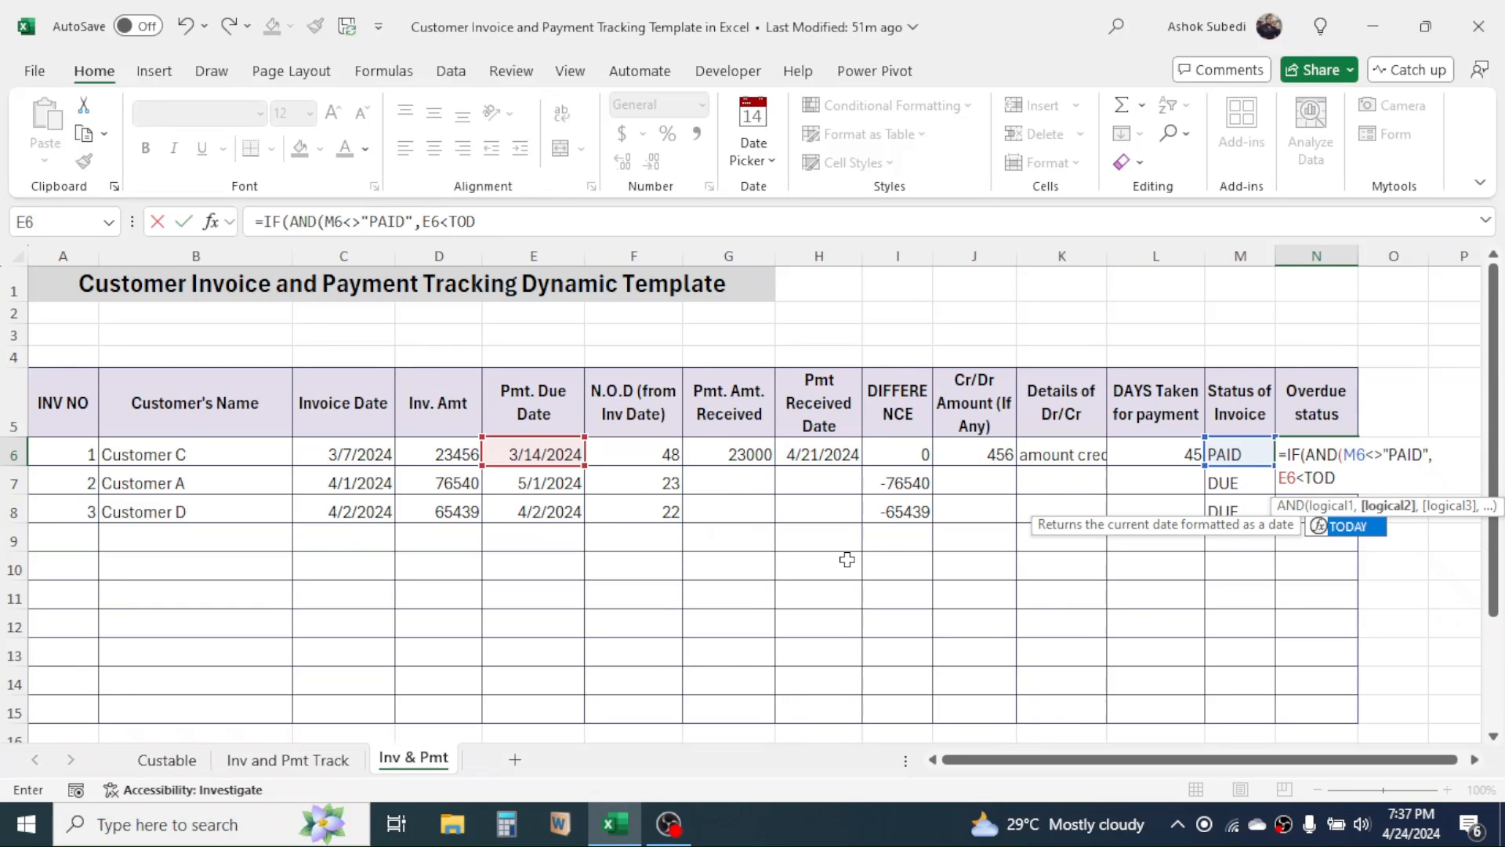
text(AY())
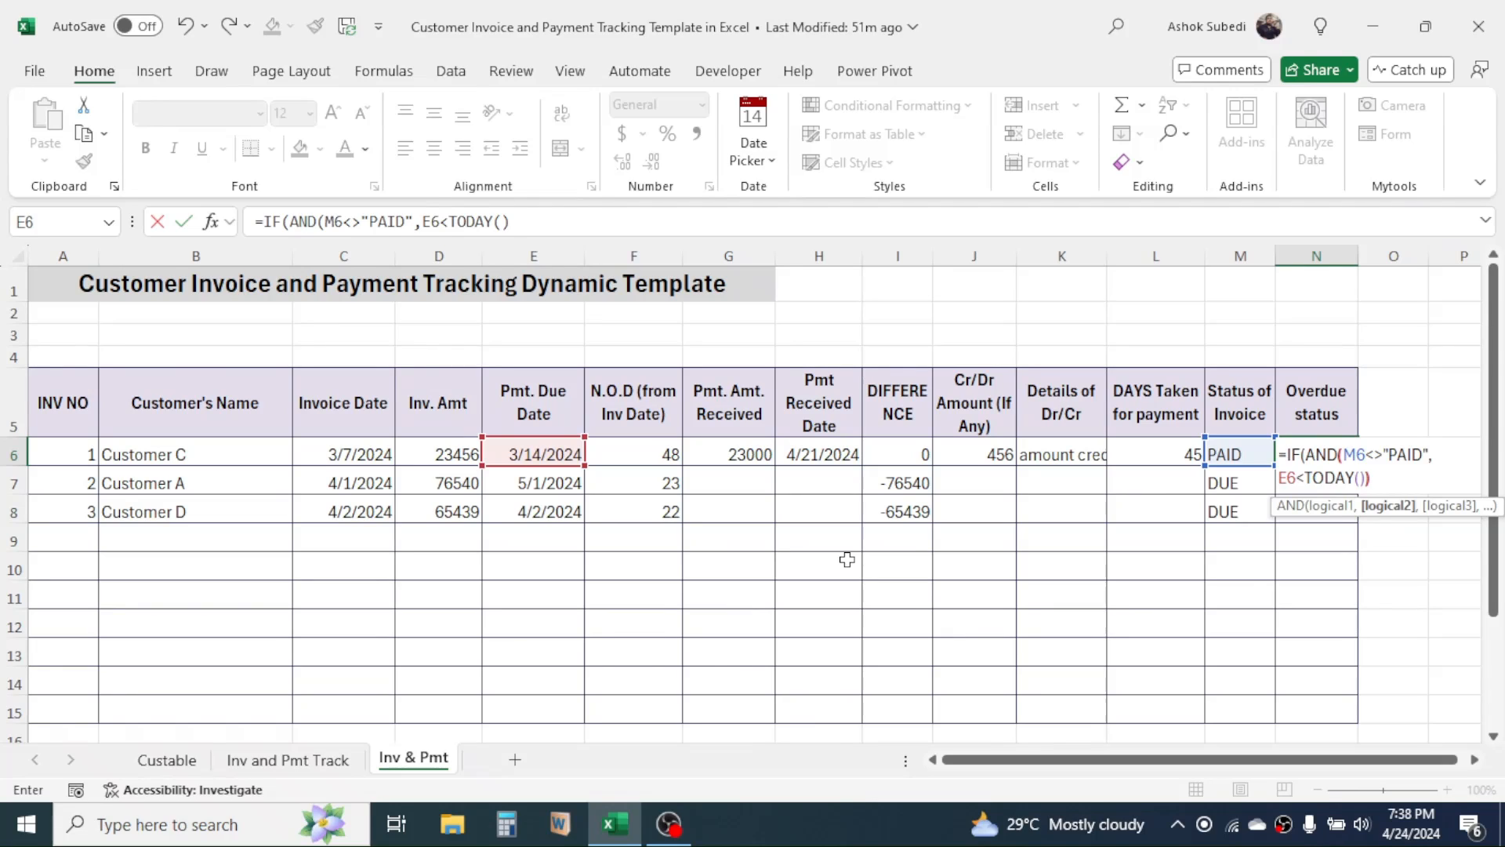
text())
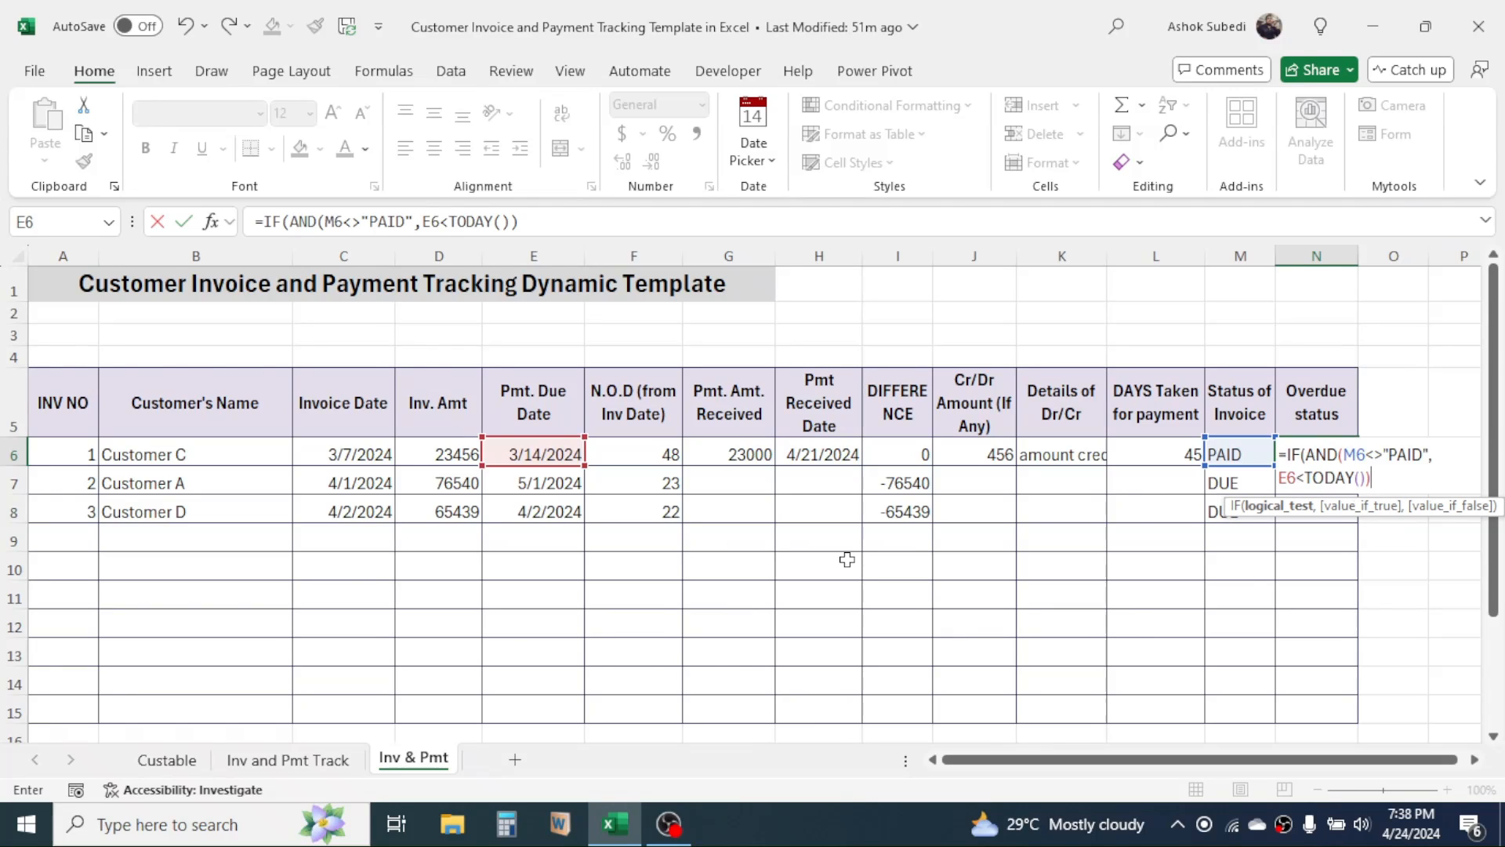
text(,)
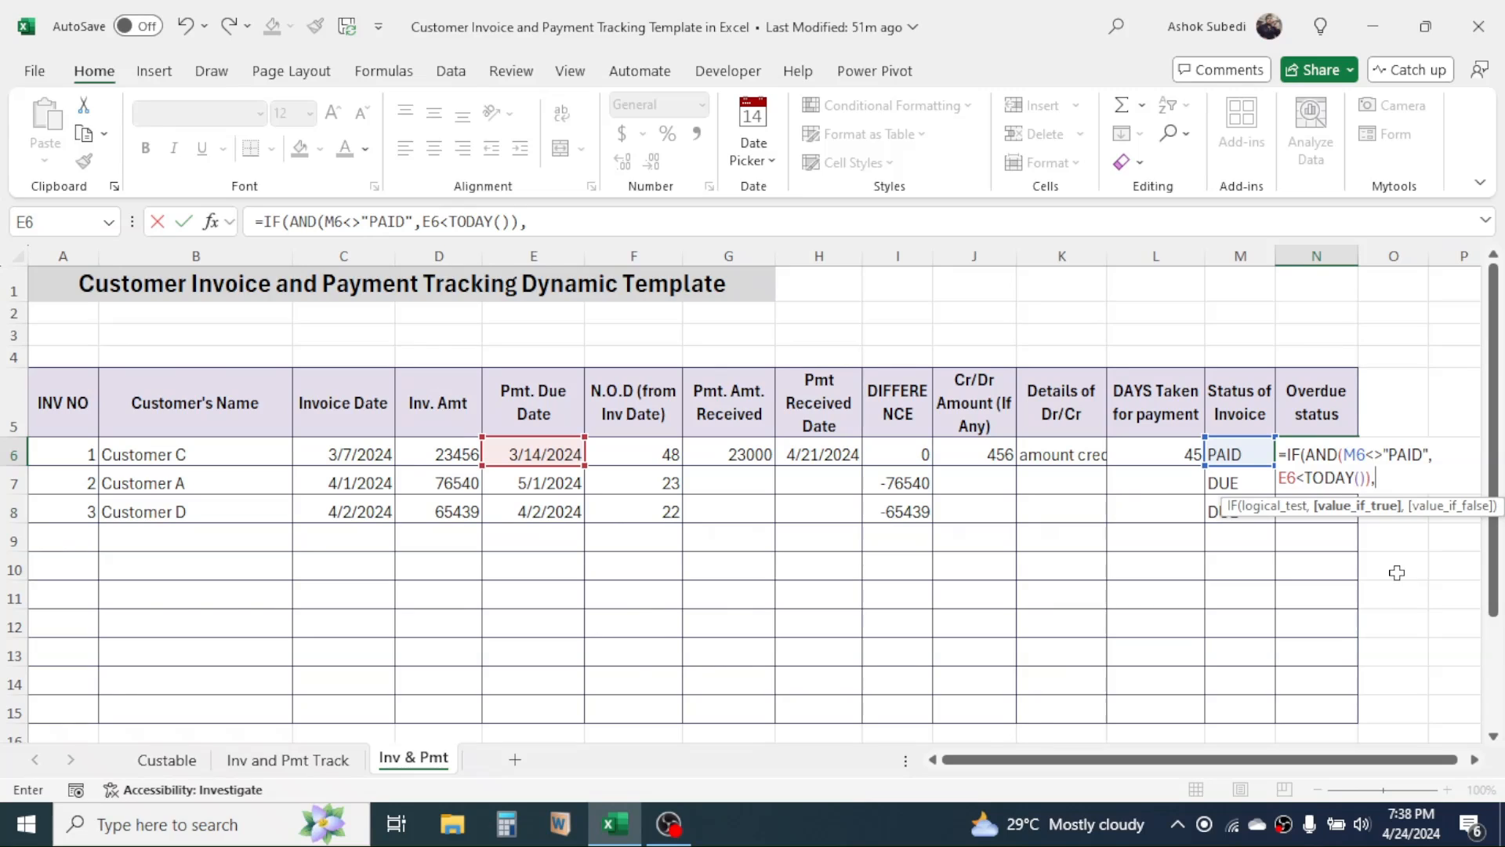
text("YES","NO)
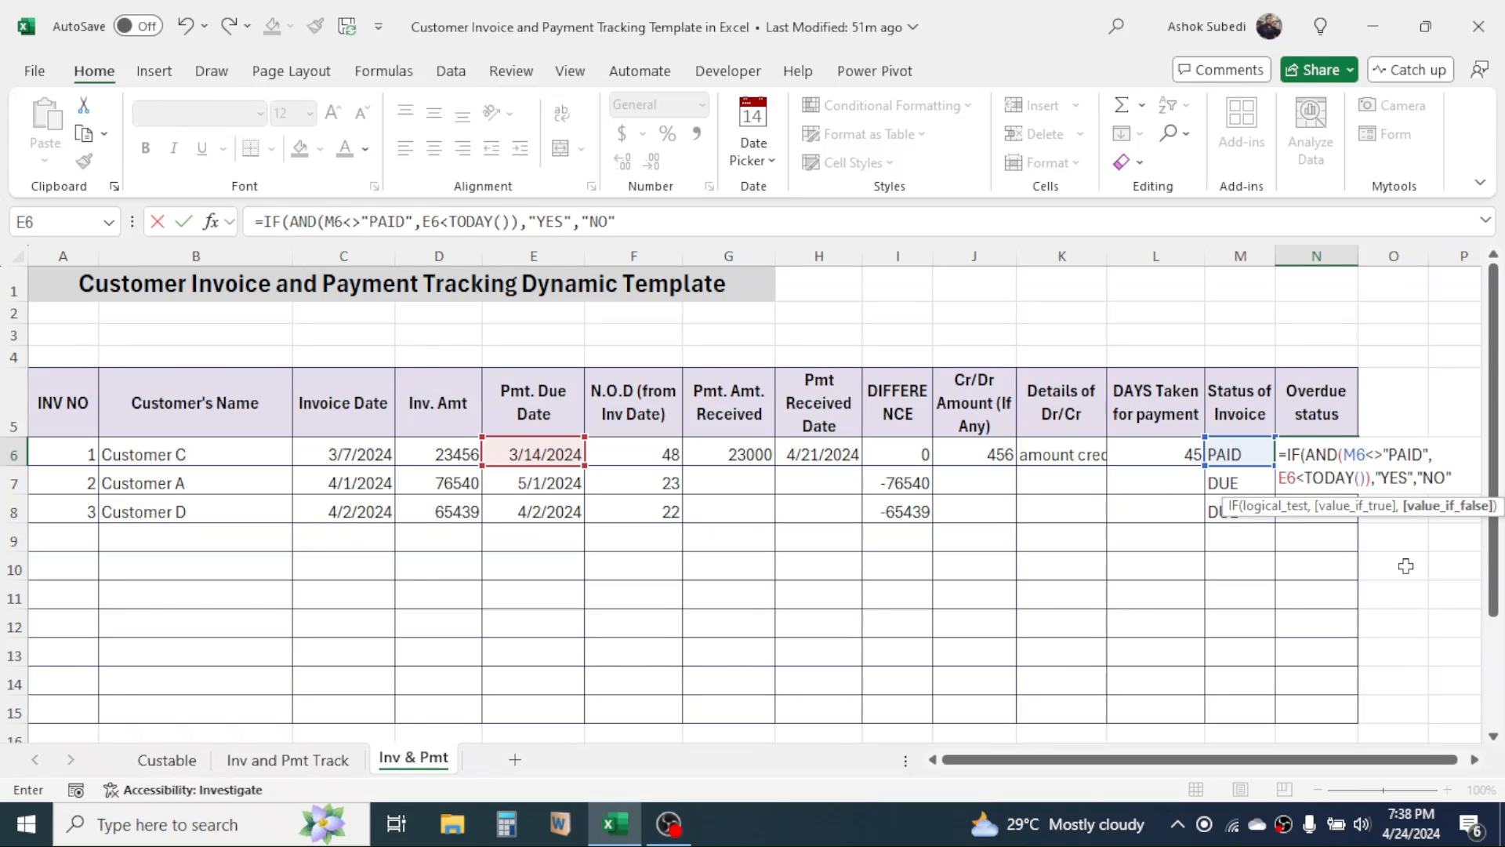
text("))
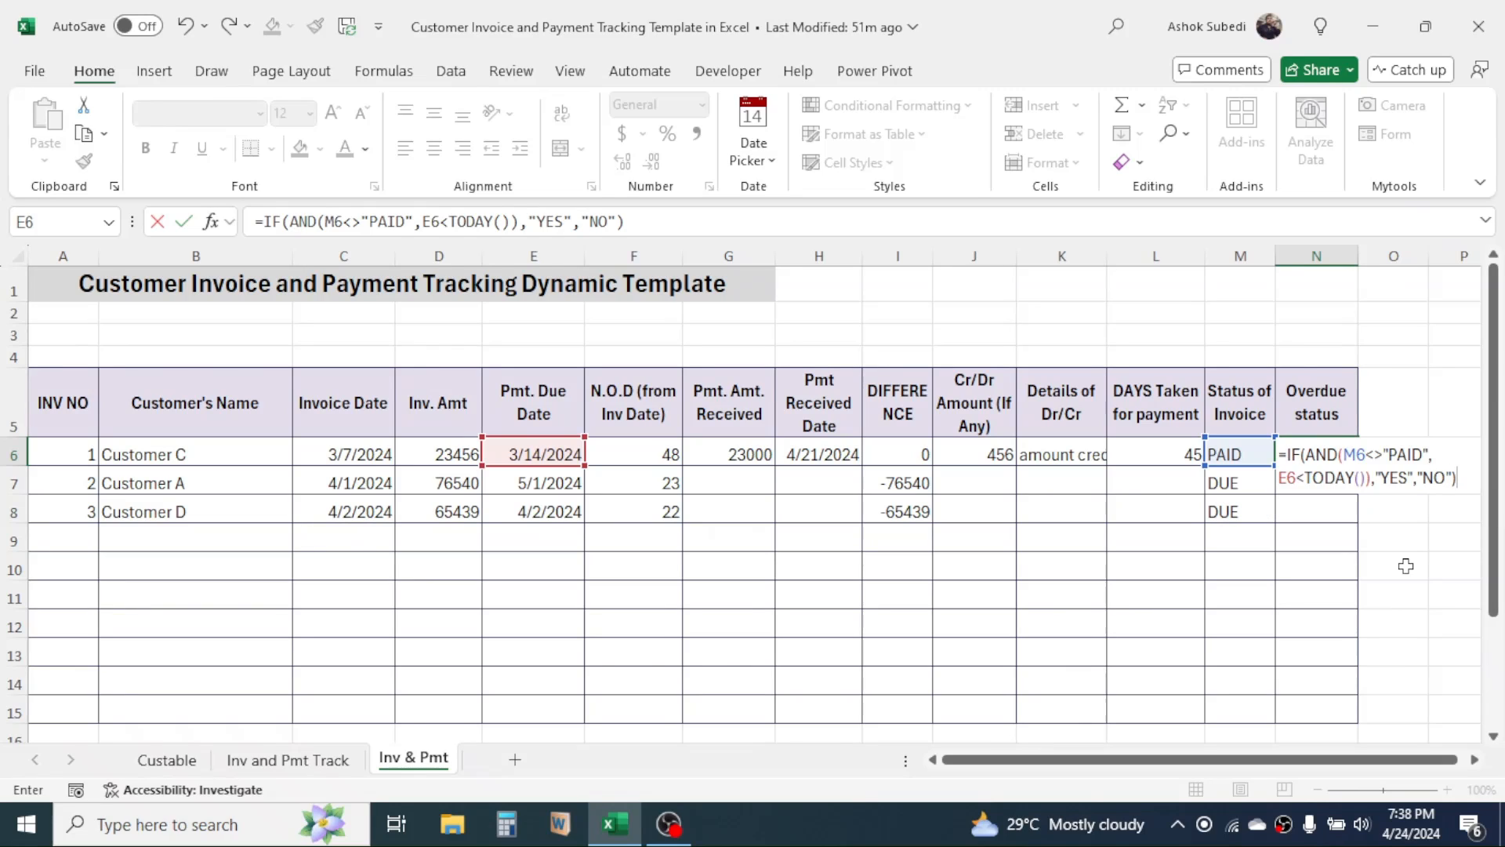
key(Return)
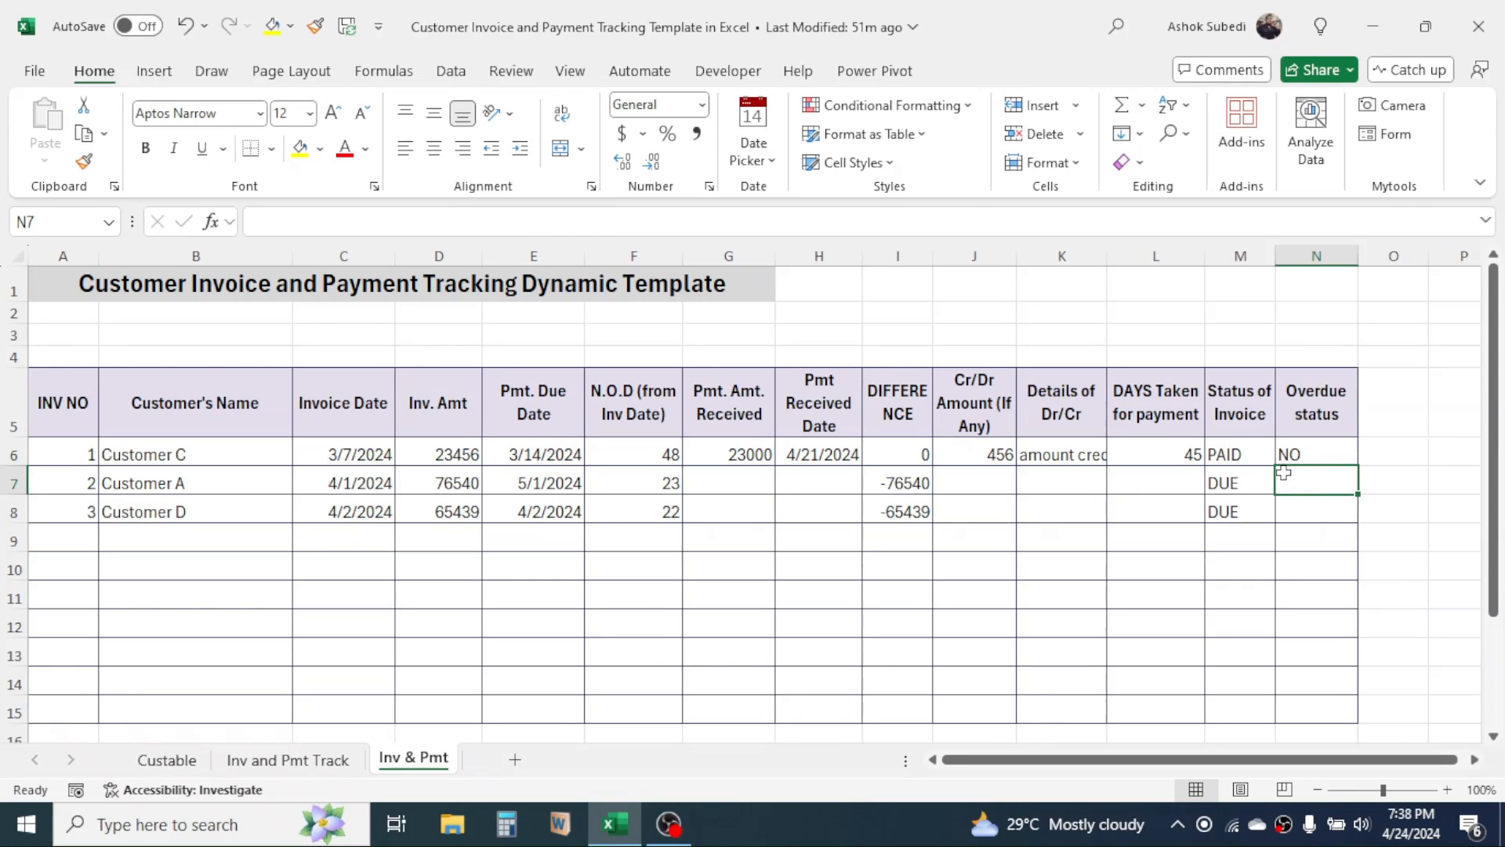
Wrap the N6 overdue formula in an outer IF that tests D6<>"" and returns "" when the invoice amount is blank
click(1303, 455)
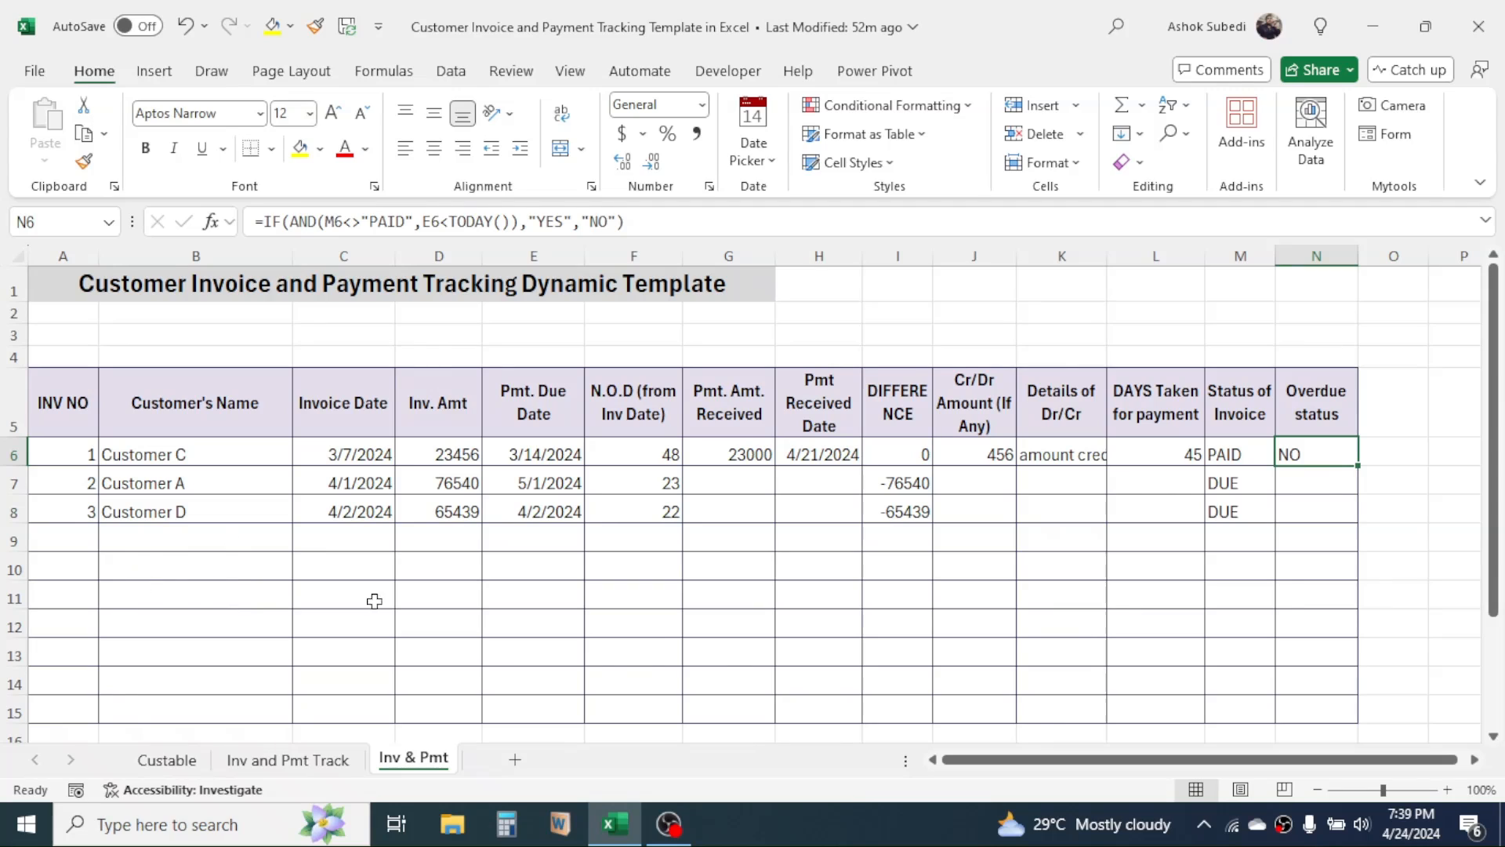
double_click(1314, 454)
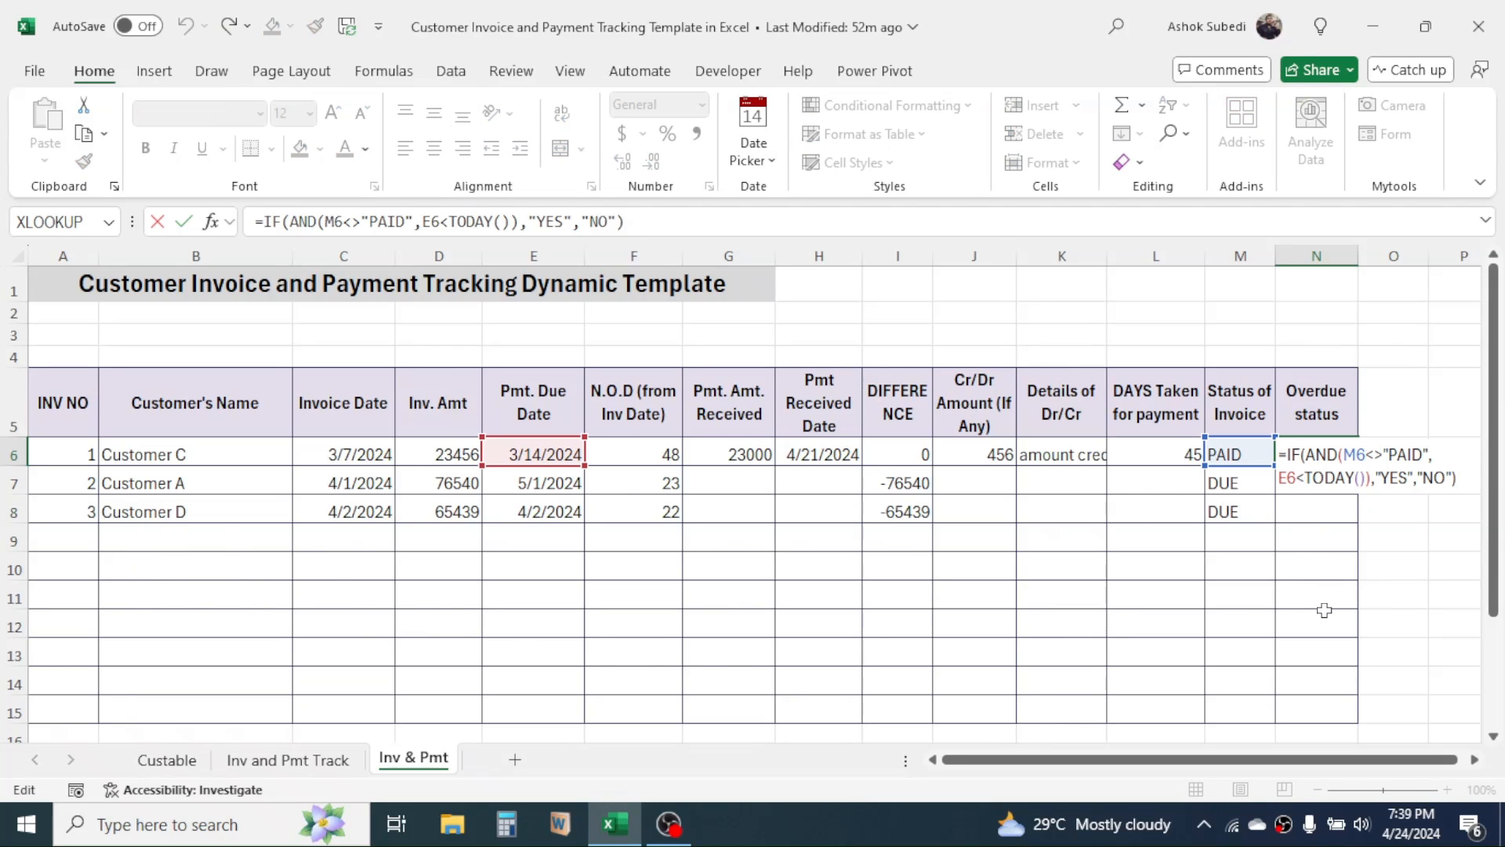
text(IF()
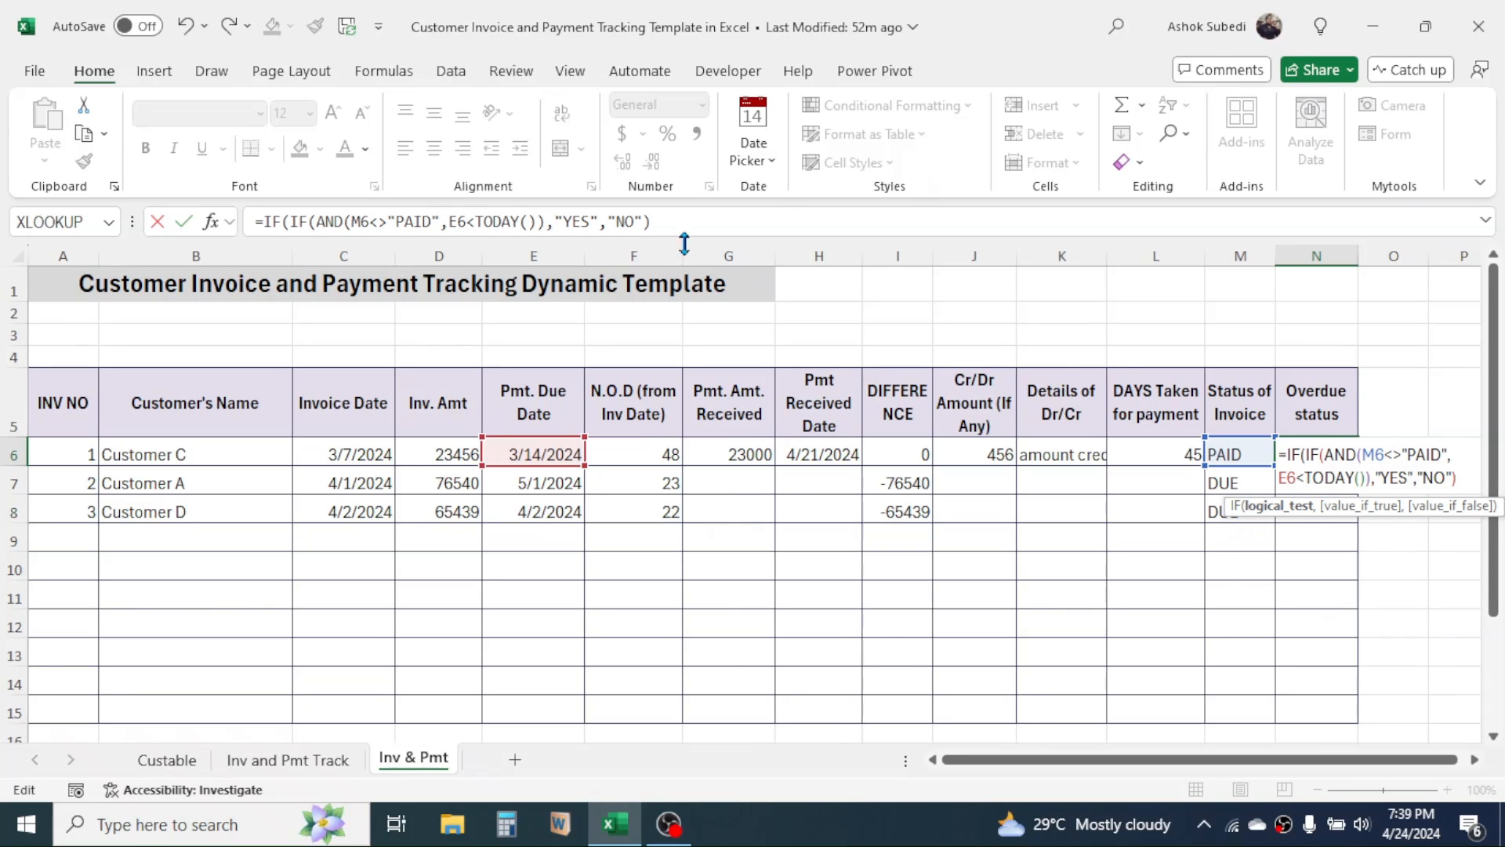
click(436, 453)
text(<>"")
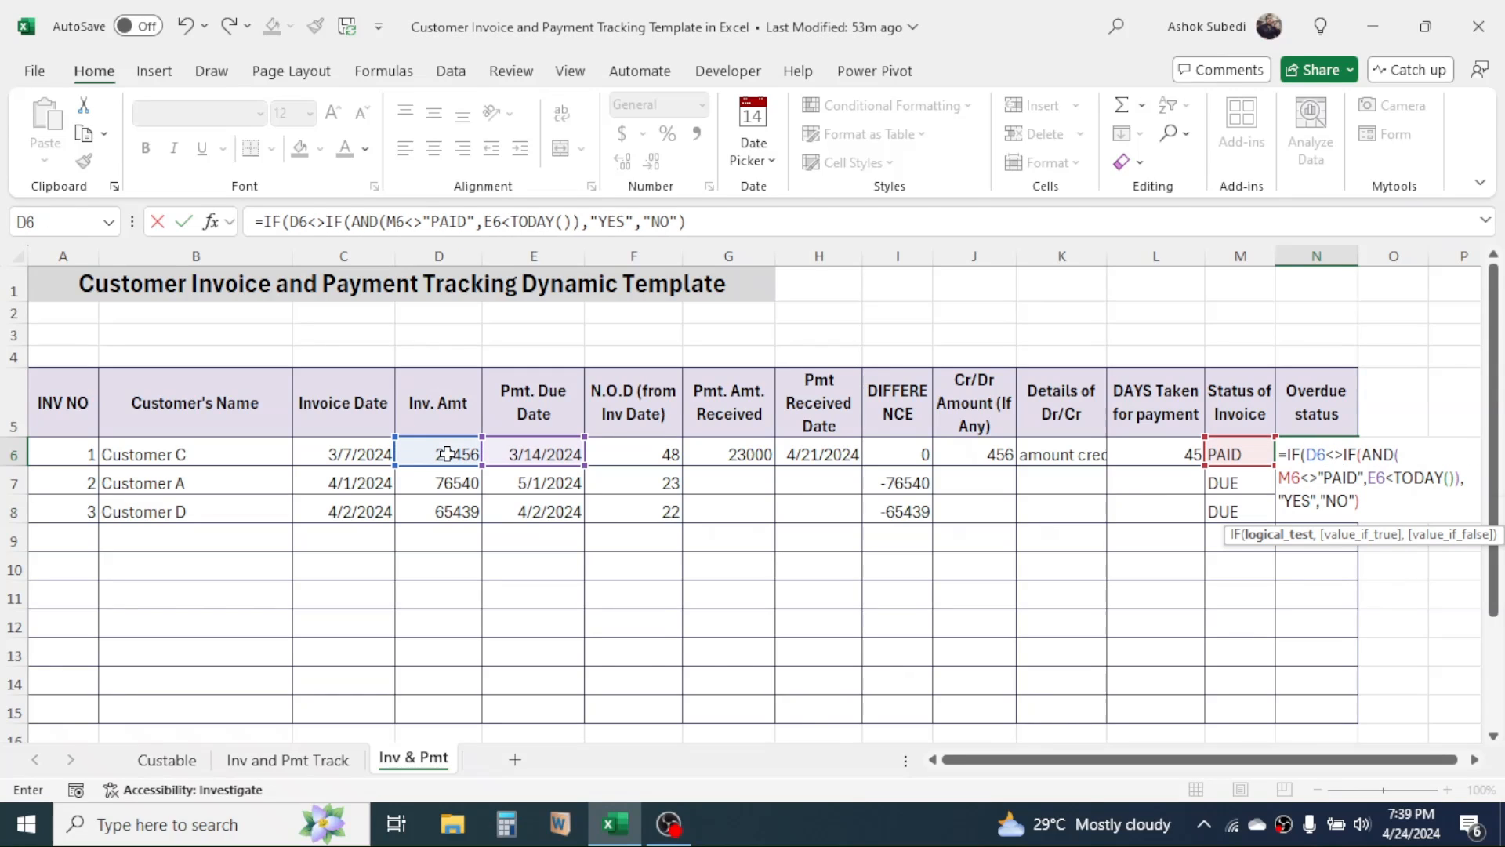
text(,)
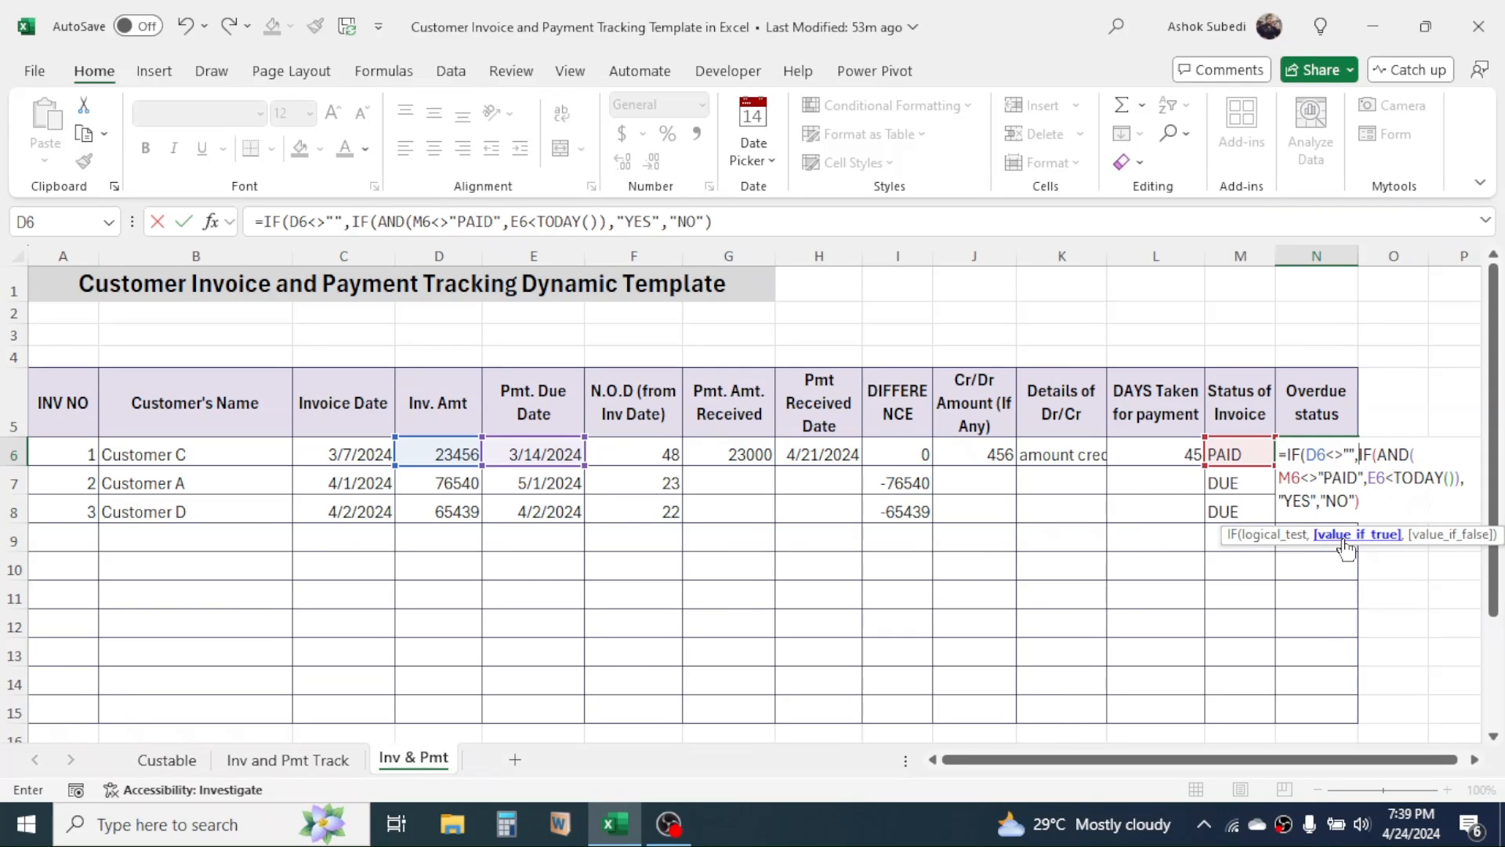
click(1376, 503)
text(,)
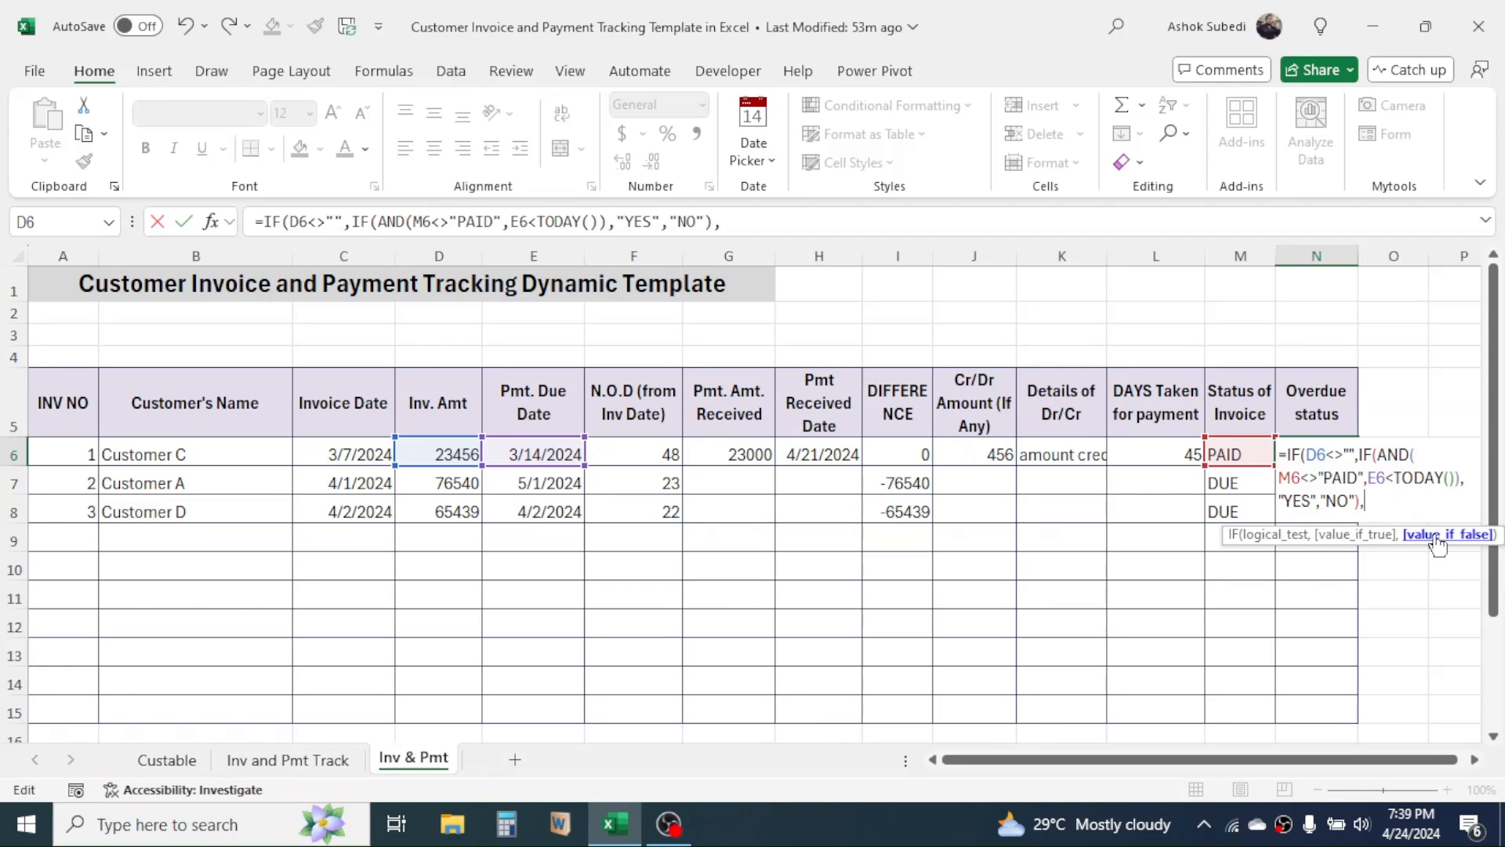
text(""))
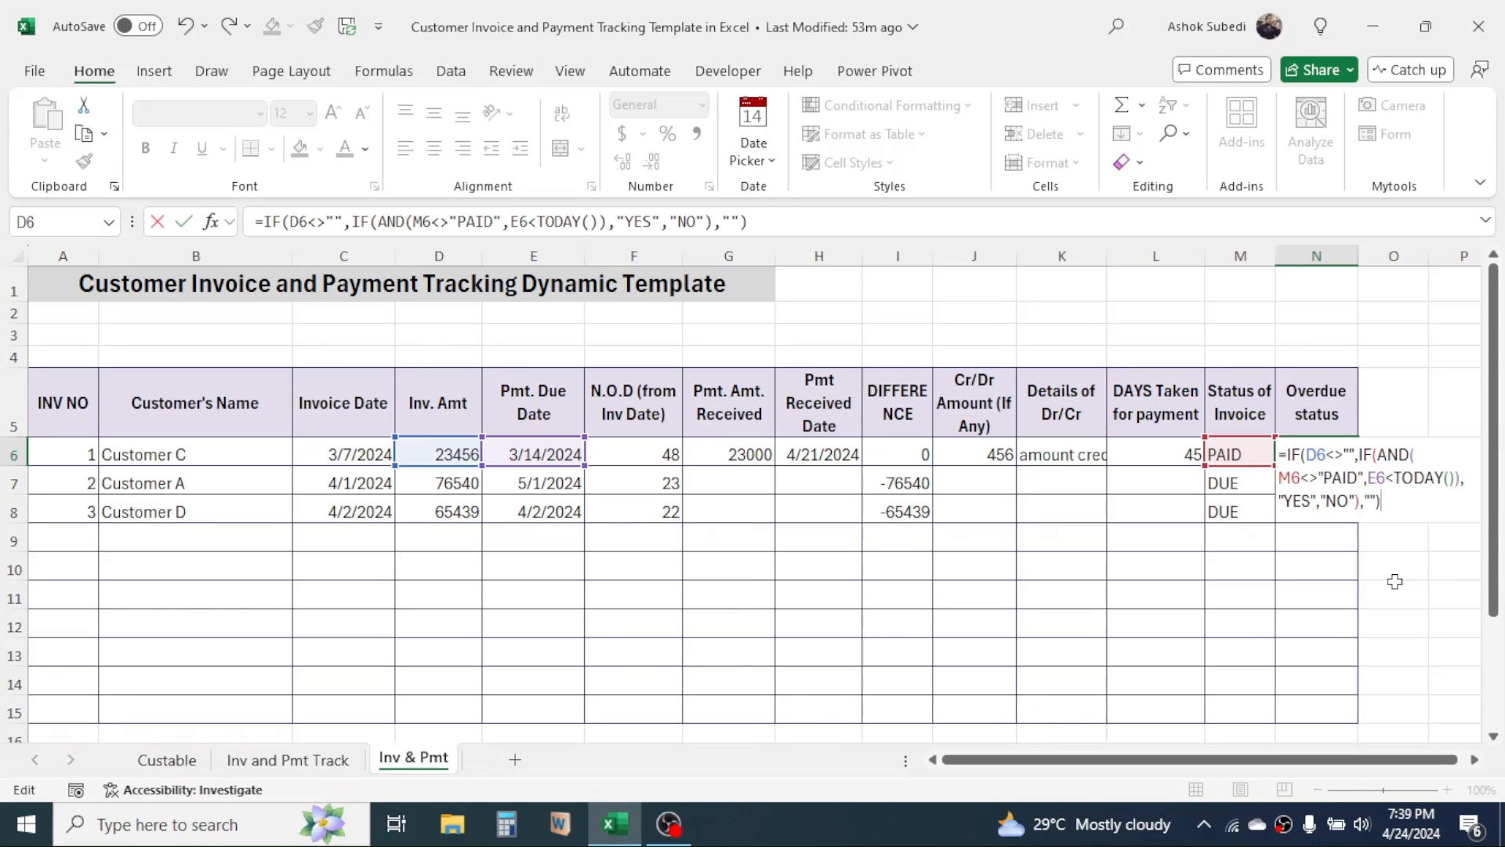
key(Return)
Fill the N6 overdue formula down to N15 and compare the Overdue status with the Status of Invoice for each invoice row
click(1332, 461)
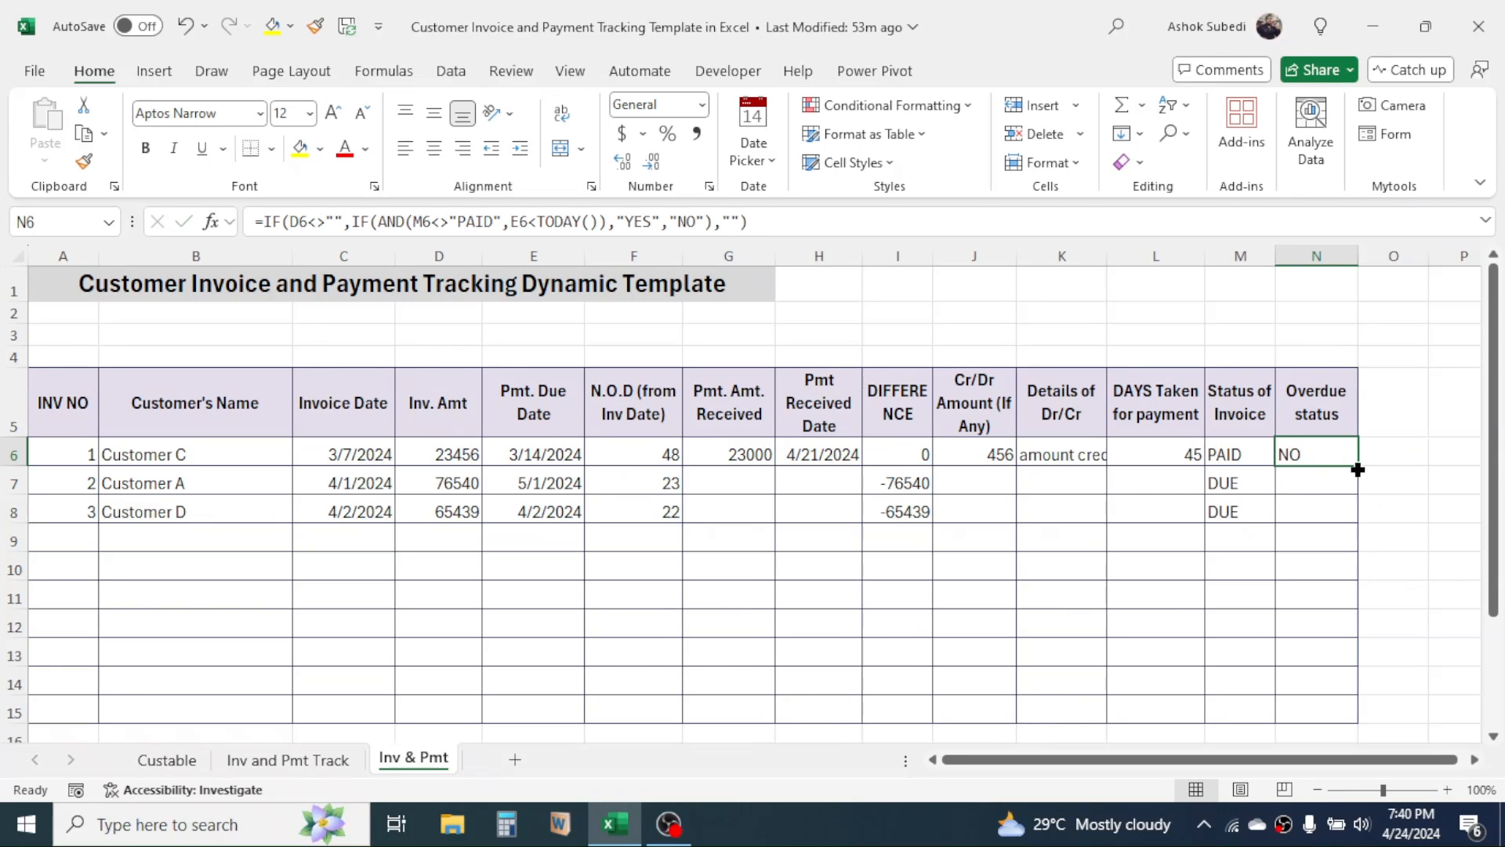
drag(1358, 468, 1348, 715)
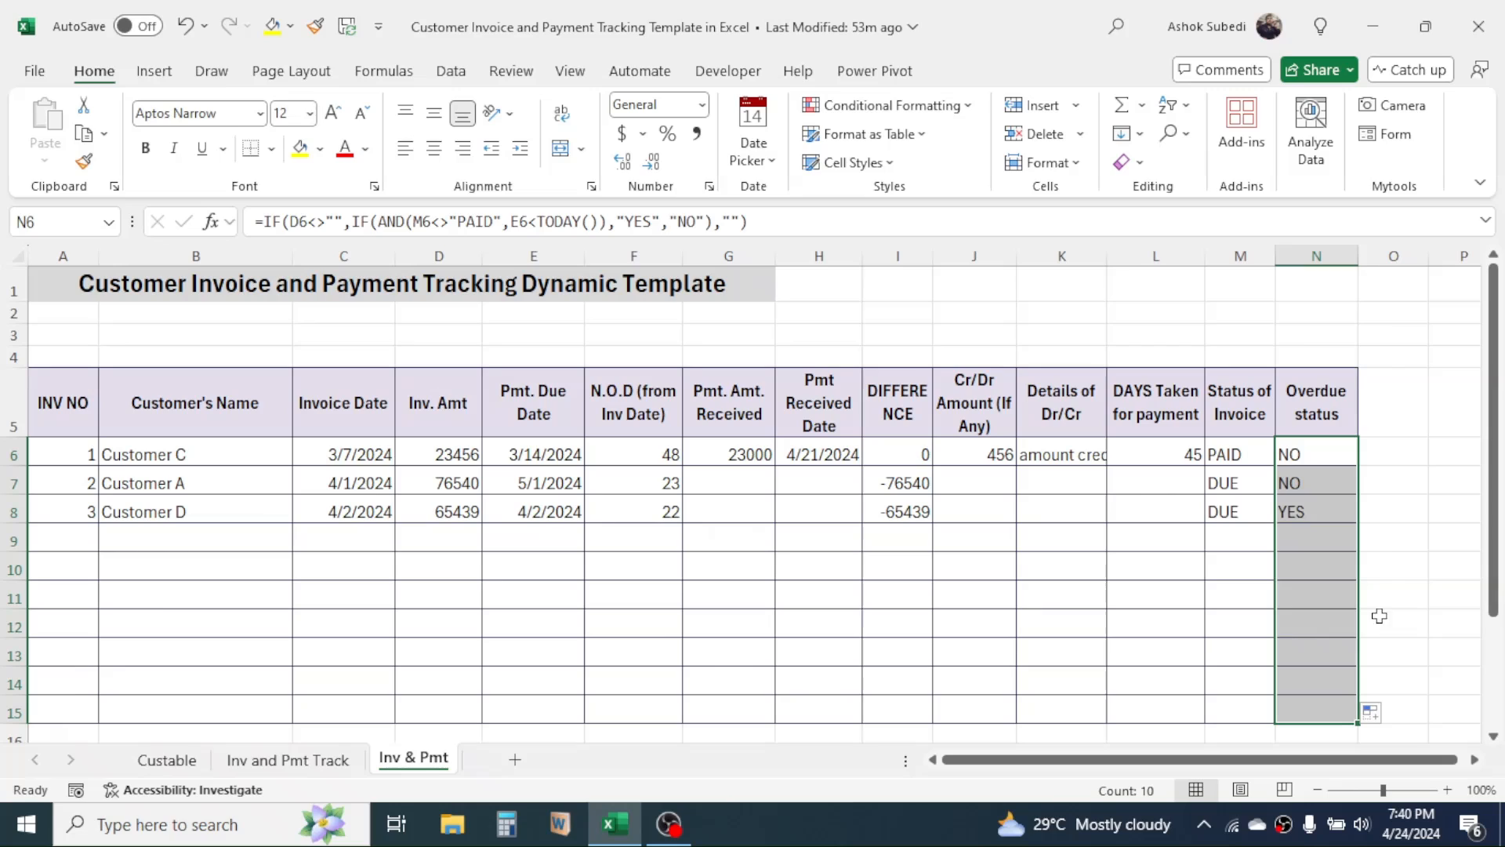
click(1301, 454)
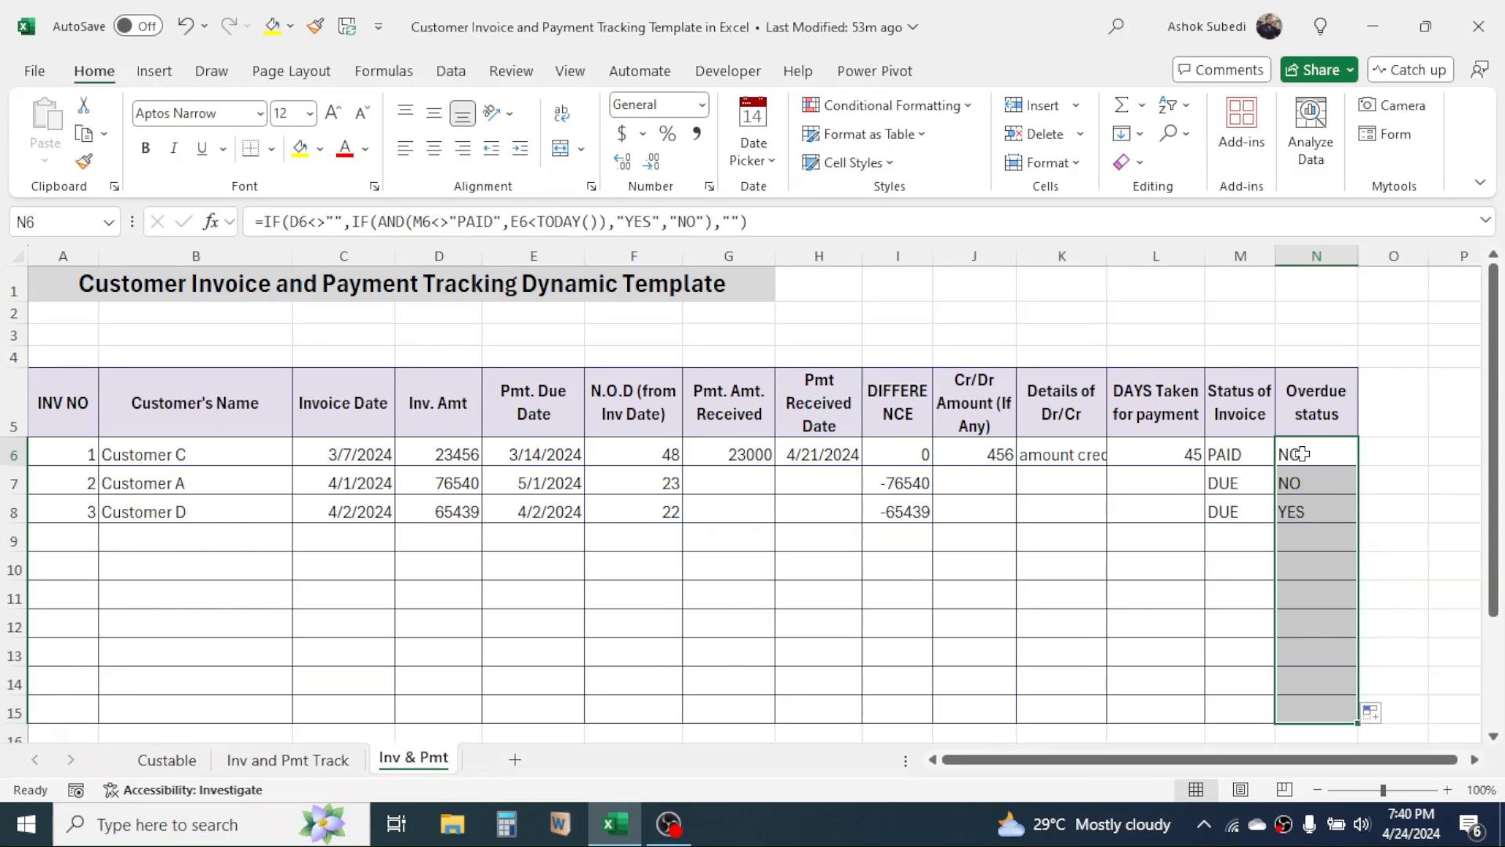
click(1302, 483)
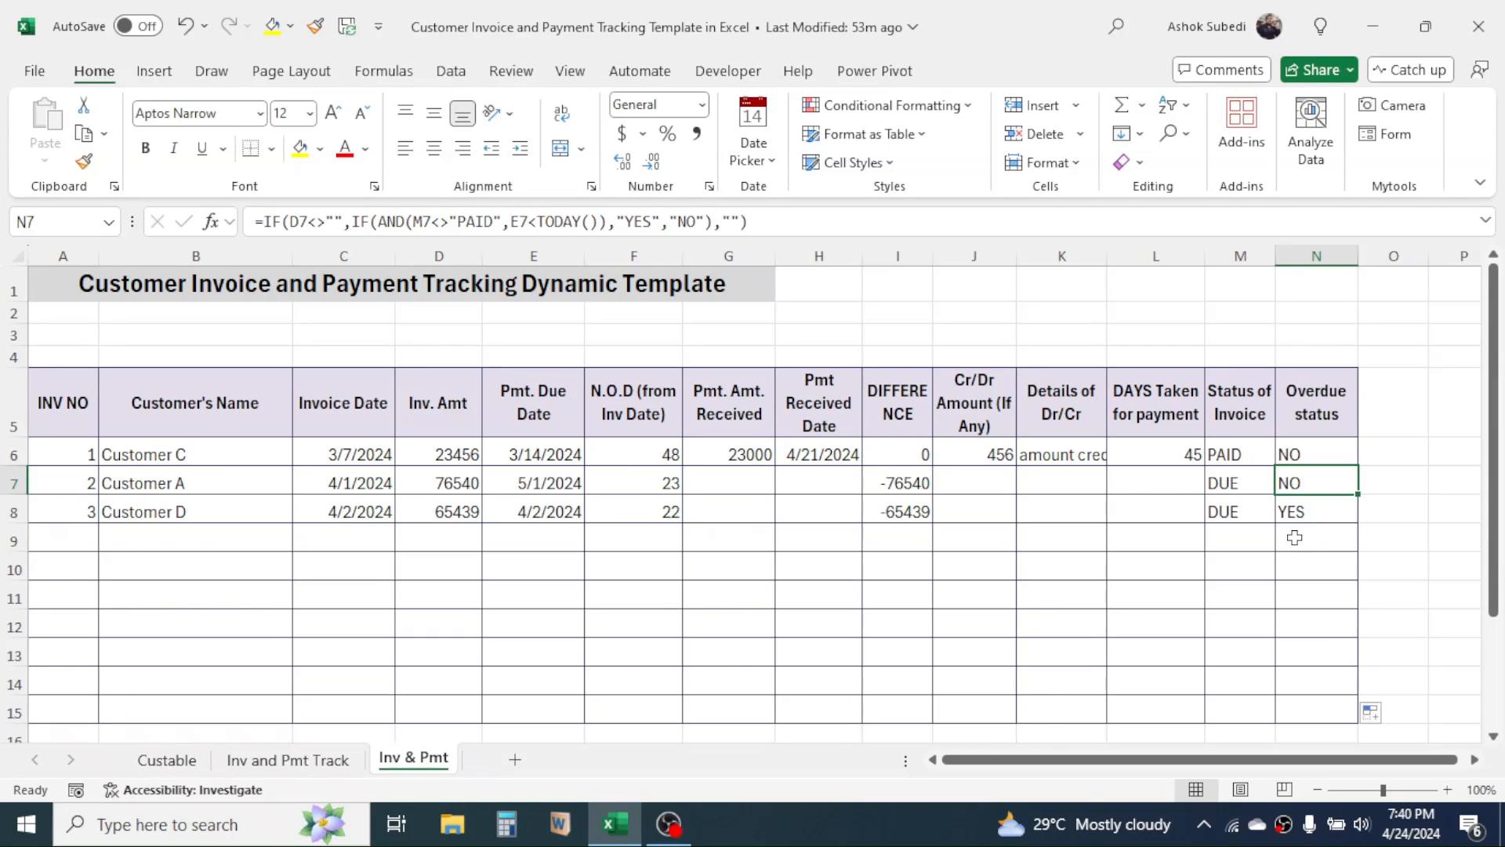
click(1241, 452)
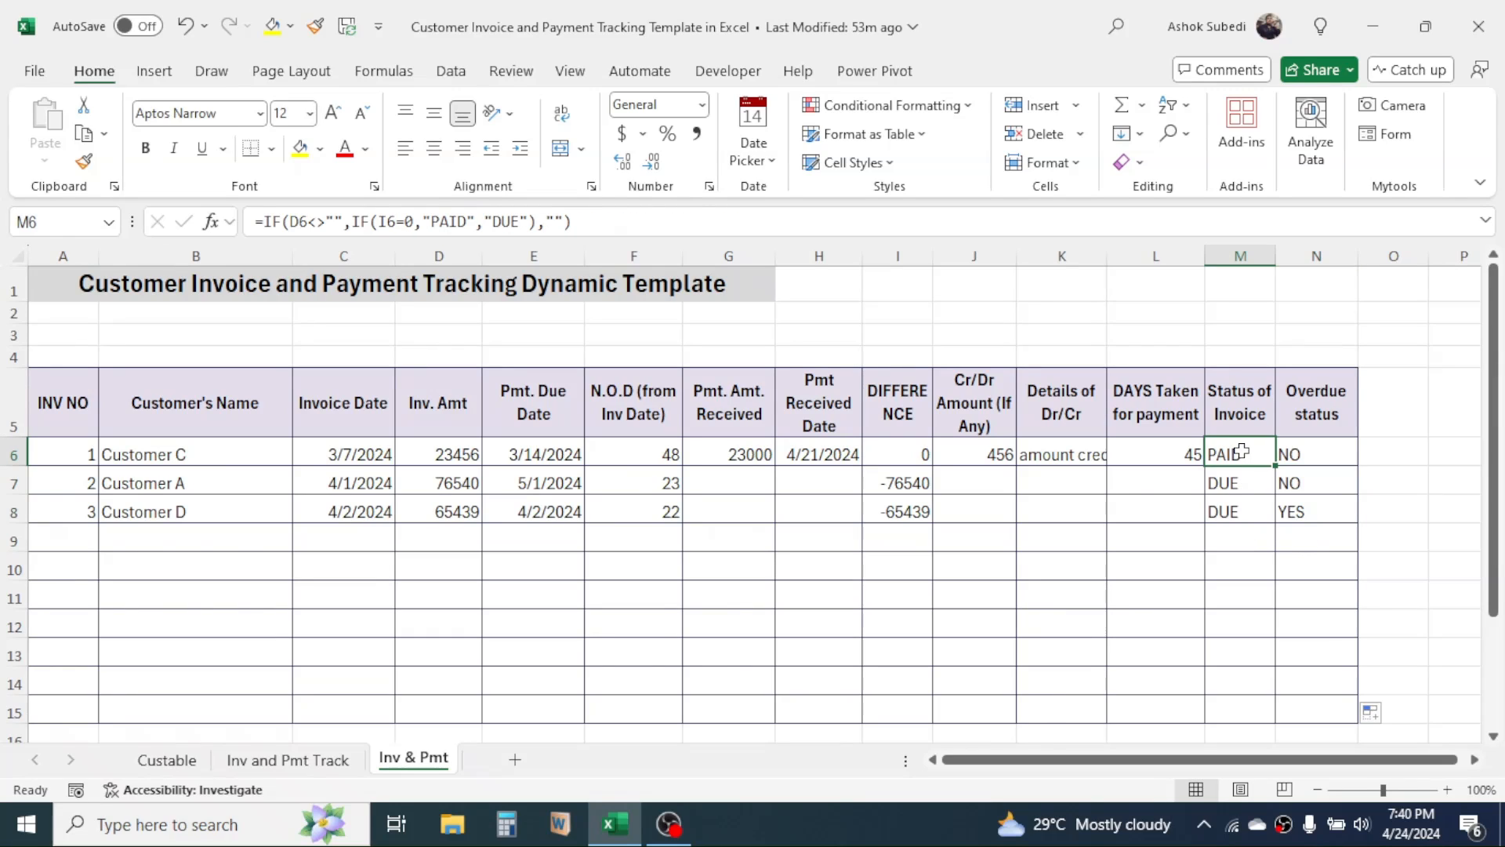
drag(1242, 453, 1236, 528)
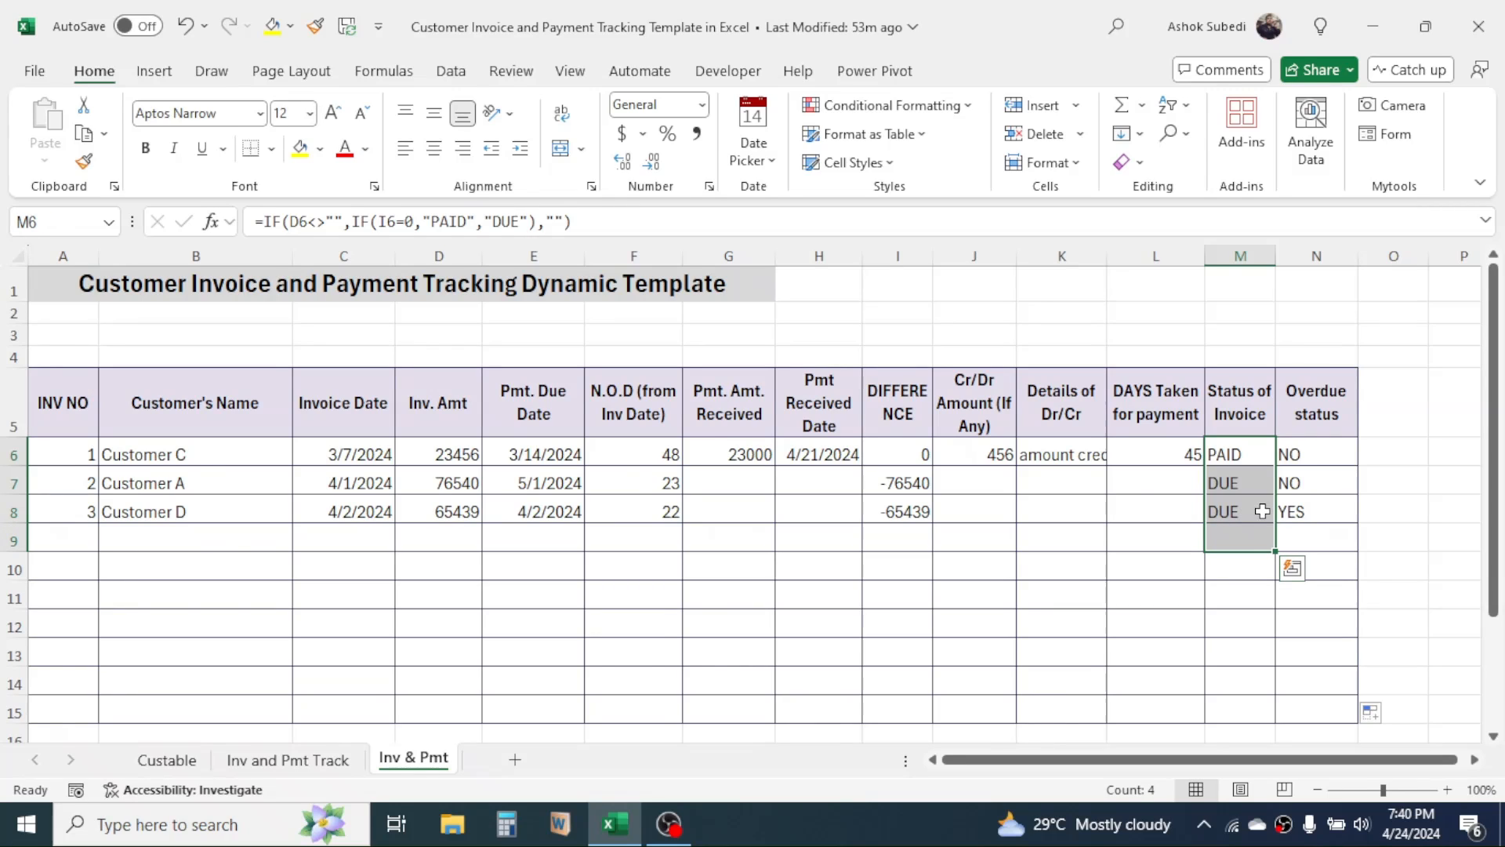
drag(1330, 454, 1330, 527)
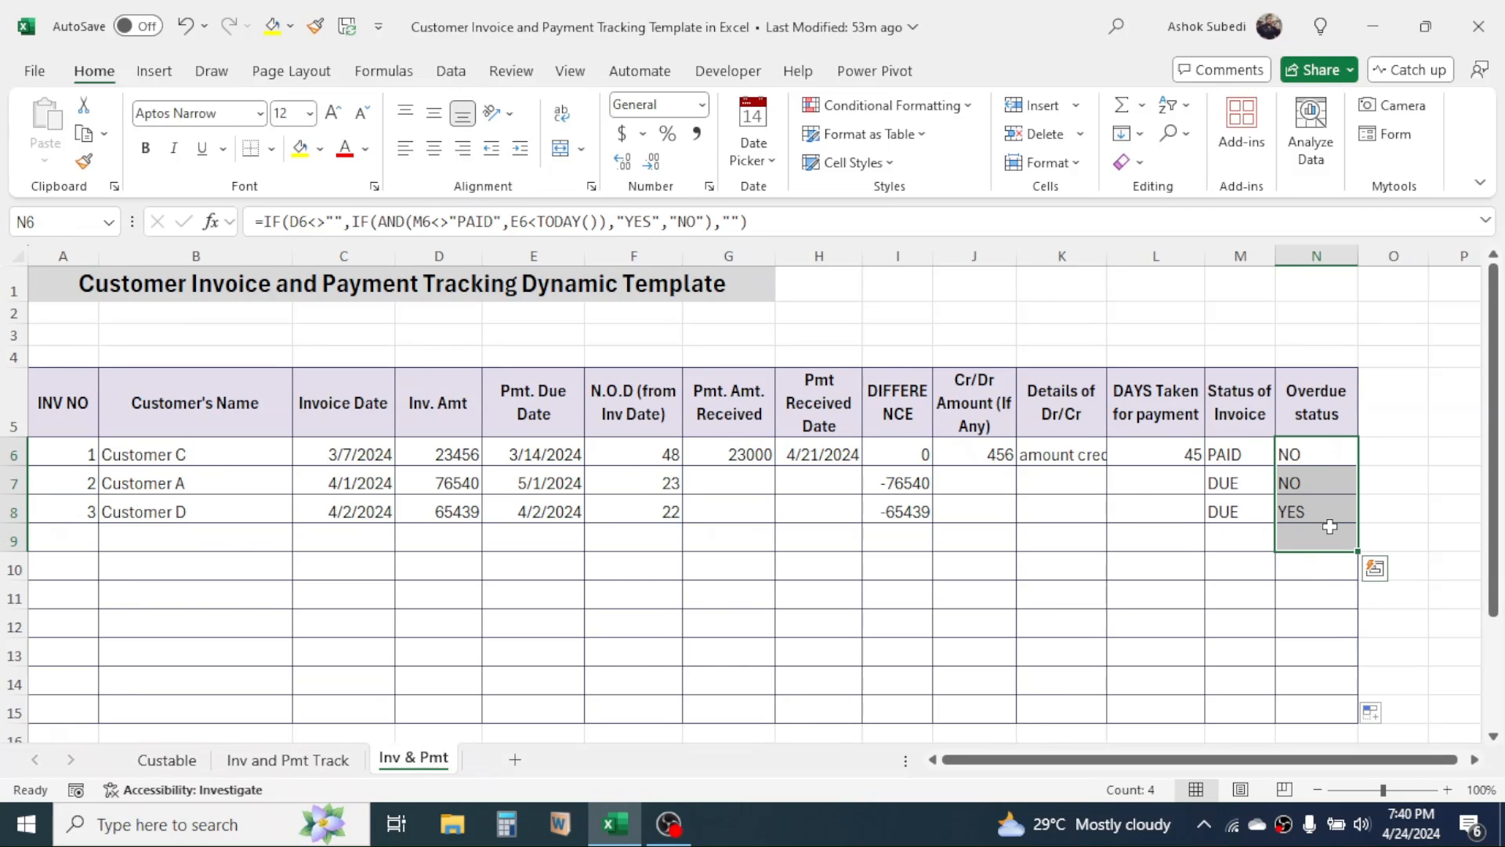
click(1242, 456)
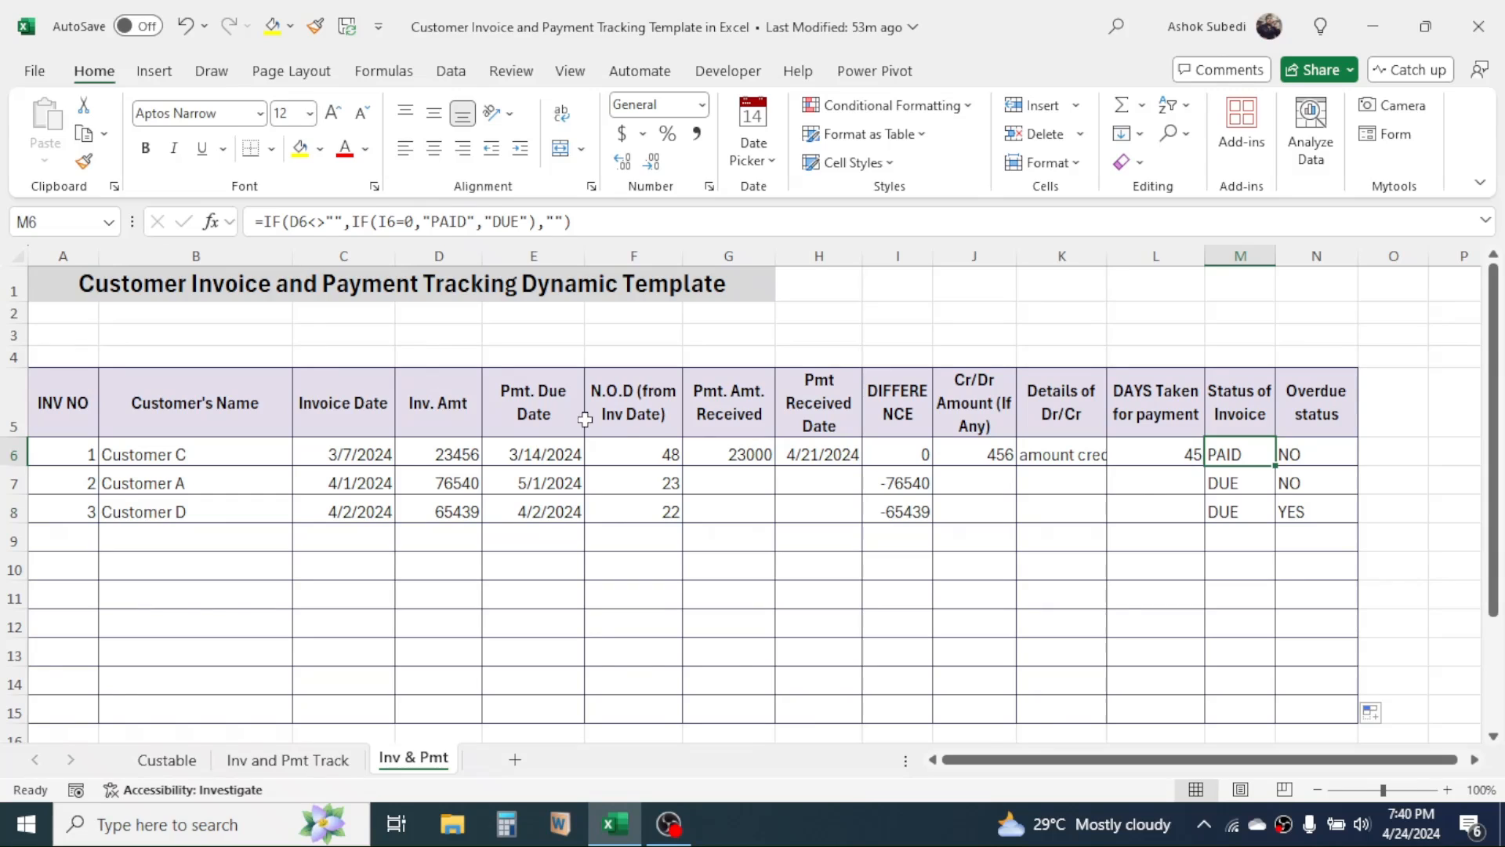
Create the first colour legend entry by filling A3 with medium blue and entering "Paid Invoice" in B3
click(69, 333)
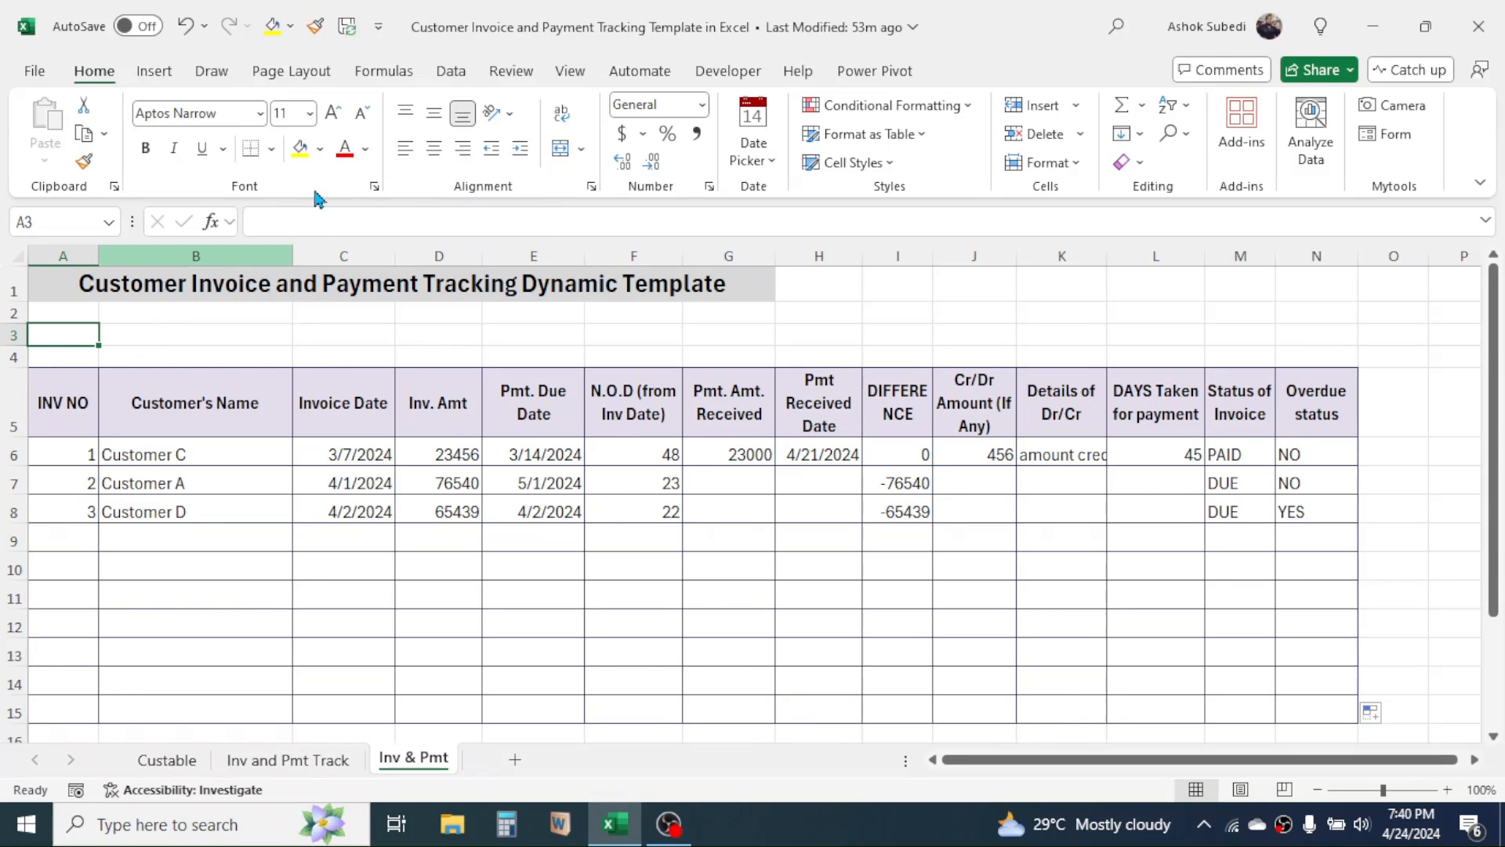
click(320, 148)
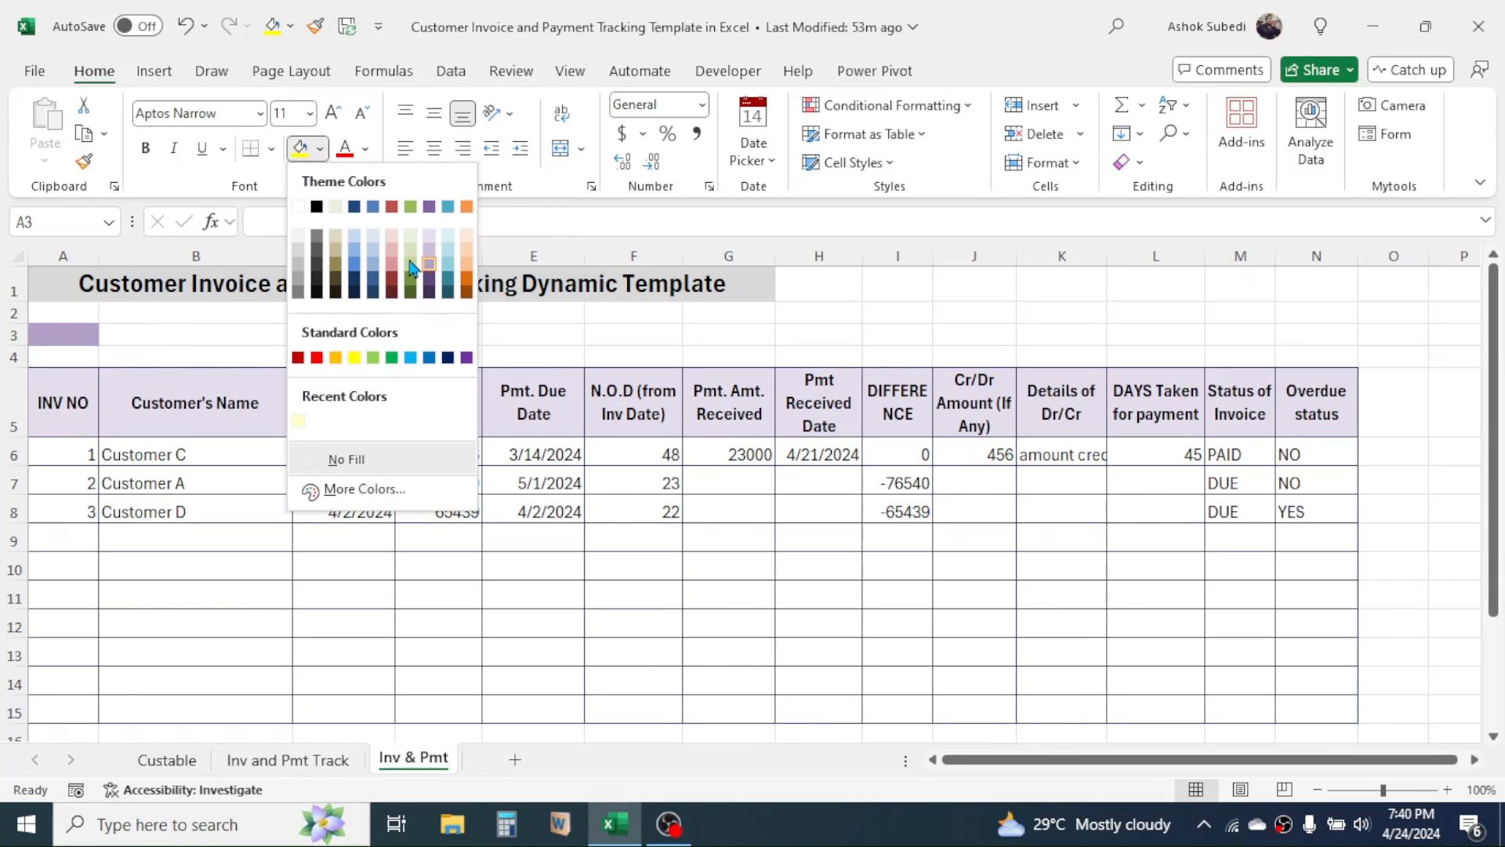
click(355, 265)
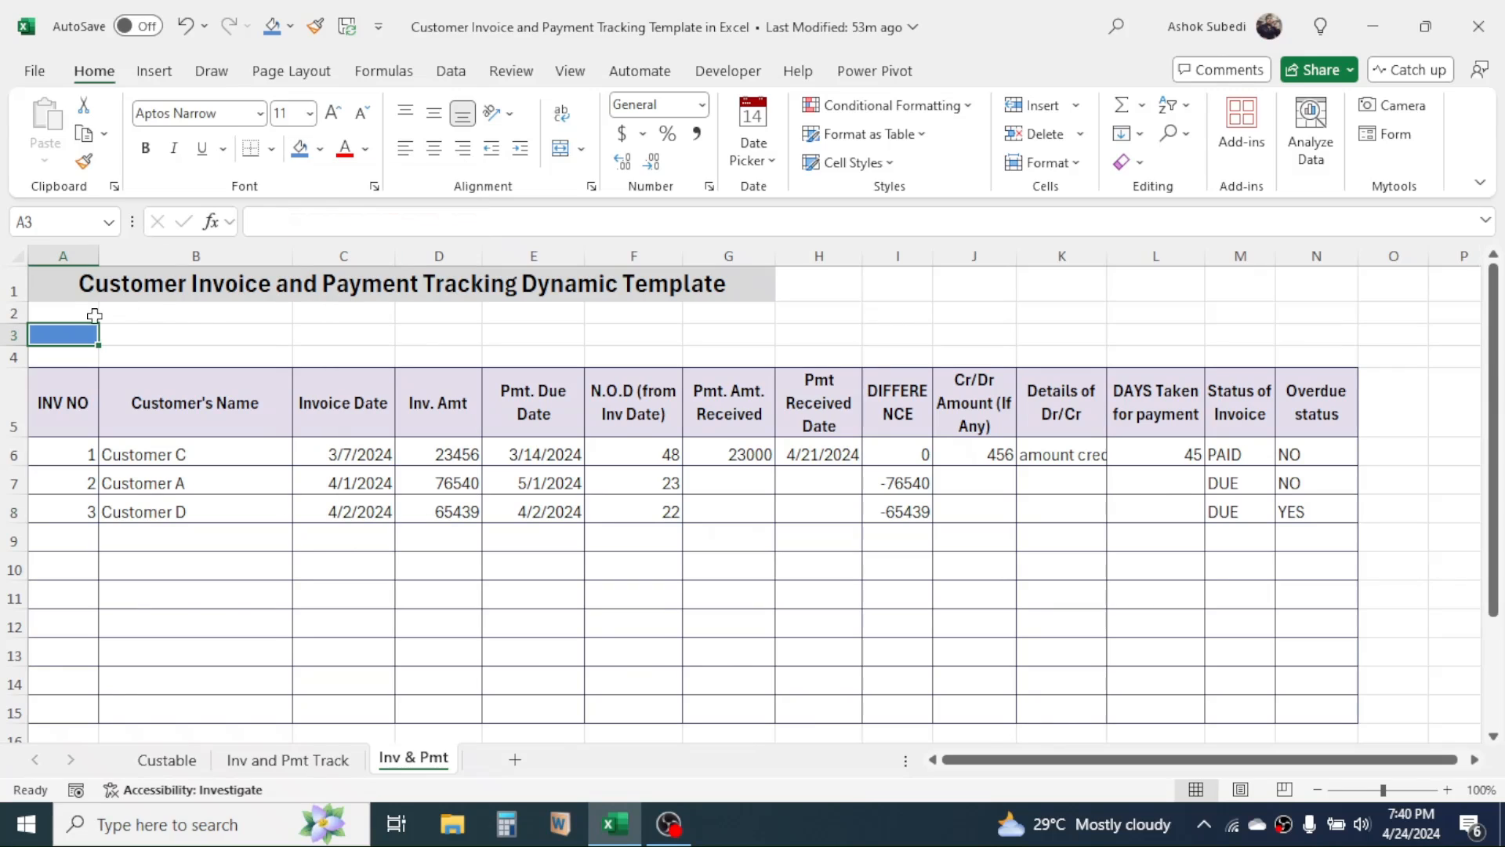
click(139, 337)
text(Paid Invoice)
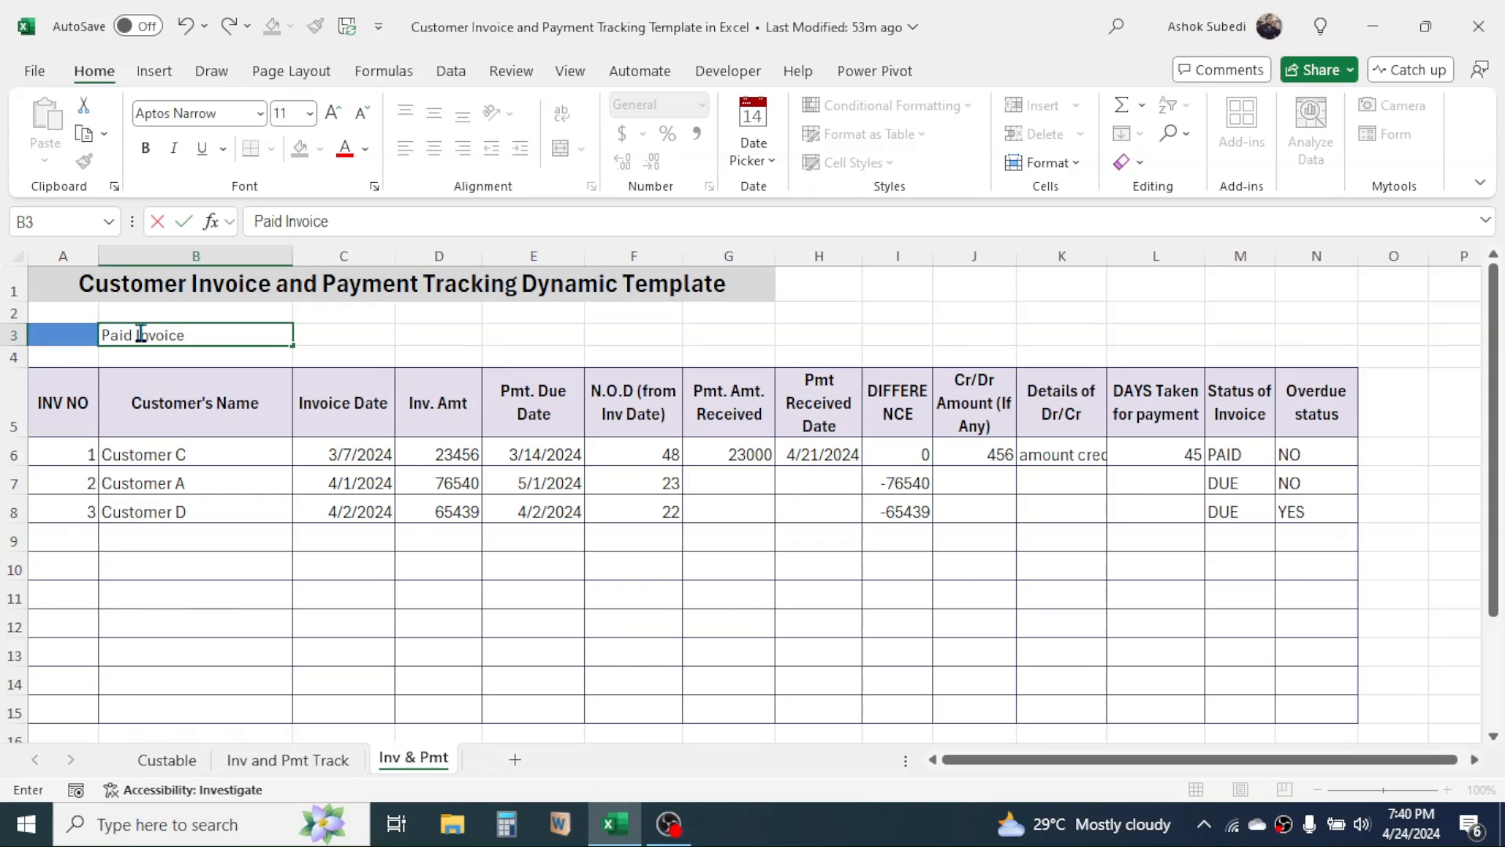
Create the second colour legend entry by filling A4 with standard red and entering "Overdue Invoice" in B4
click(57, 357)
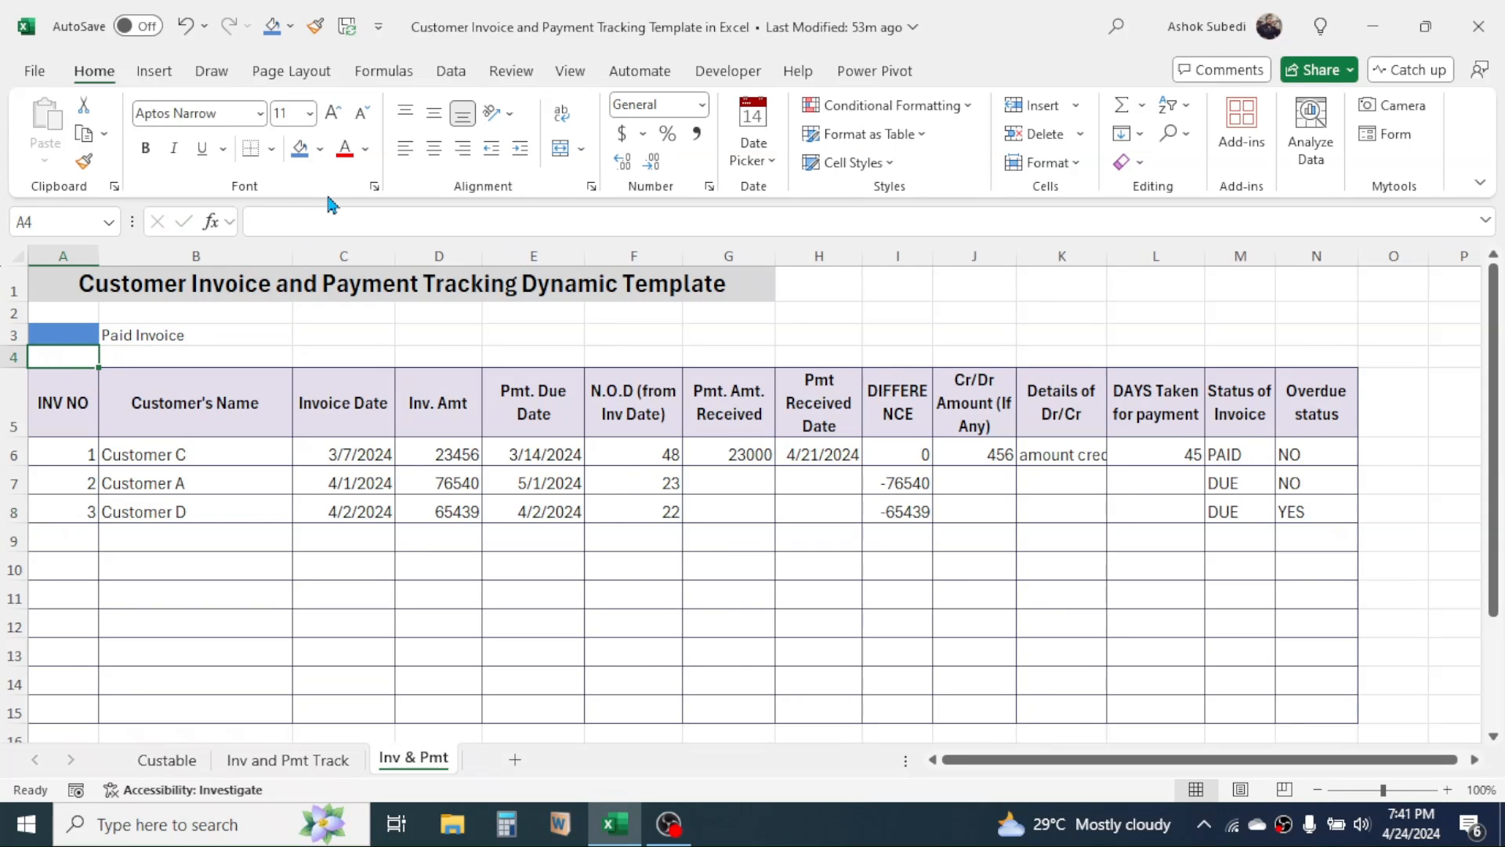
click(320, 149)
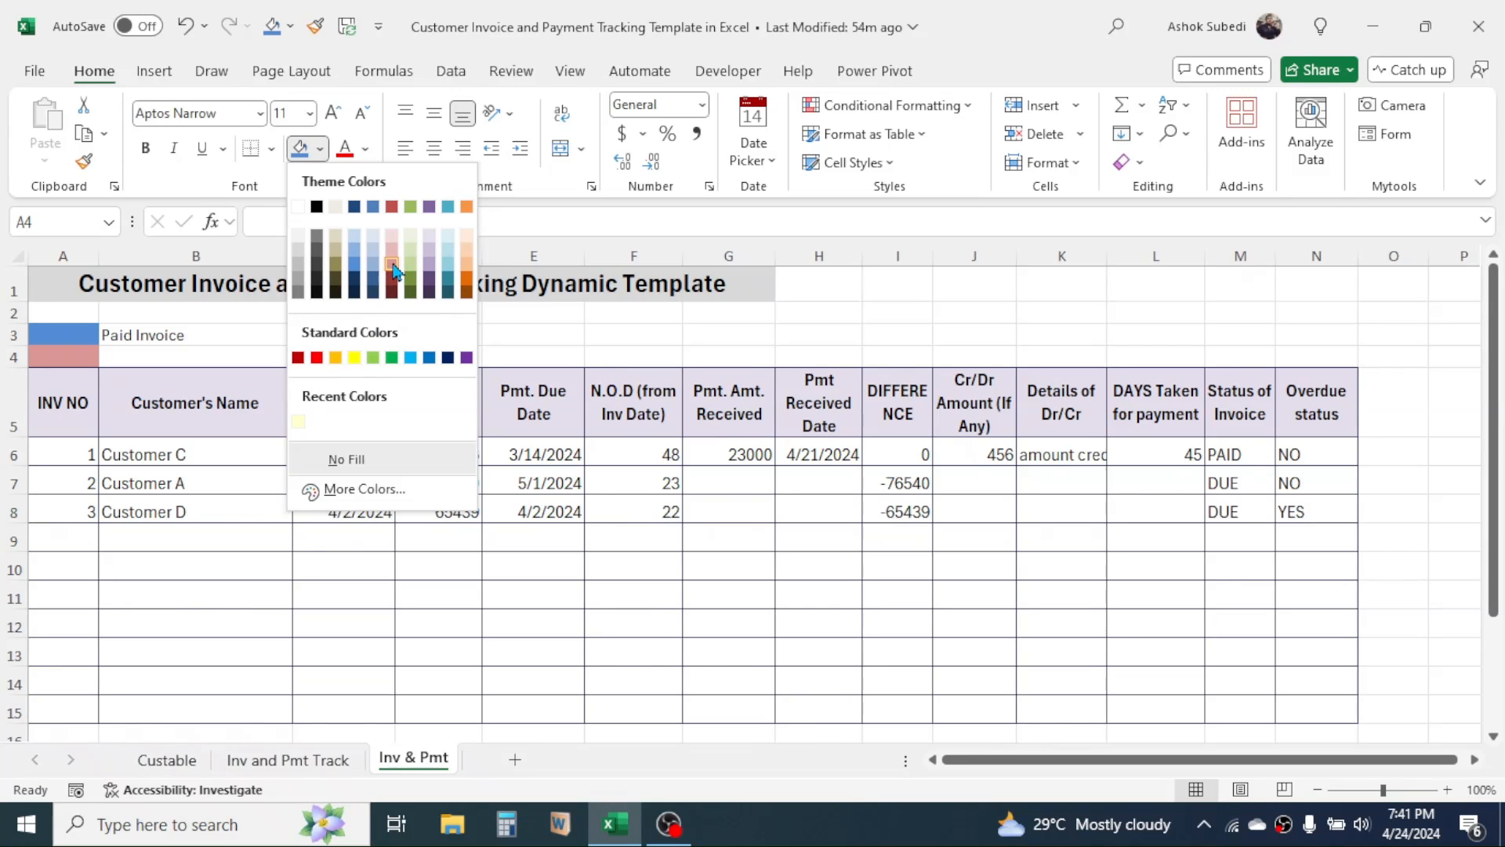
click(317, 357)
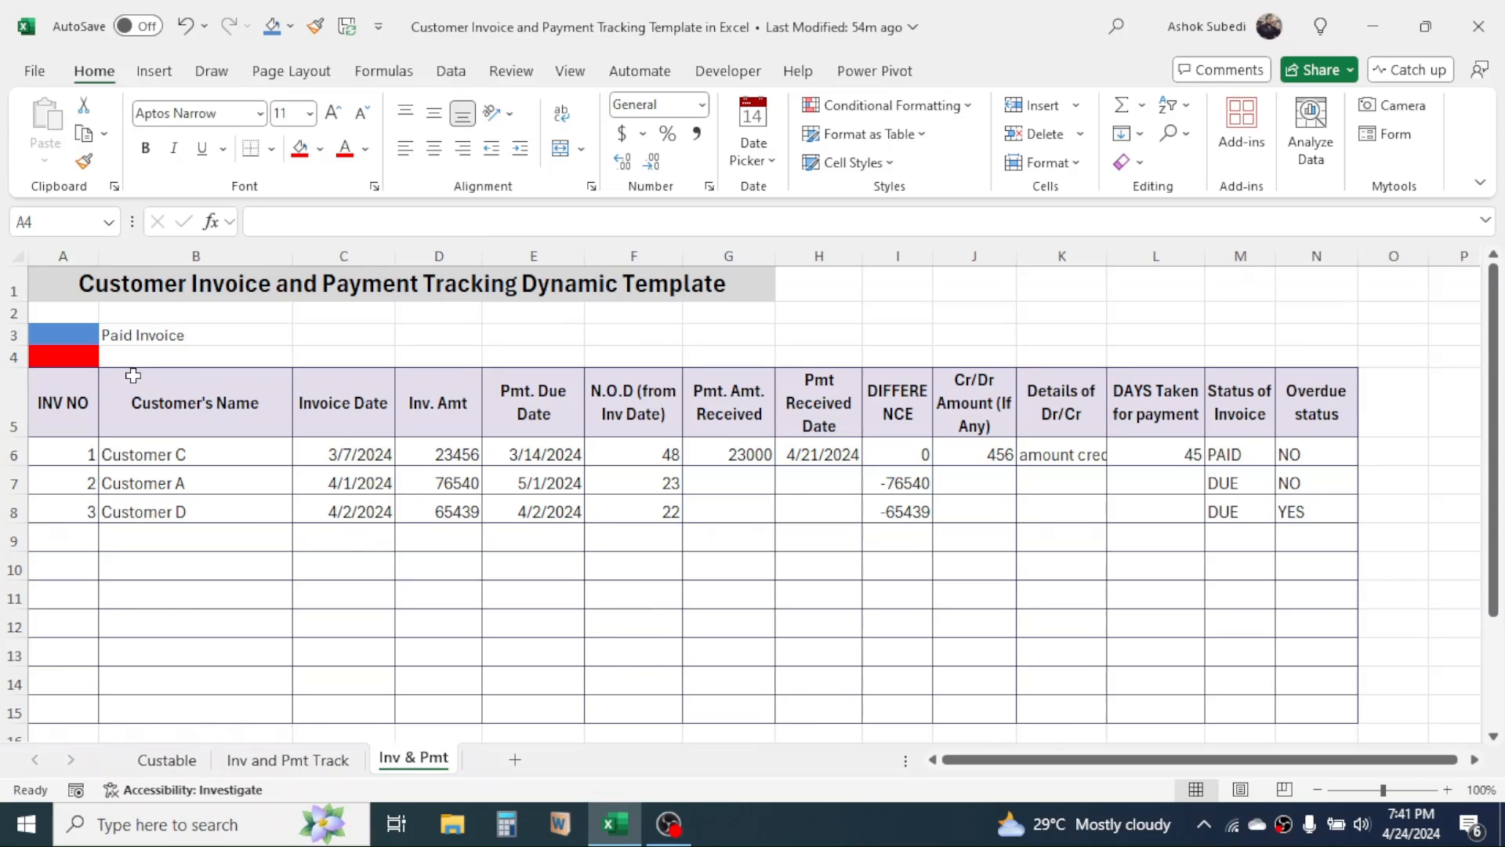
key(Right)
text(Ov)
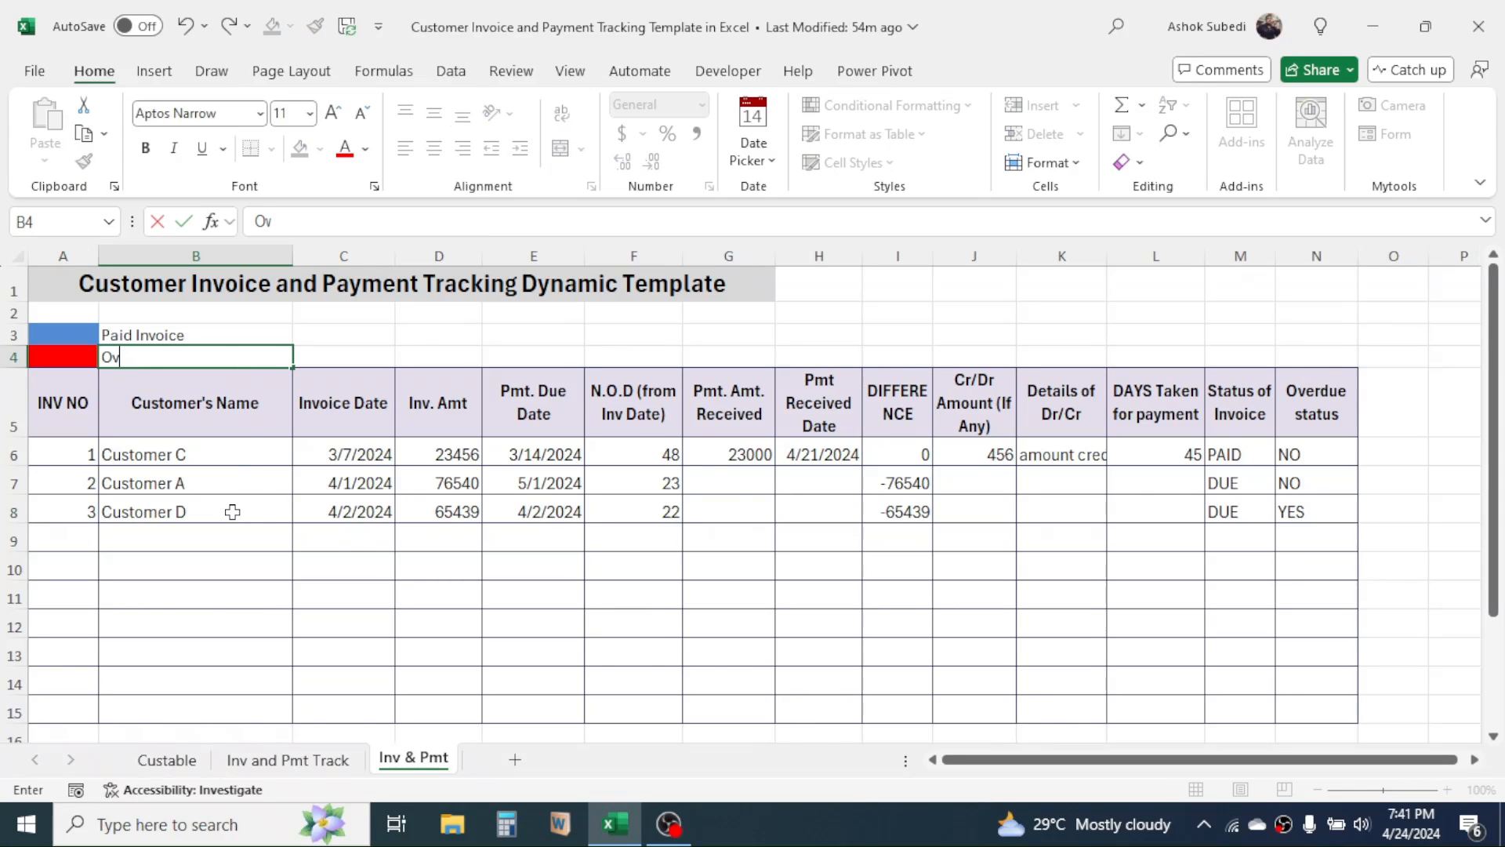
text(erdue Invoic)
text(e)
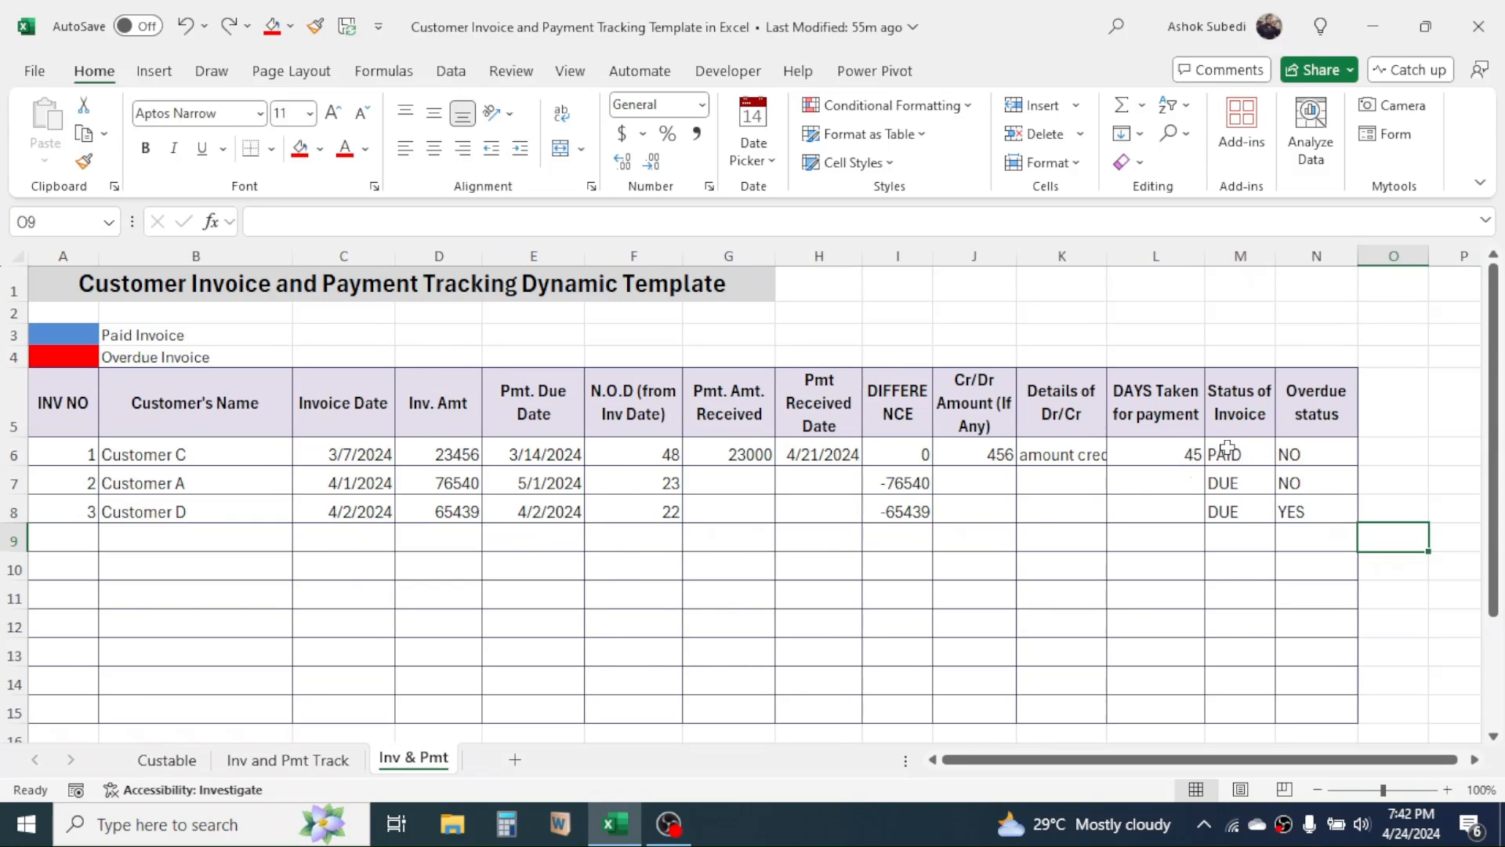
Start a formula-based conditional formatting rule for A6:N15 with the condition =$M6="PAID"
drag(60, 450, 1332, 713)
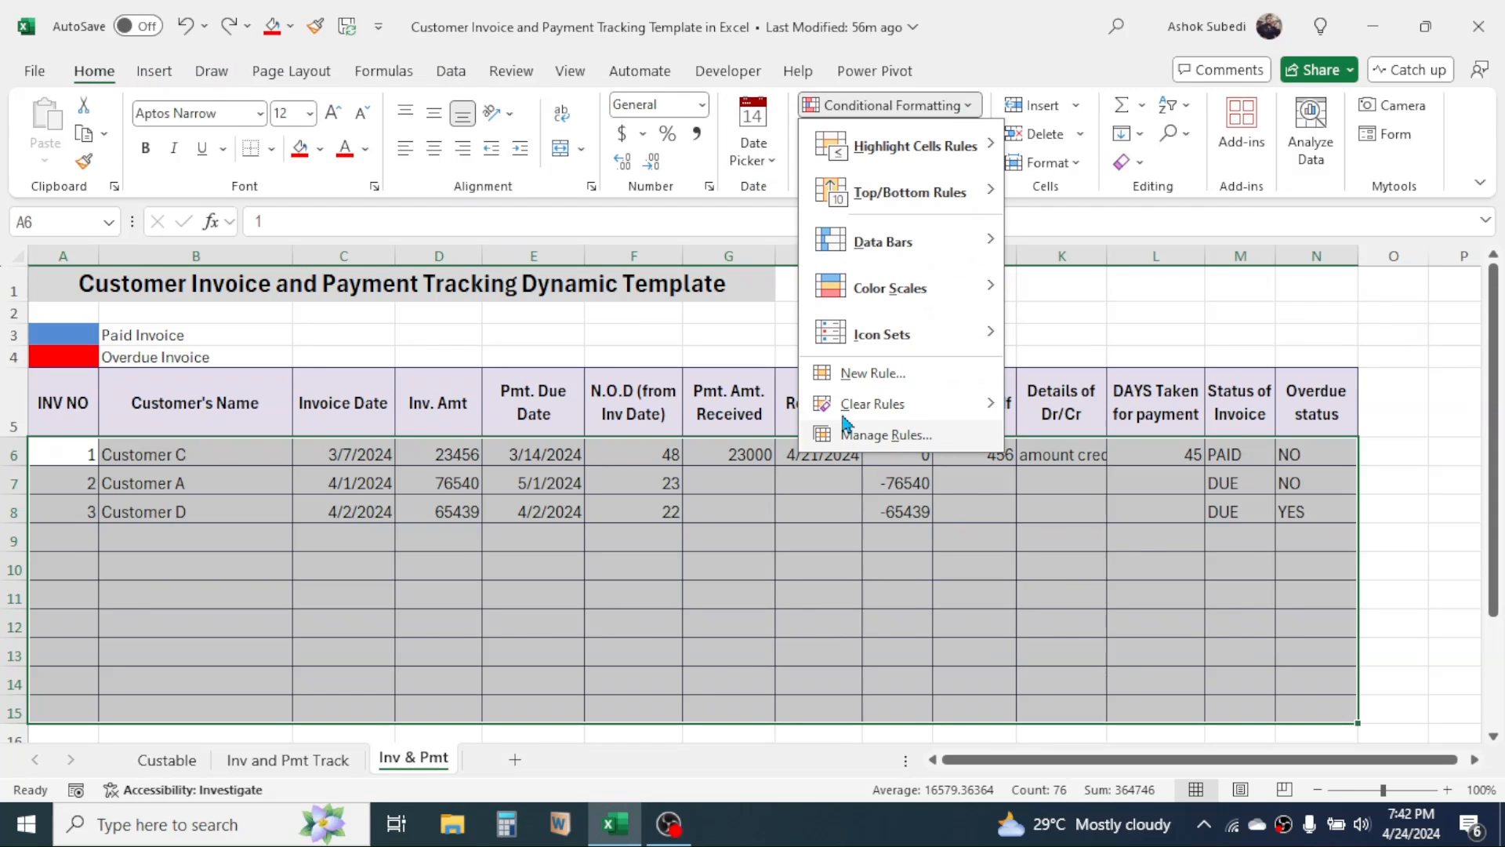
click(864, 382)
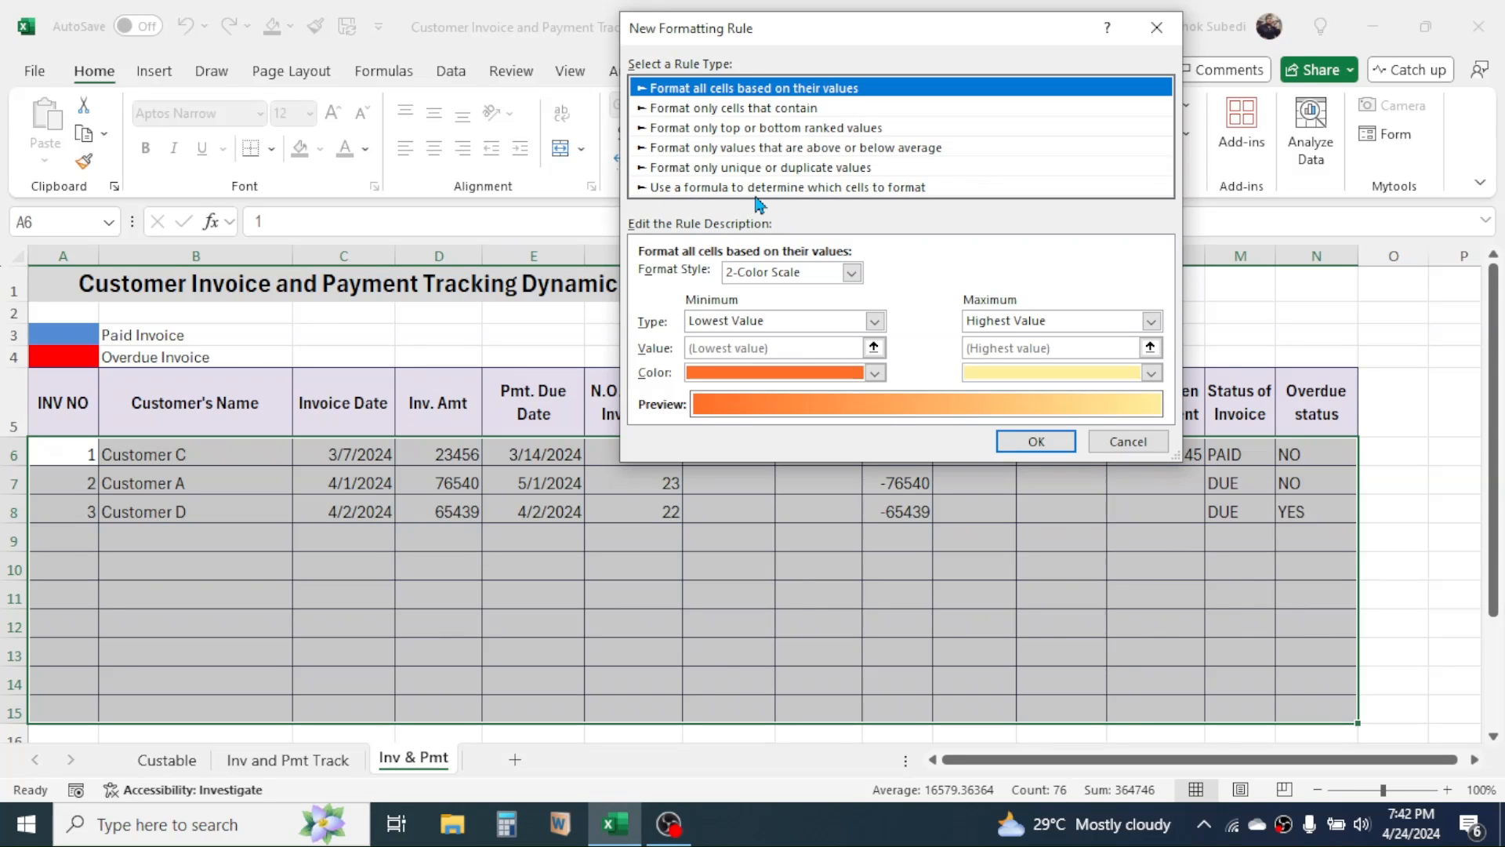
click(796, 193)
click(689, 276)
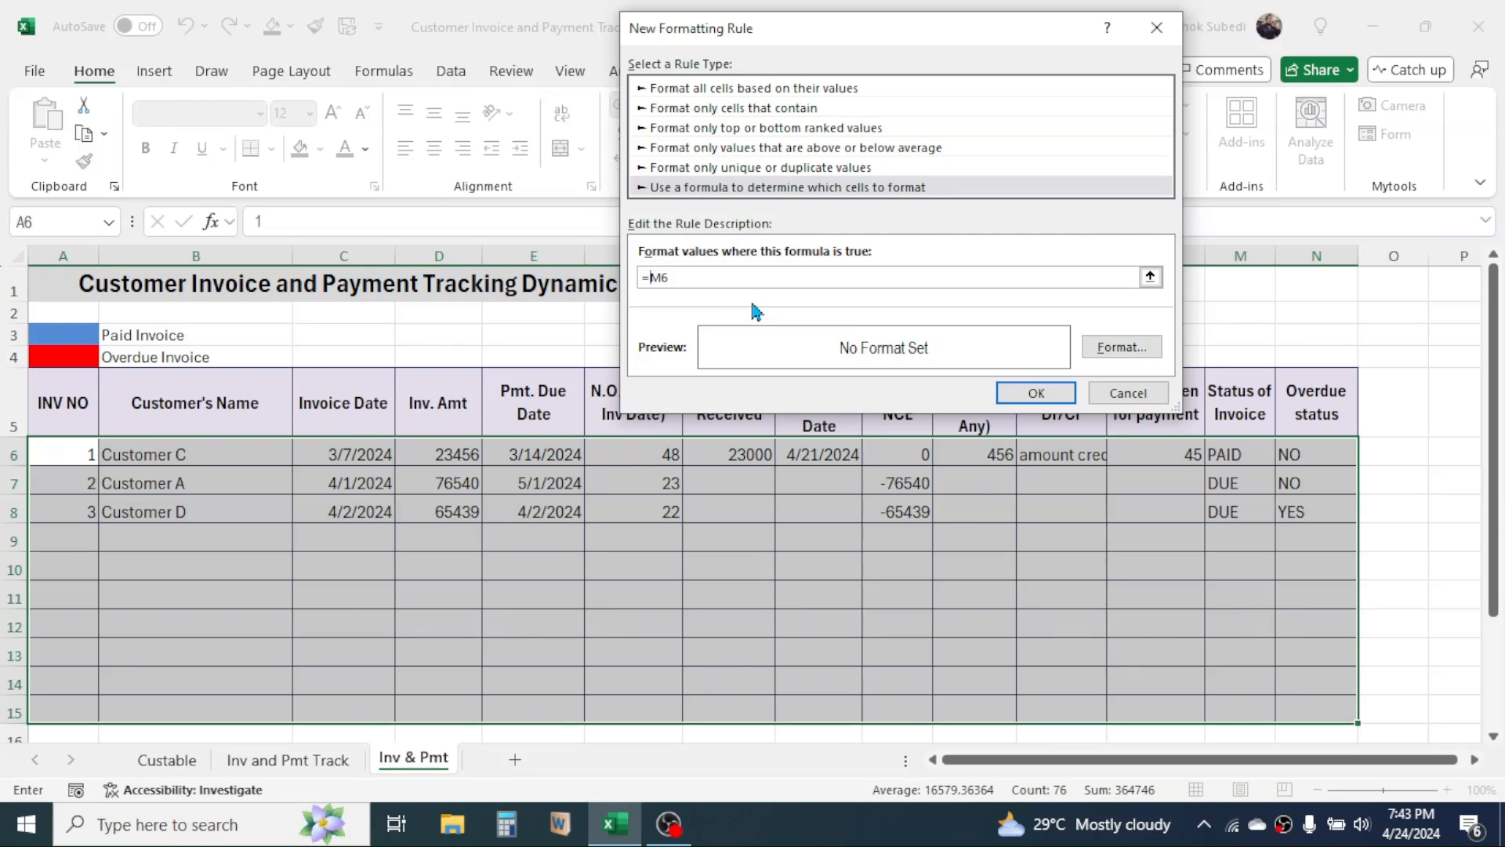
text($)
click(683, 277)
Give the PAID rule a light blue background fill and apply it to the invoice rows
click(1121, 347)
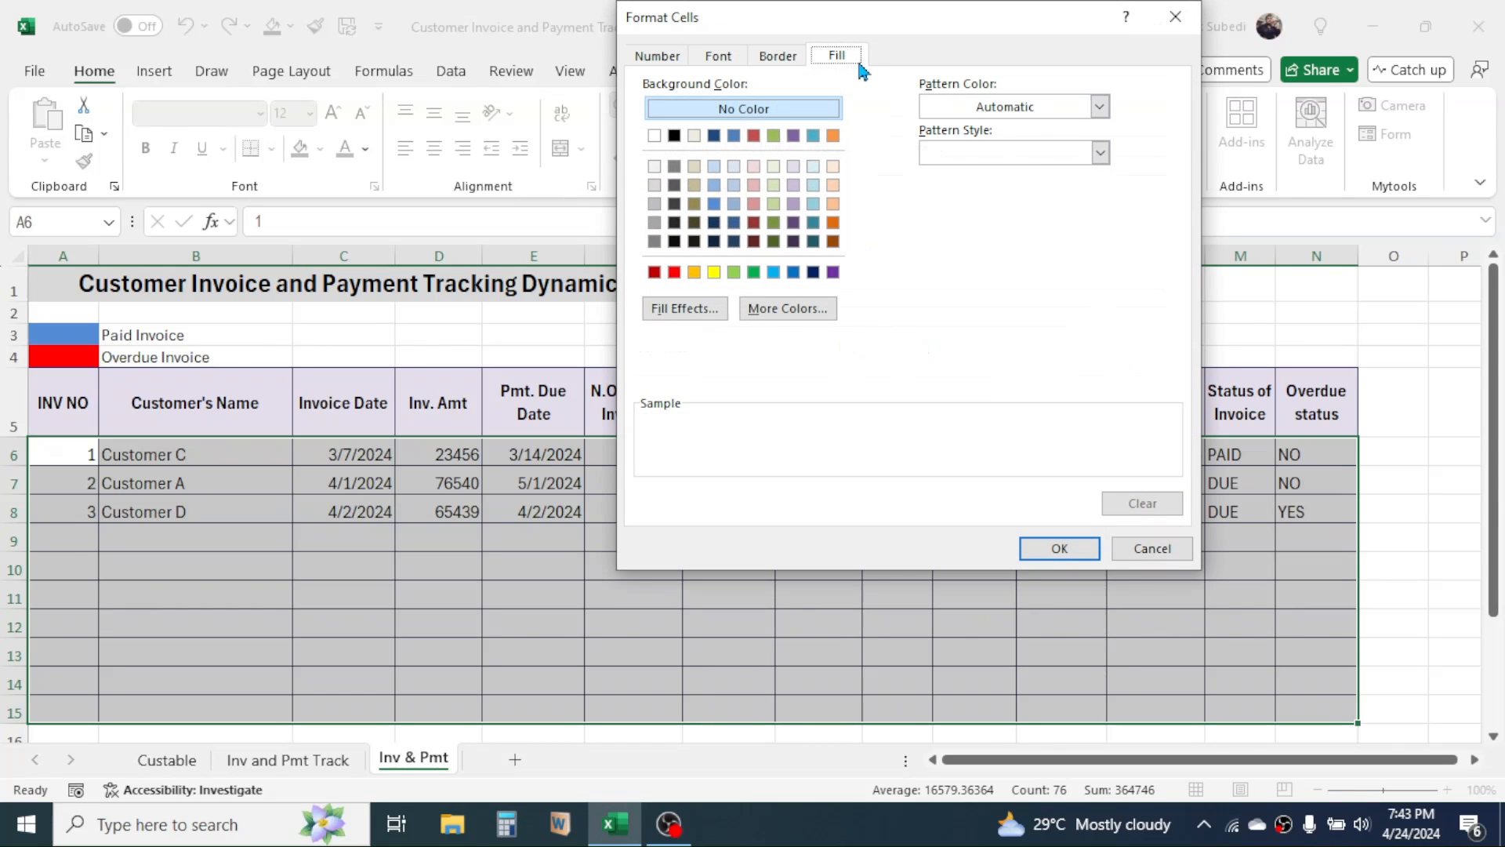
click(713, 185)
click(1055, 548)
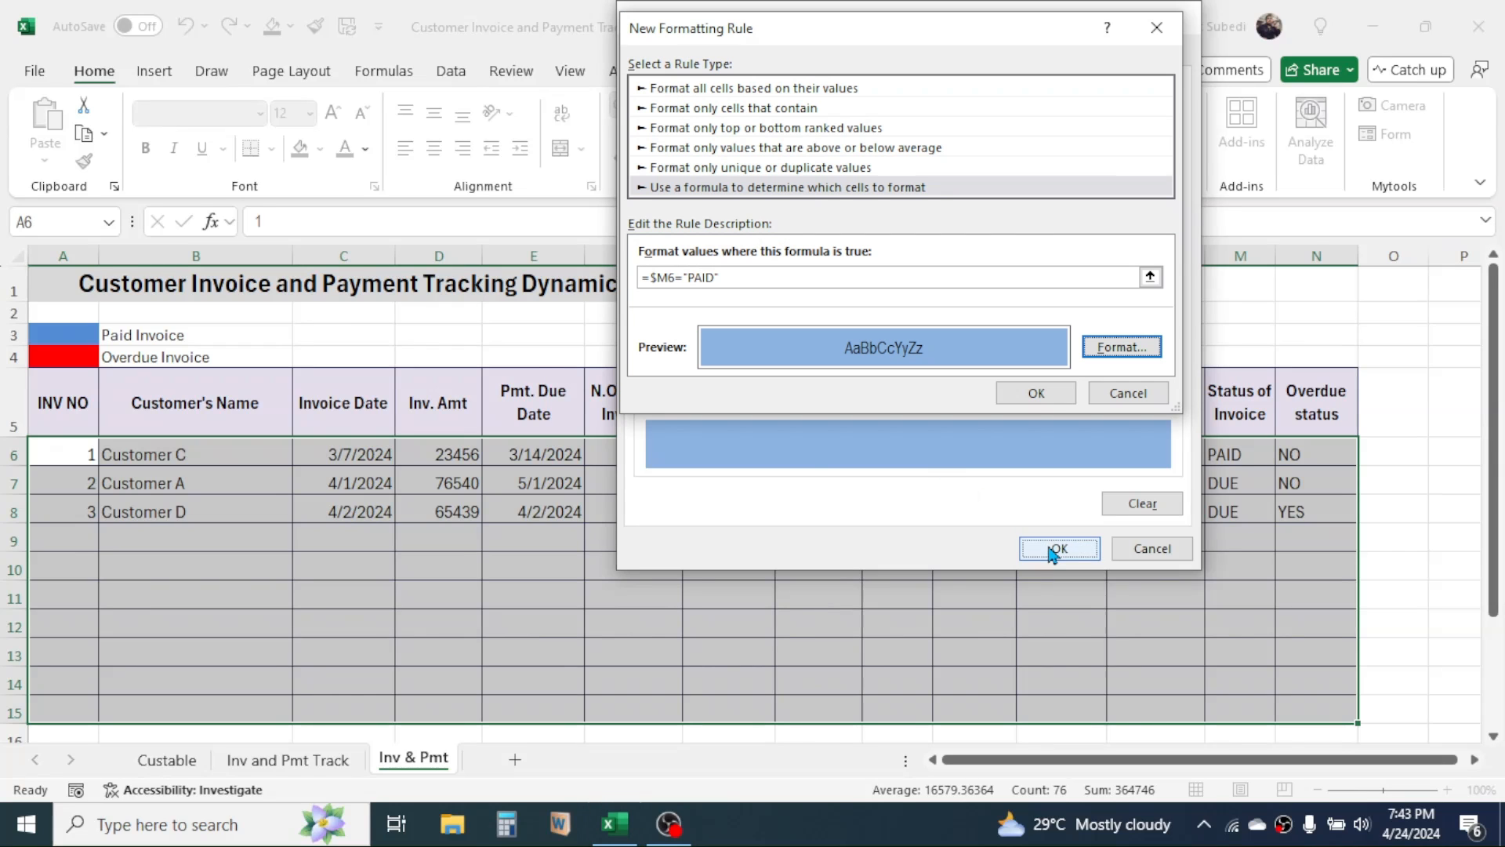
click(1036, 393)
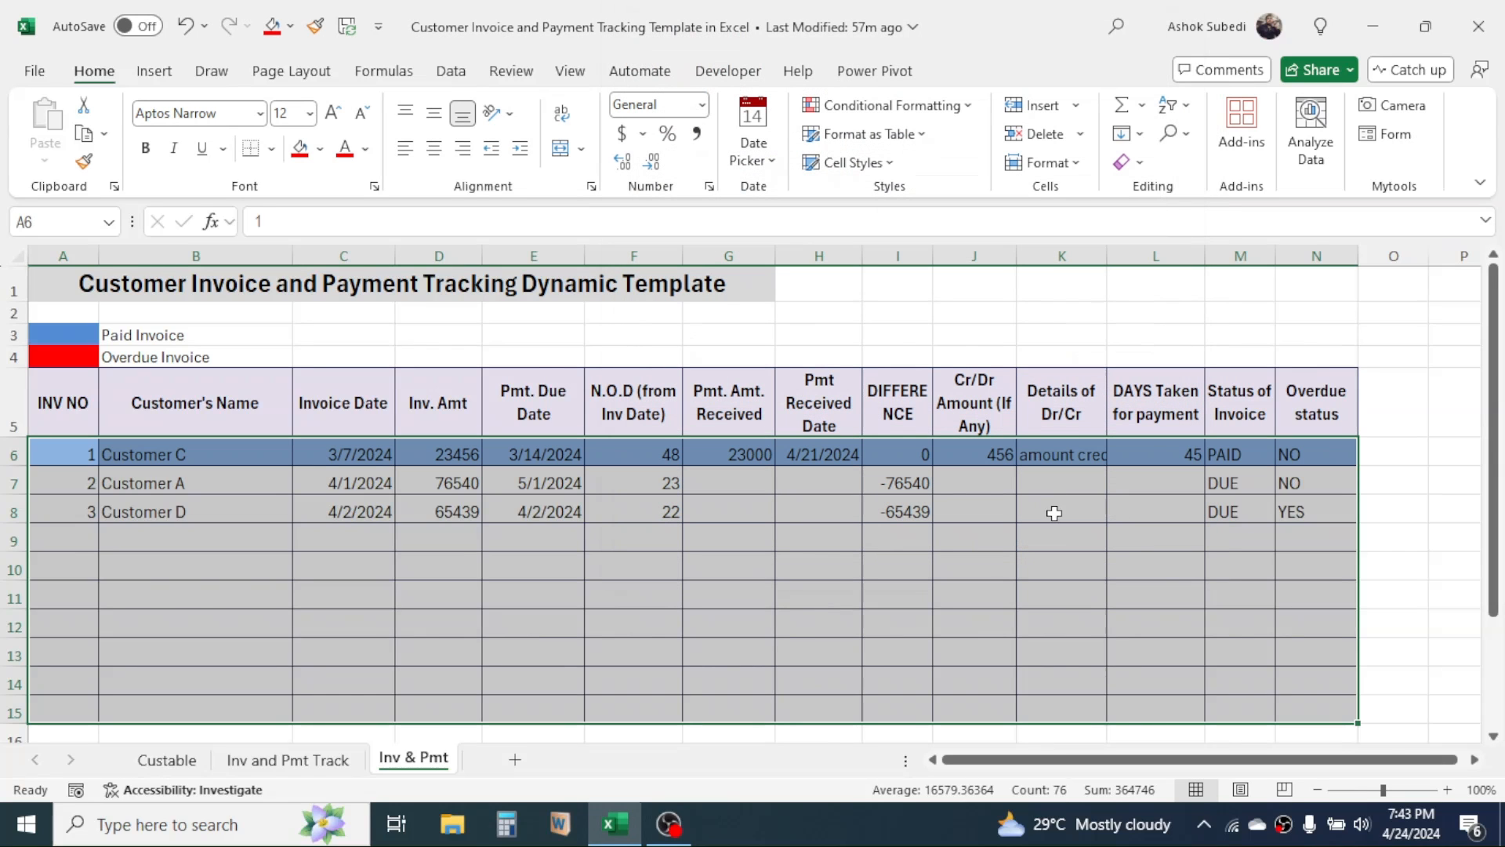
click(1085, 539)
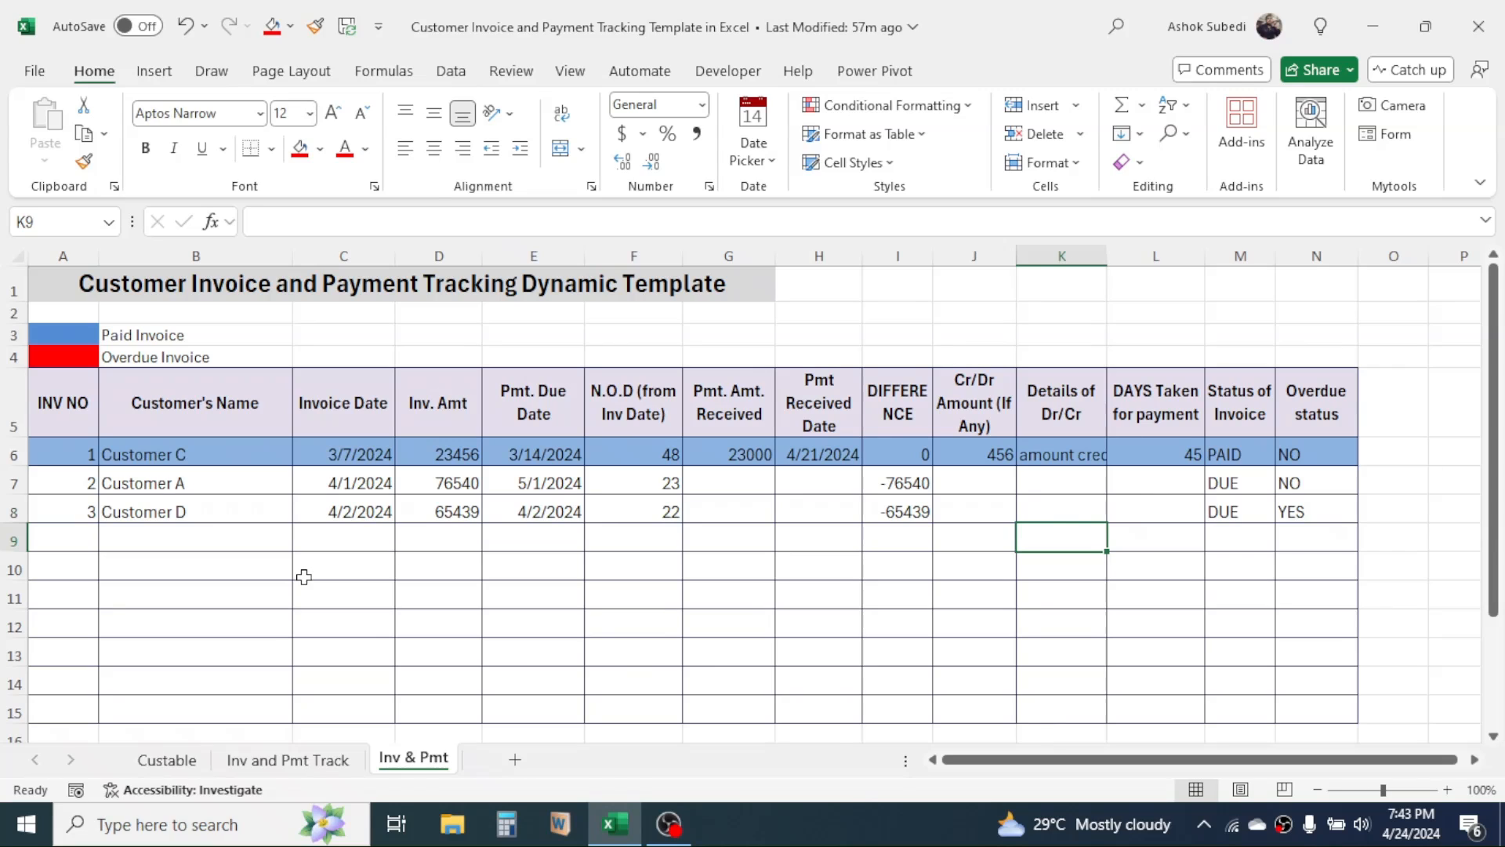
Start a second formula-based conditional formatting rule for A6:N15 with the condition =$N6="YES"
drag(73, 455, 196, 511)
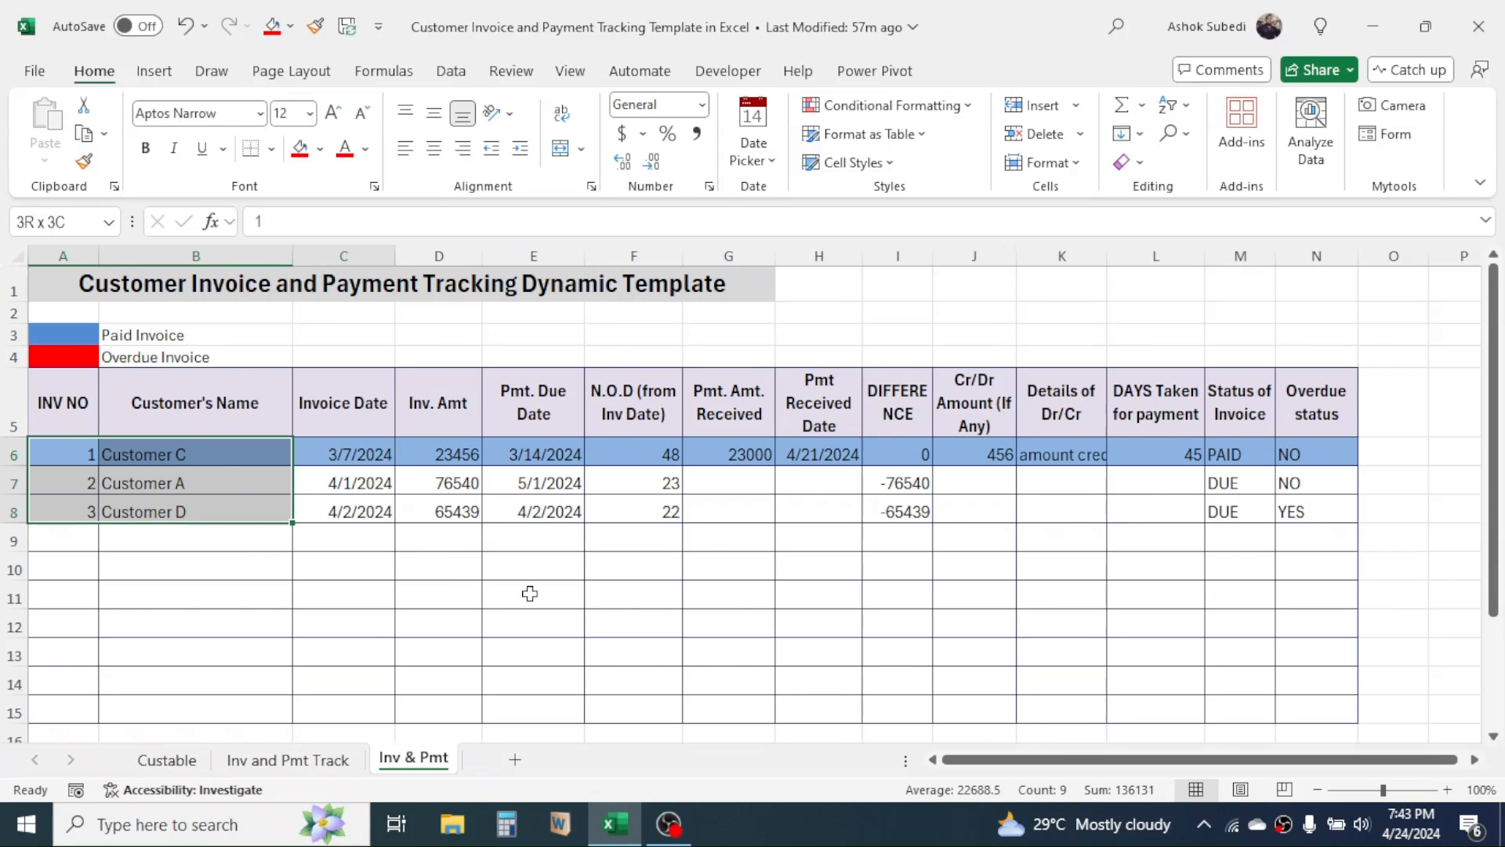
drag(530, 593, 1325, 715)
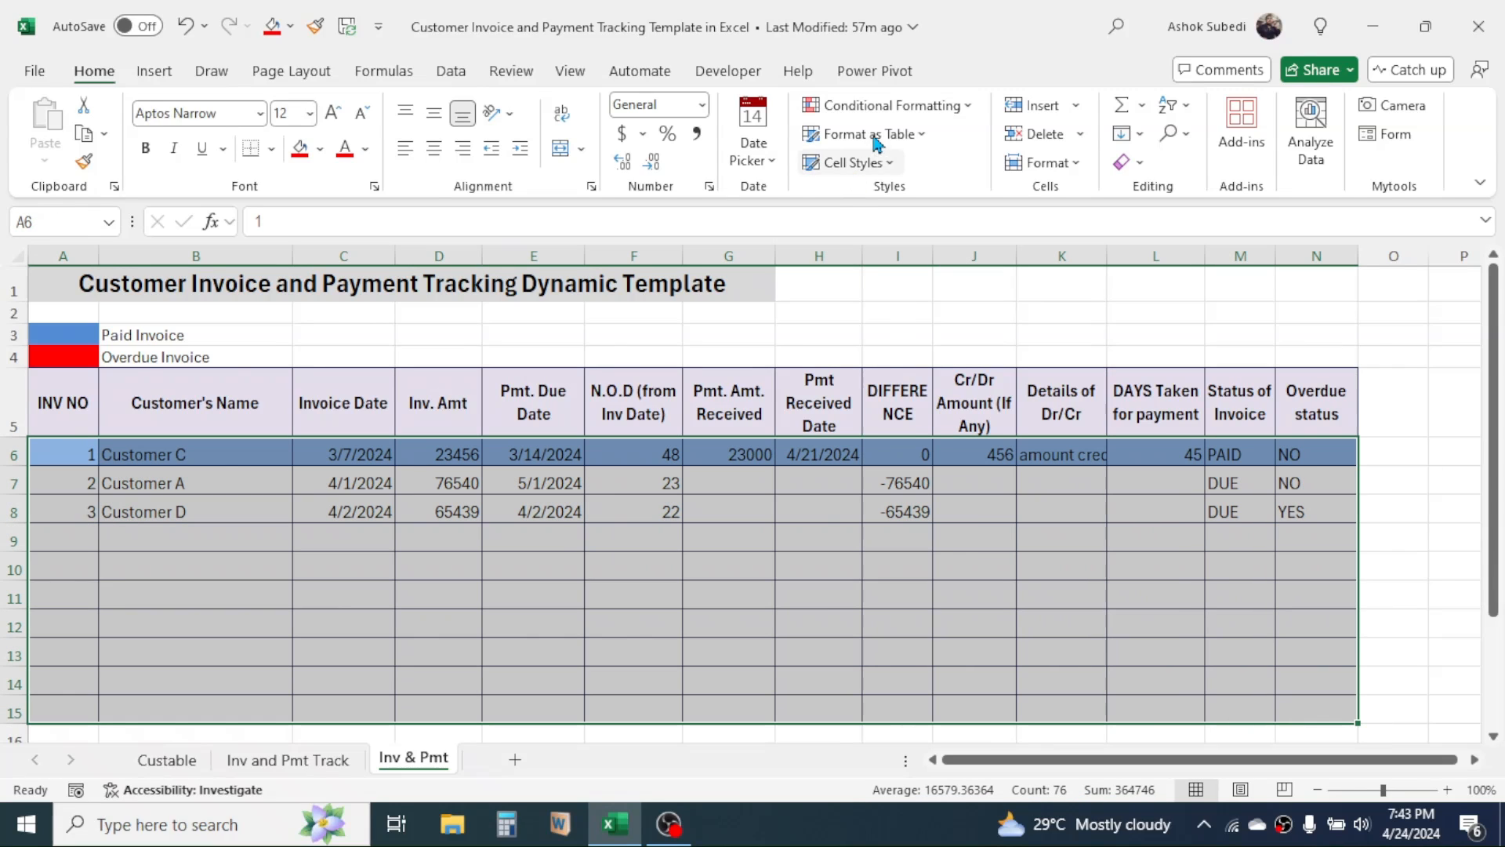
click(941, 107)
click(884, 378)
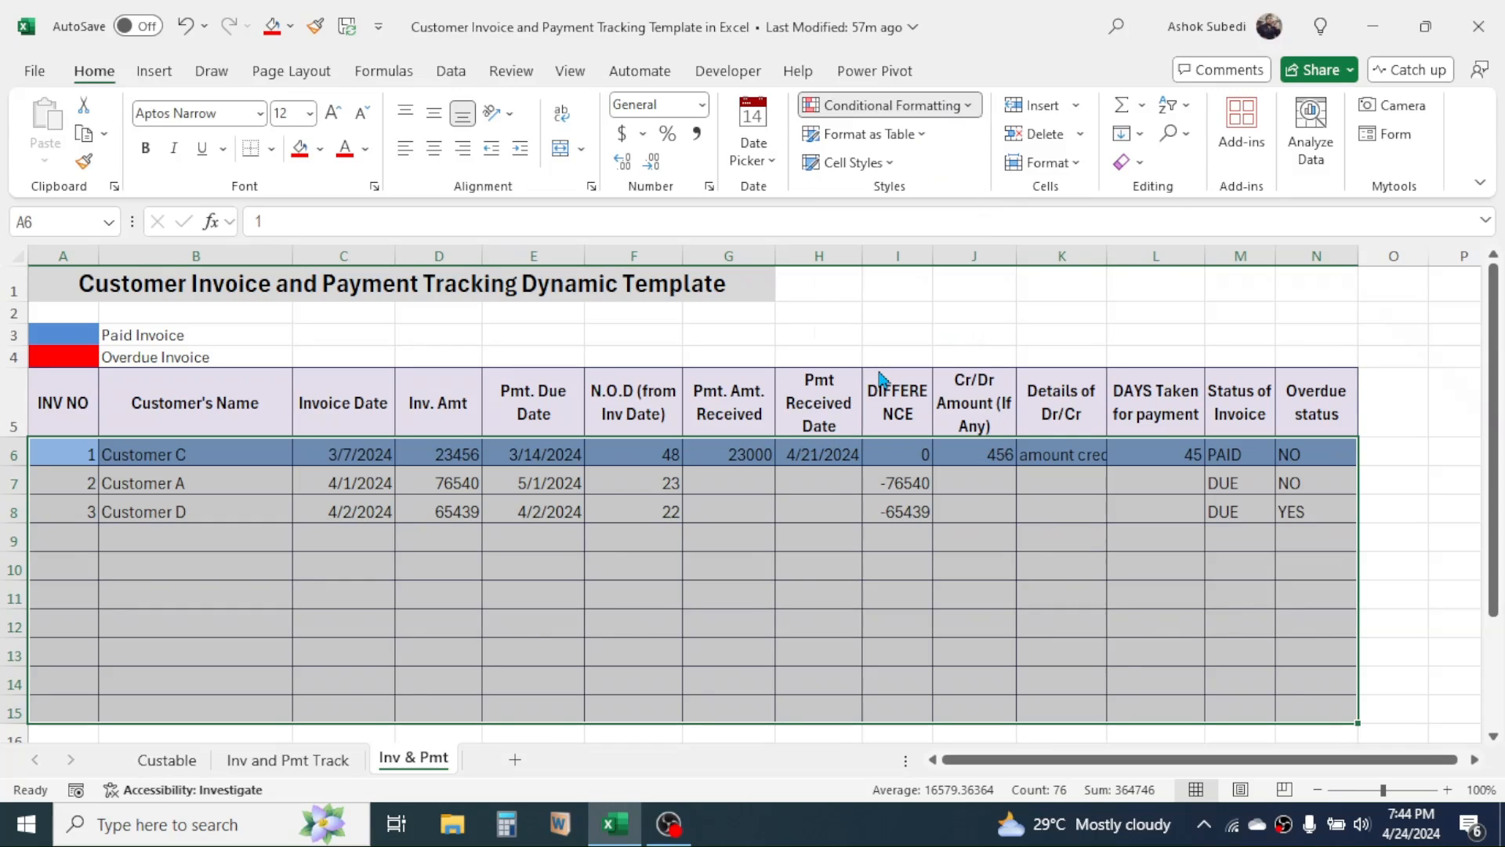
click(717, 178)
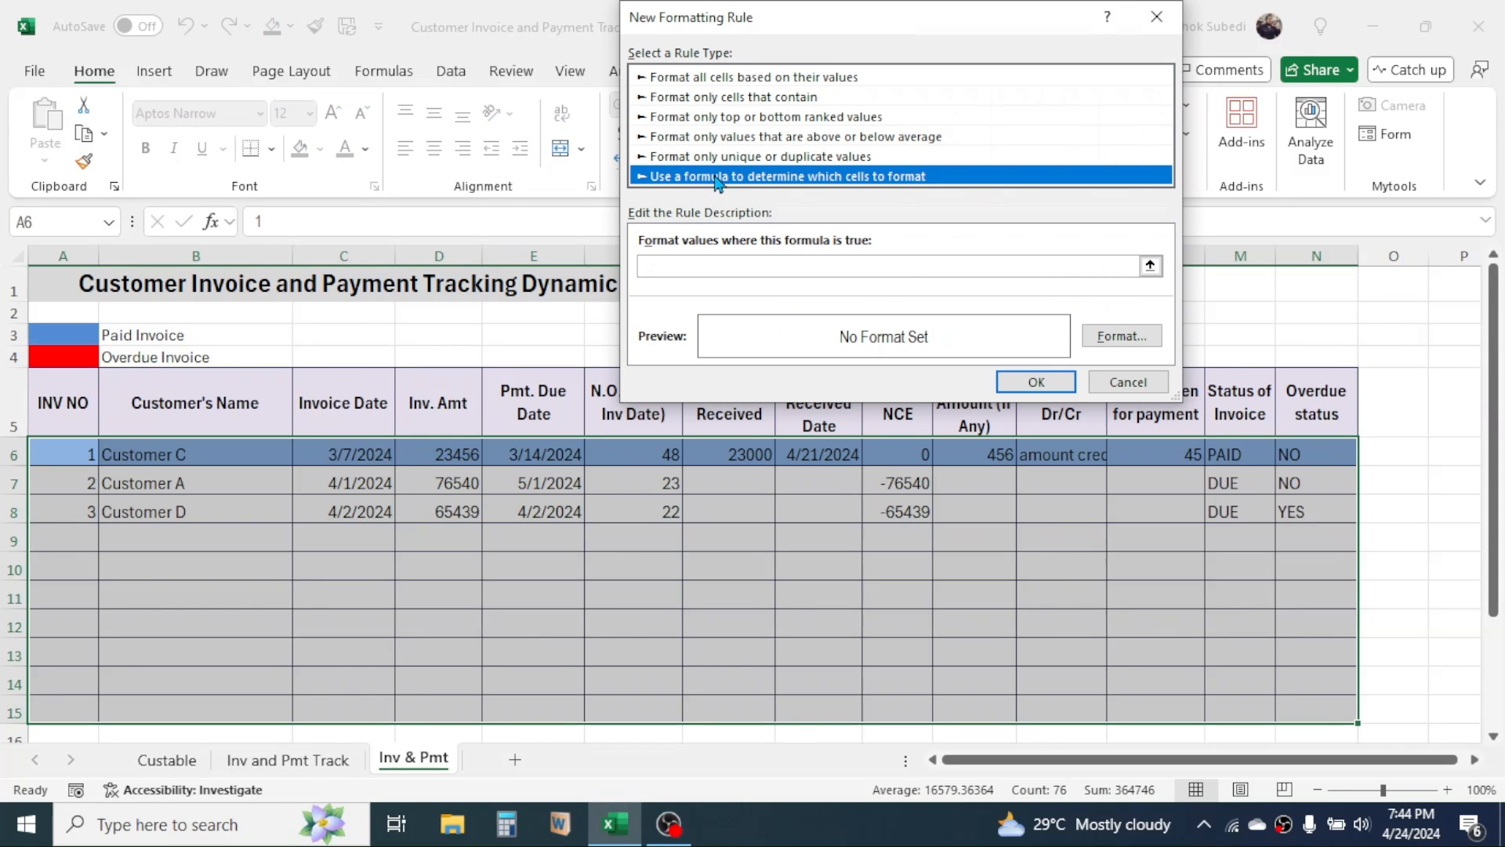
click(684, 267)
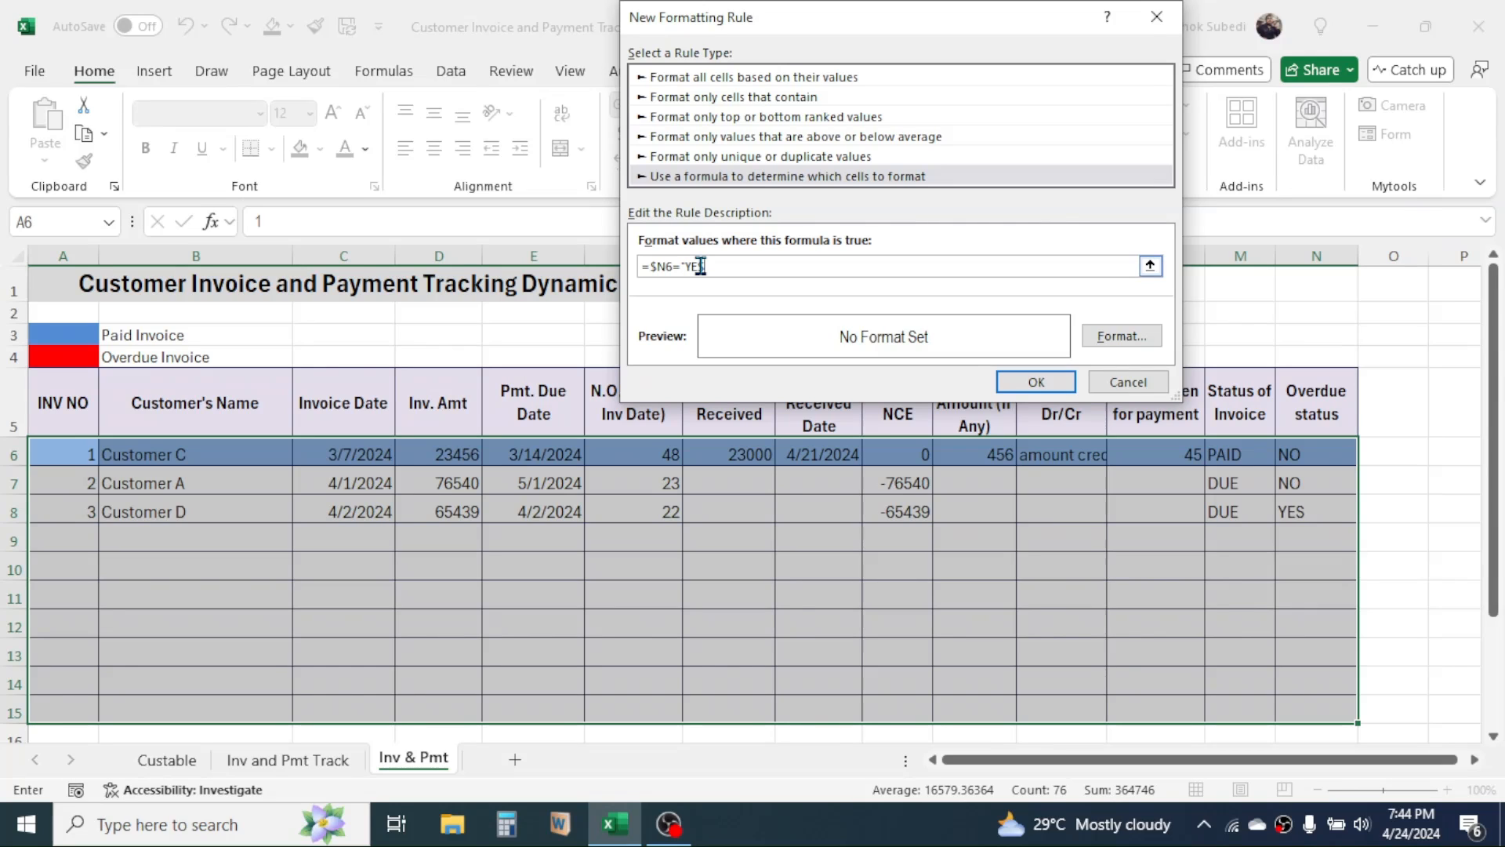
Give the overdue rule a standard red background fill and apply it to the invoice rows
click(1121, 336)
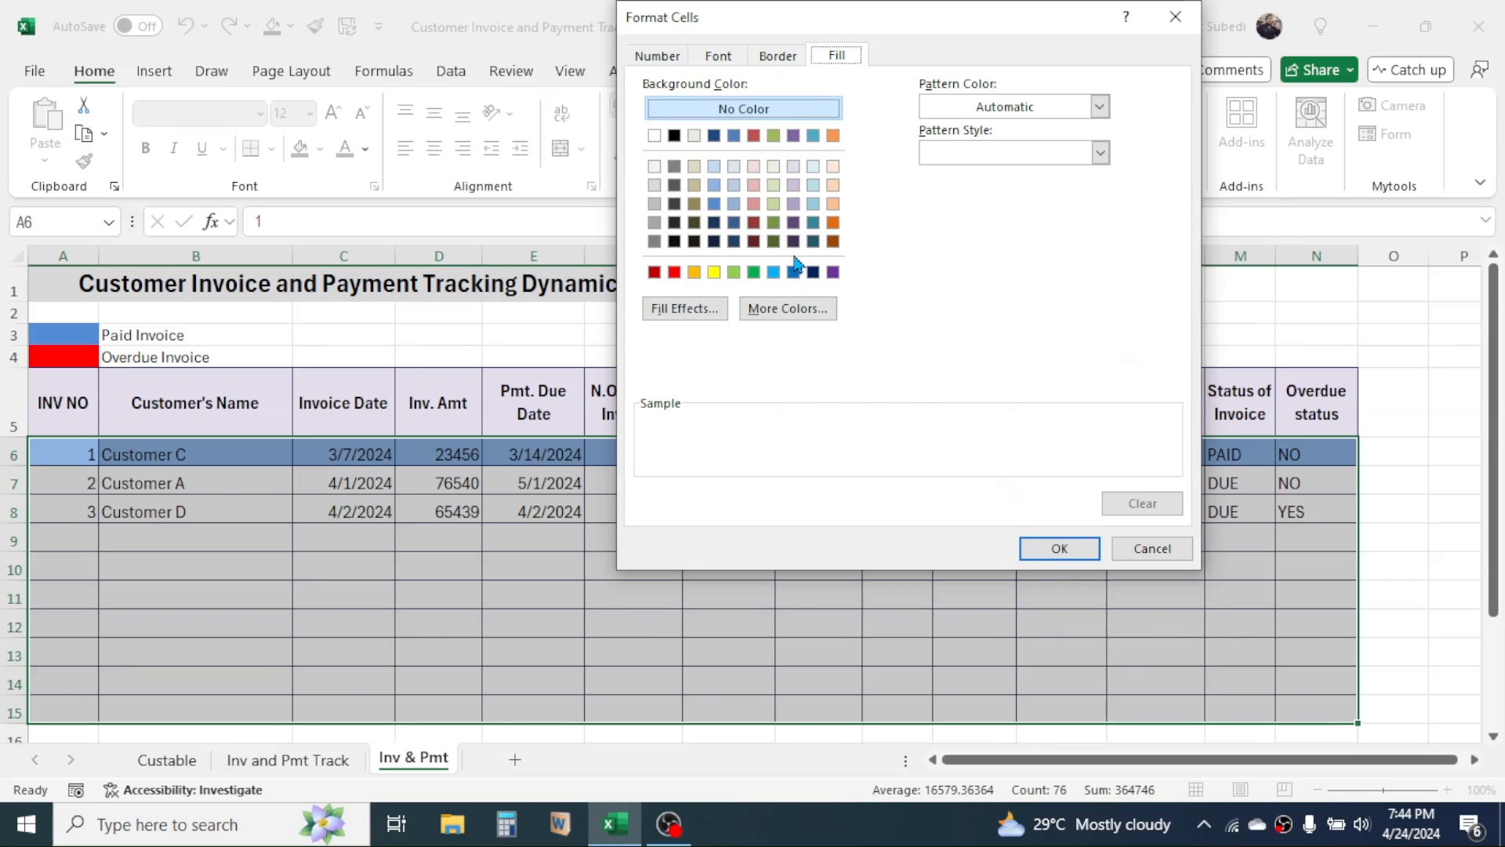
click(674, 272)
click(1062, 552)
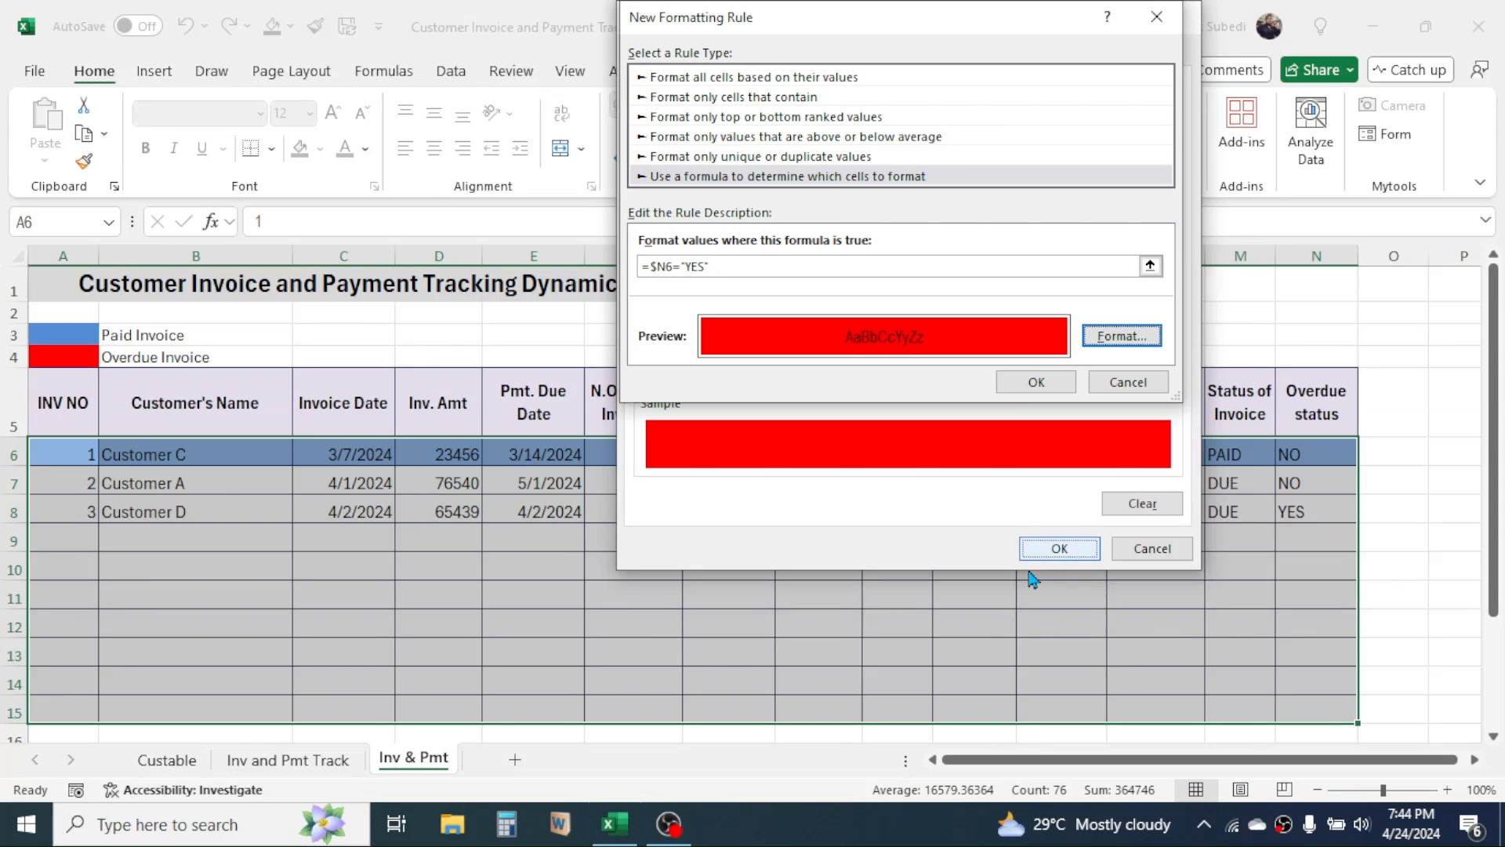
click(1036, 382)
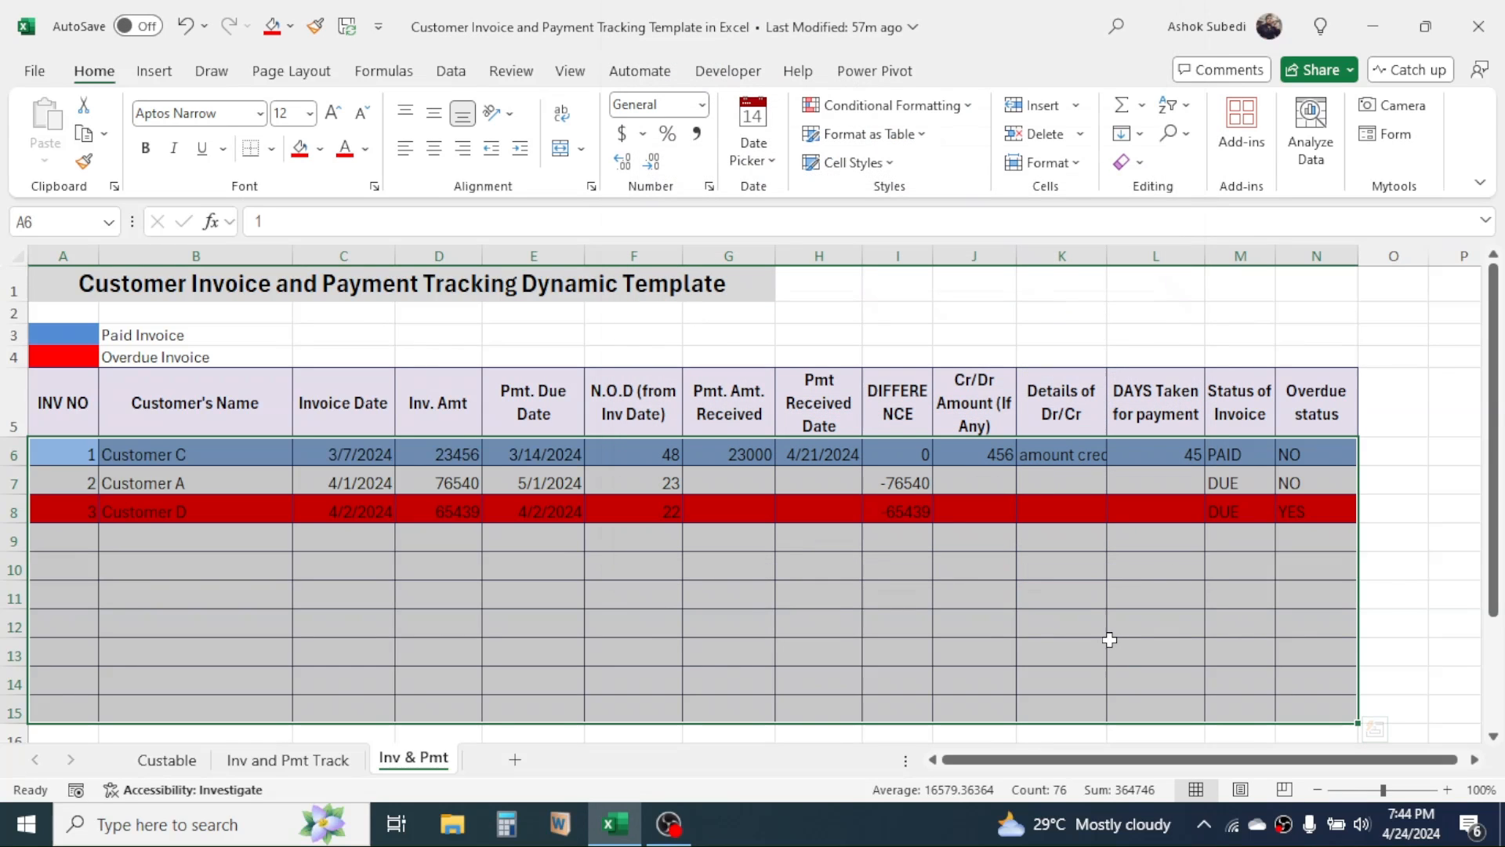
click(1048, 608)
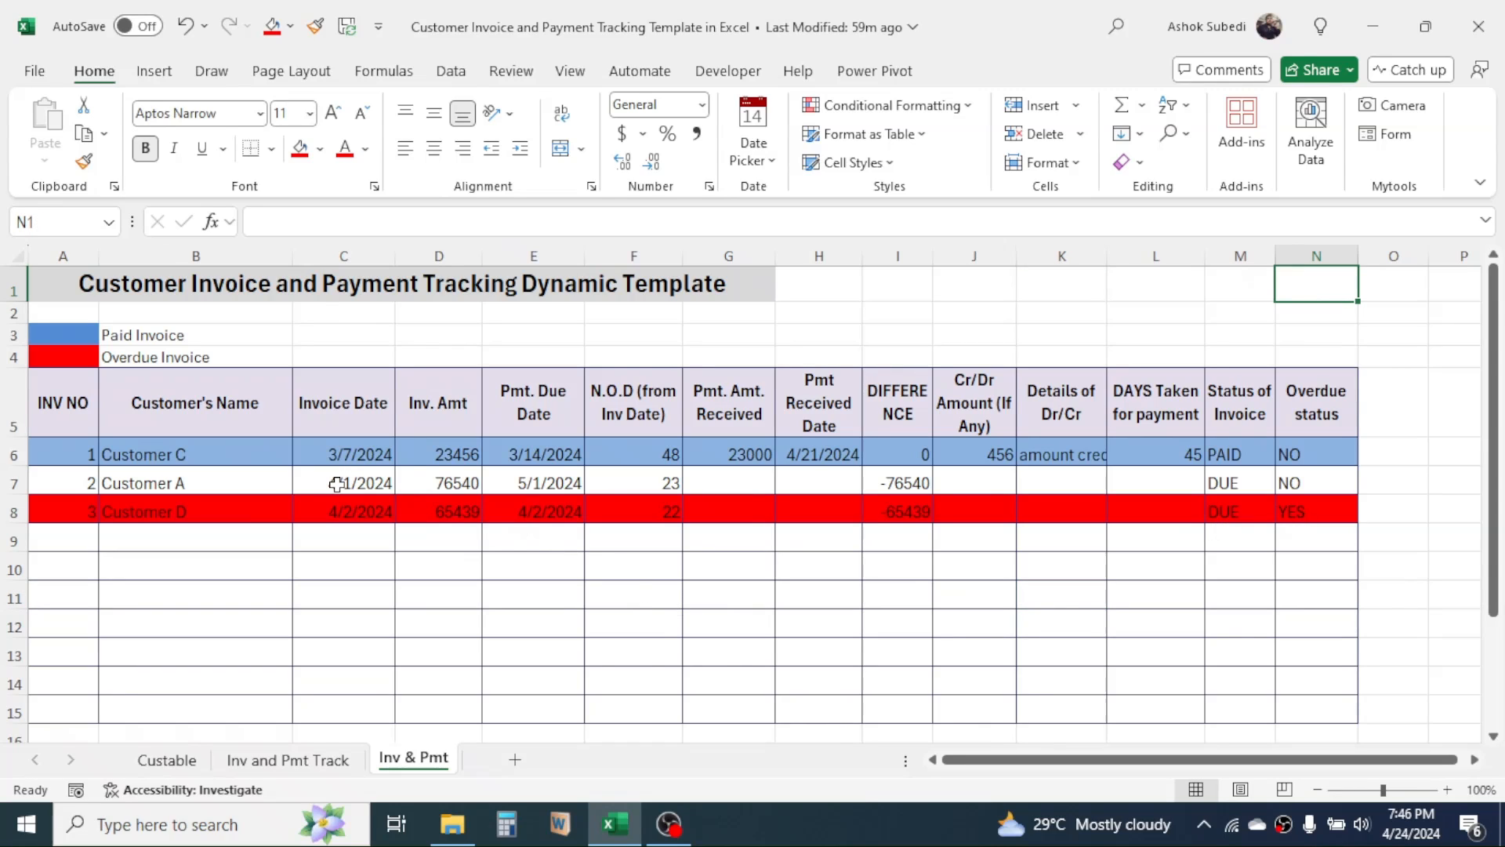
Change the invoice date of invoice 2 in C7 to 3/20/2024 with the date picker
click(336, 484)
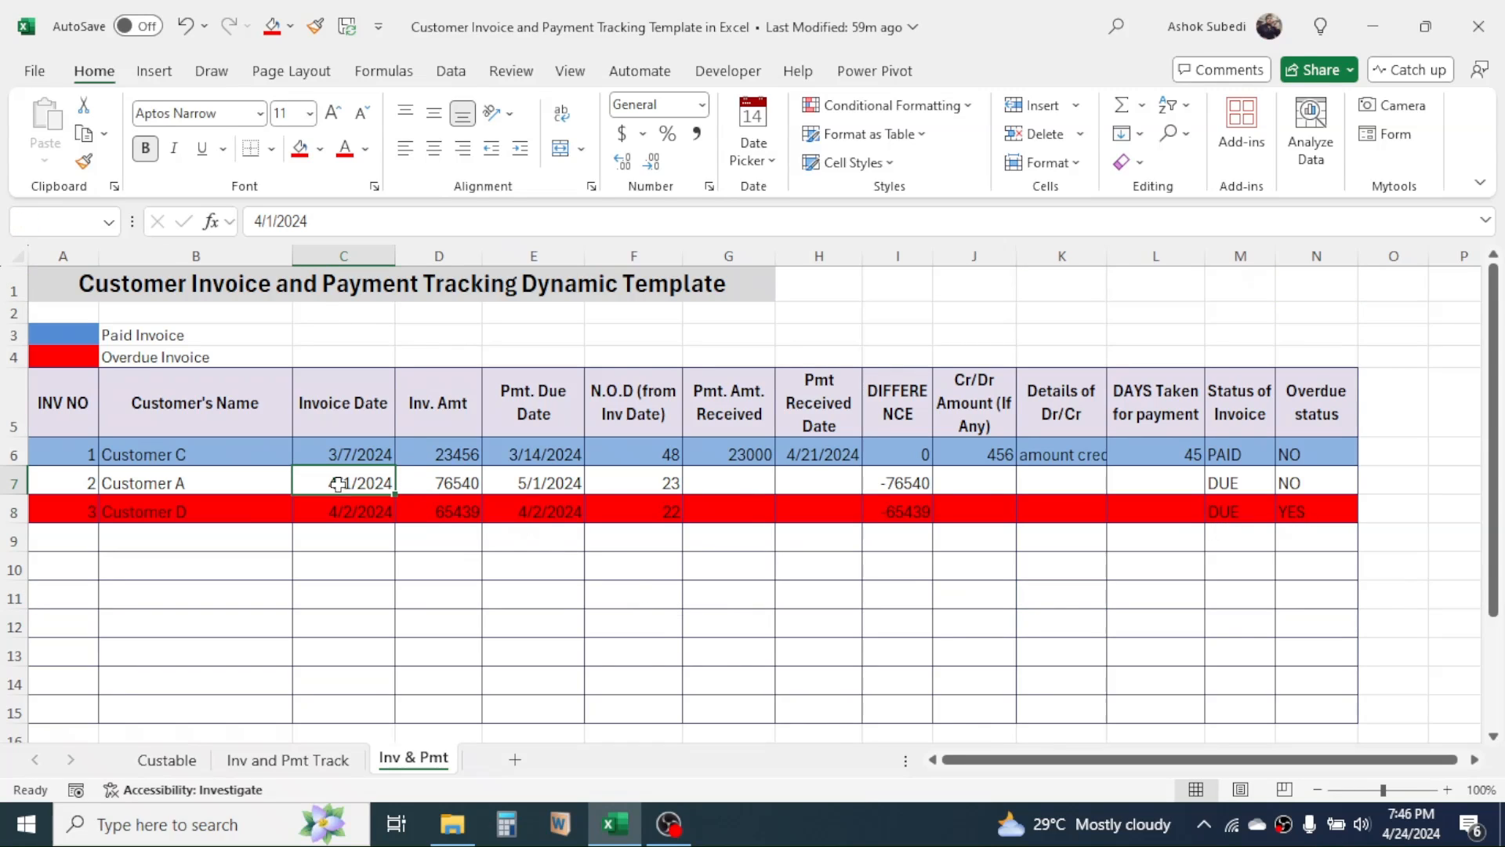
click(413, 483)
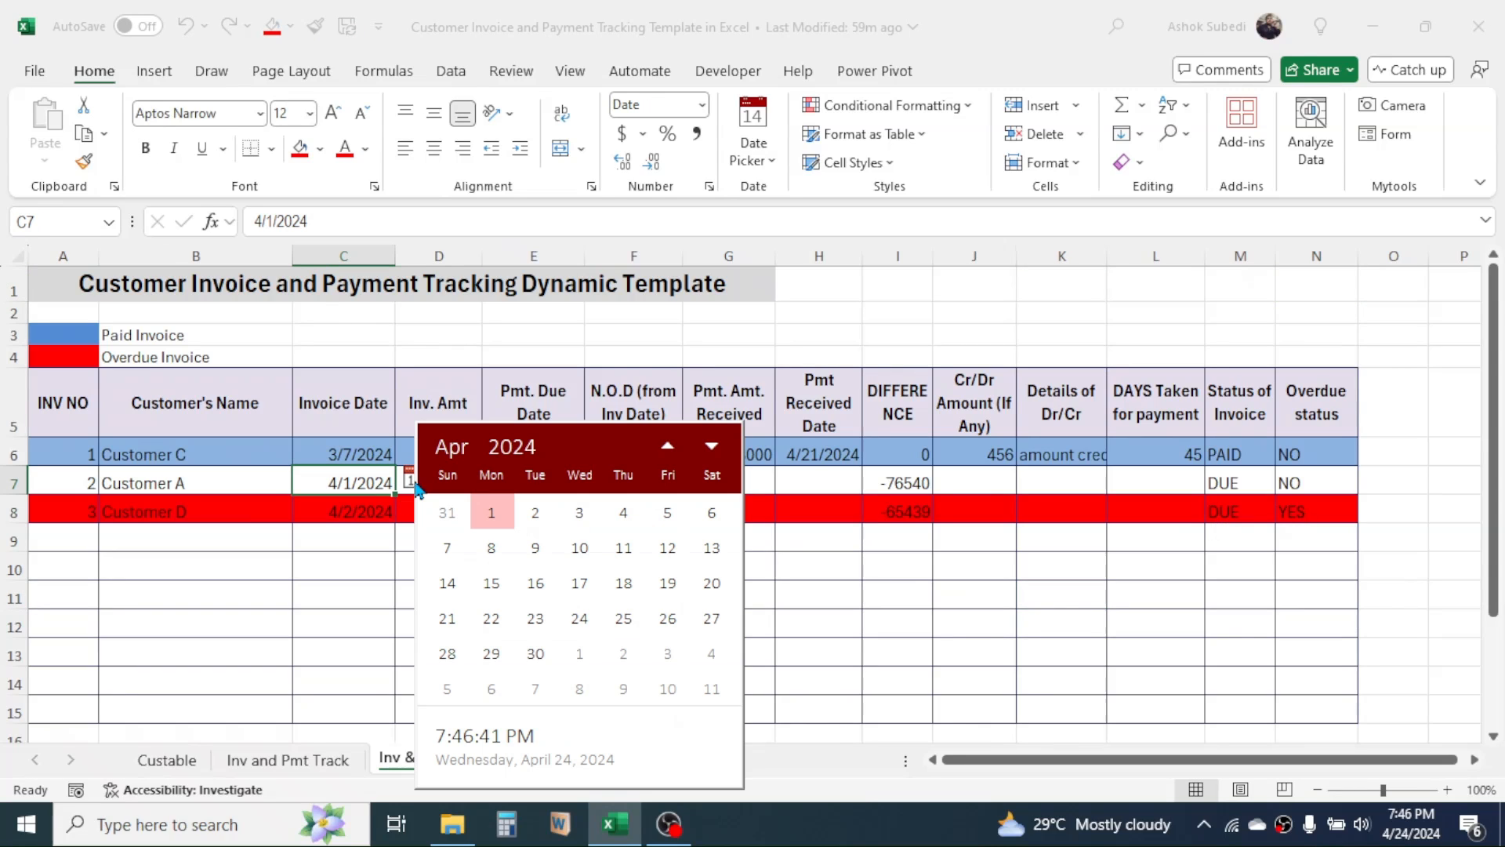
click(669, 448)
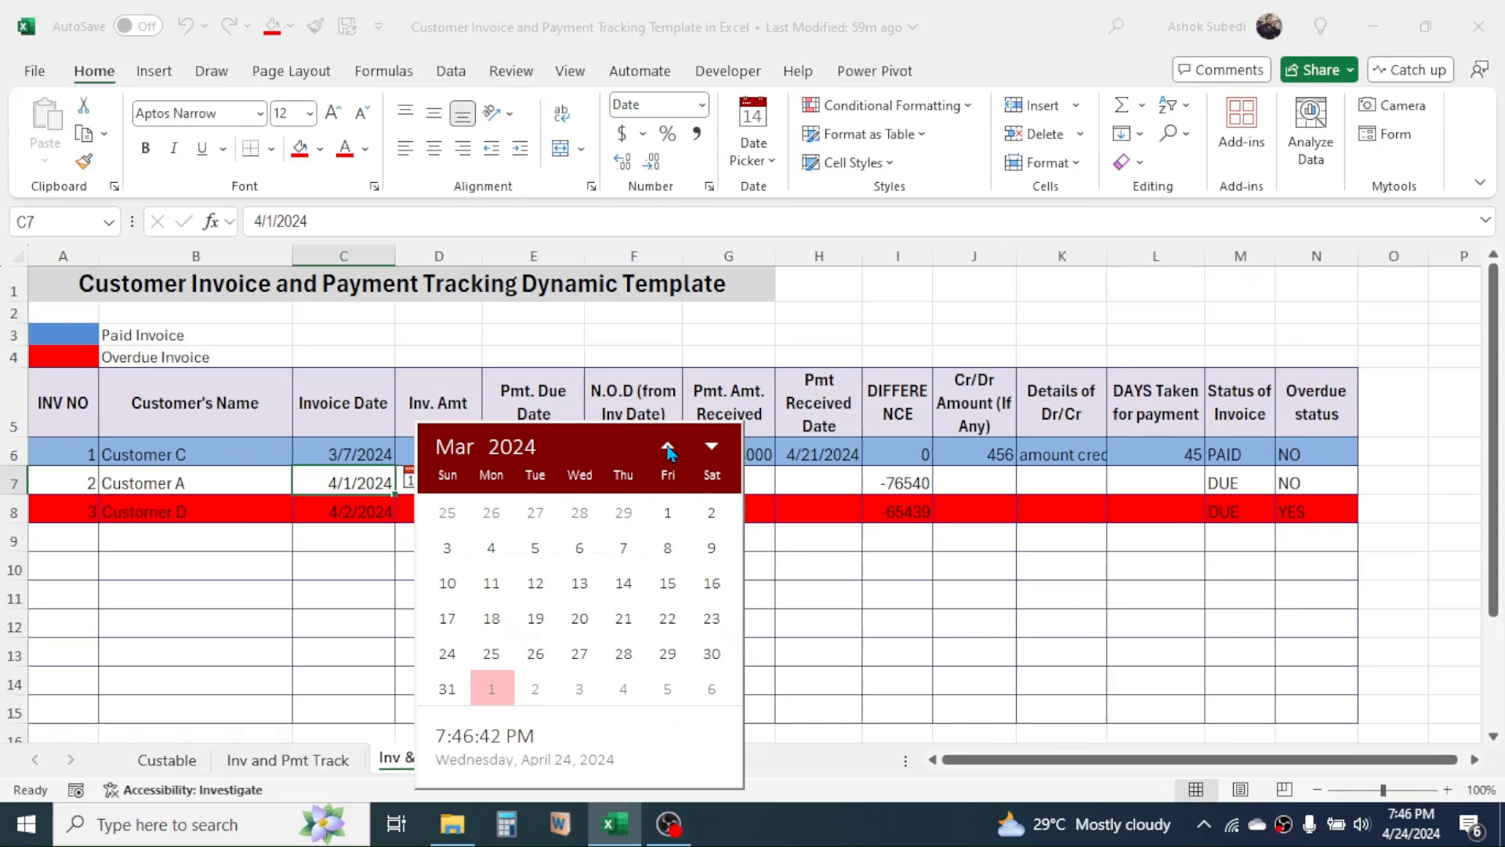
click(580, 620)
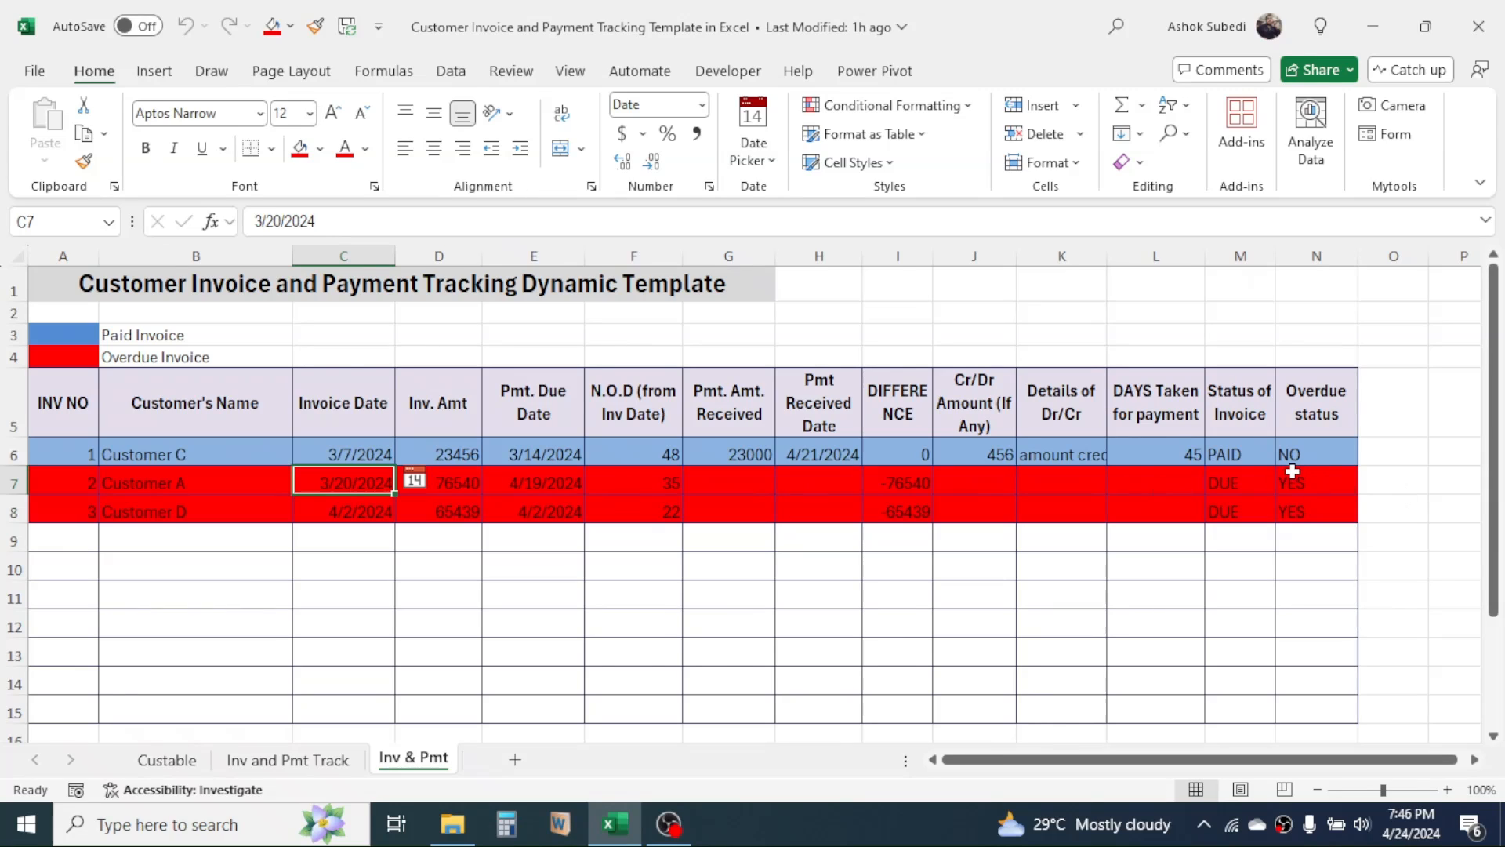
click(729, 356)
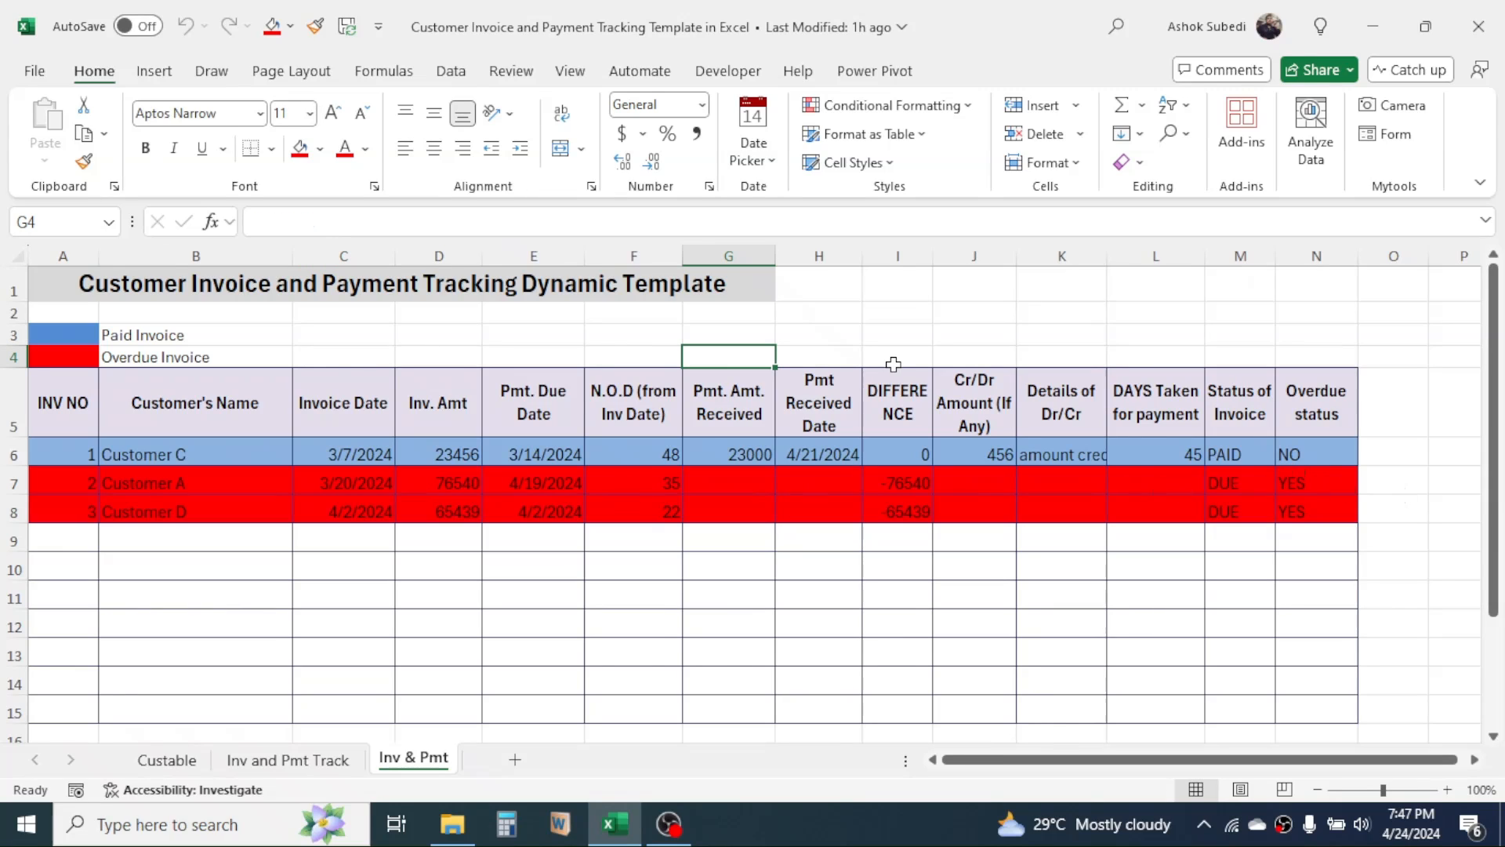
click(453, 356)
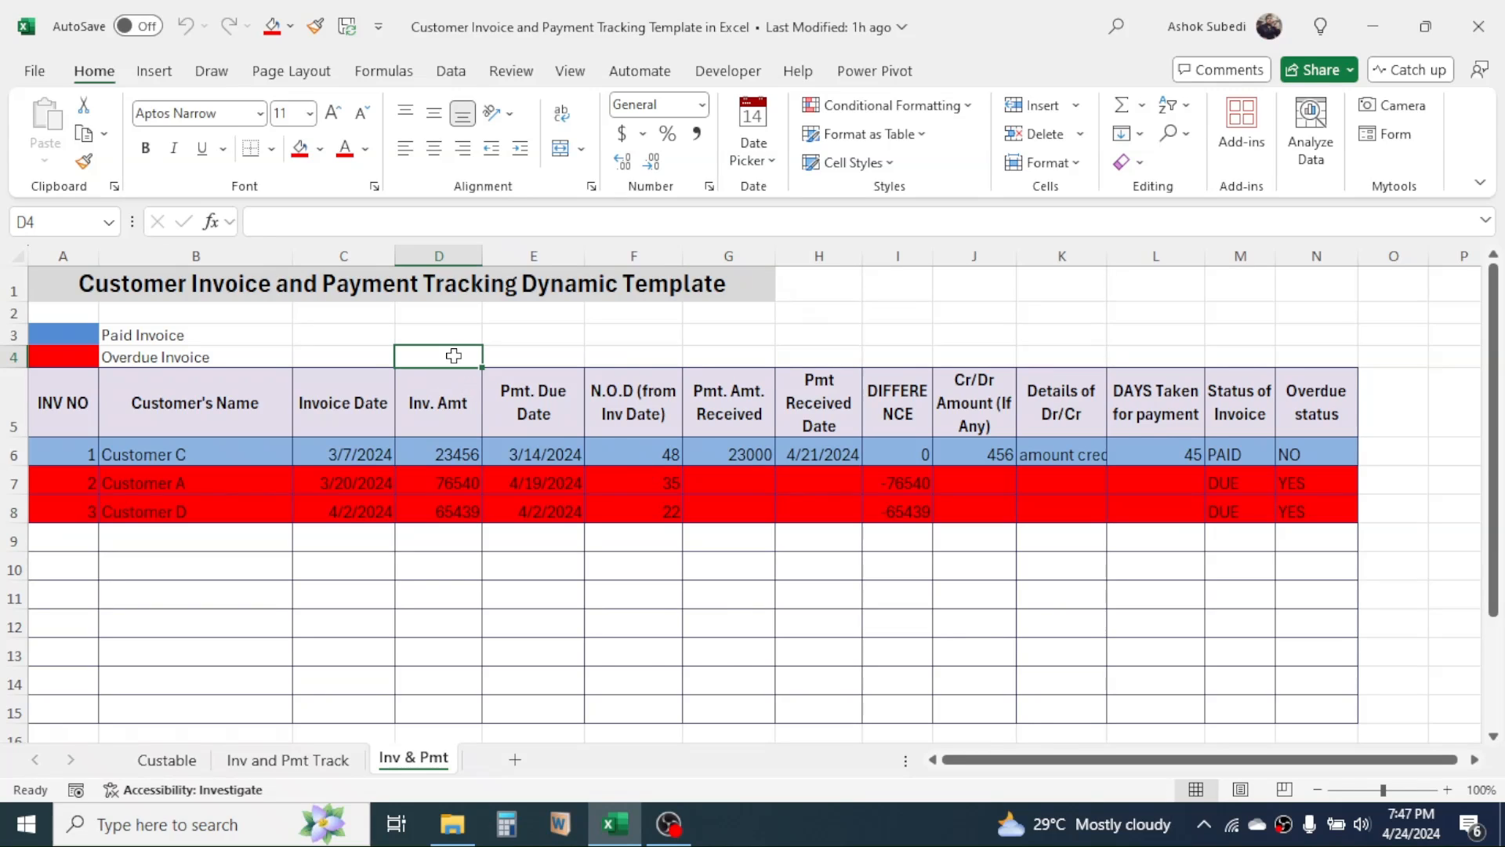
click(748, 347)
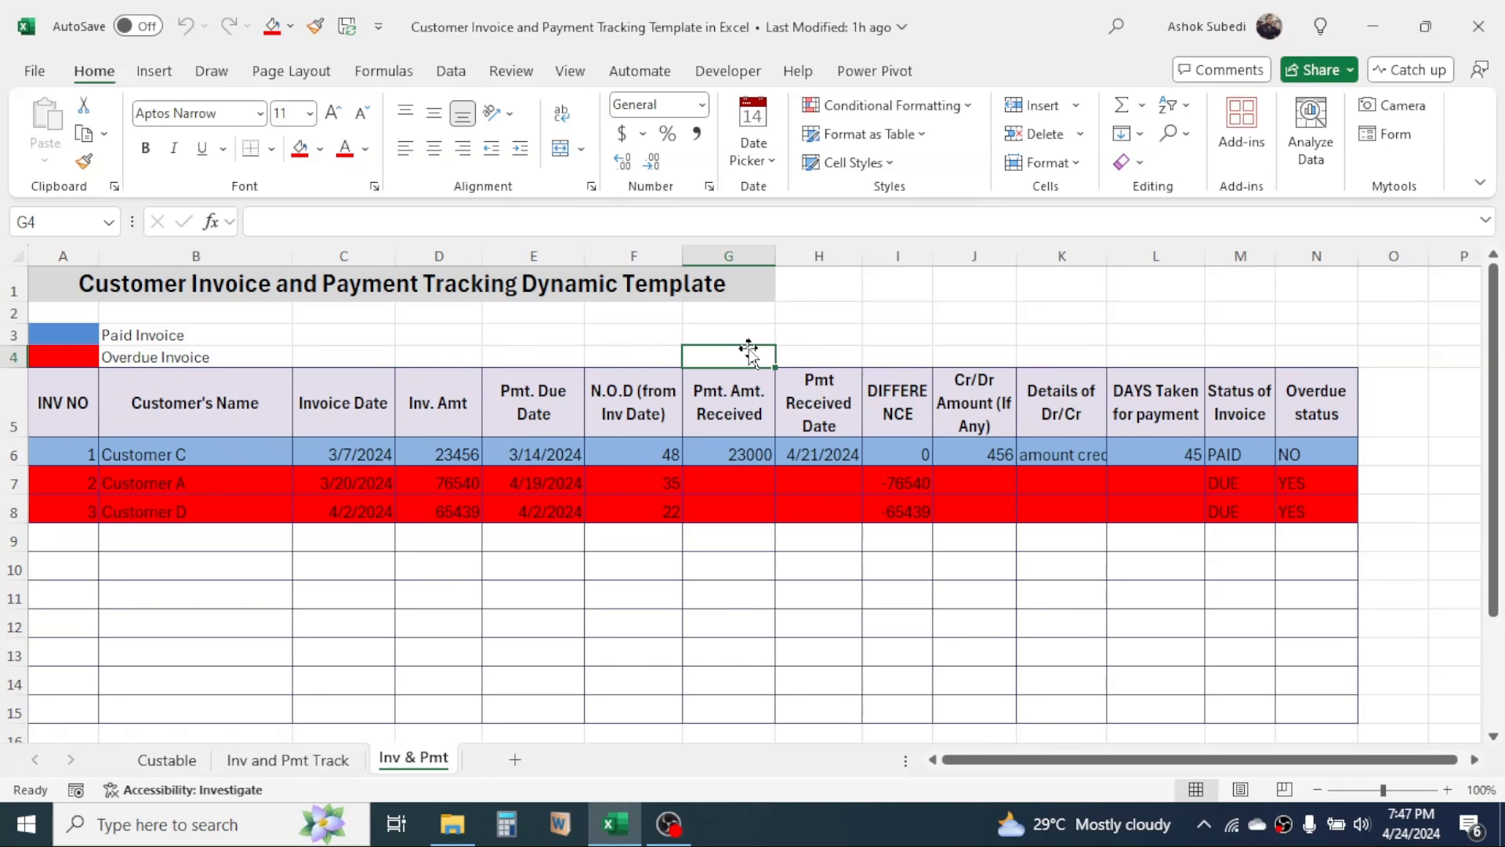
click(890, 356)
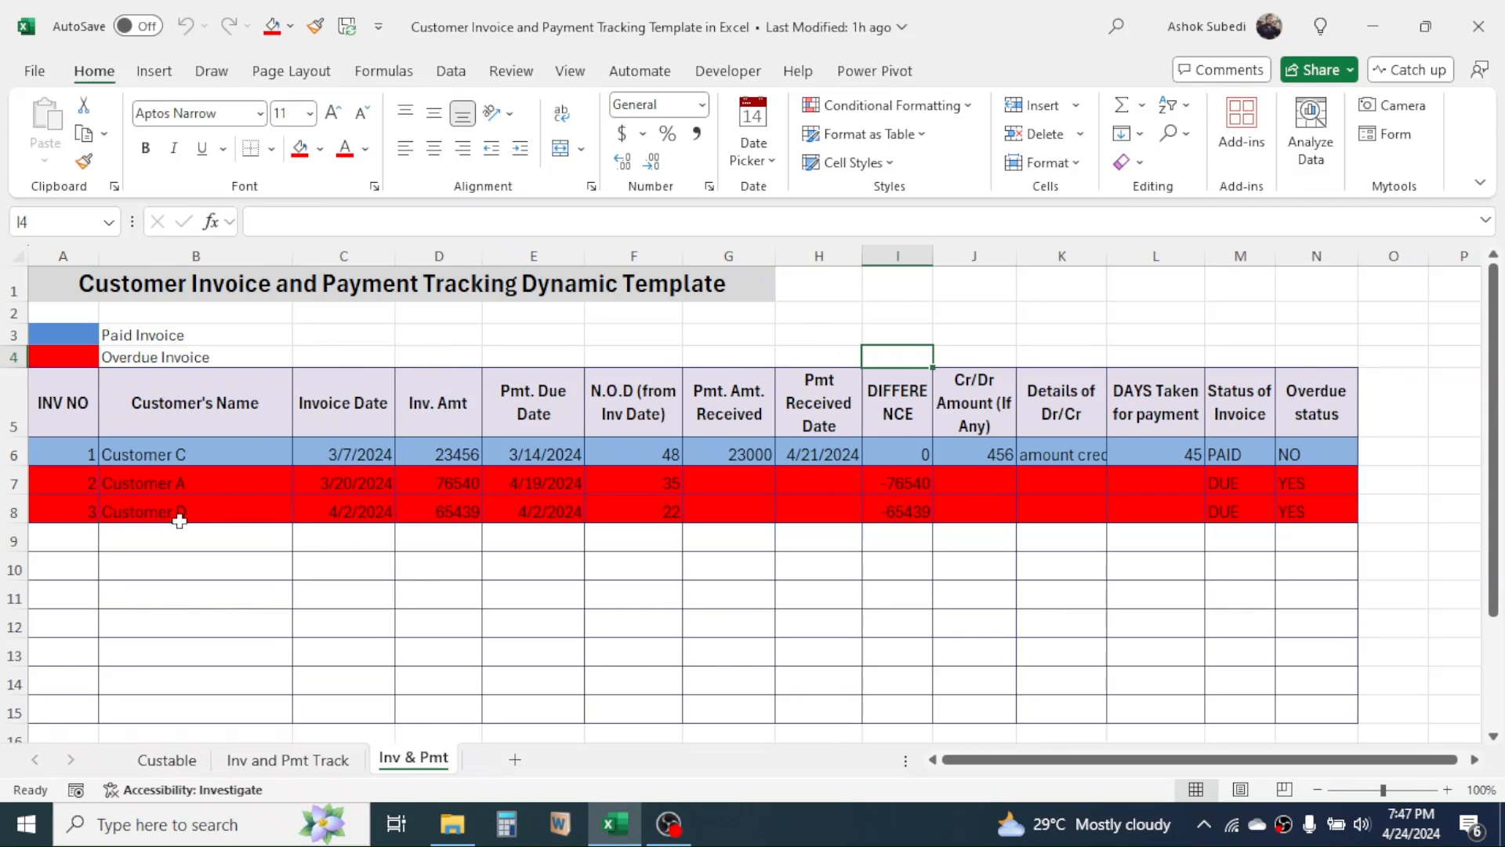
click(156, 592)
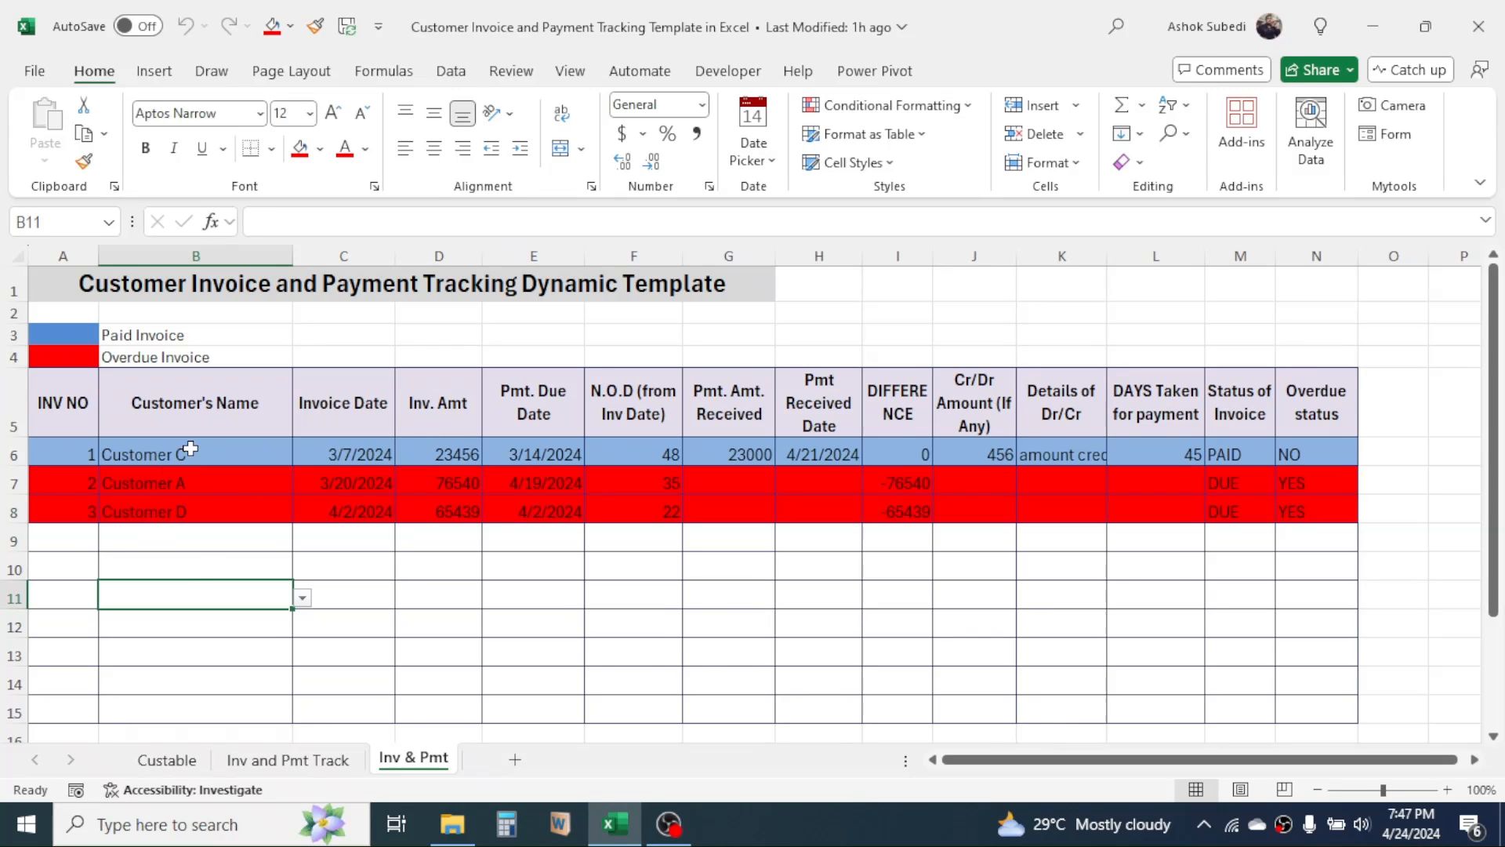
Add filters to the header row A5:N5 of the invoice table
drag(65, 401, 1325, 404)
click(451, 70)
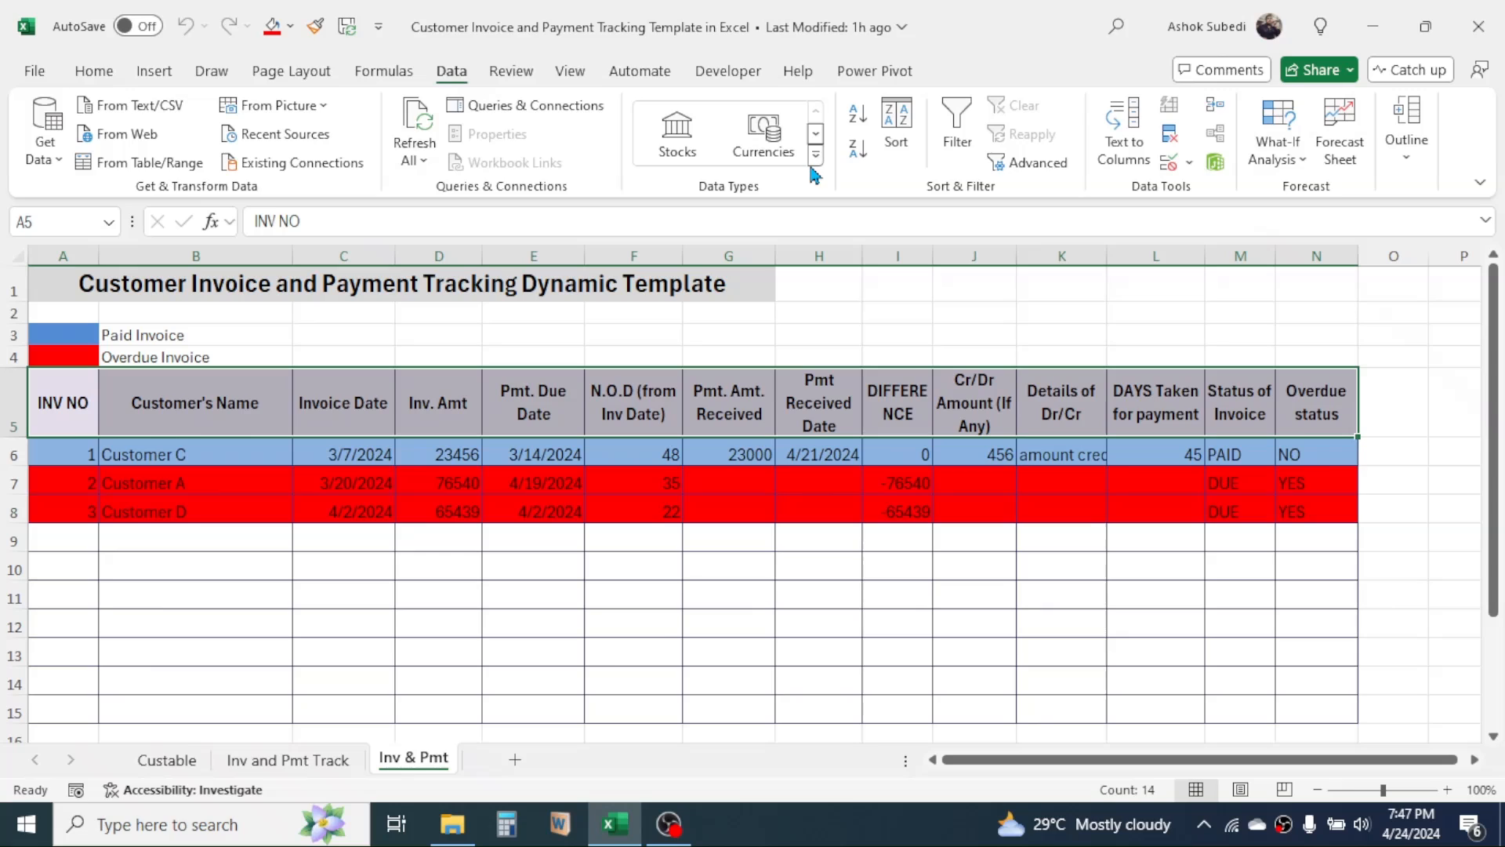
click(956, 133)
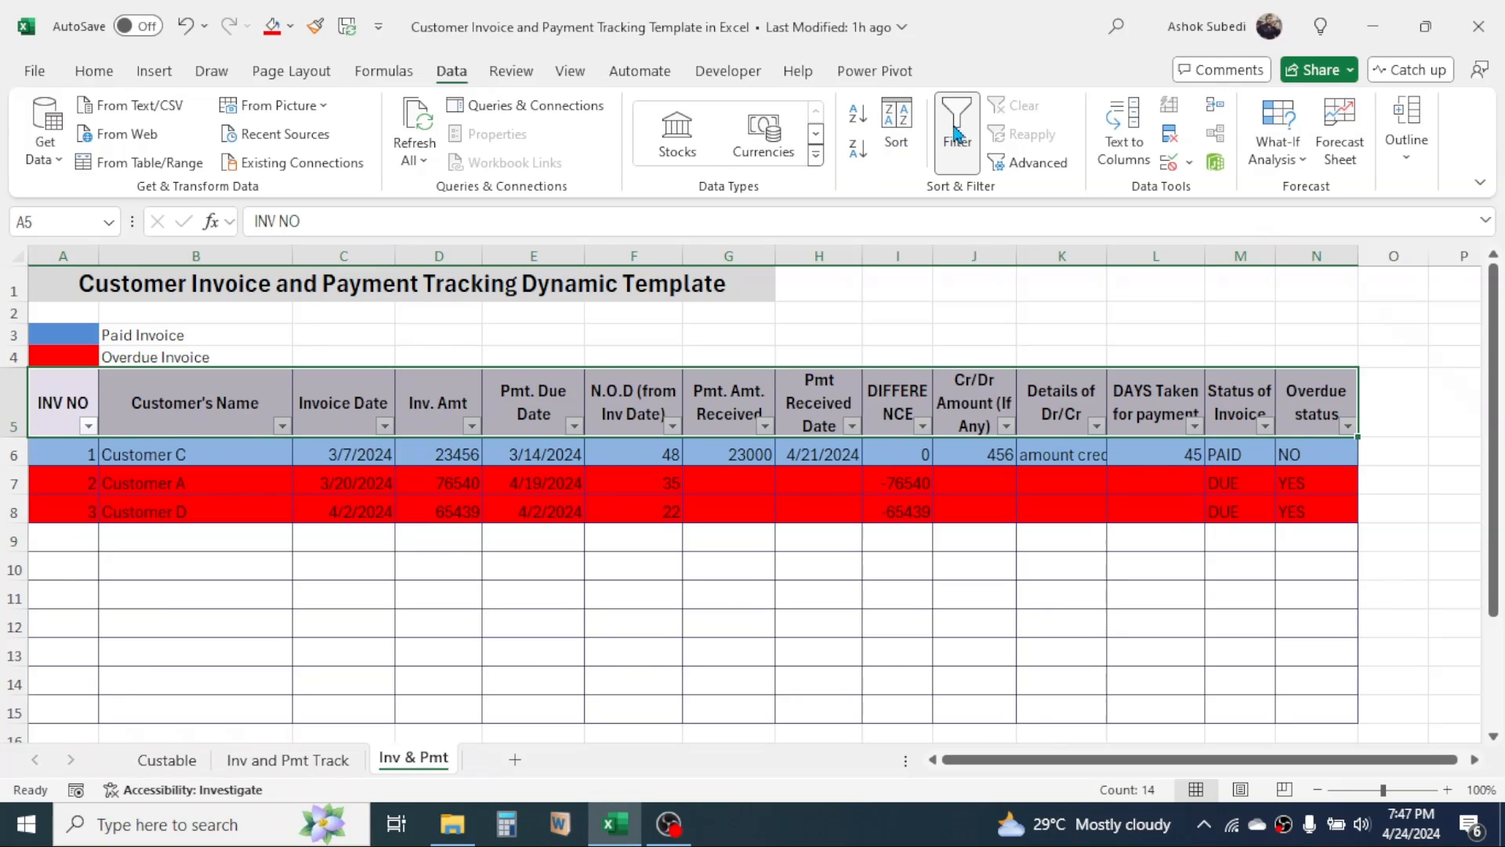
click(354, 511)
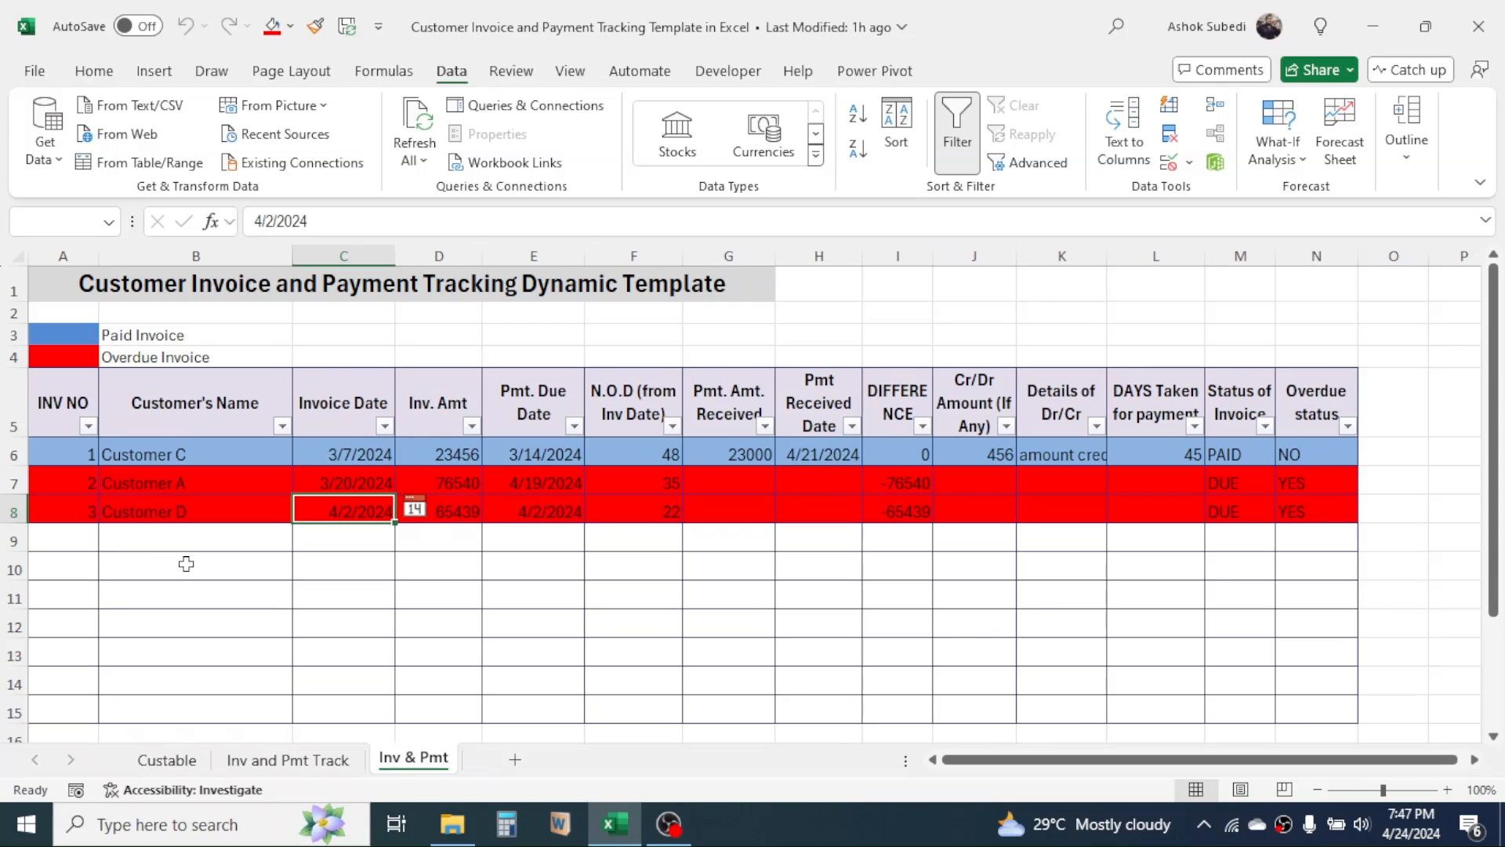
Enter =SUBTOTAL(9,D6:D15) in D4 above the Inv. Amt header to sum the visible invoice amounts
click(453, 349)
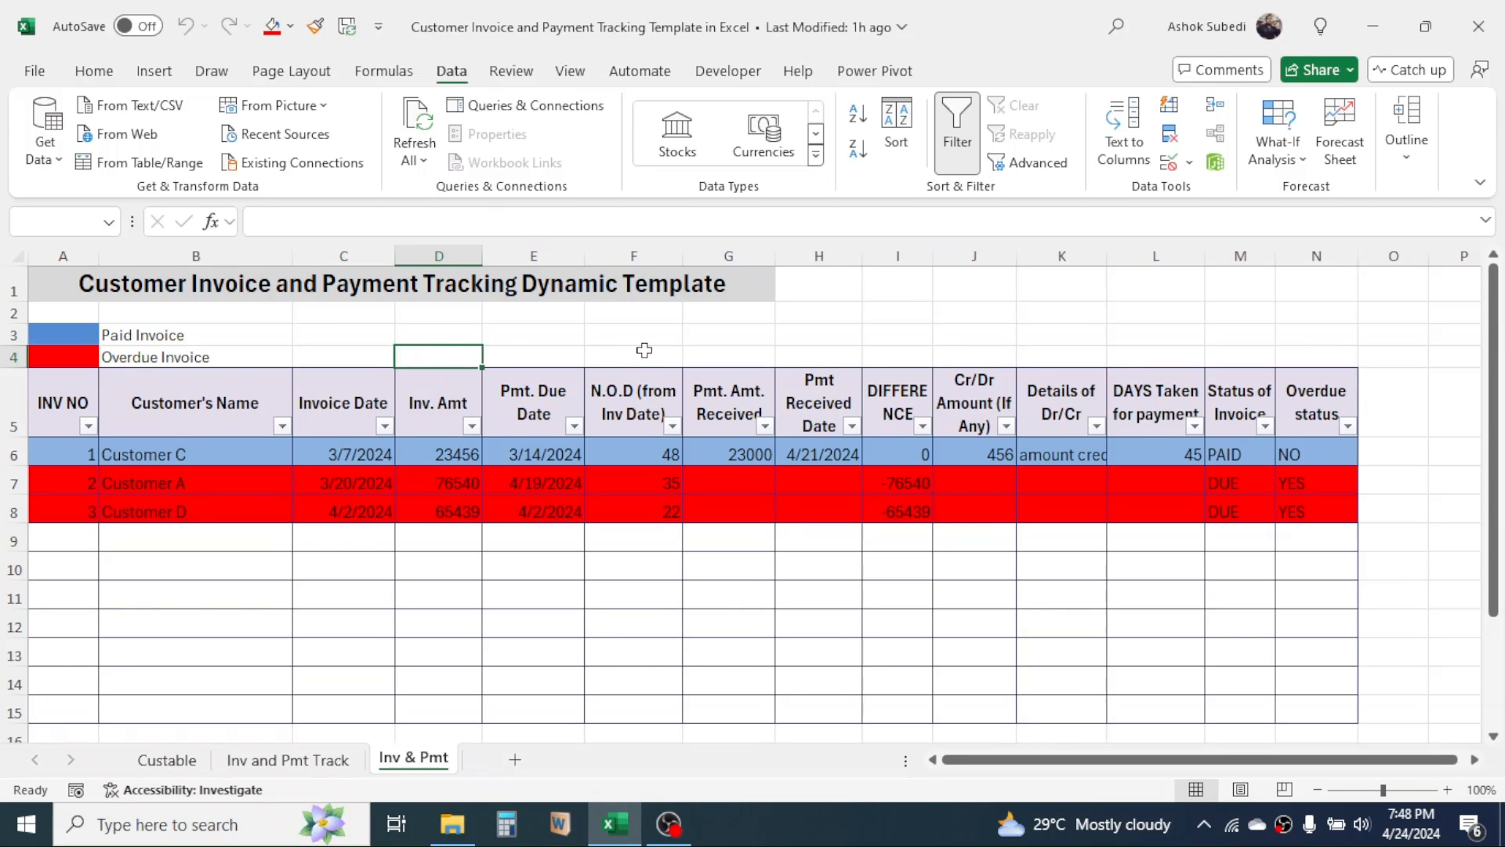
text(=S)
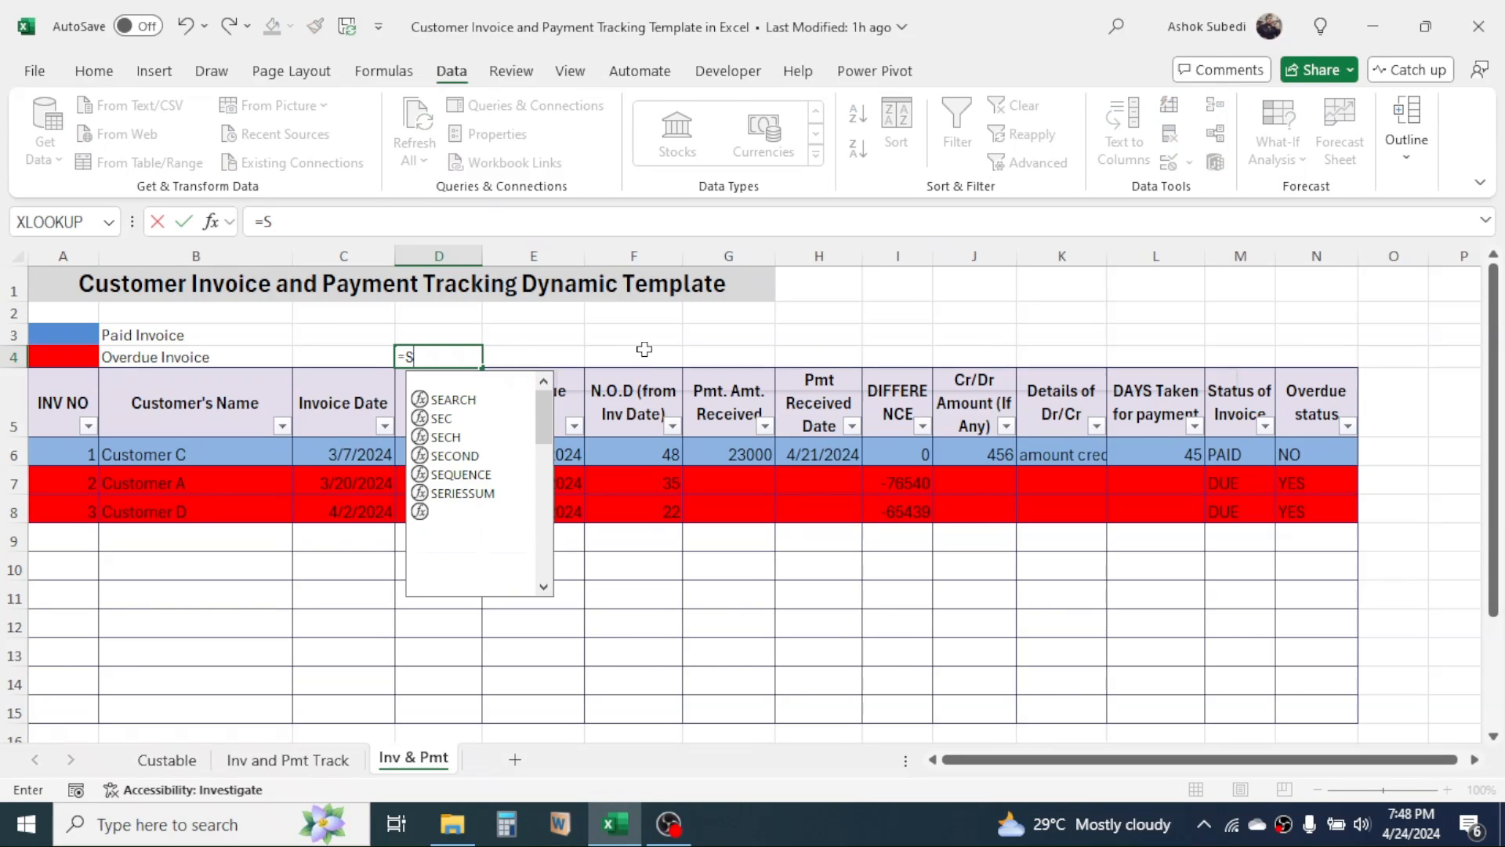
text(UBTOTA)
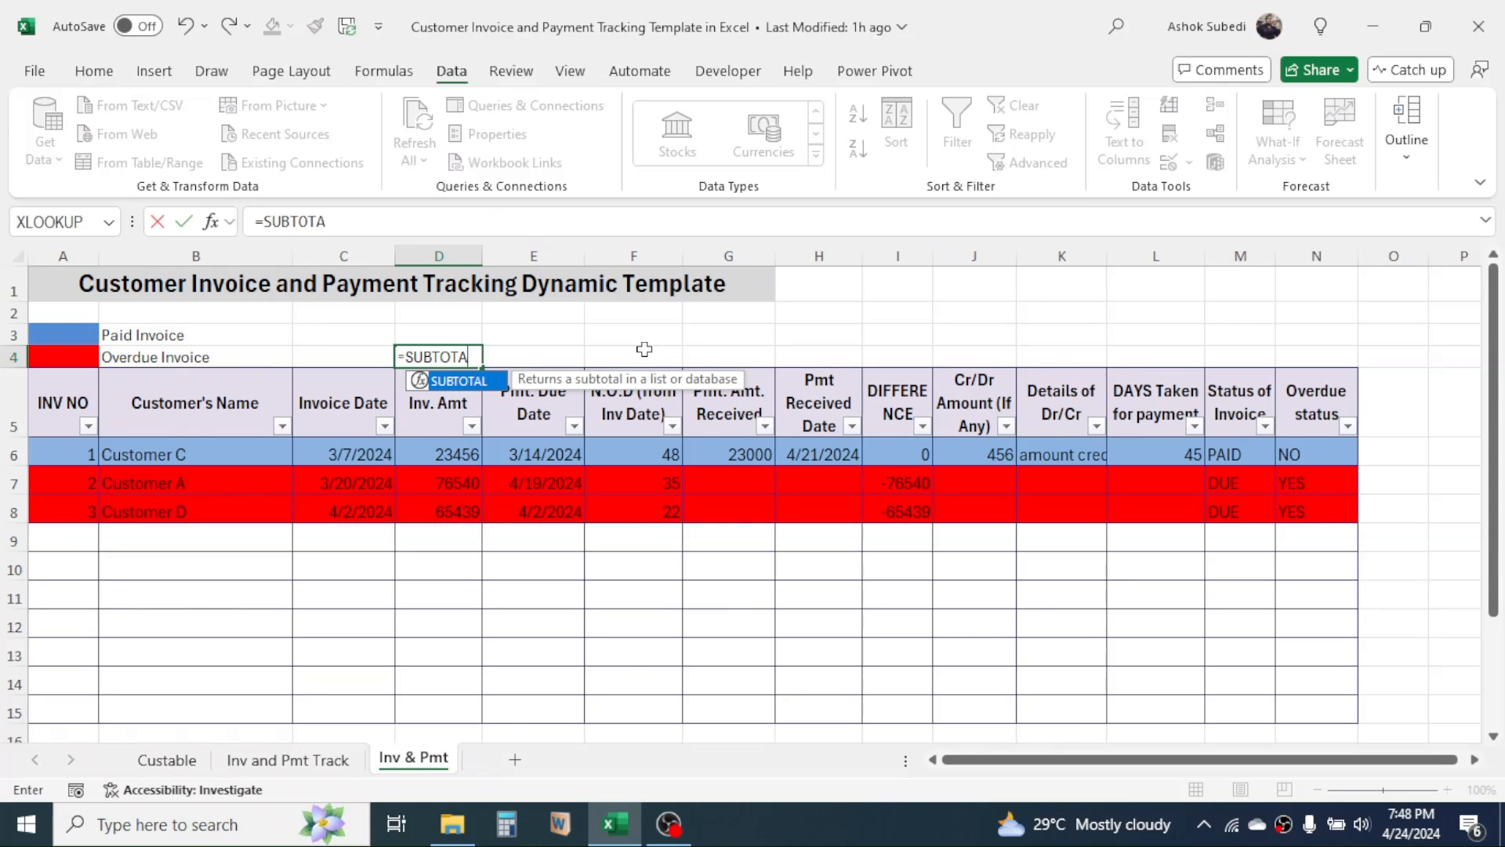
text(L()
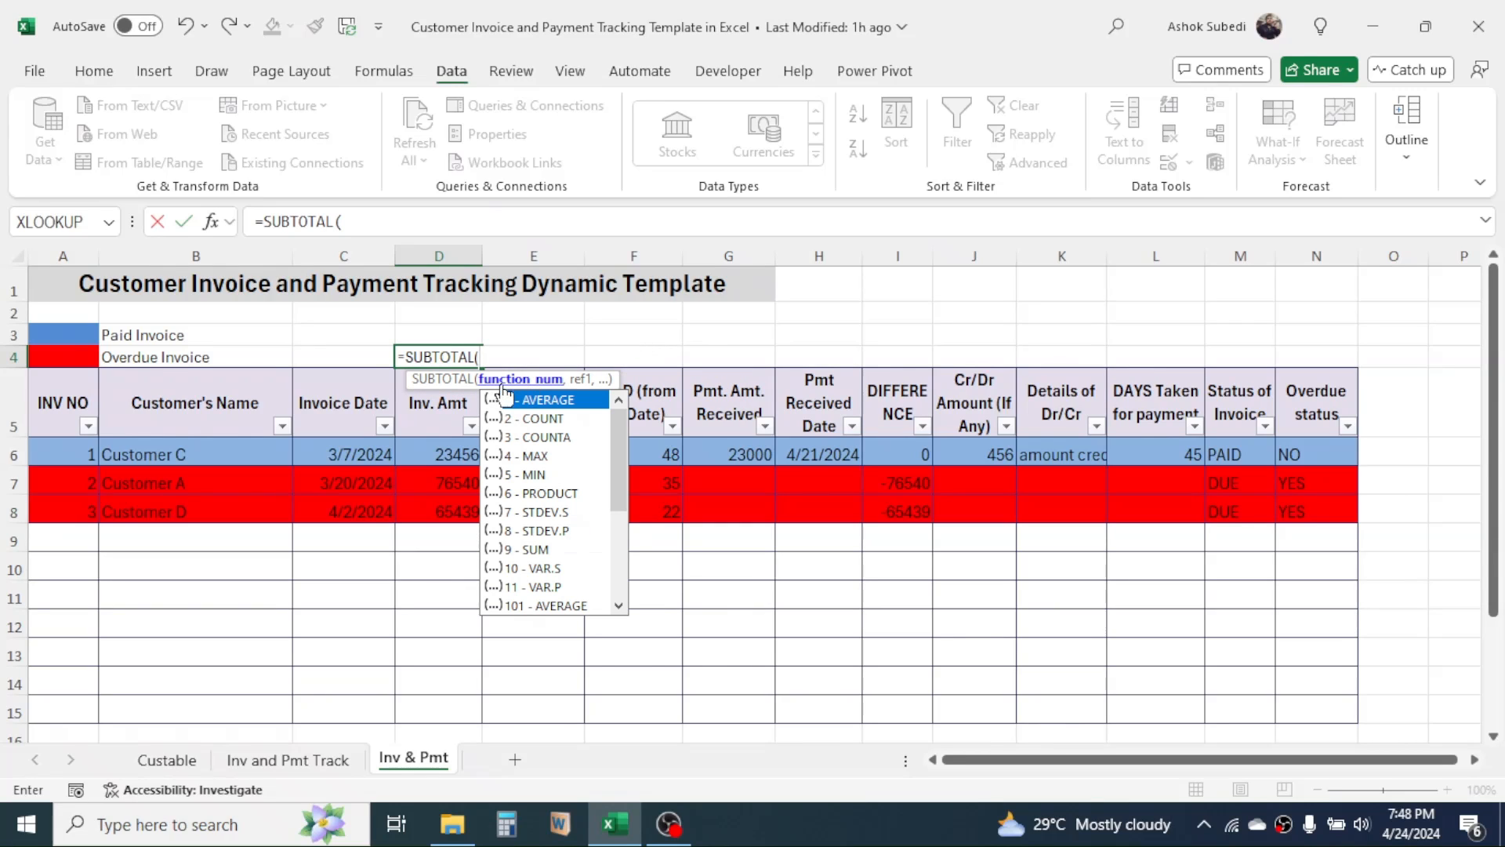
double_click(523, 550)
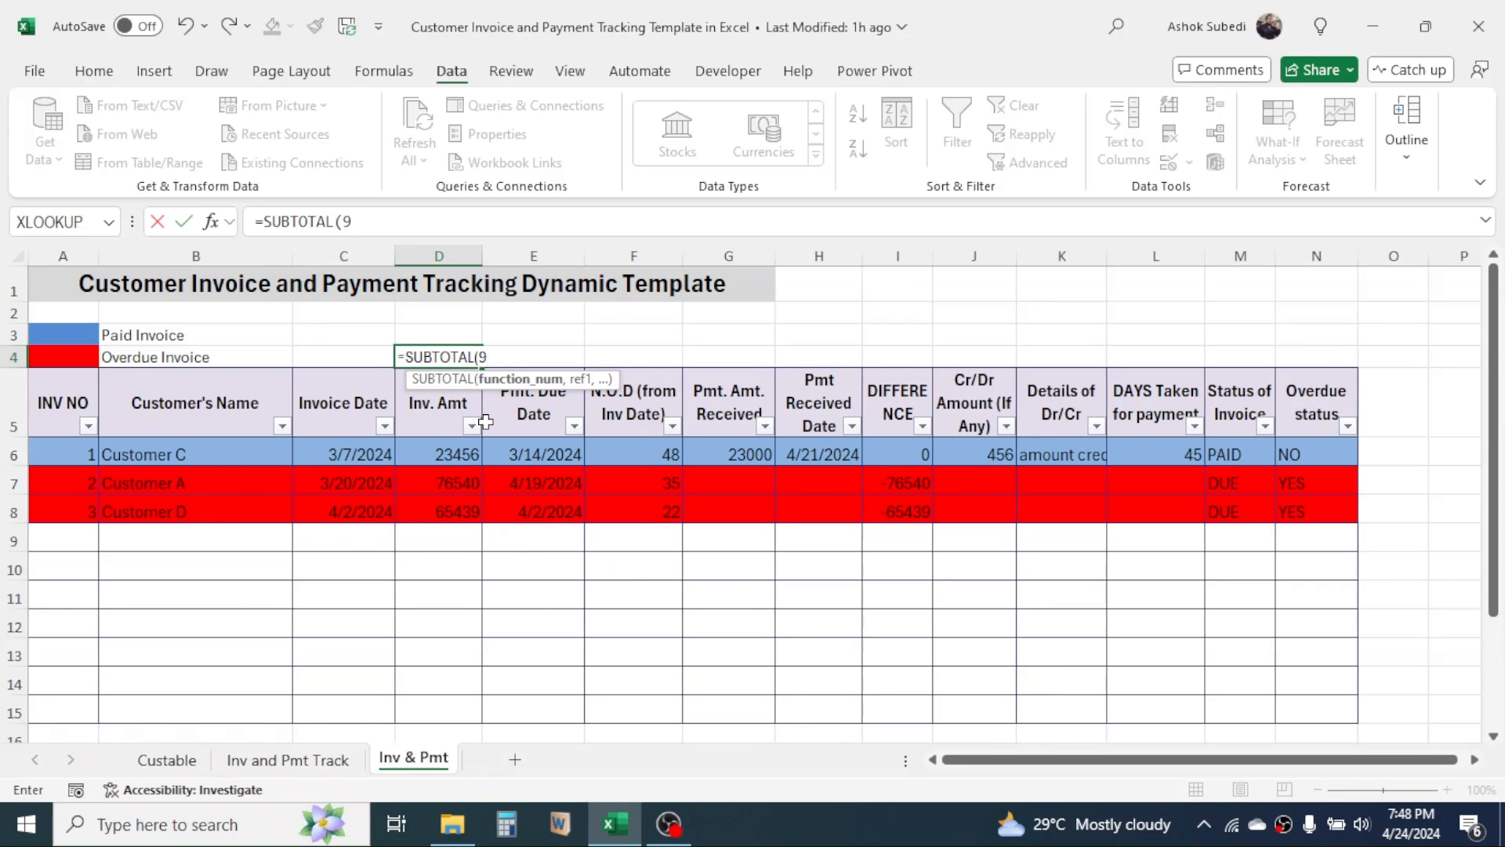
text(,)
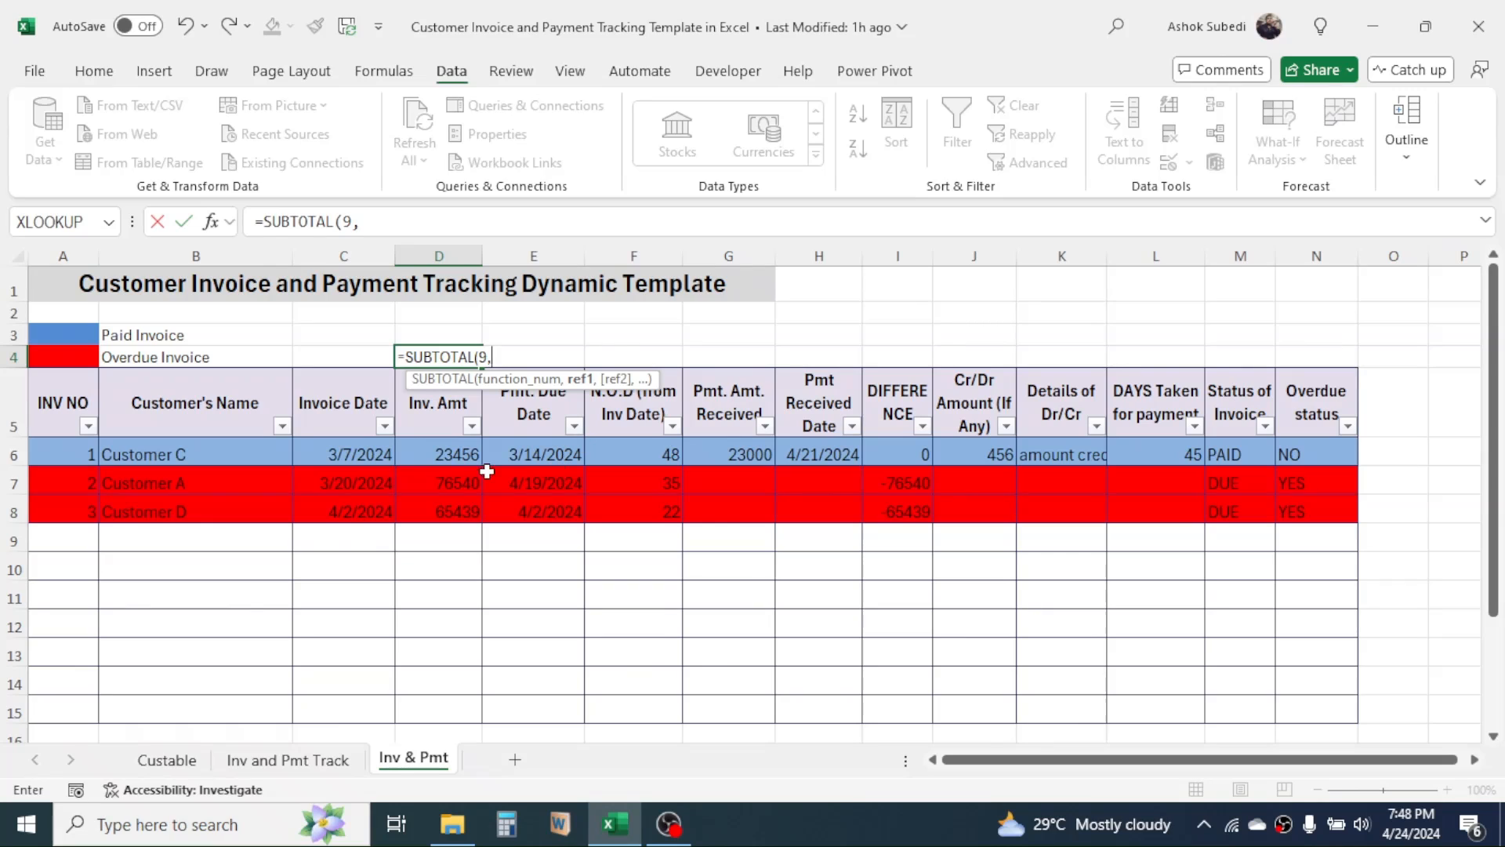
drag(436, 454, 446, 712)
text())
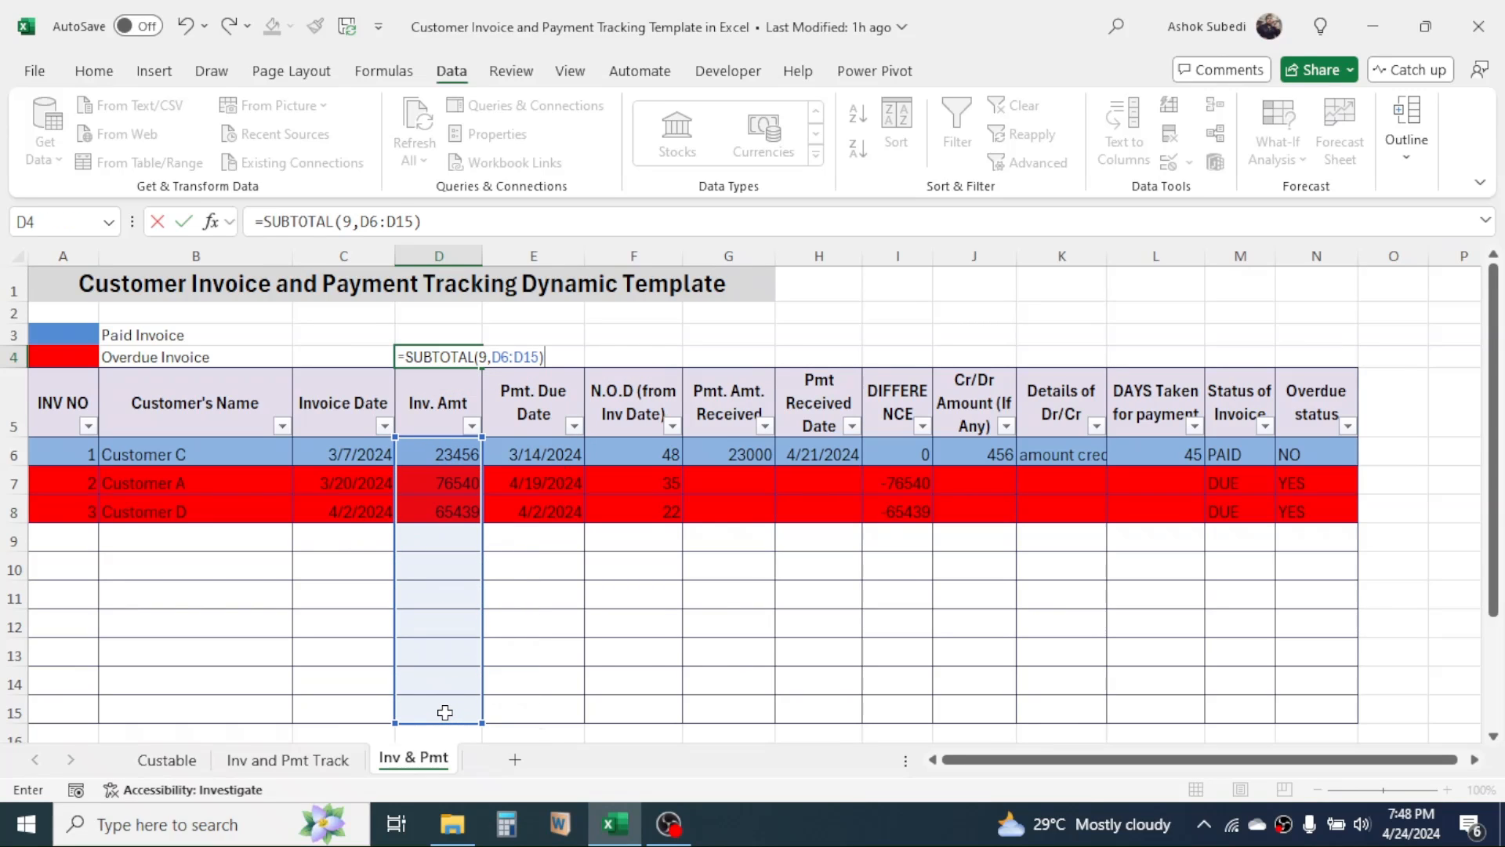
key(Return)
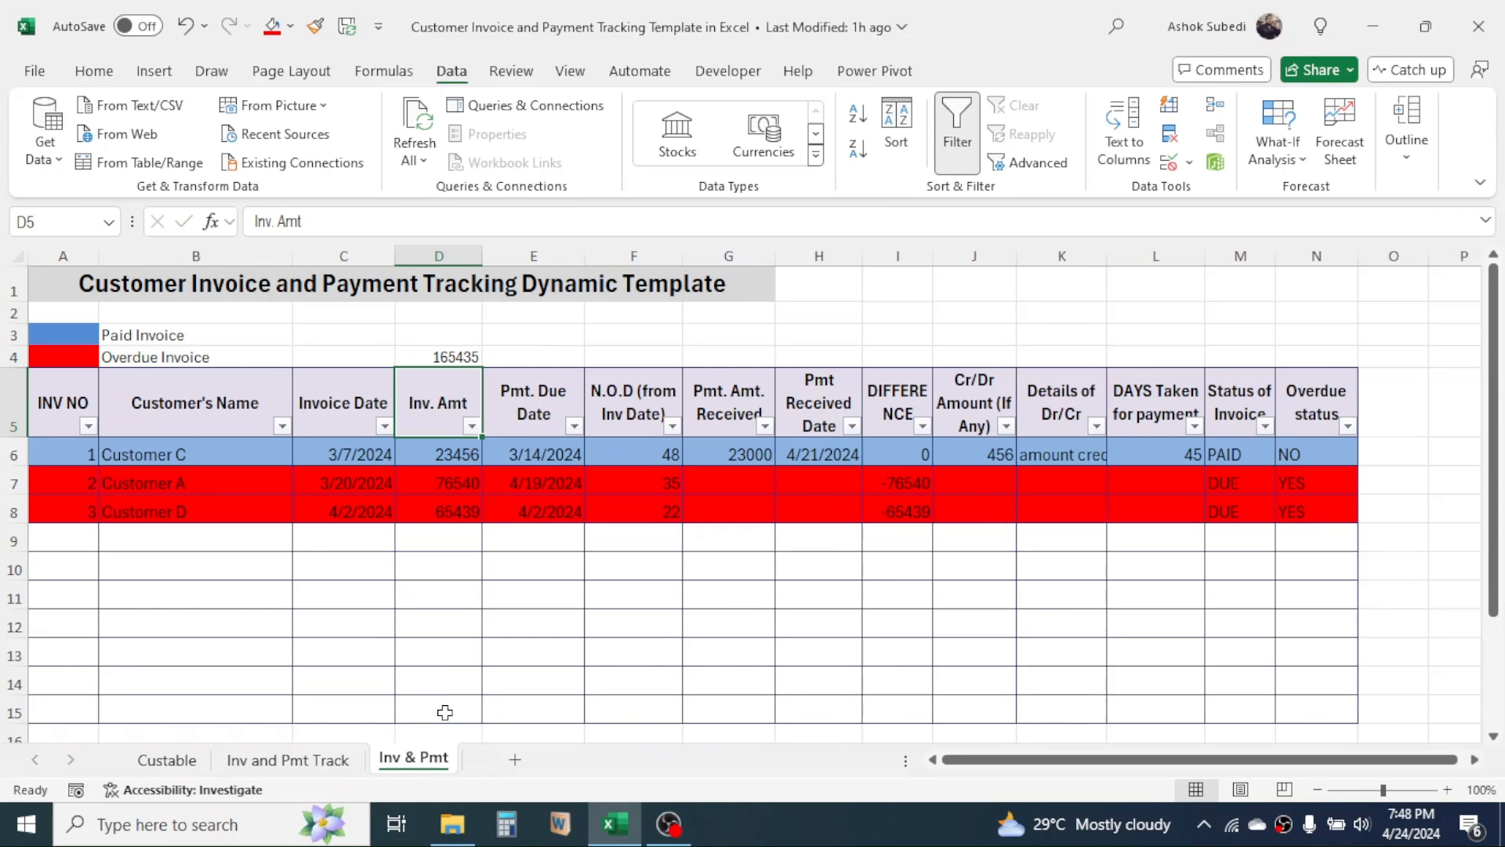
Copy the D4 subtotal formula to G4, I4 and J4 for the payment received, difference and Cr/Dr amount columns
click(465, 357)
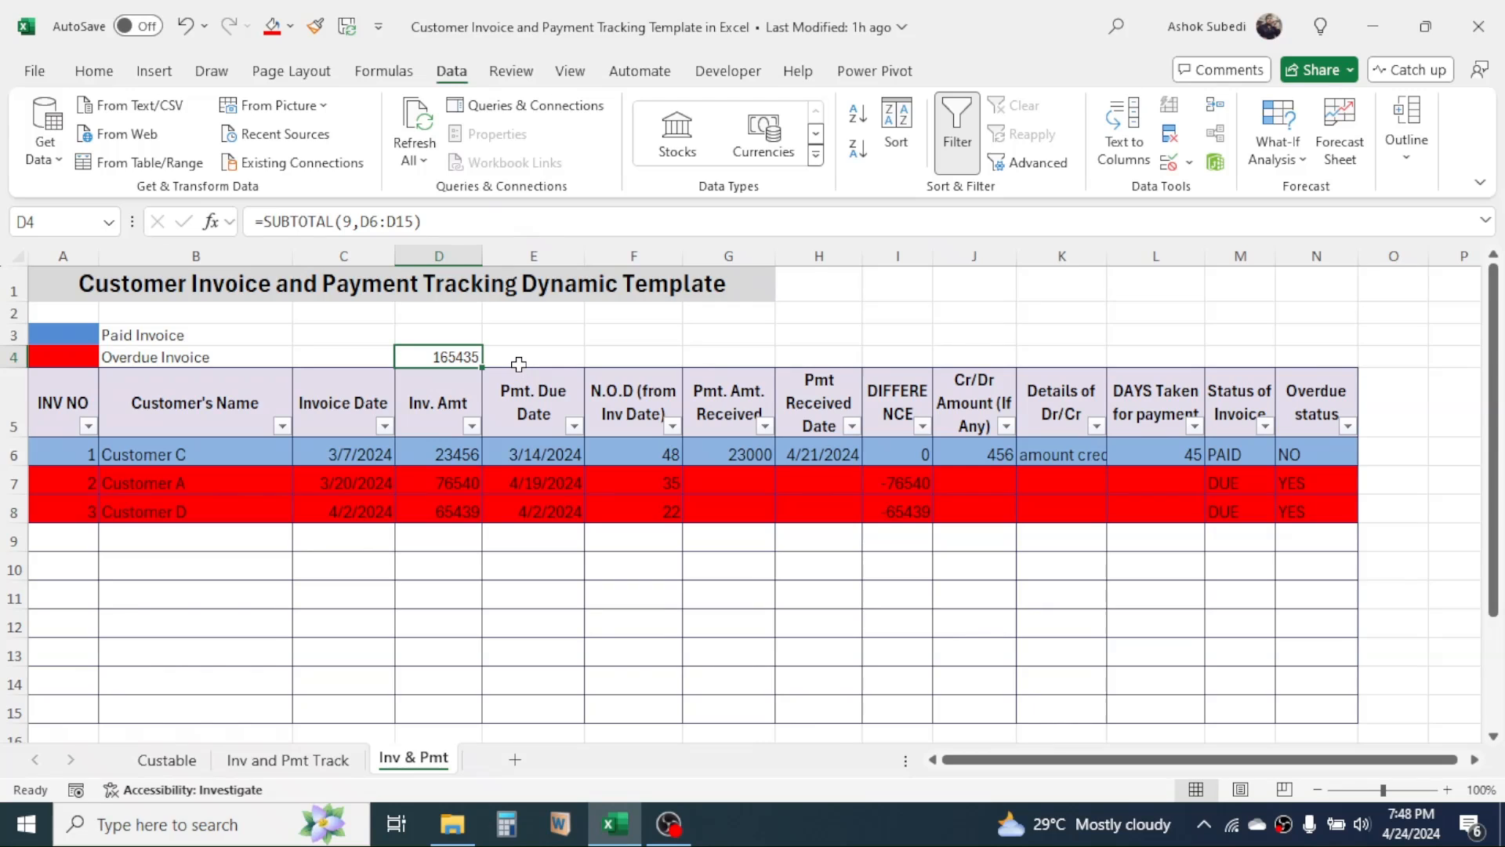
key(ctrl+c)
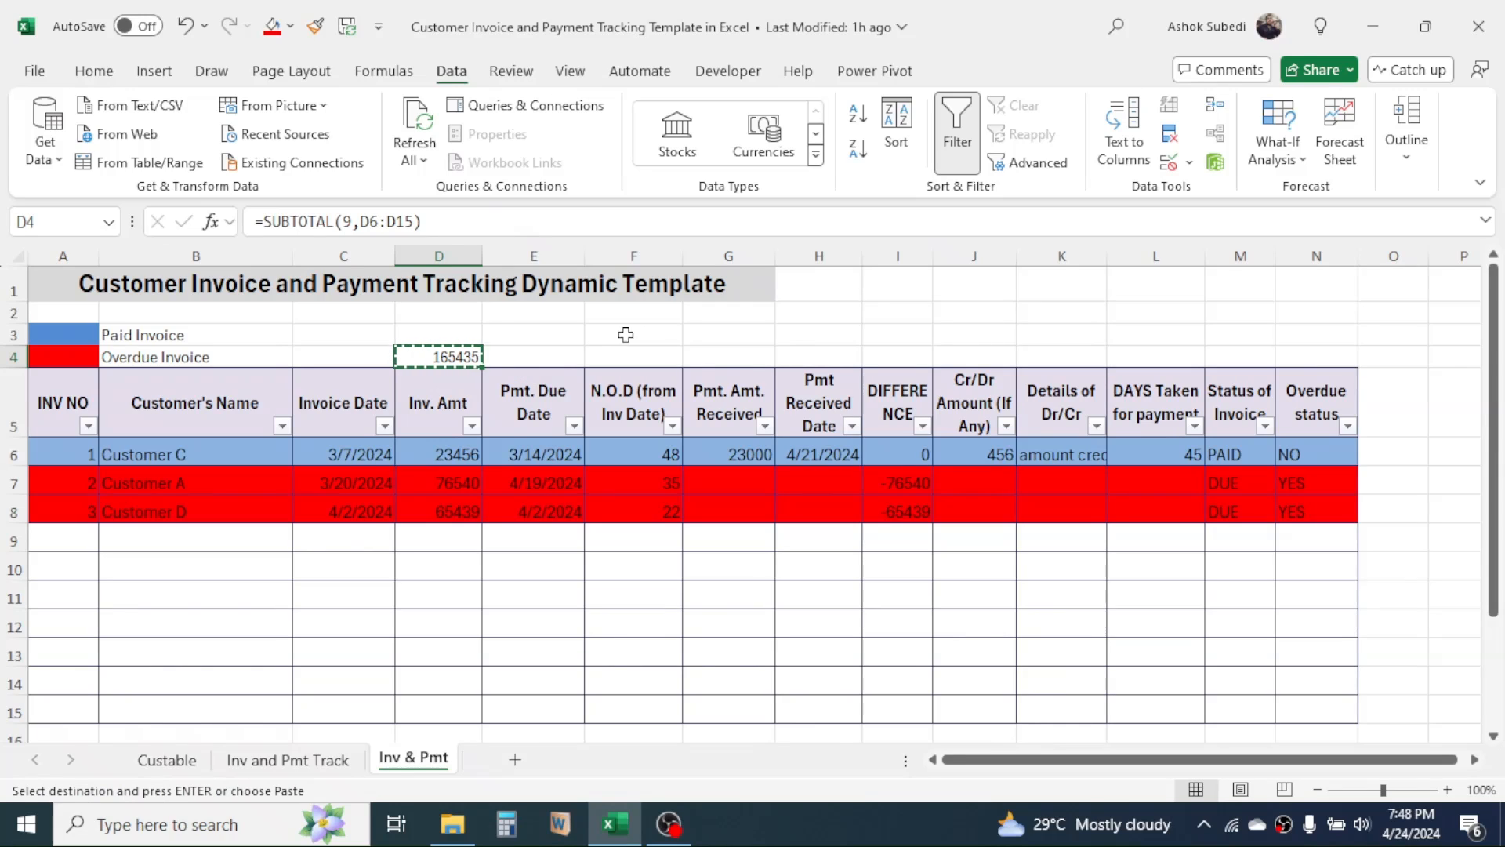
click(742, 351)
key(ctrl+v)
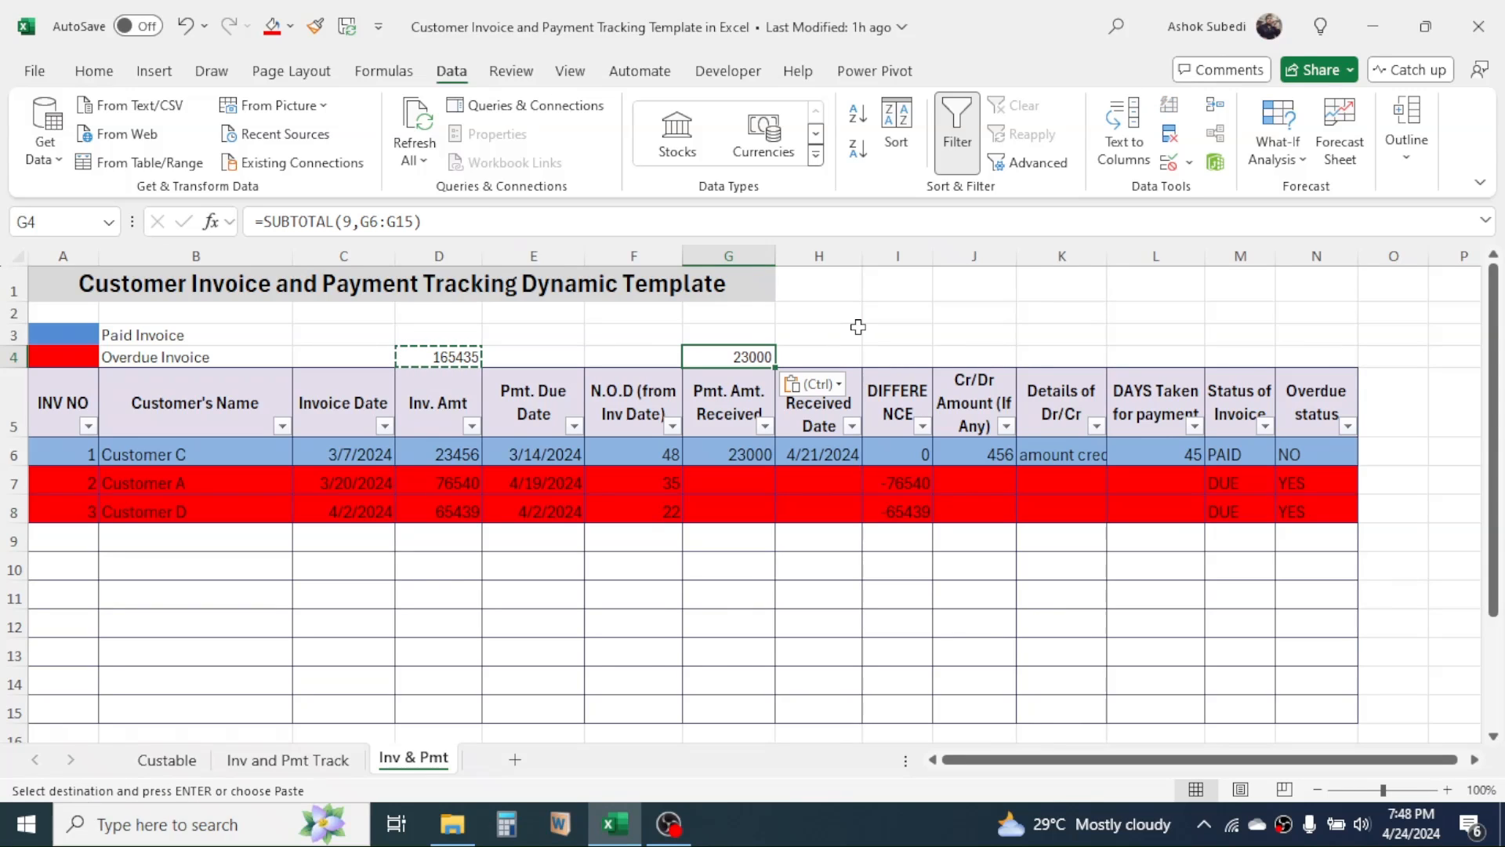
click(898, 351)
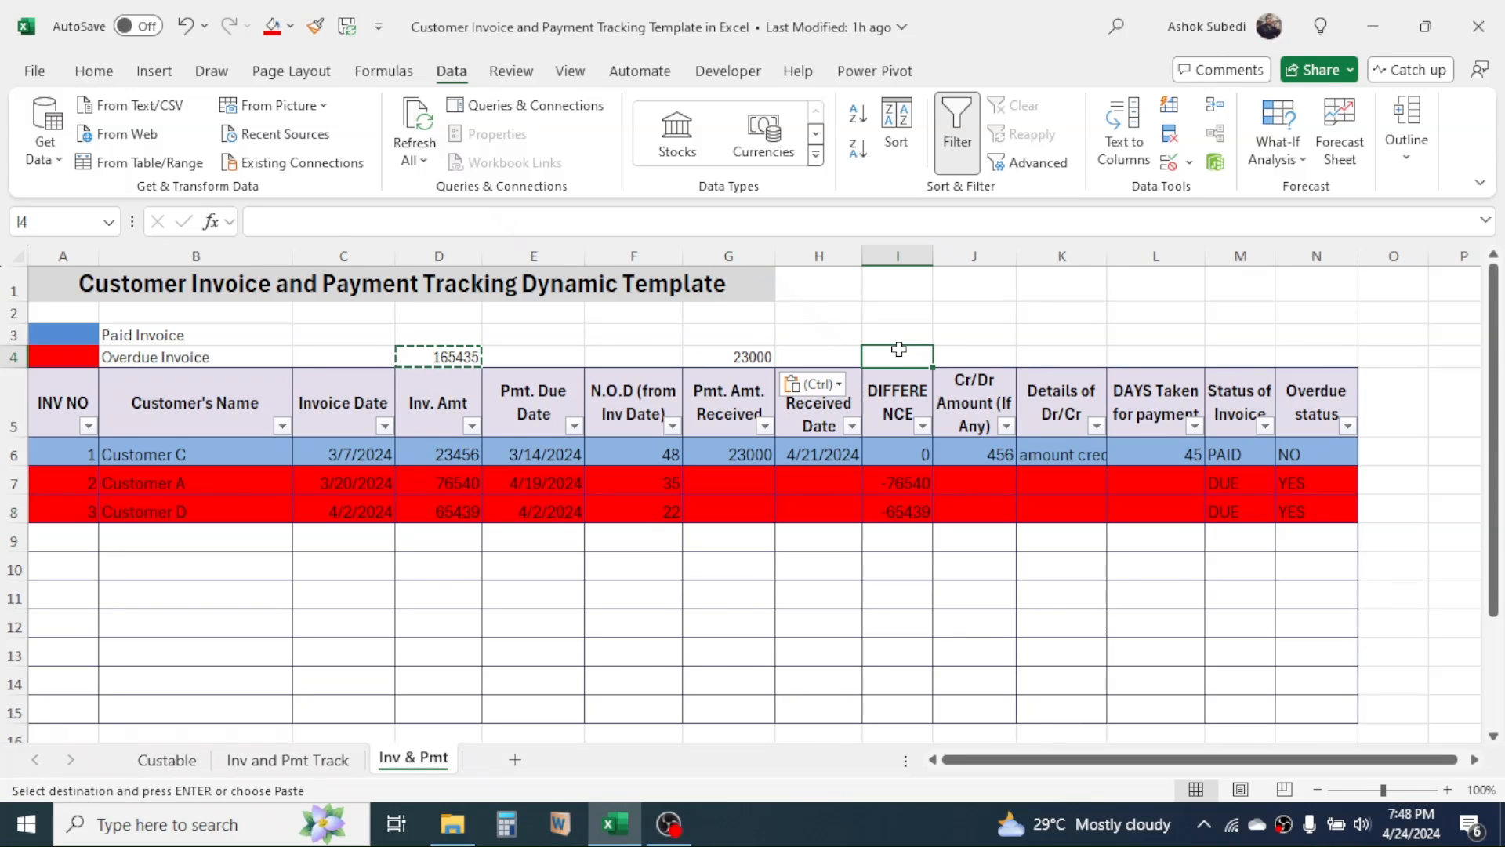
key(ctrl+v)
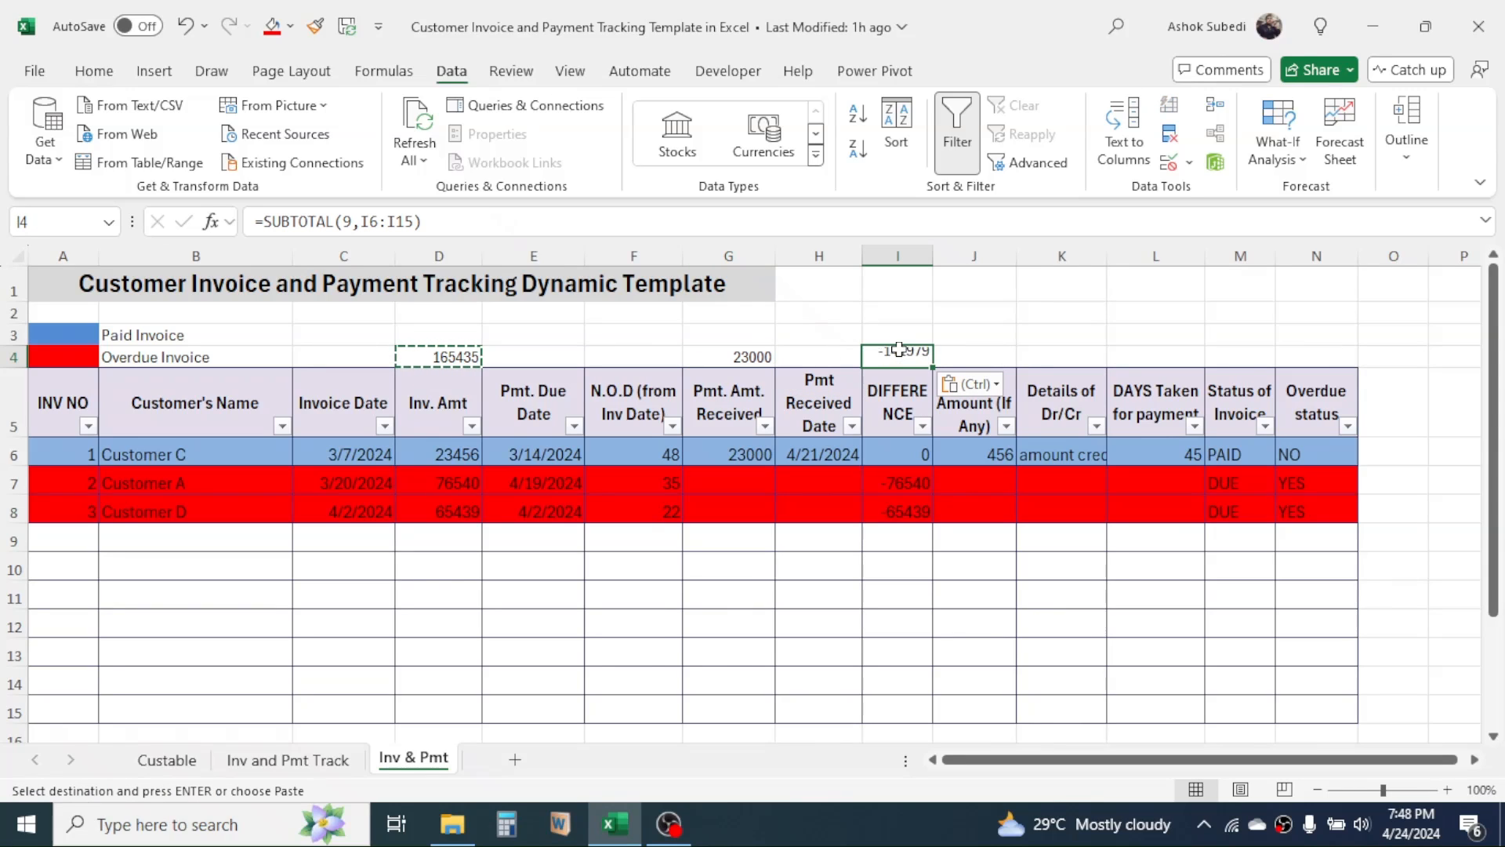
click(969, 353)
key(ctrl+v)
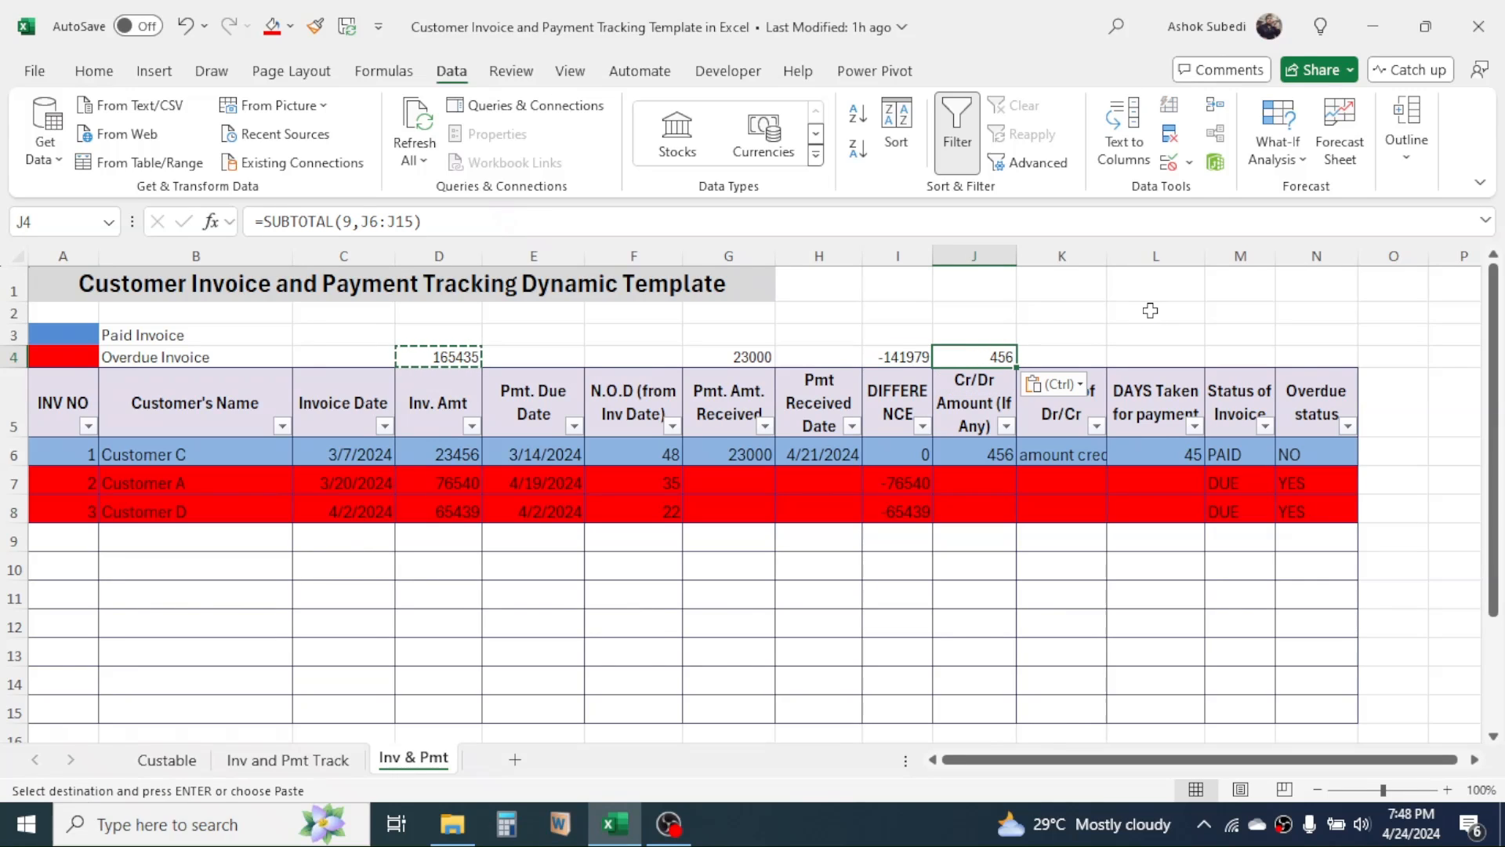
Start a new invoice in row 9 with invoice number 4 and Customer C chosen from the customer list
click(89, 539)
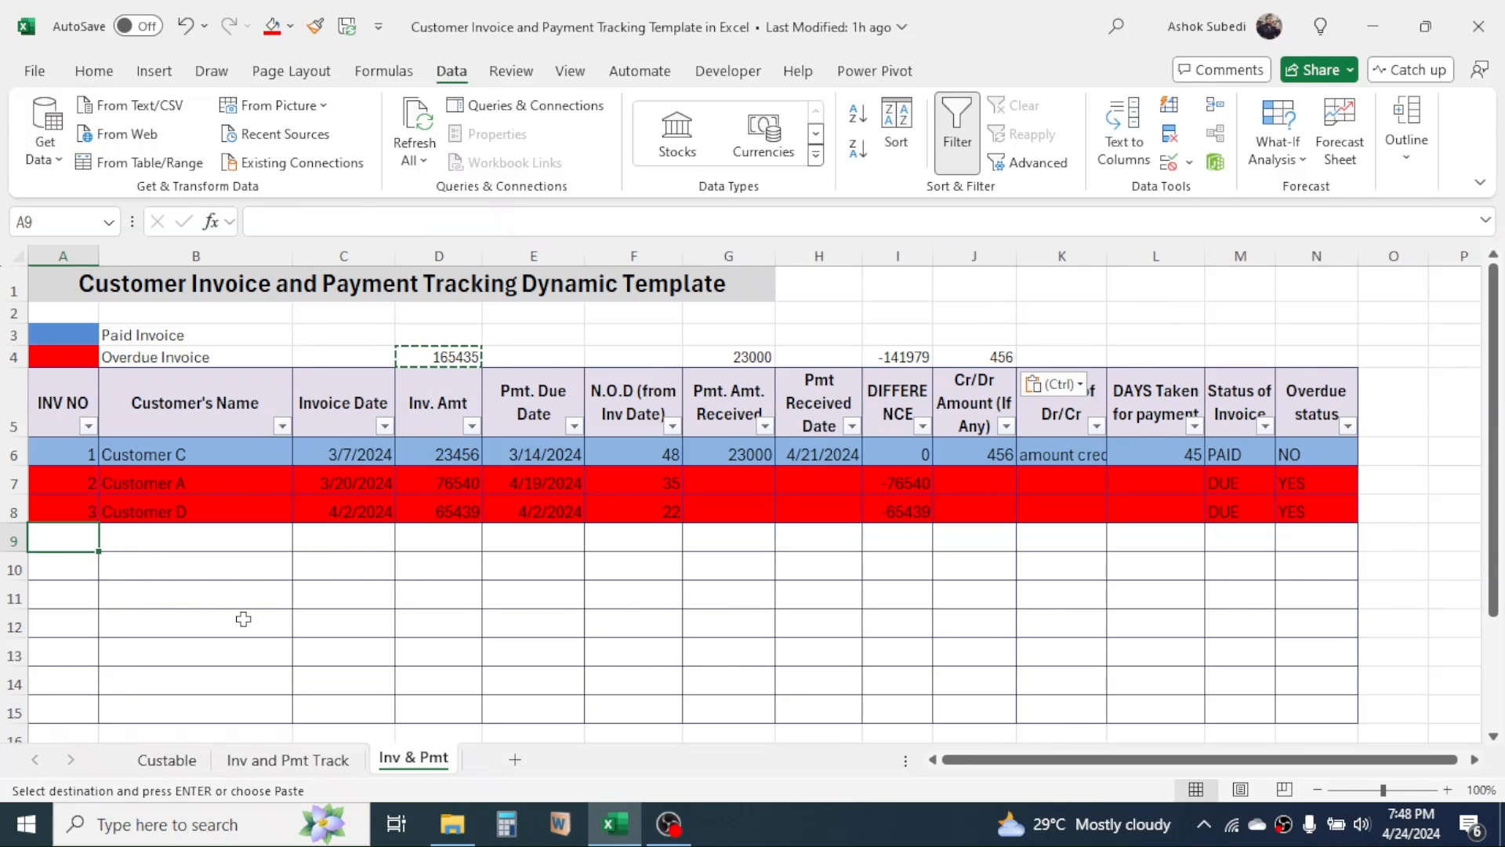
text(4)
key(ctrl+Return)
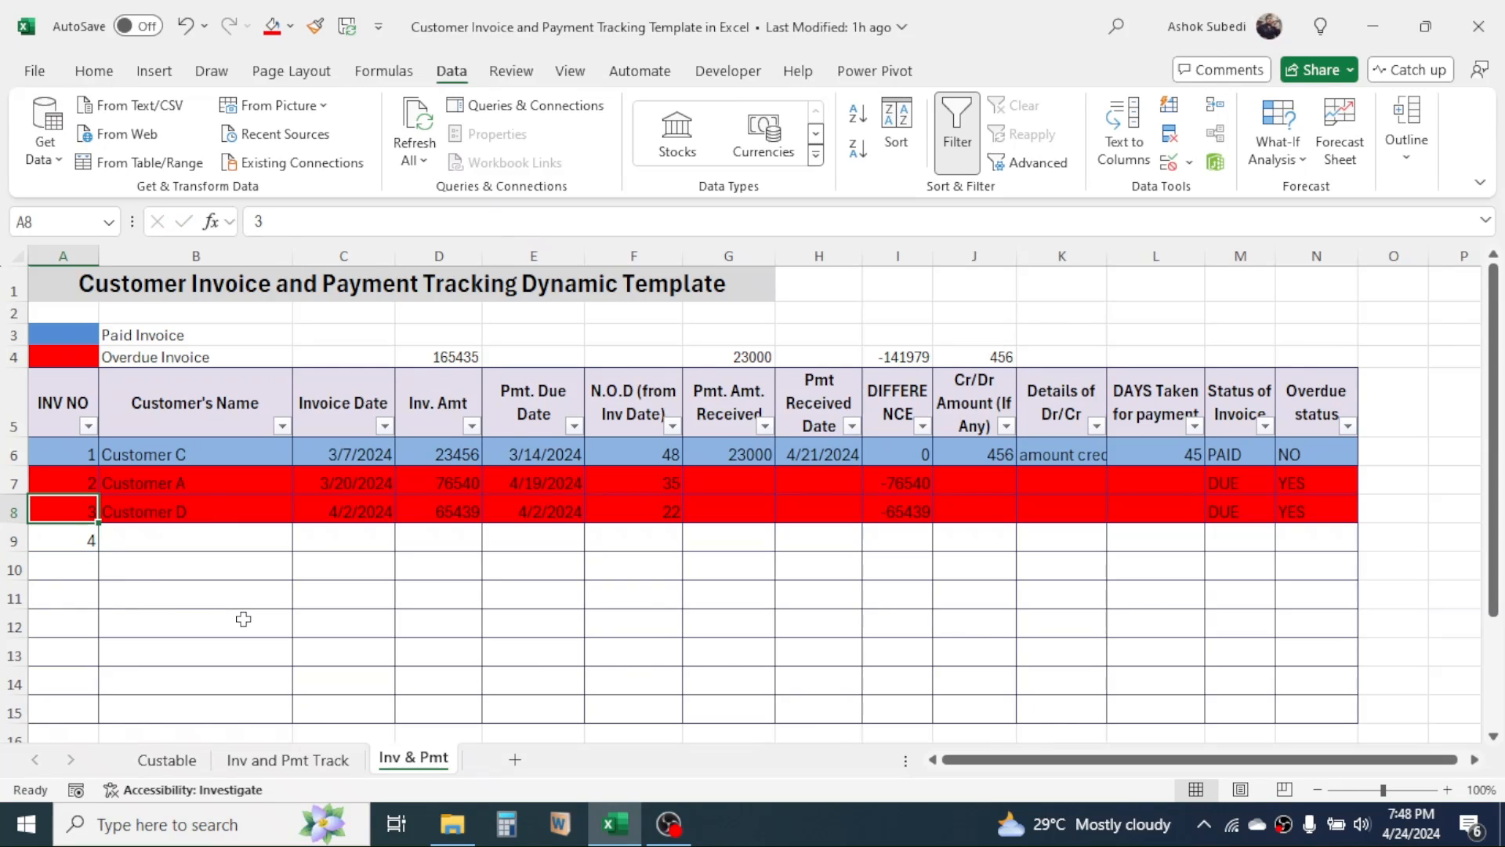
click(203, 545)
click(303, 541)
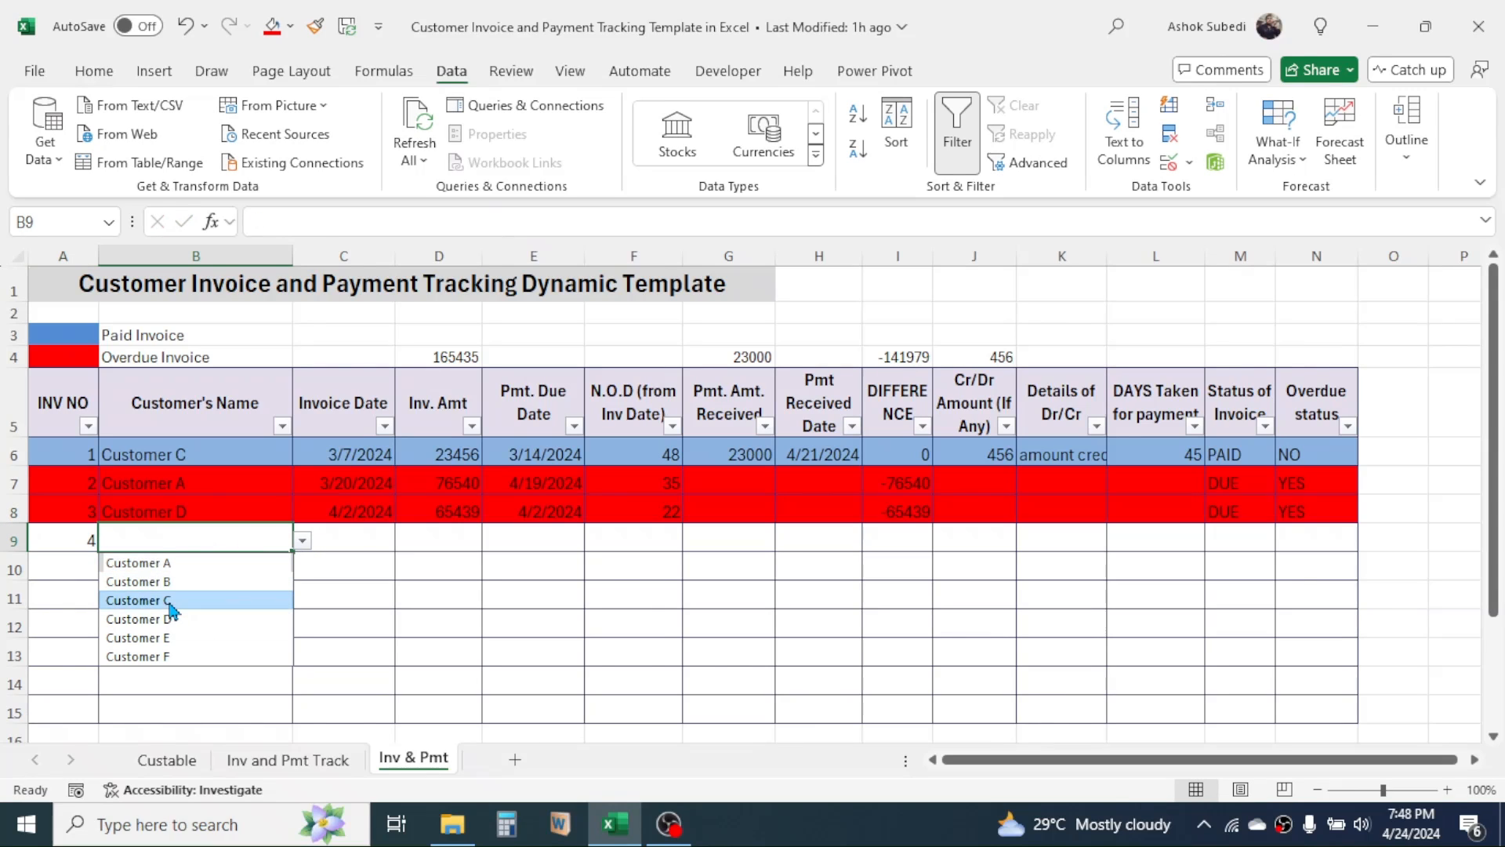
click(168, 602)
Give invoice 4 the invoice date 4/3/2024 with the date picker and an invoice amount of 65432
click(357, 541)
click(414, 538)
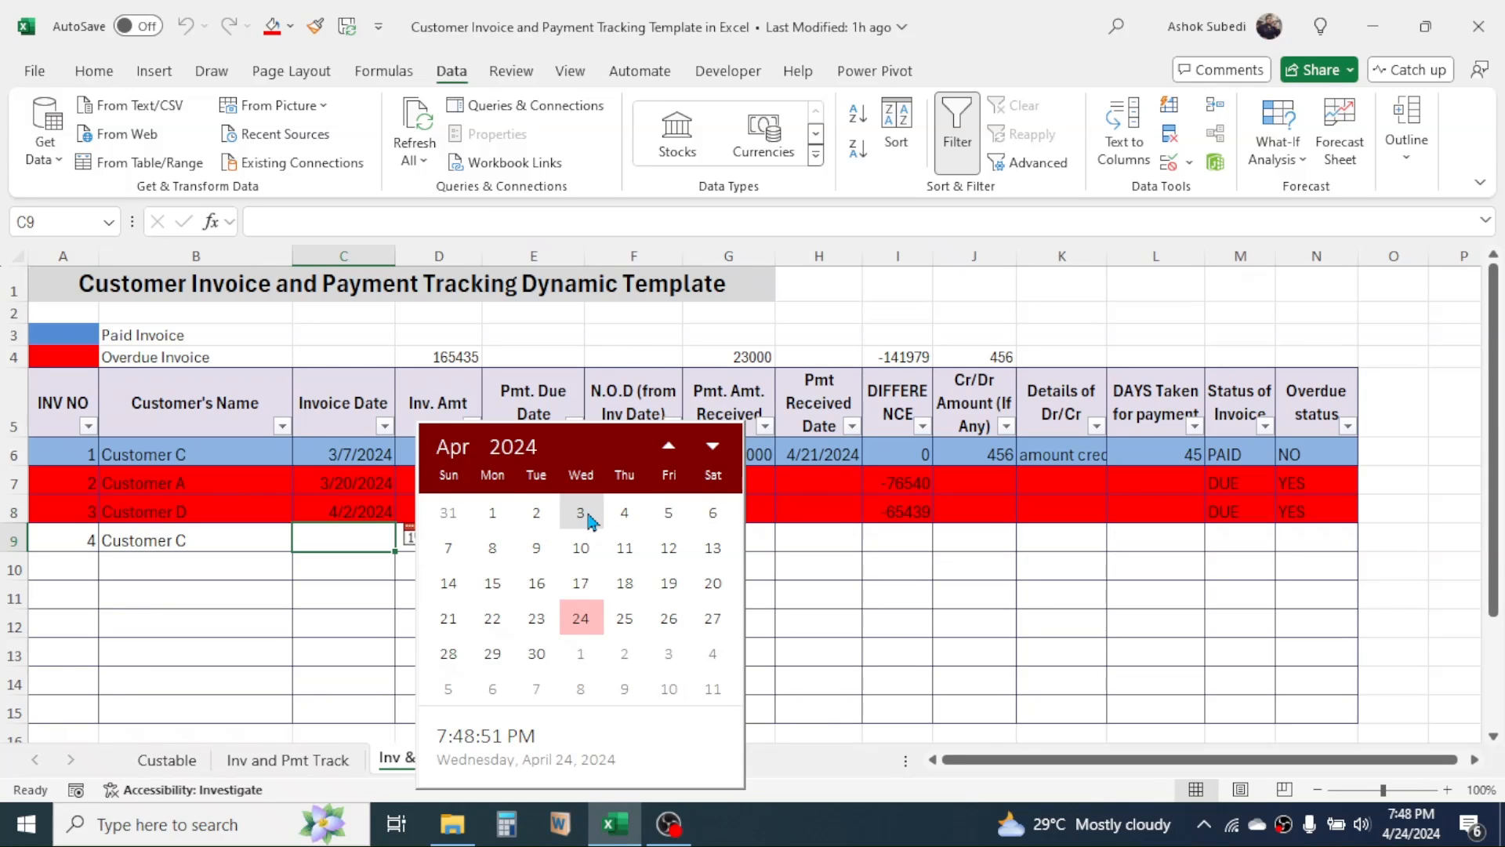
click(580, 513)
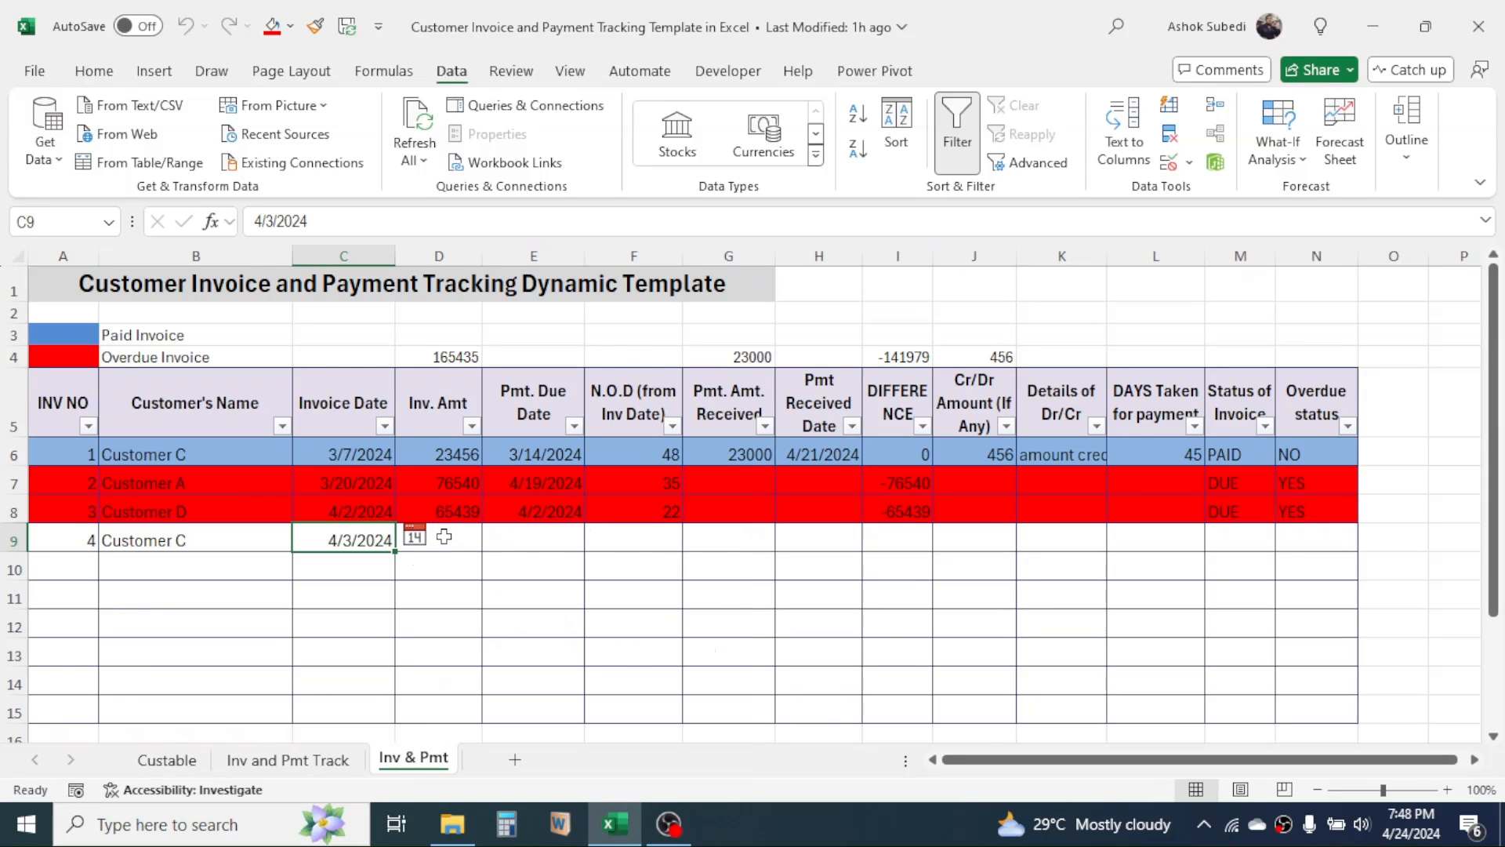
key(Tab)
text(65)
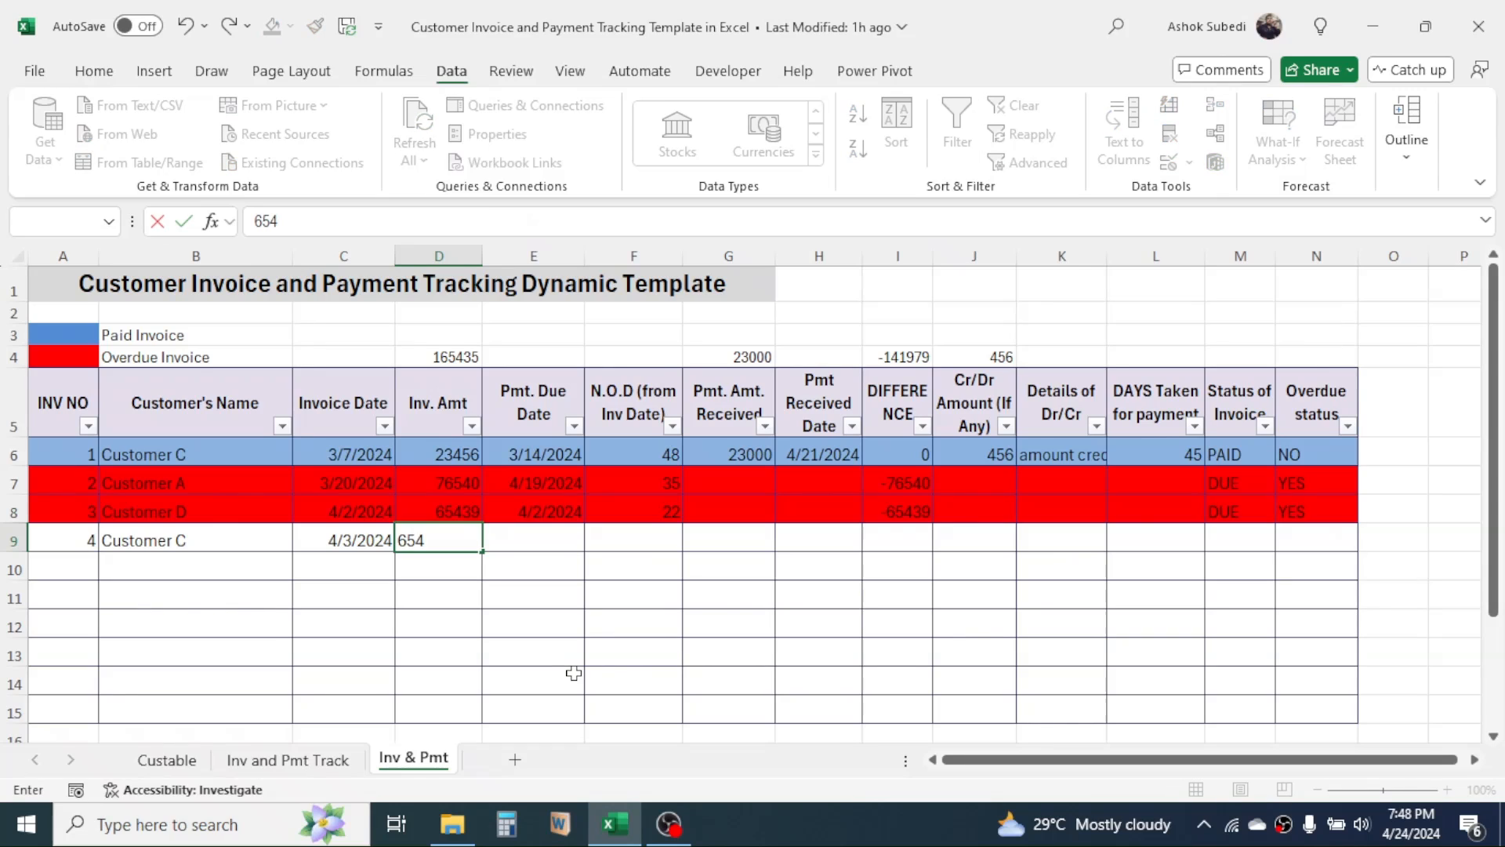
text(432)
key(Return)
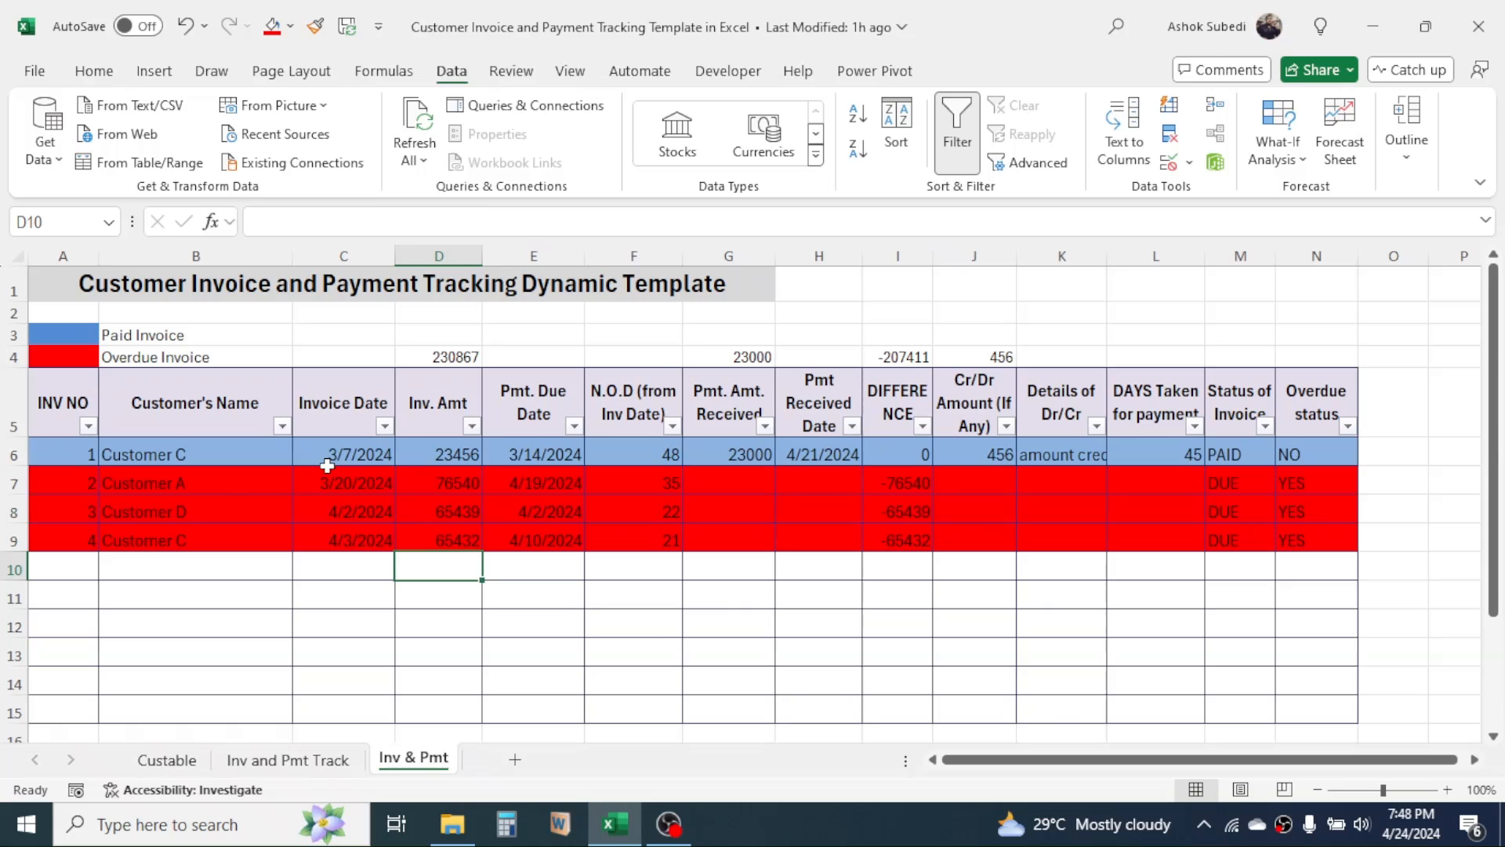
Filter the Customer's Name column to Customer C and check the D4 subtotal against the visible invoice amounts
click(281, 425)
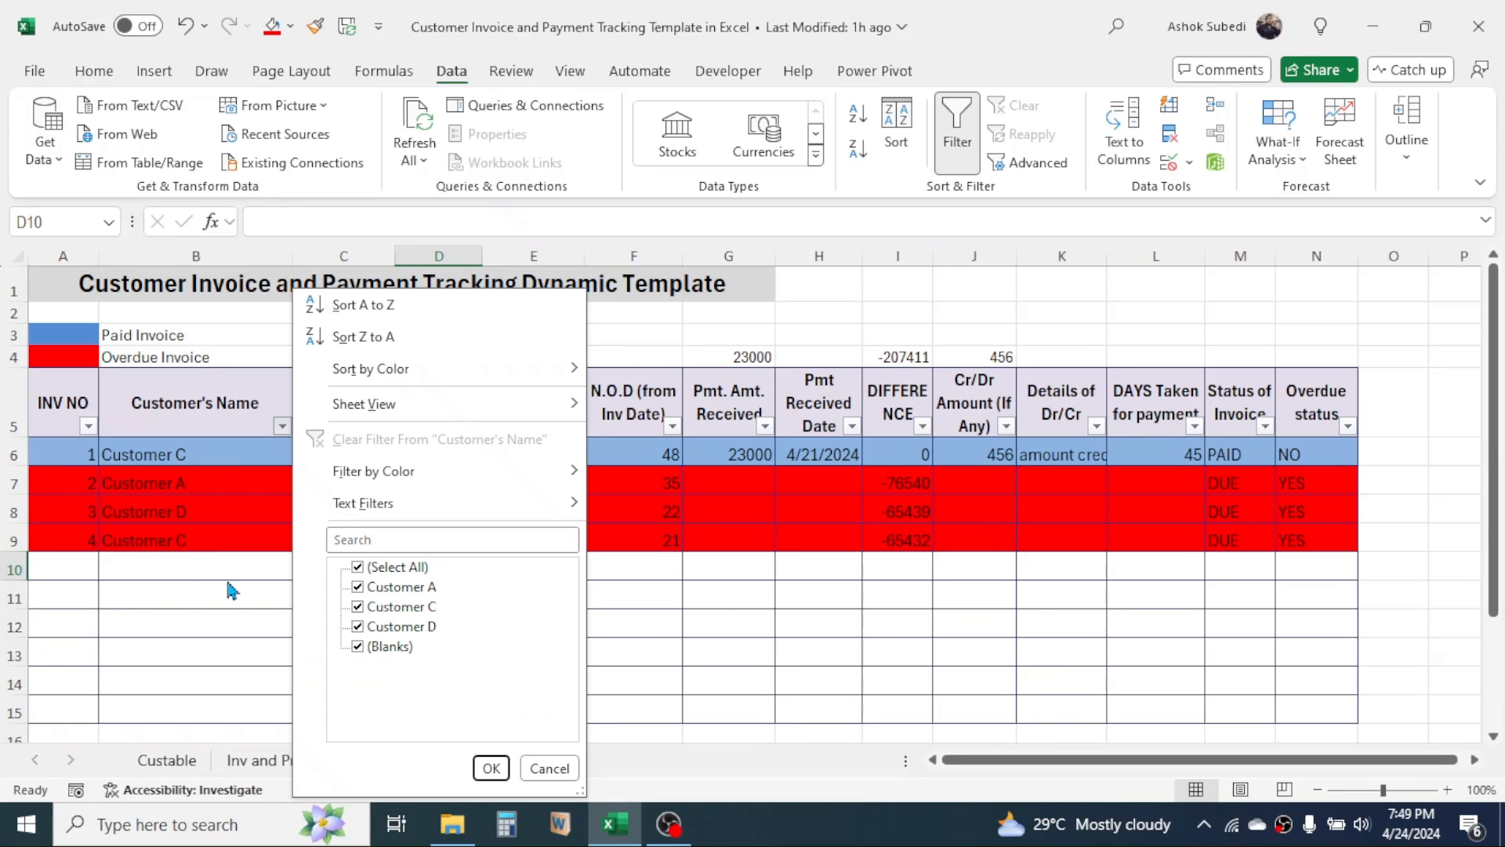
click(376, 569)
click(357, 607)
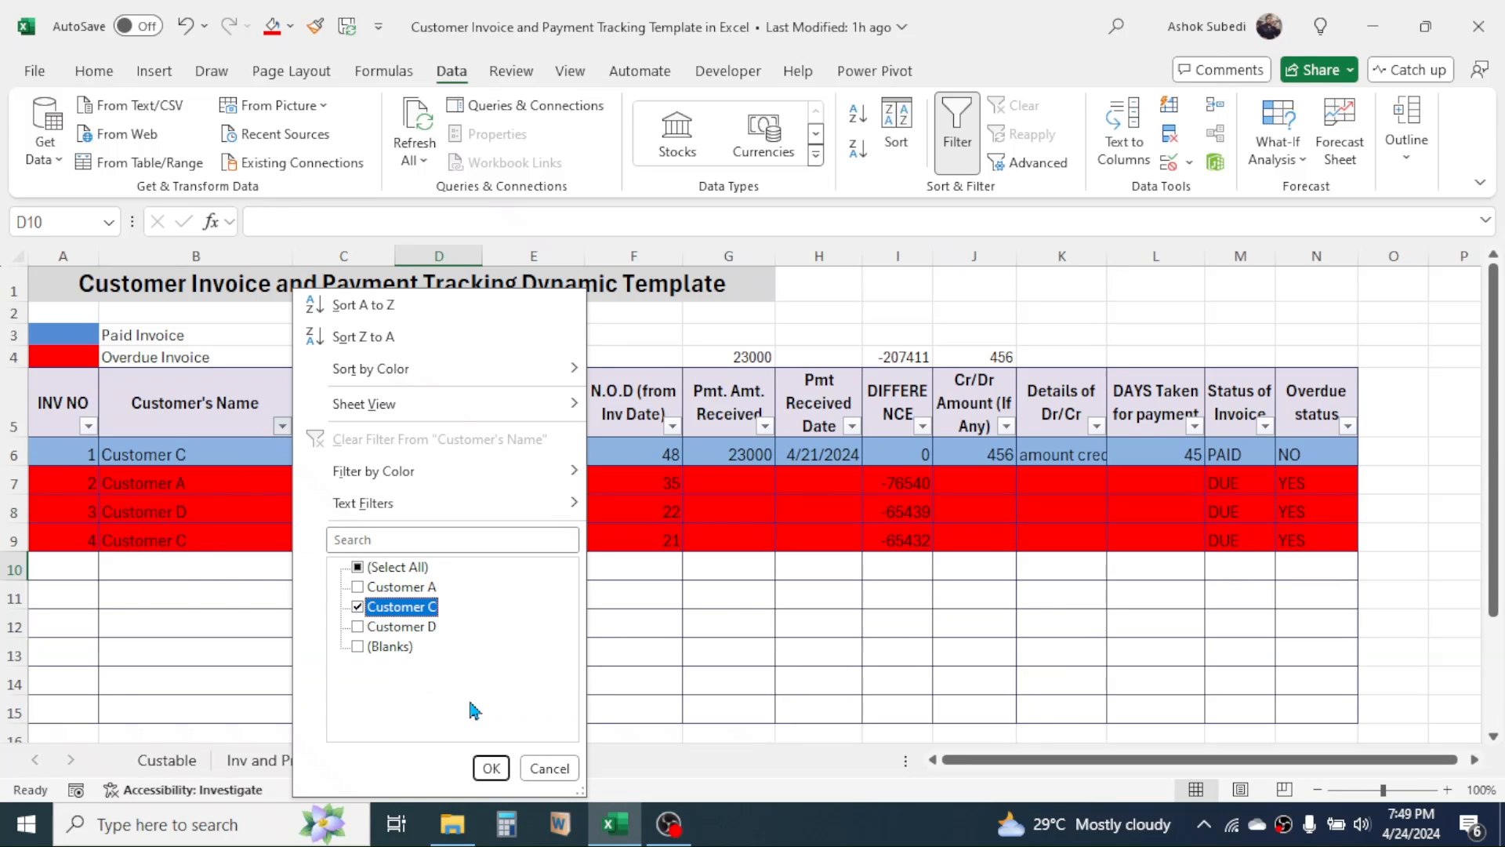
click(491, 767)
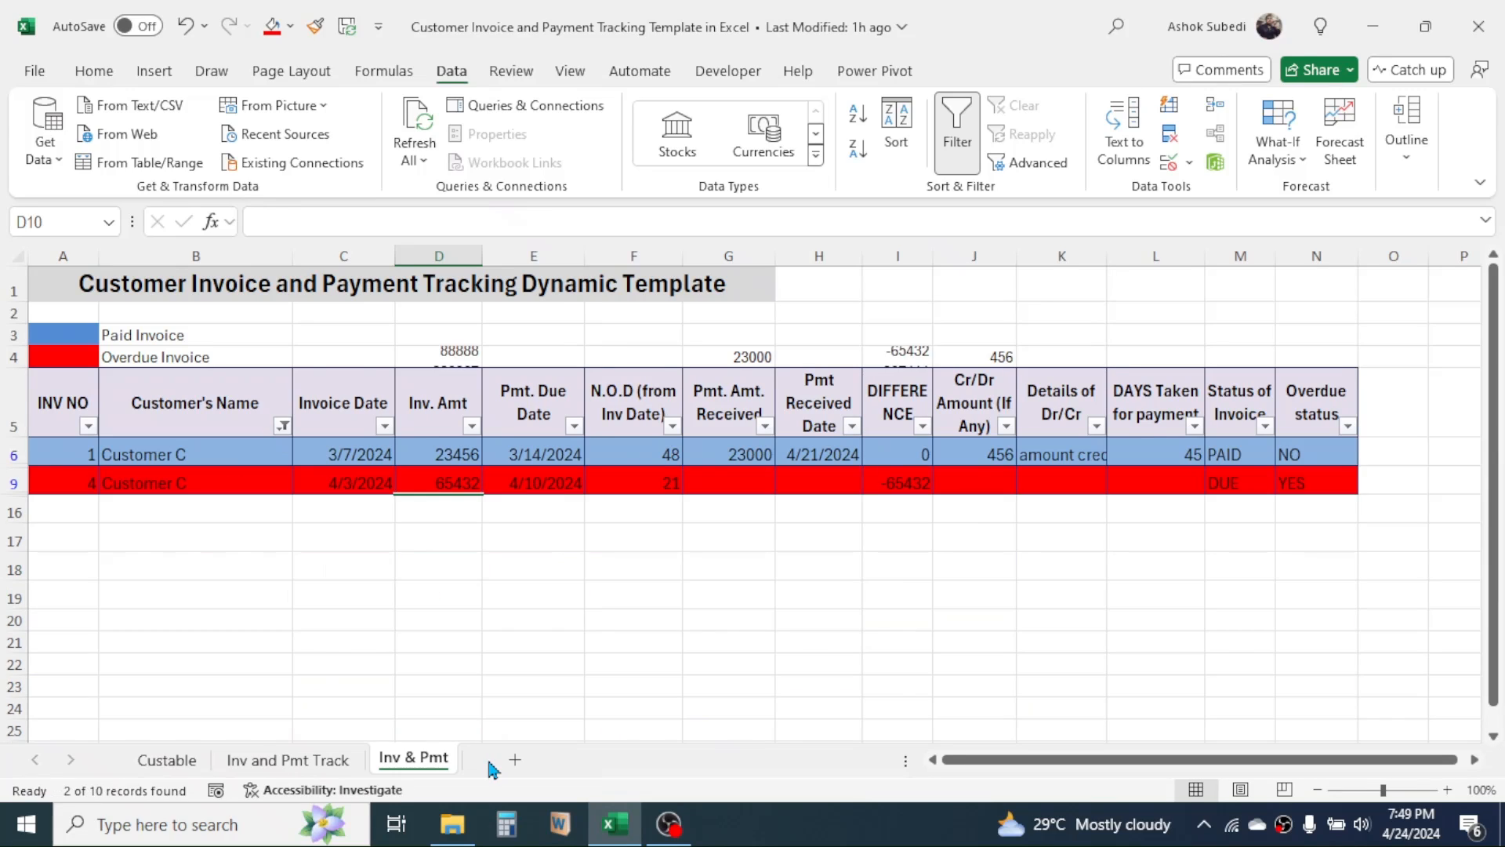
click(461, 362)
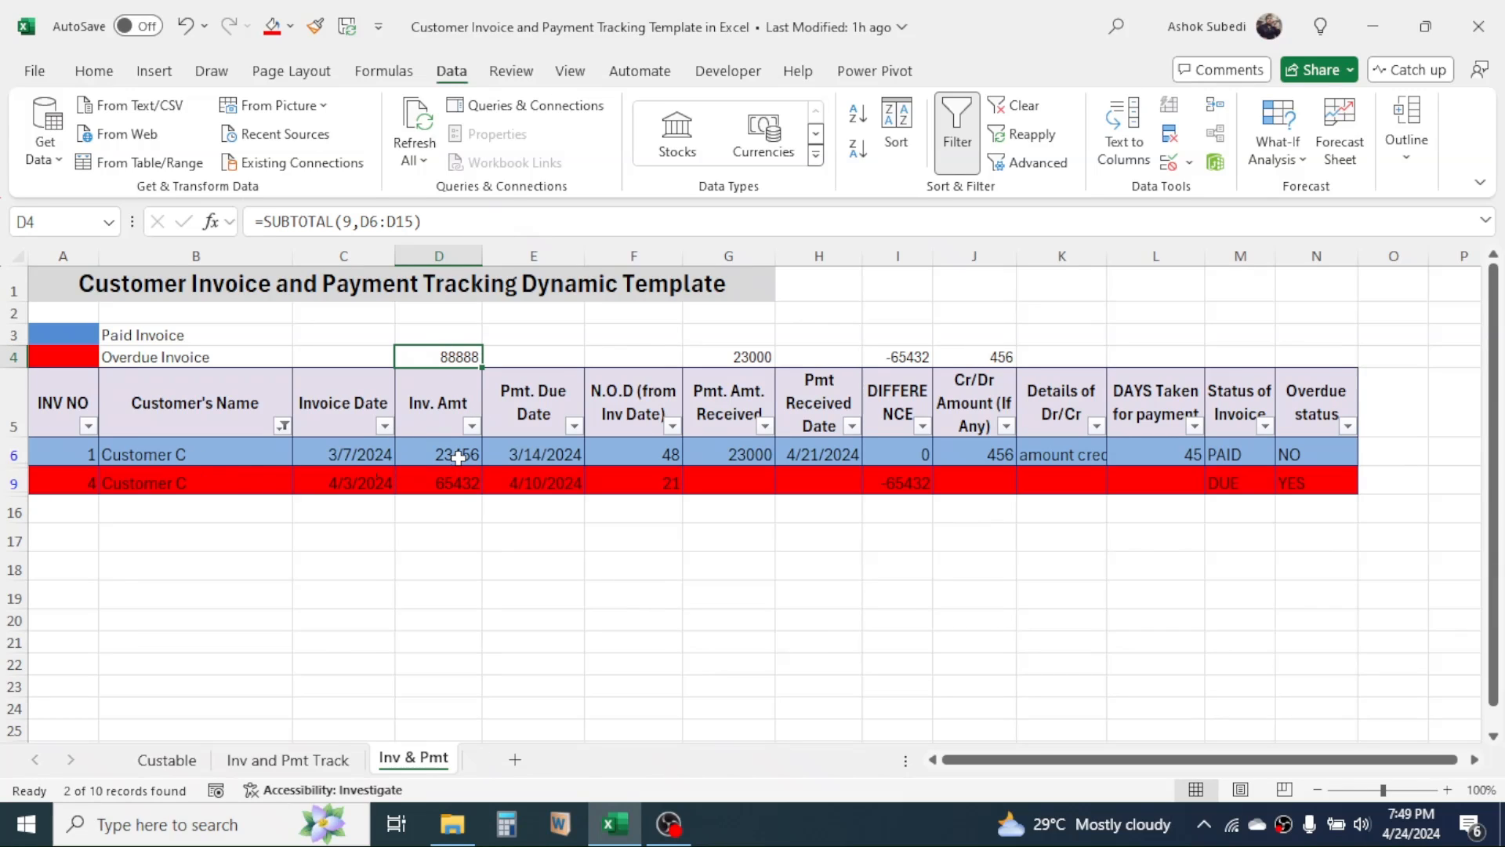
drag(463, 458, 457, 480)
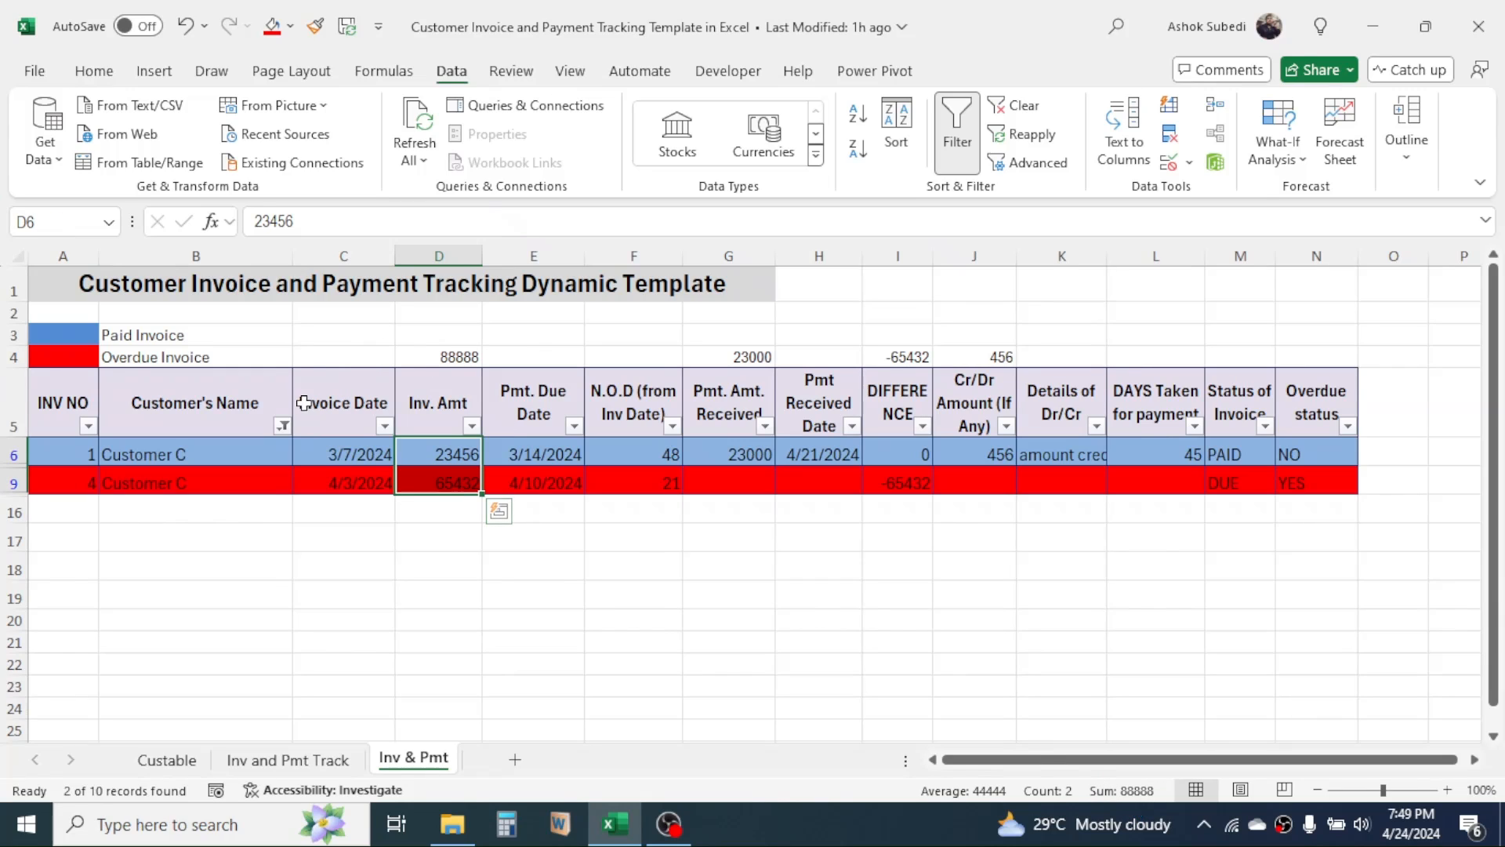
Reset the Customer's Name filter to include all customers and blanks, then deselect the invoice amounts
click(282, 425)
click(356, 568)
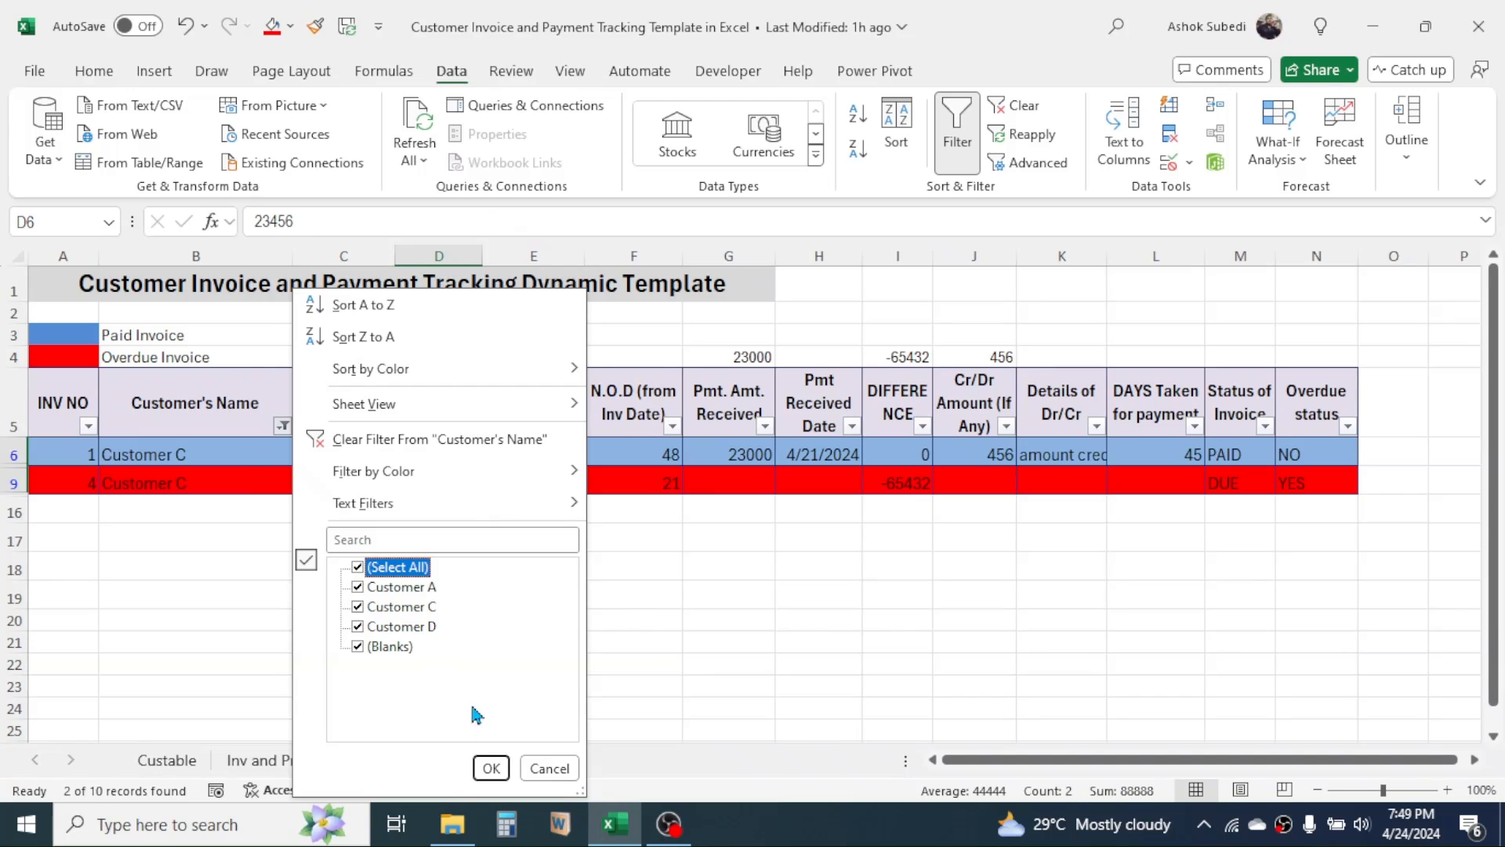
click(811, 407)
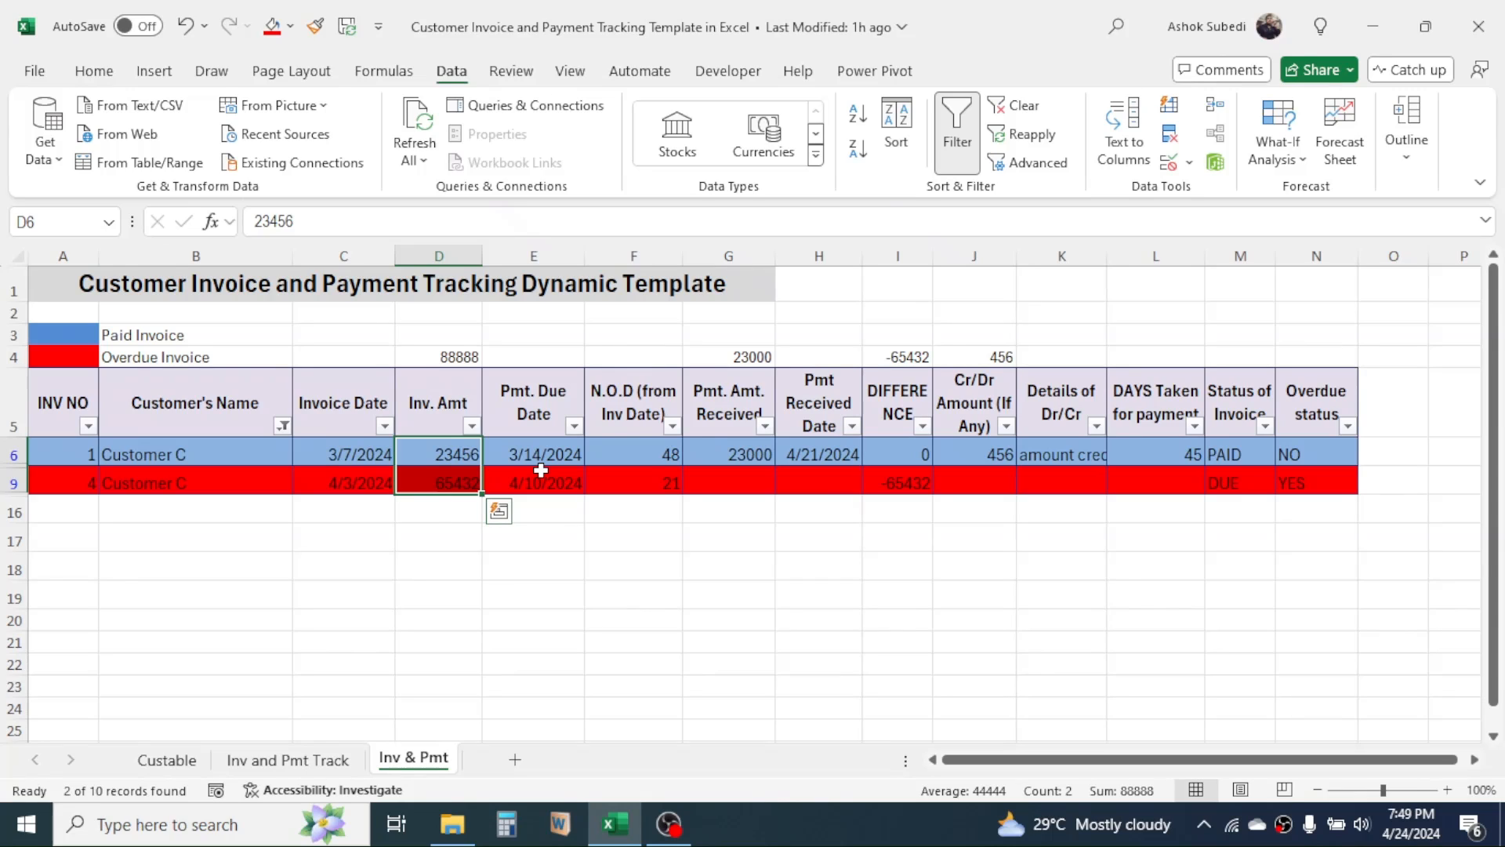
click(283, 425)
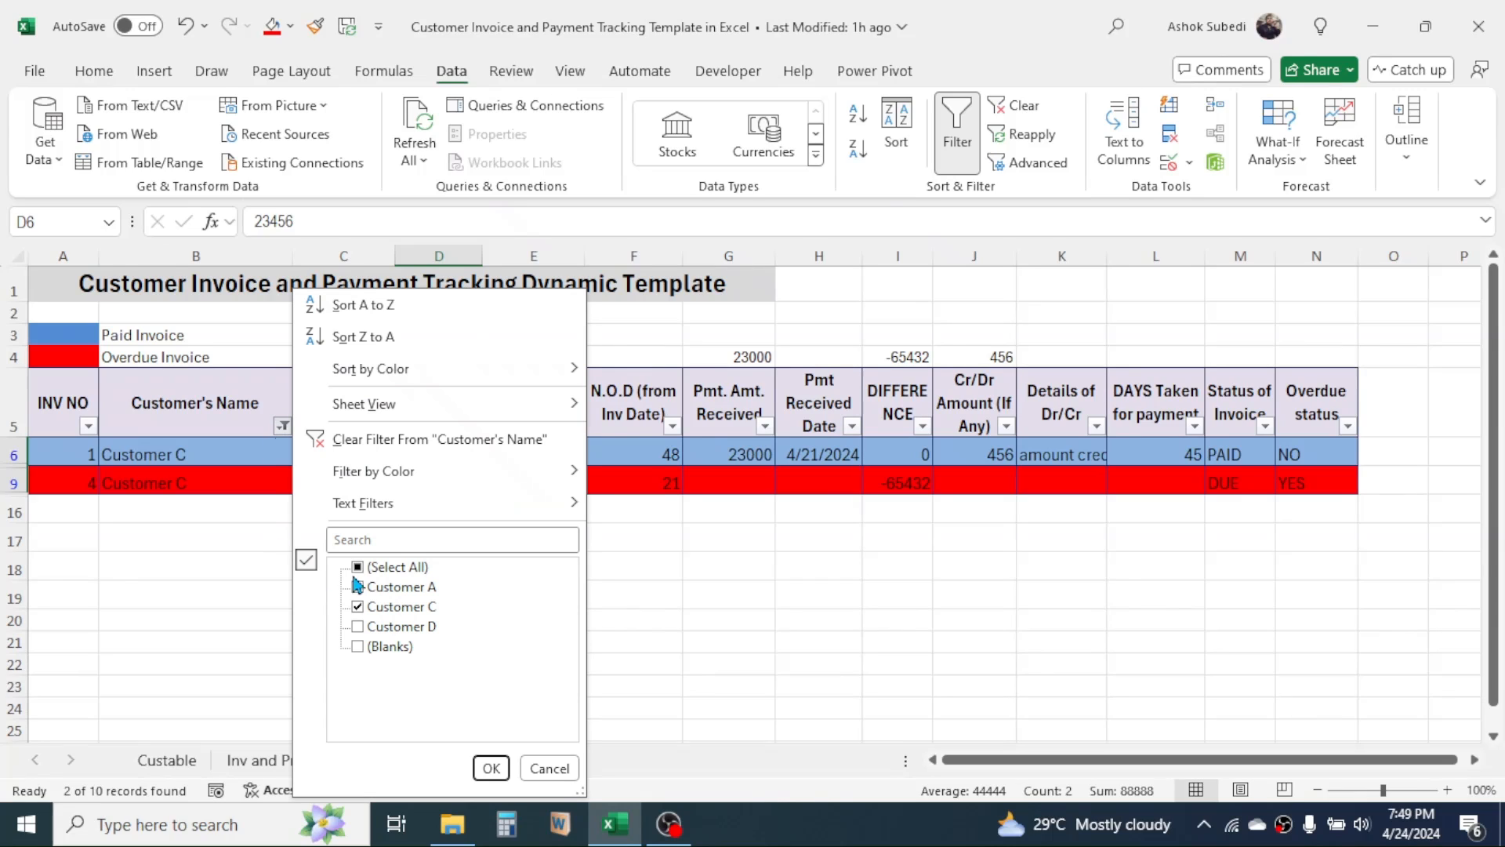
click(357, 567)
click(491, 767)
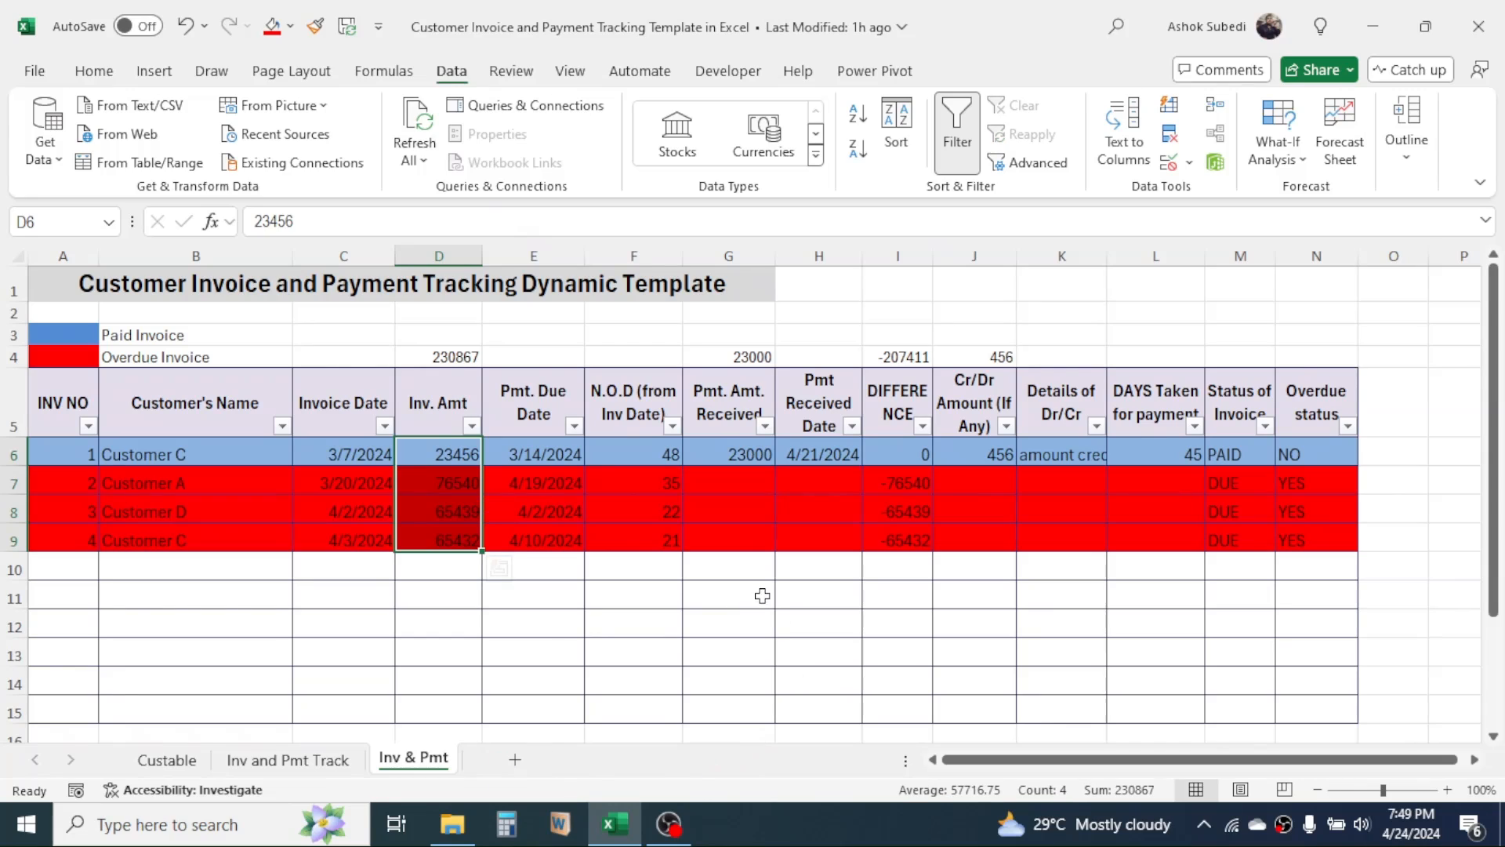
click(762, 596)
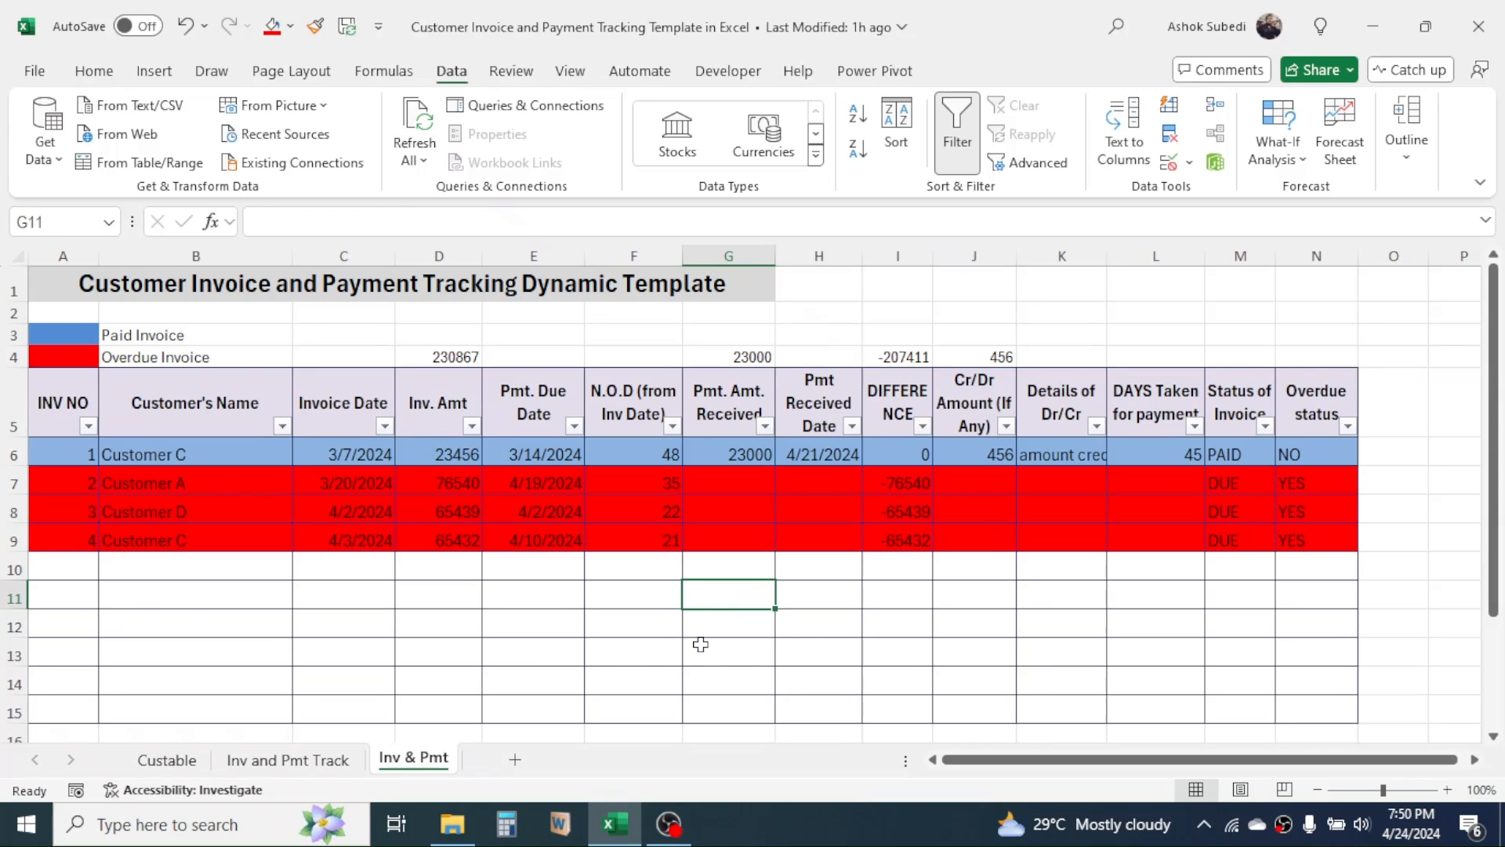
click(1335, 292)
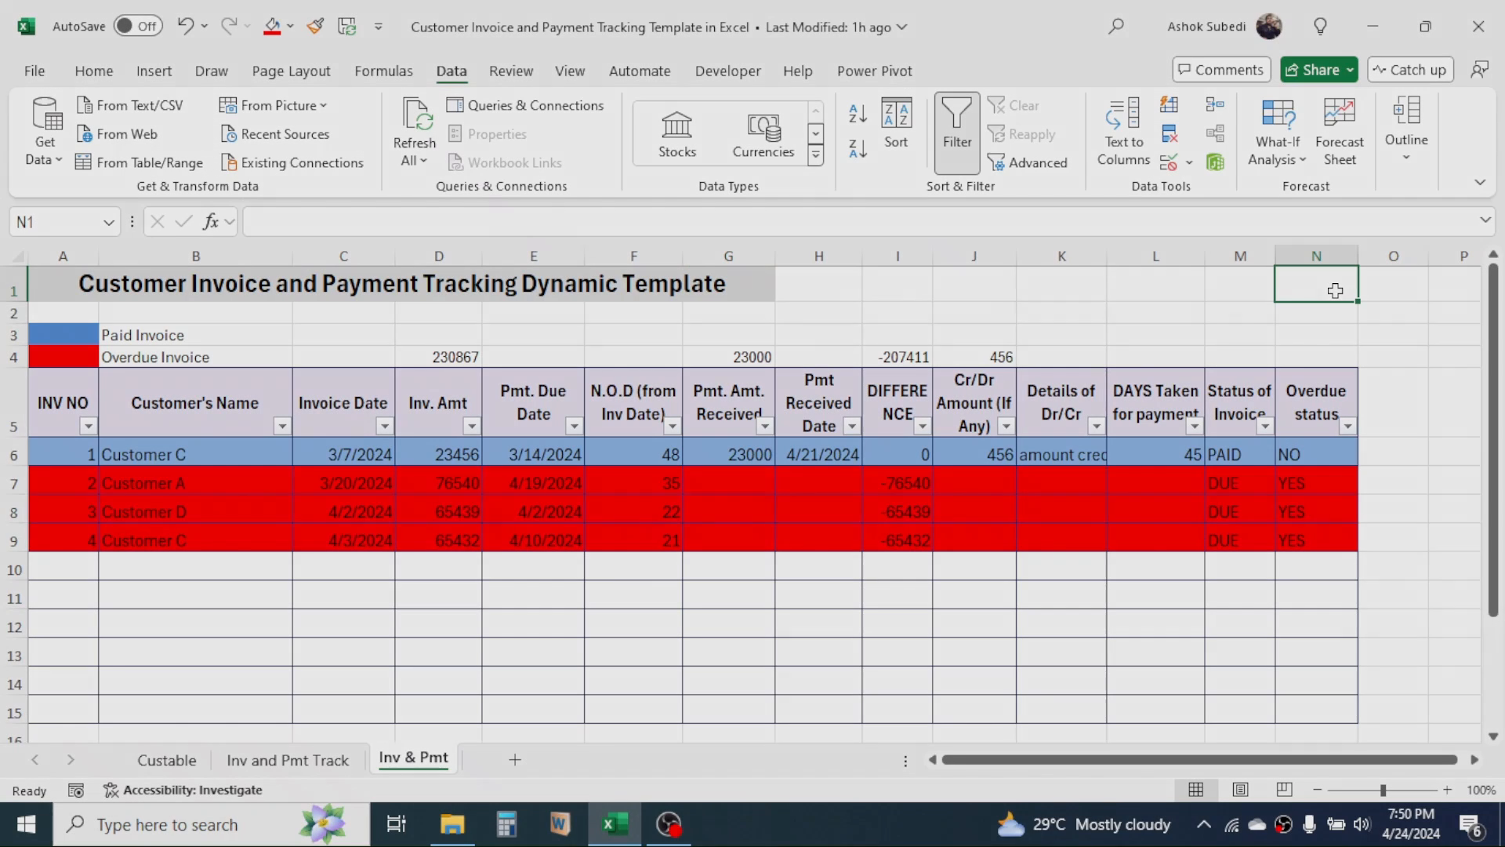